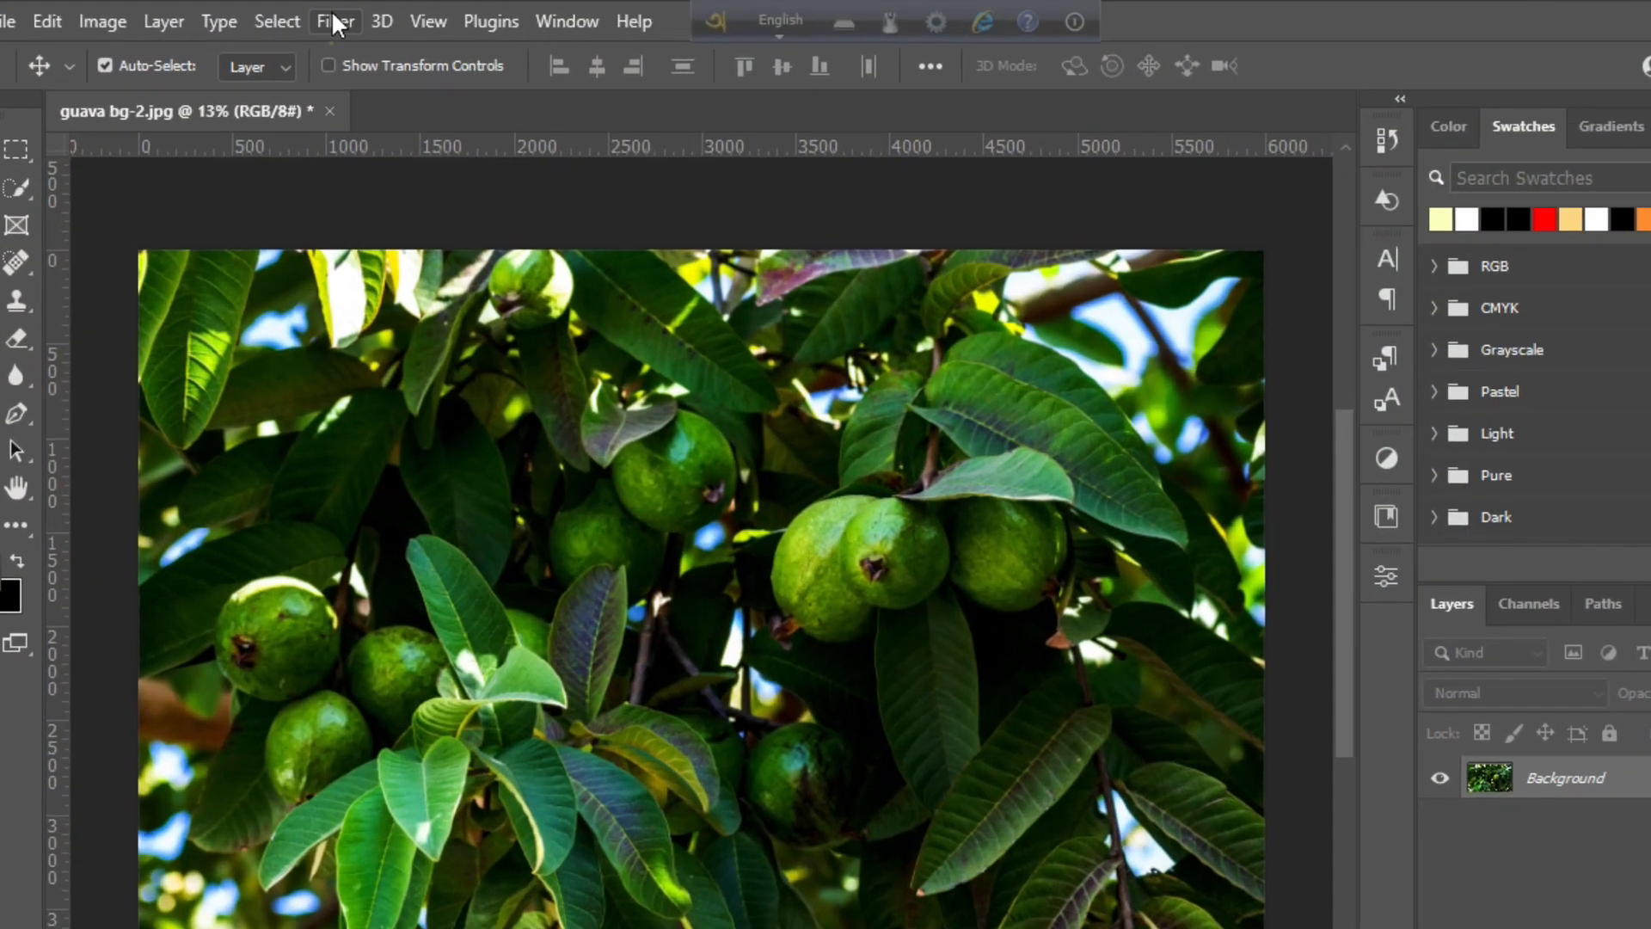
# Apply a strong Gaussian Blur to the guava tree Background layer.
pyautogui.click(346, 18)
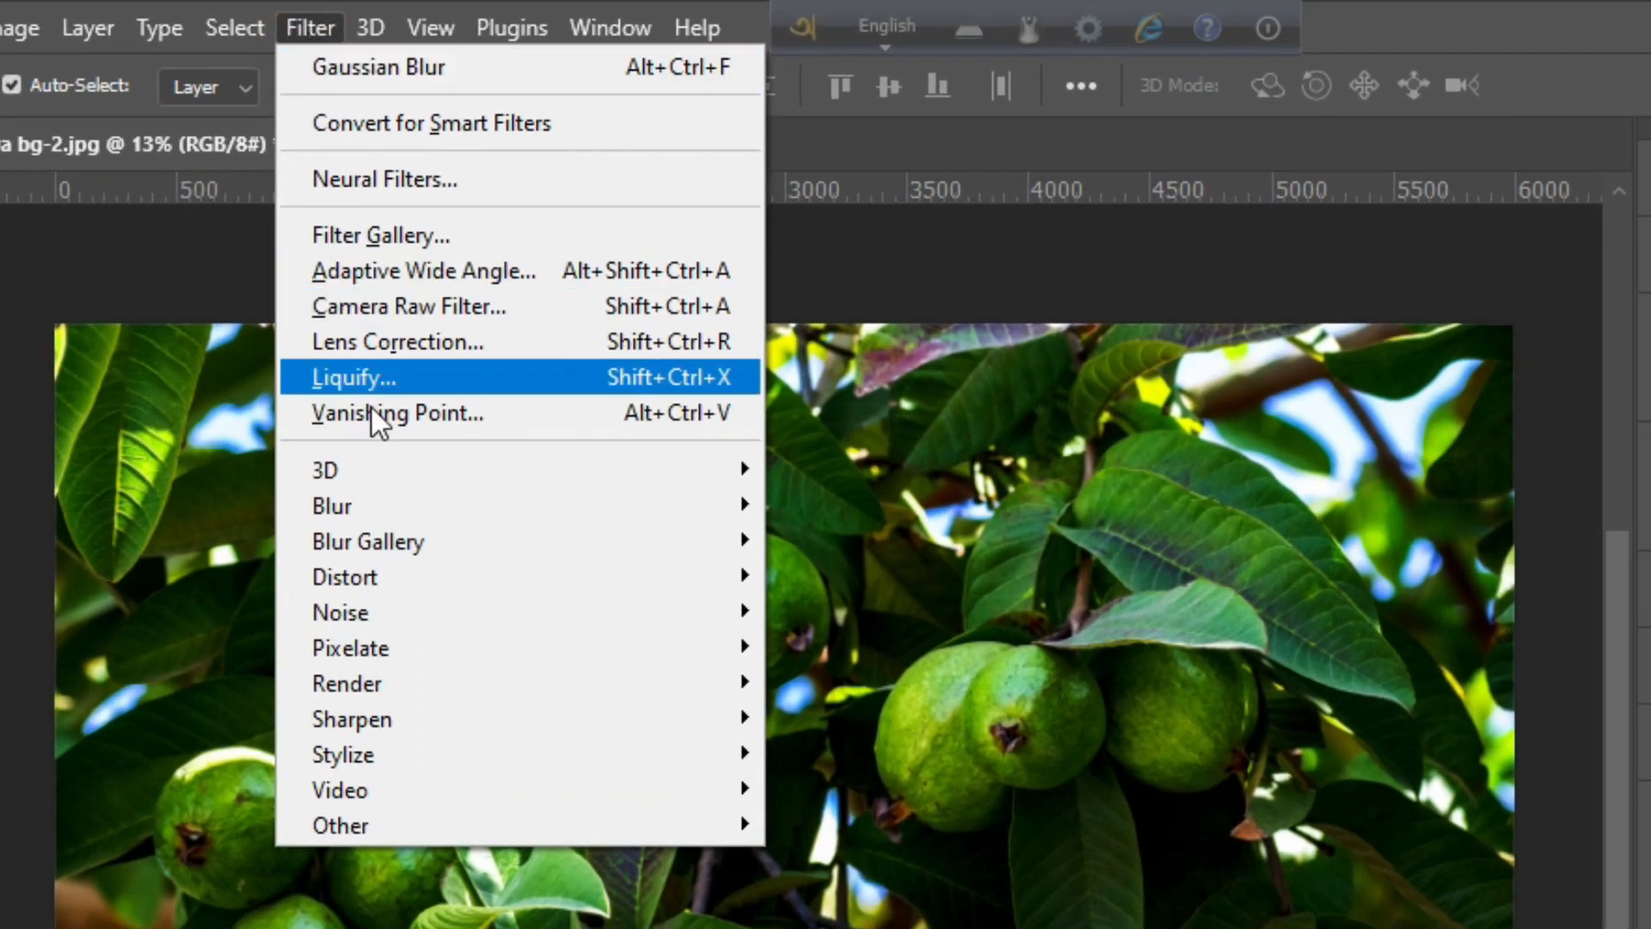
pyautogui.moveTo(487, 511)
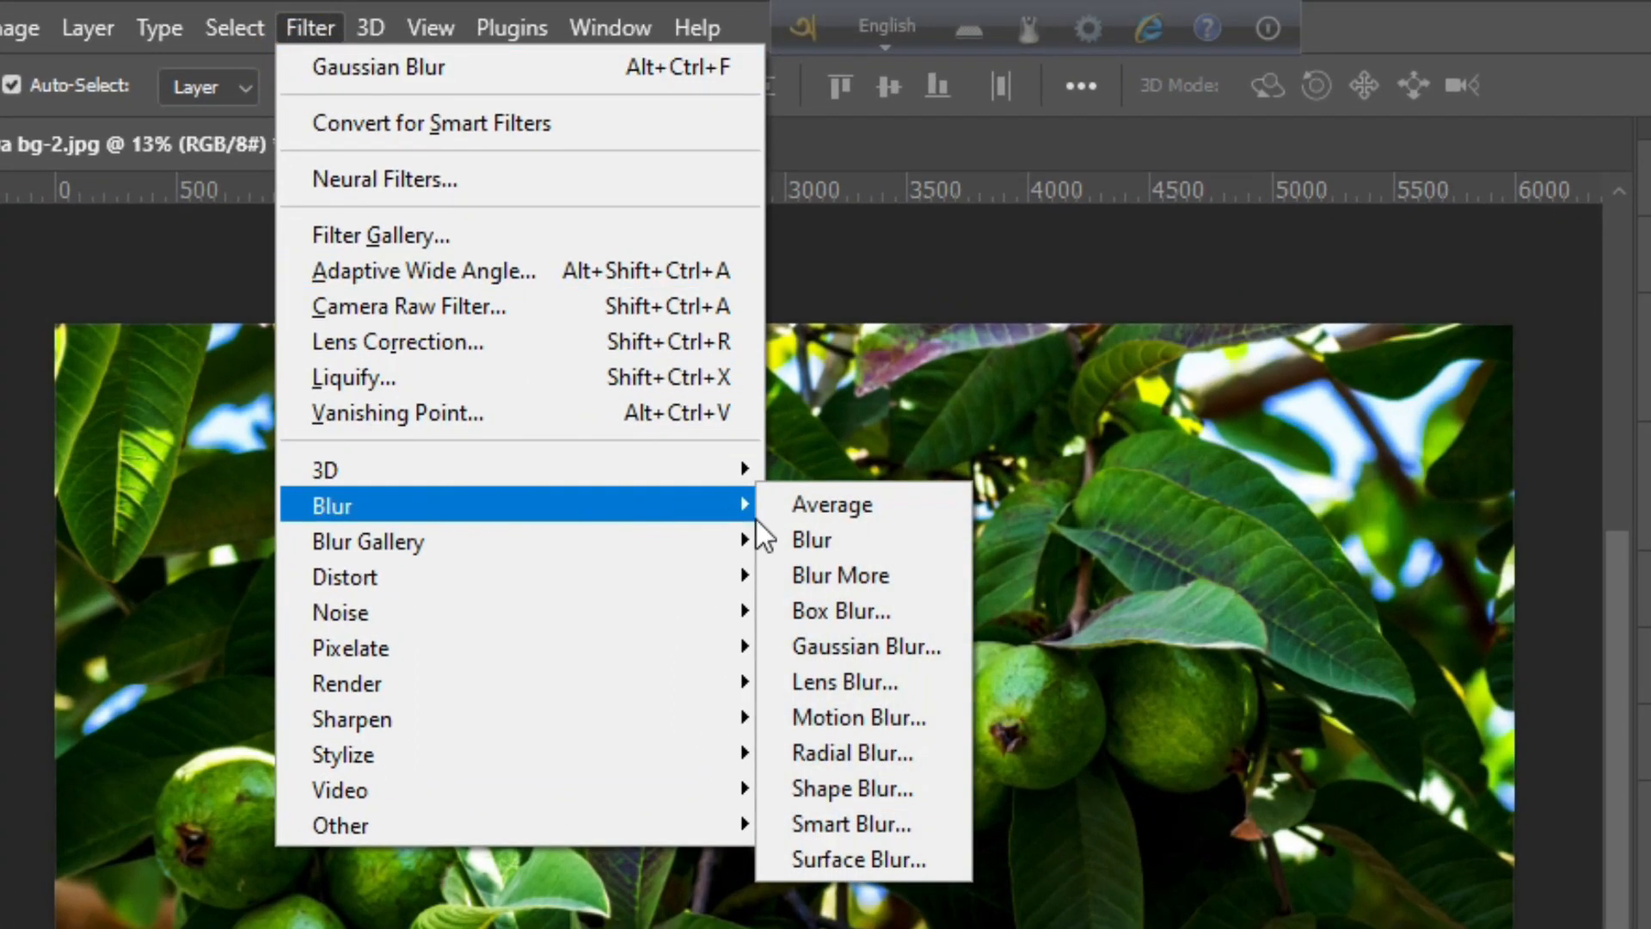
pyautogui.click(861, 646)
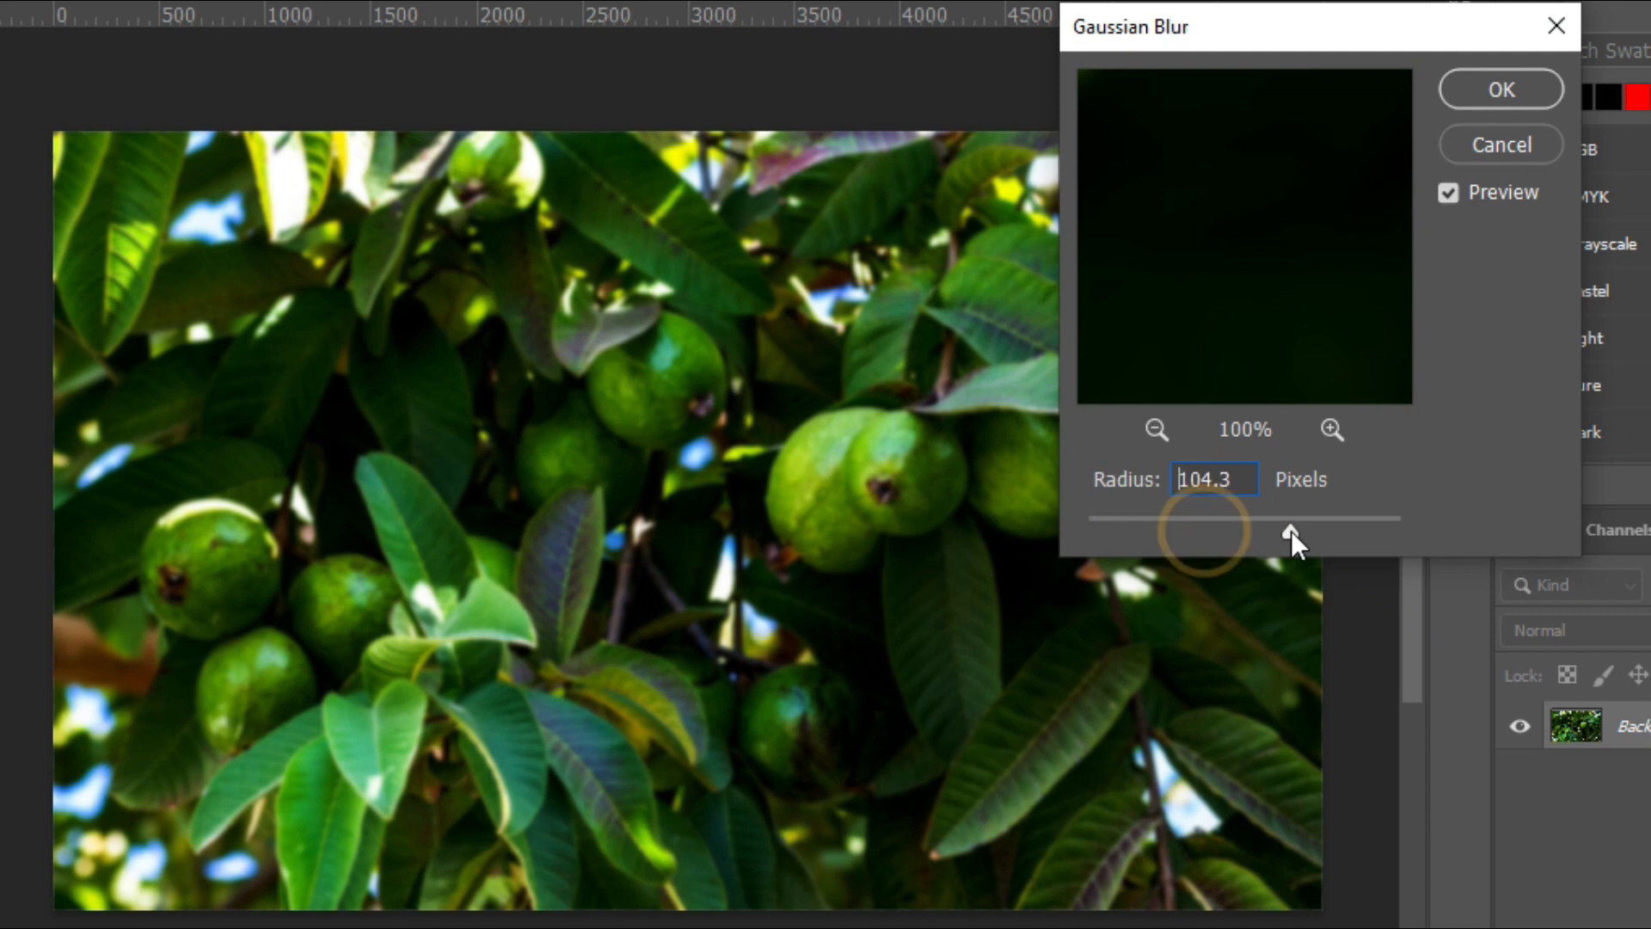
pyautogui.moveTo(1291, 530); pyautogui.dragTo(1260, 529)
pyautogui.click(1503, 89)
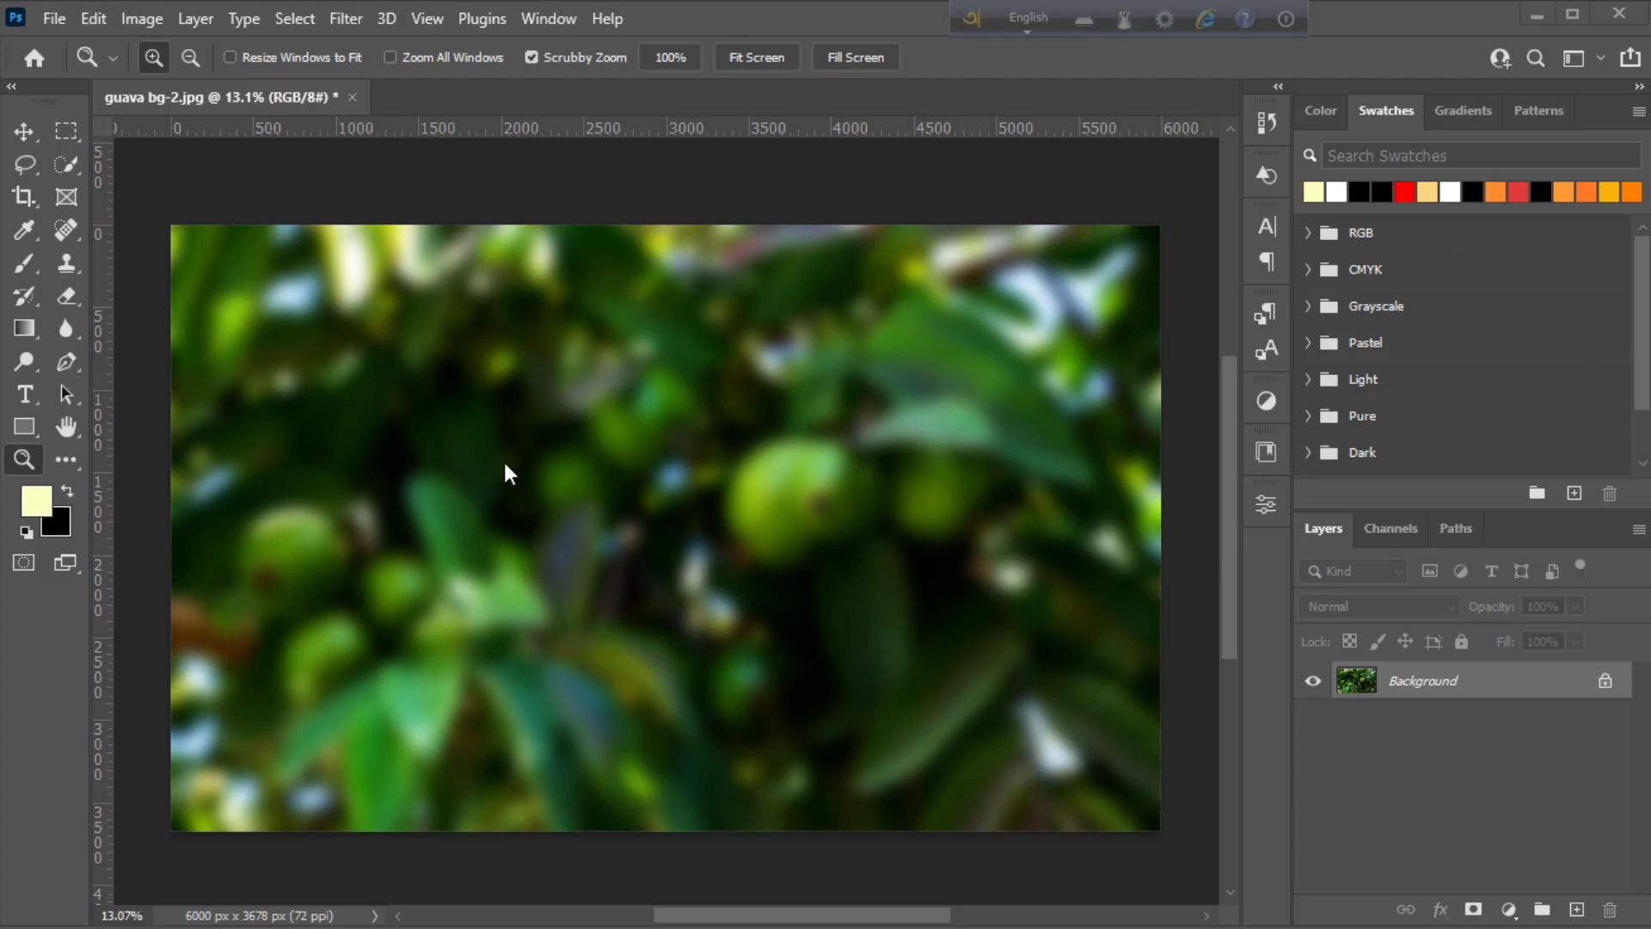
# Place the guava image as an embedded object, enlarge it and position it around the middle of the blurred background.
pyautogui.click(54, 19)
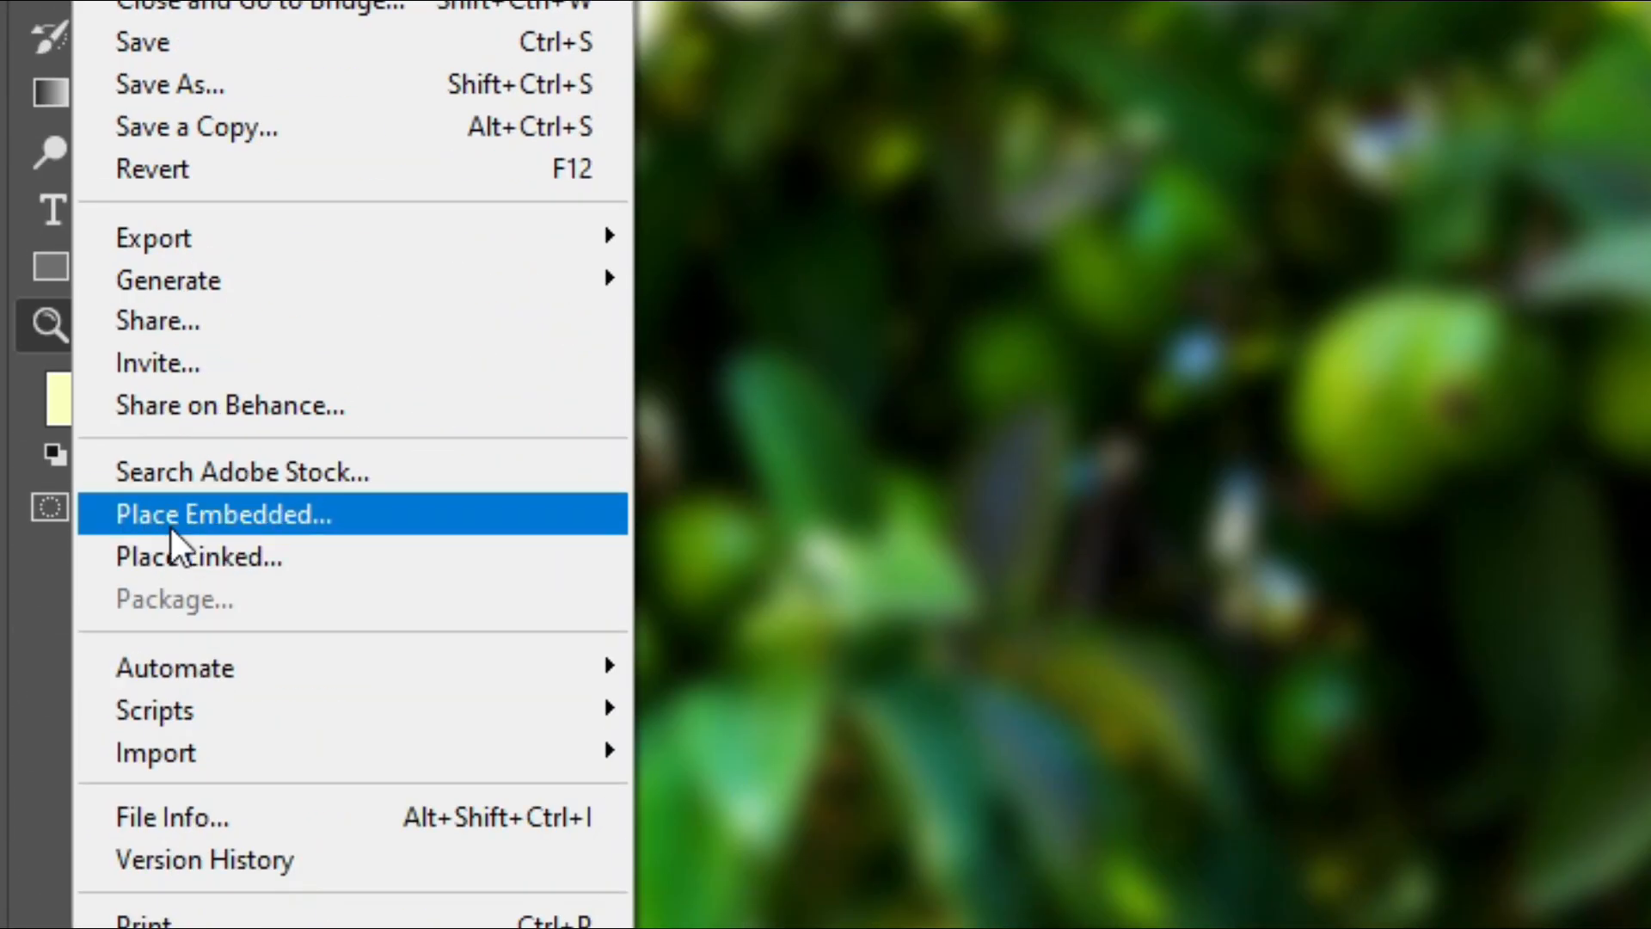
pyautogui.click(171, 526)
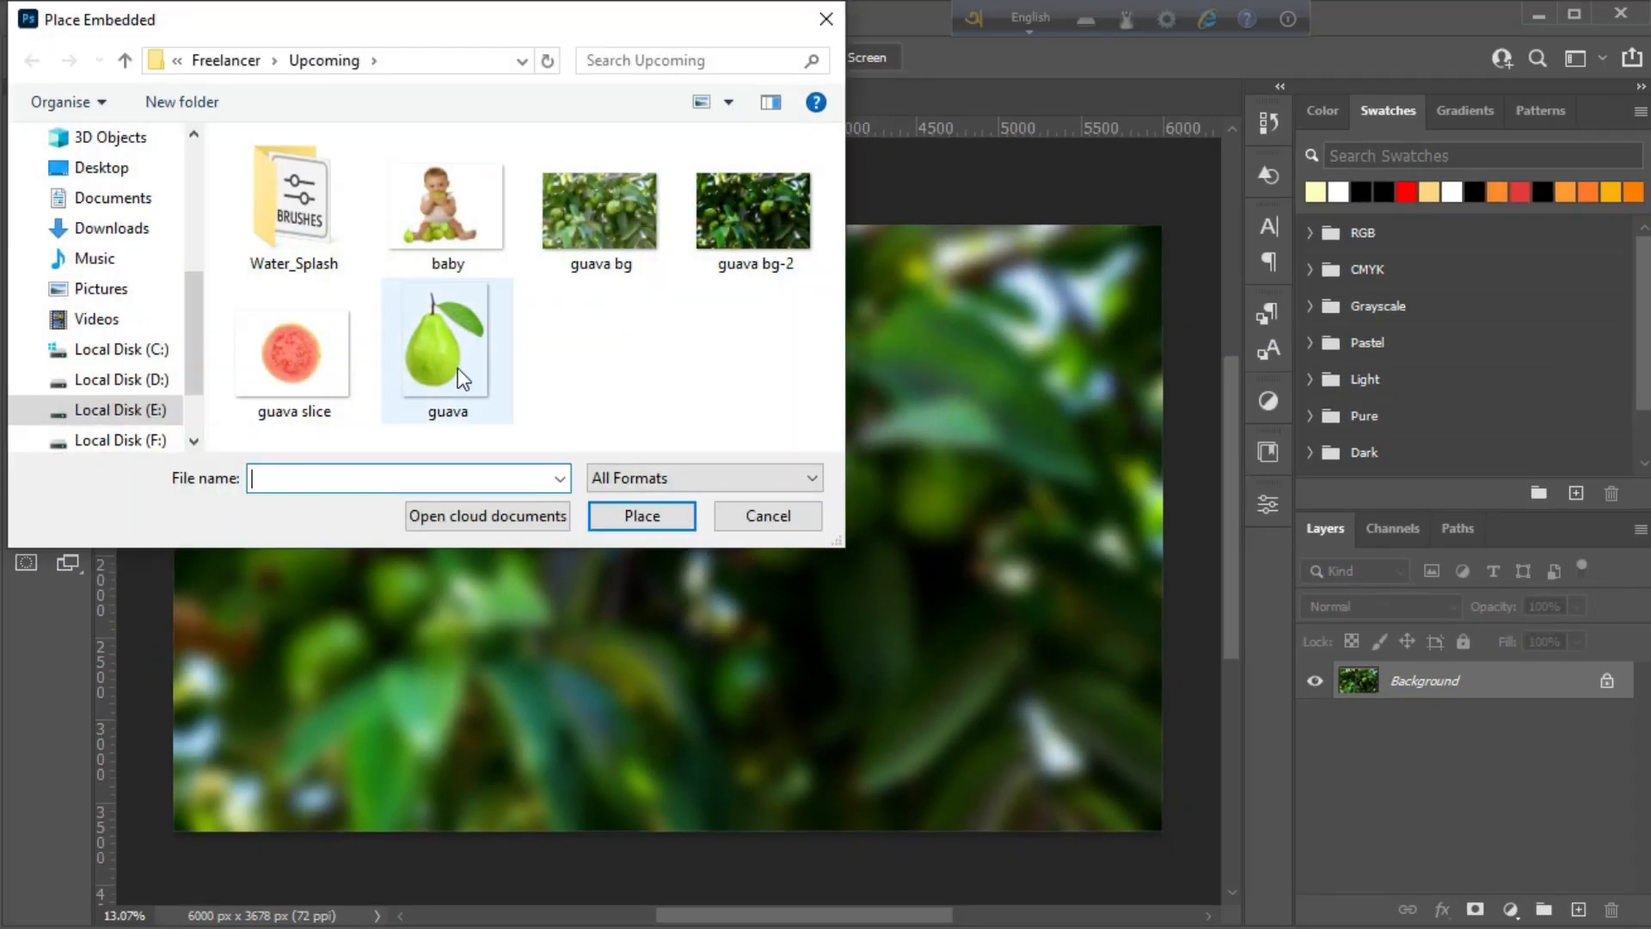
pyautogui.doubleClick(457, 368)
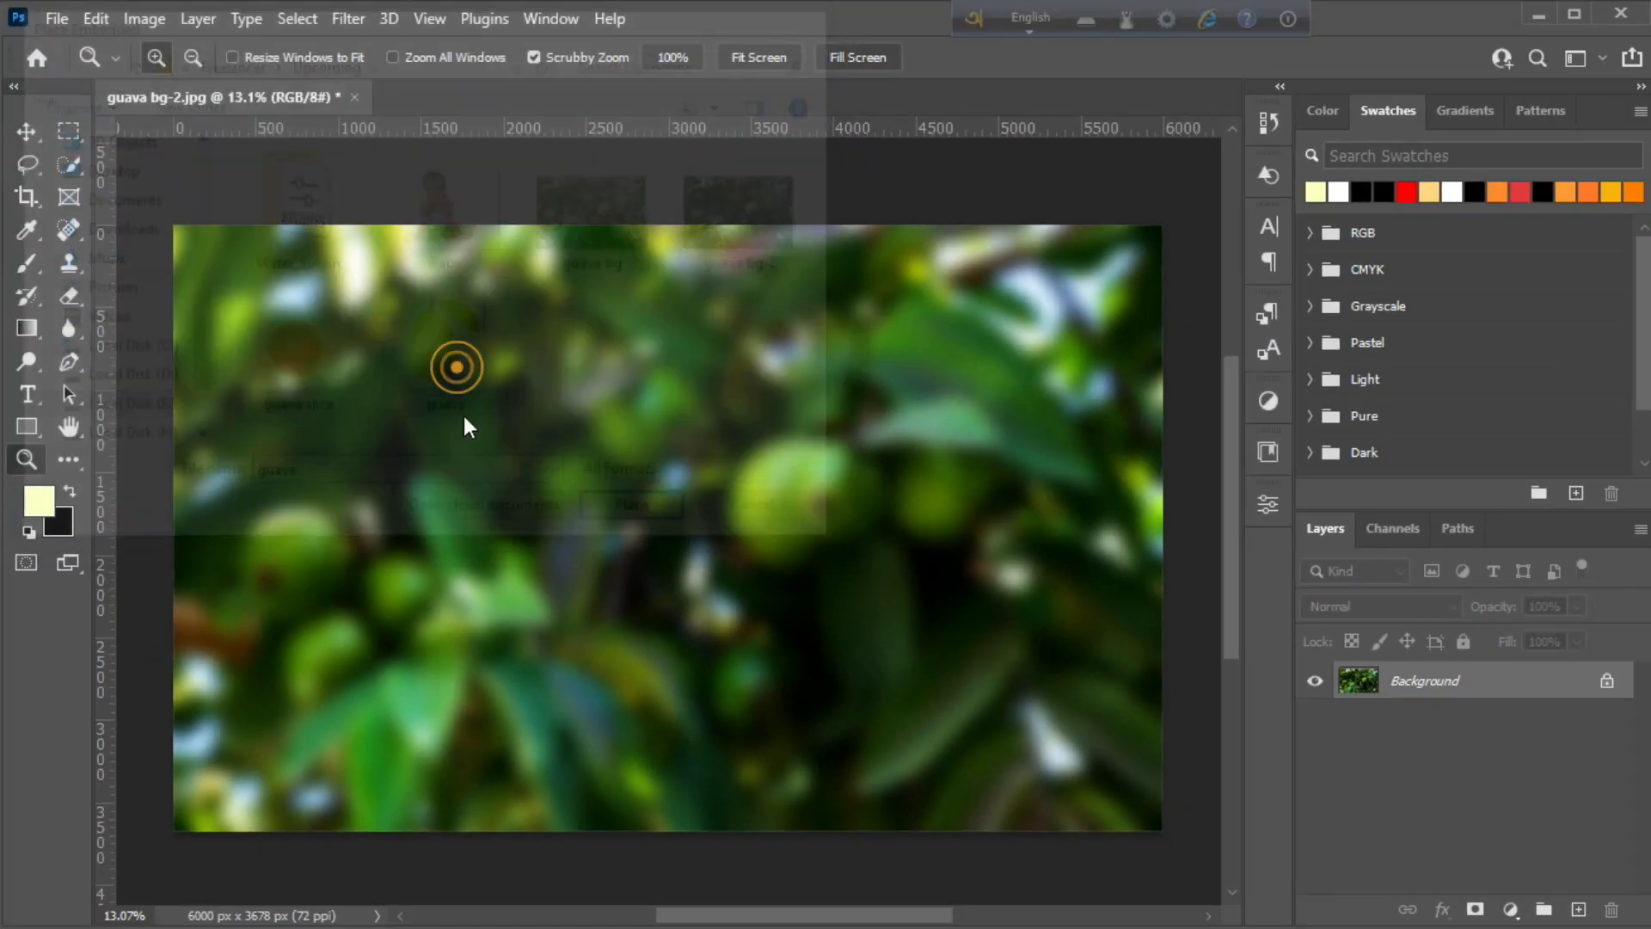
pyautogui.moveTo(672, 476); pyautogui.dragTo(672, 320)
pyautogui.moveTo(669, 578); pyautogui.dragTo(669, 778)
pyautogui.moveTo(645, 618); pyautogui.dragTo(695, 652)
pyautogui.click(1252, 57)
# Rasterize the placed guava layer.
pyautogui.press('z')
pyautogui.moveTo(682, 472); pyautogui.dragTo(728, 506)
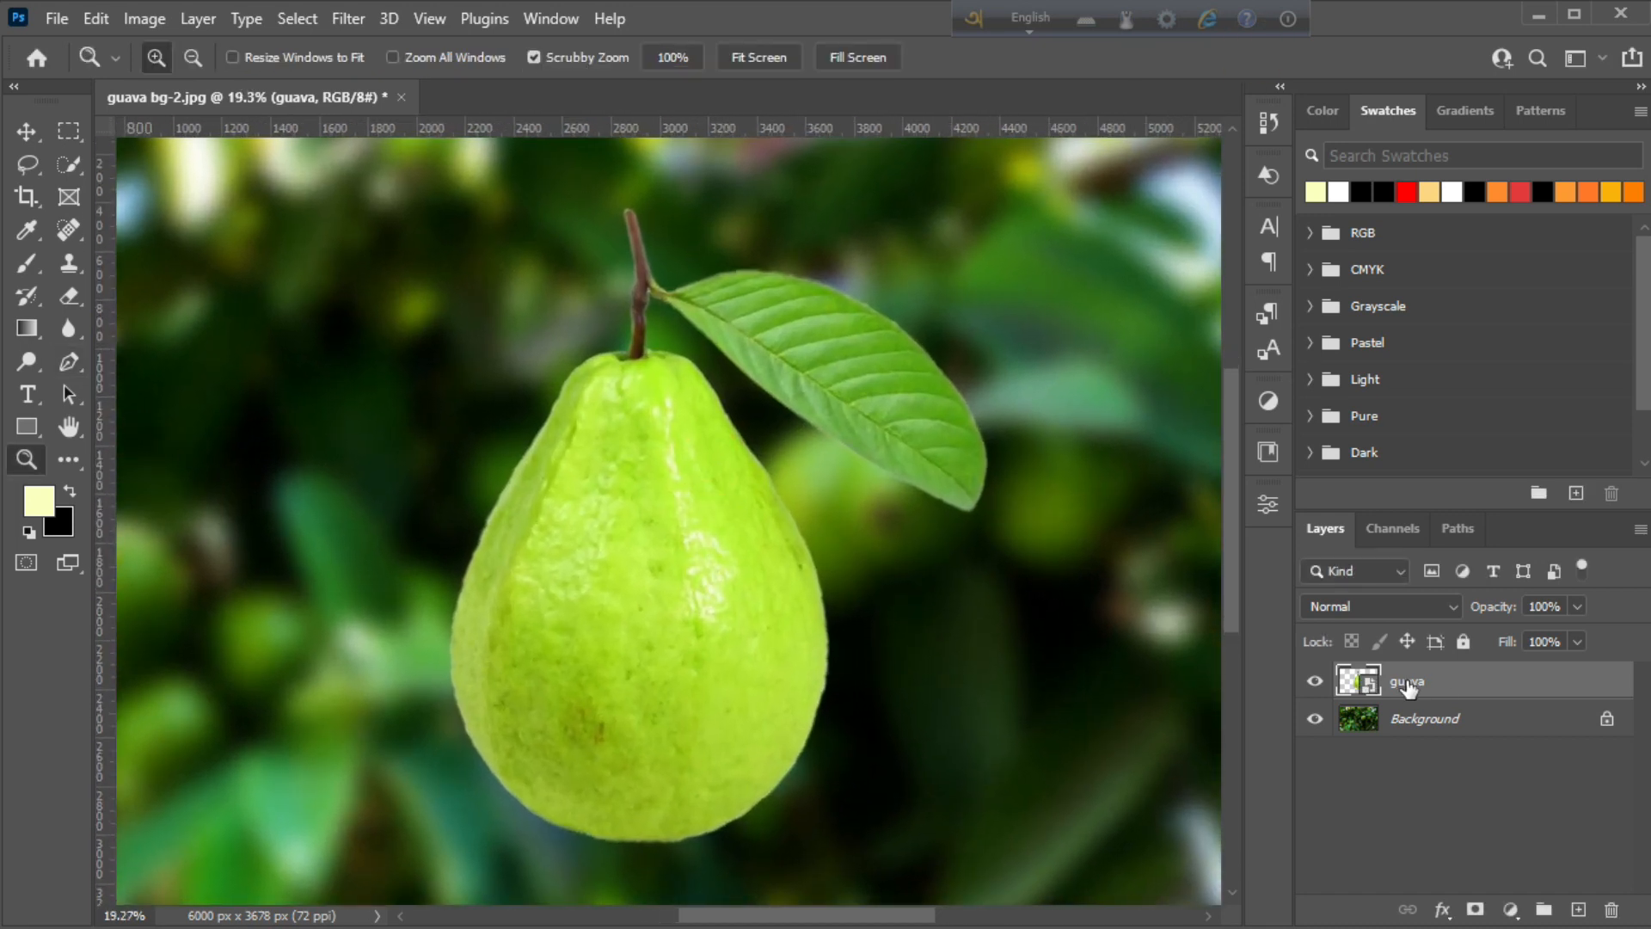
pyautogui.rightClick(1407, 684)
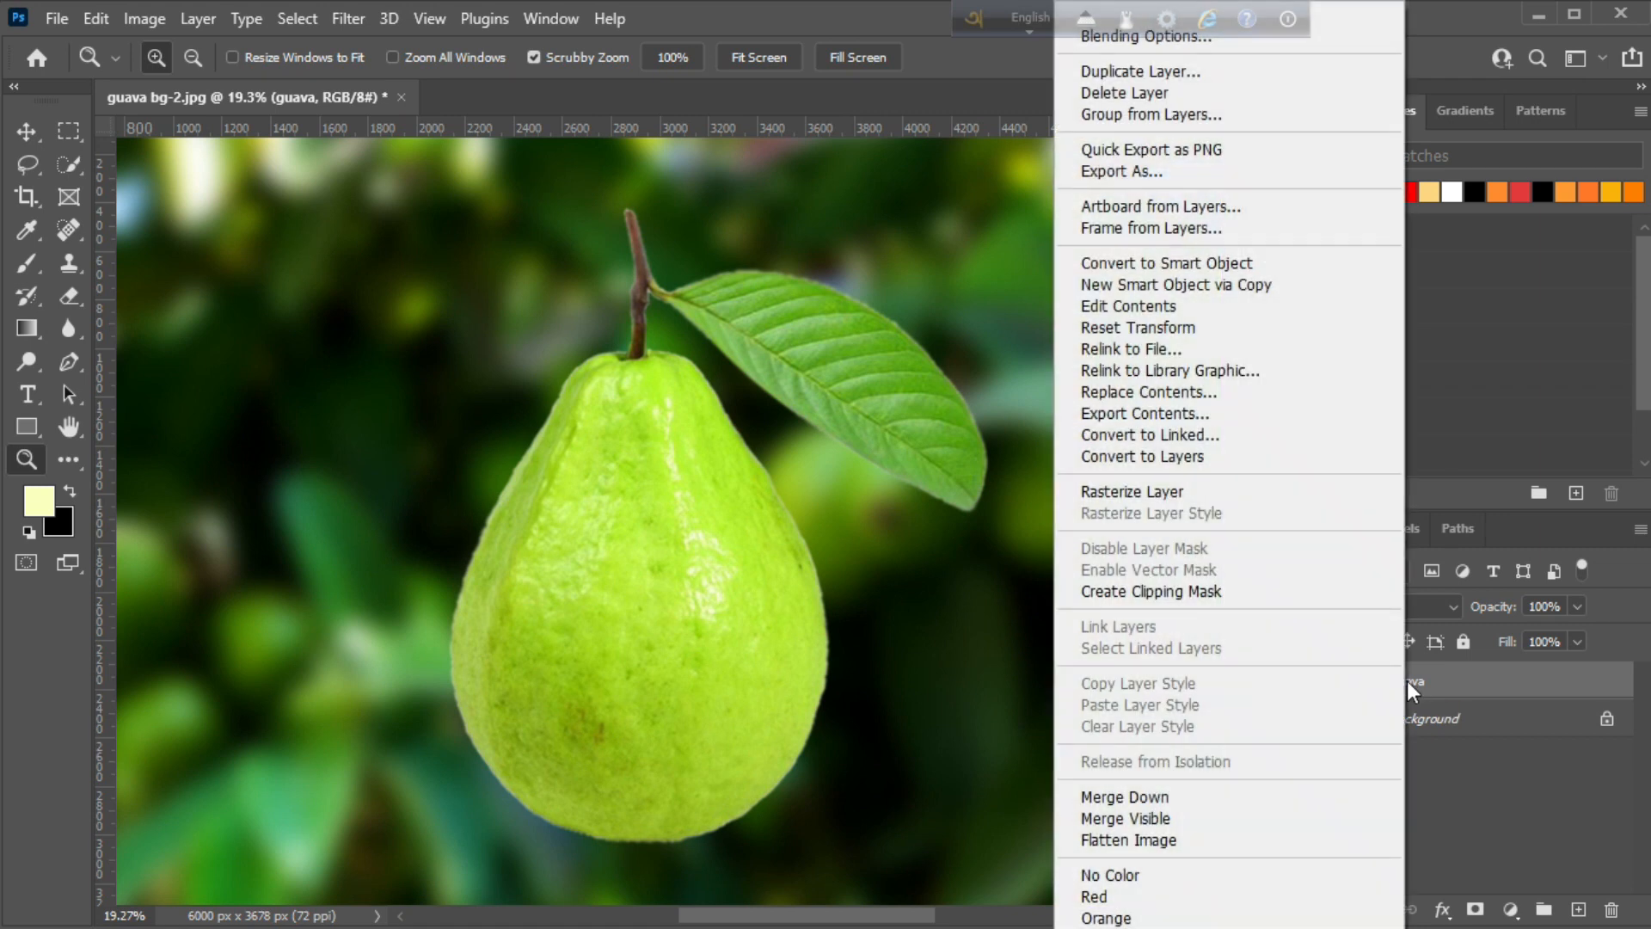
pyautogui.click(1177, 492)
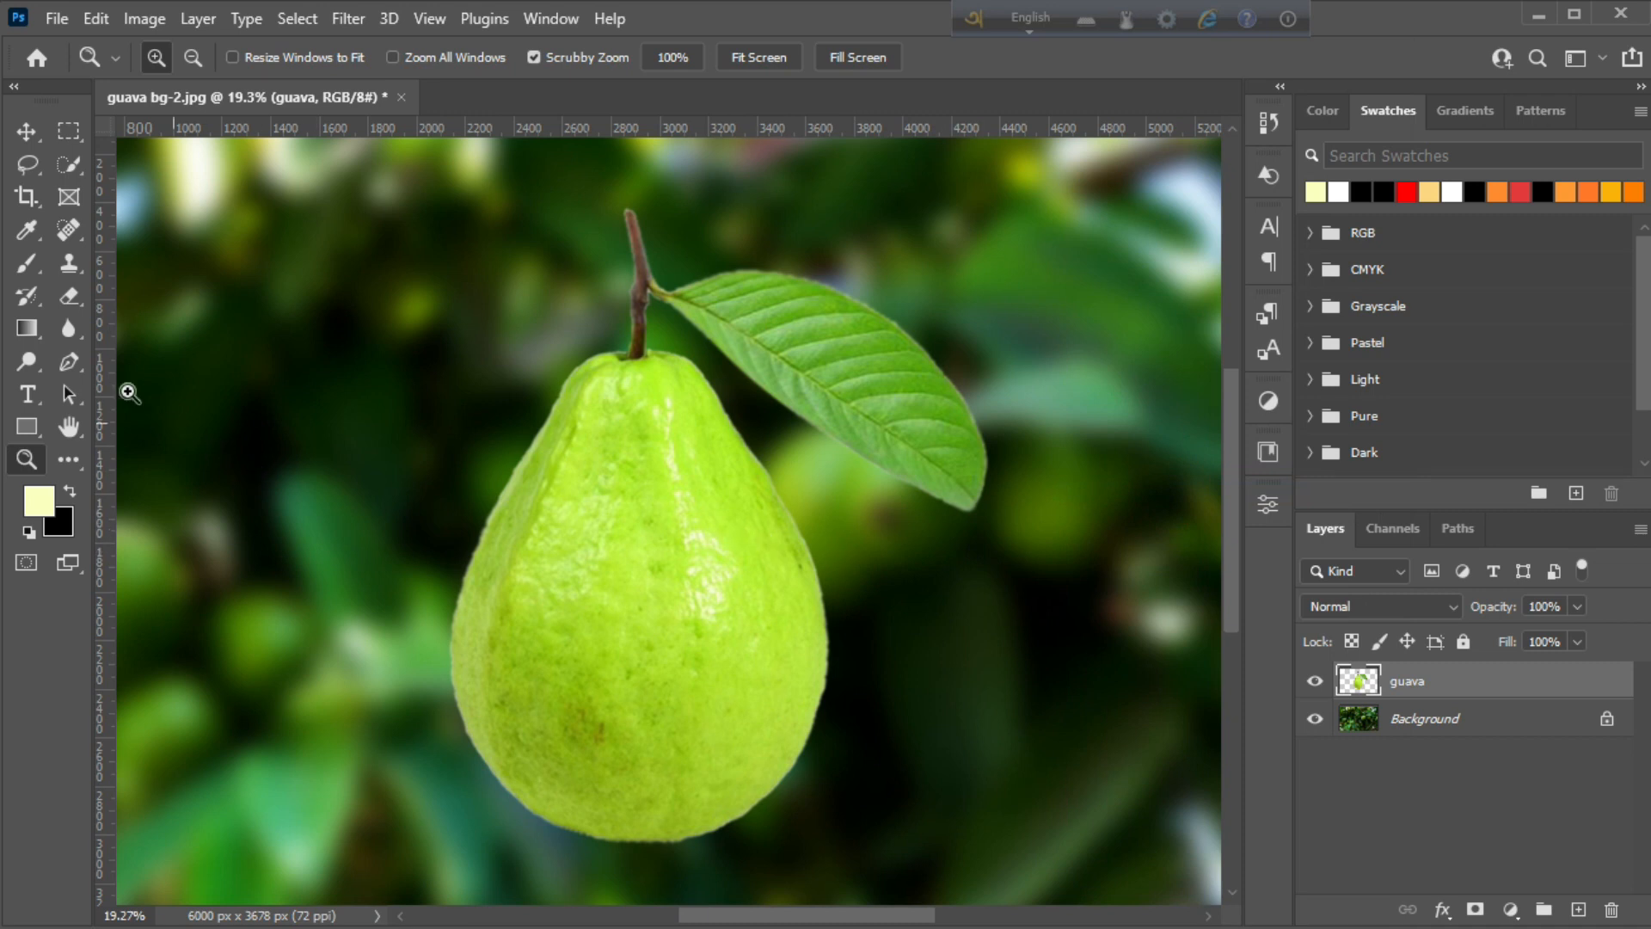
# Begin a Pen tool path around the base of the stem, where it meets the guava's upper edge.
pyautogui.click(76, 361)
pyautogui.click(27, 458)
pyautogui.moveTo(648, 335); pyautogui.dragTo(778, 495)
pyautogui.click(69, 360)
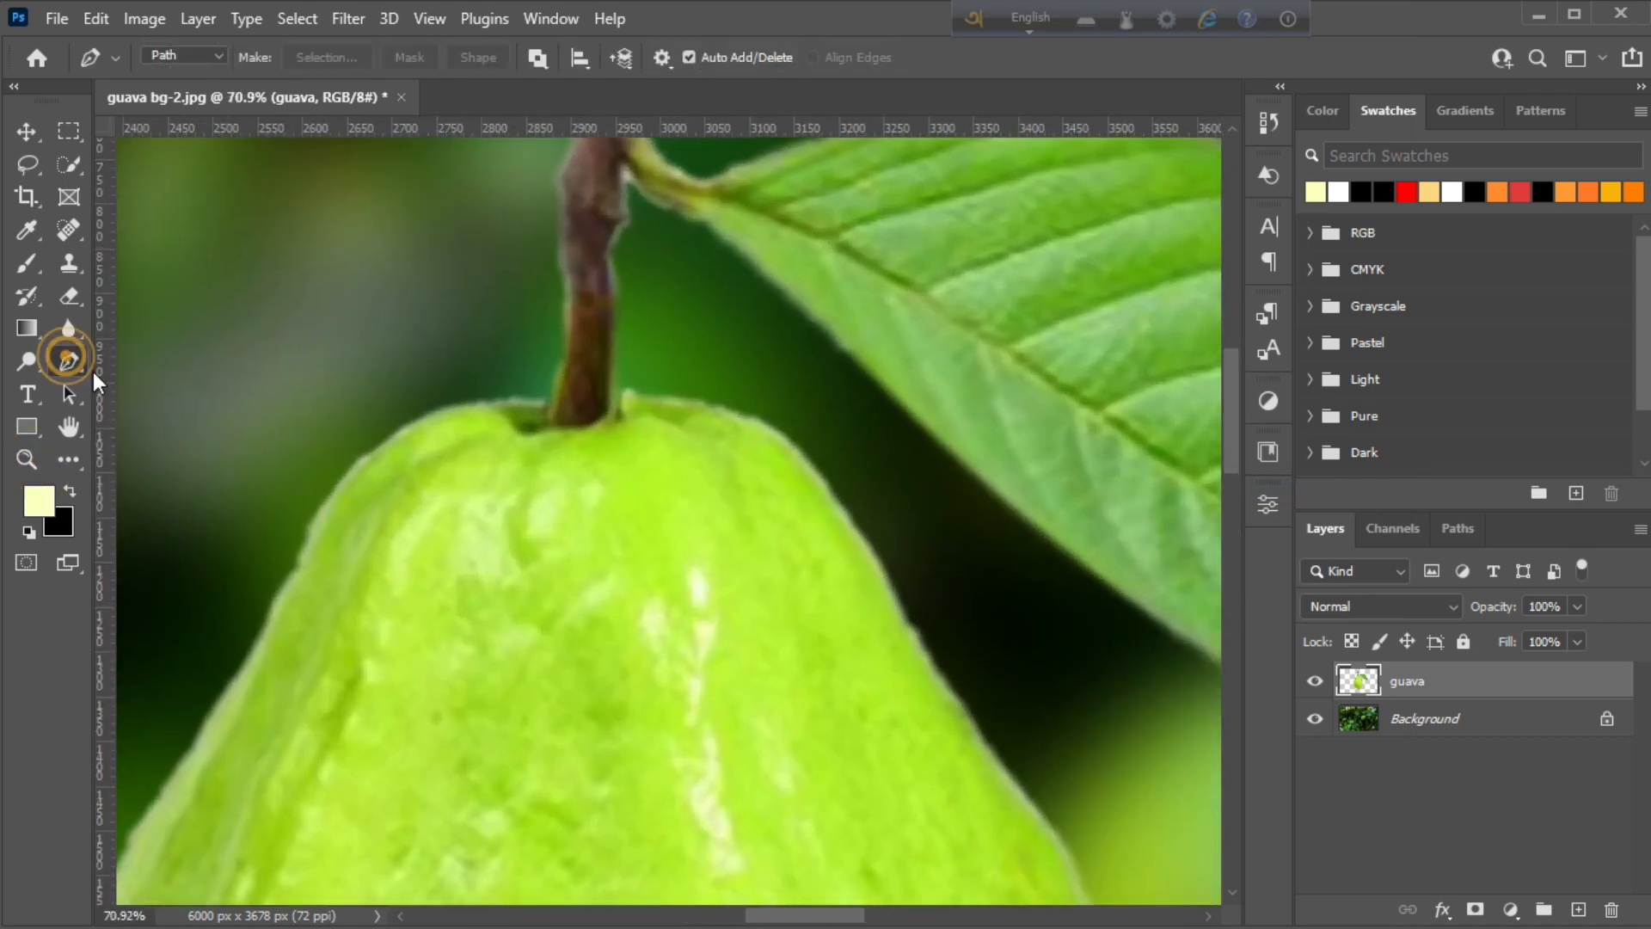
pyautogui.click(544, 368)
pyautogui.click(544, 402)
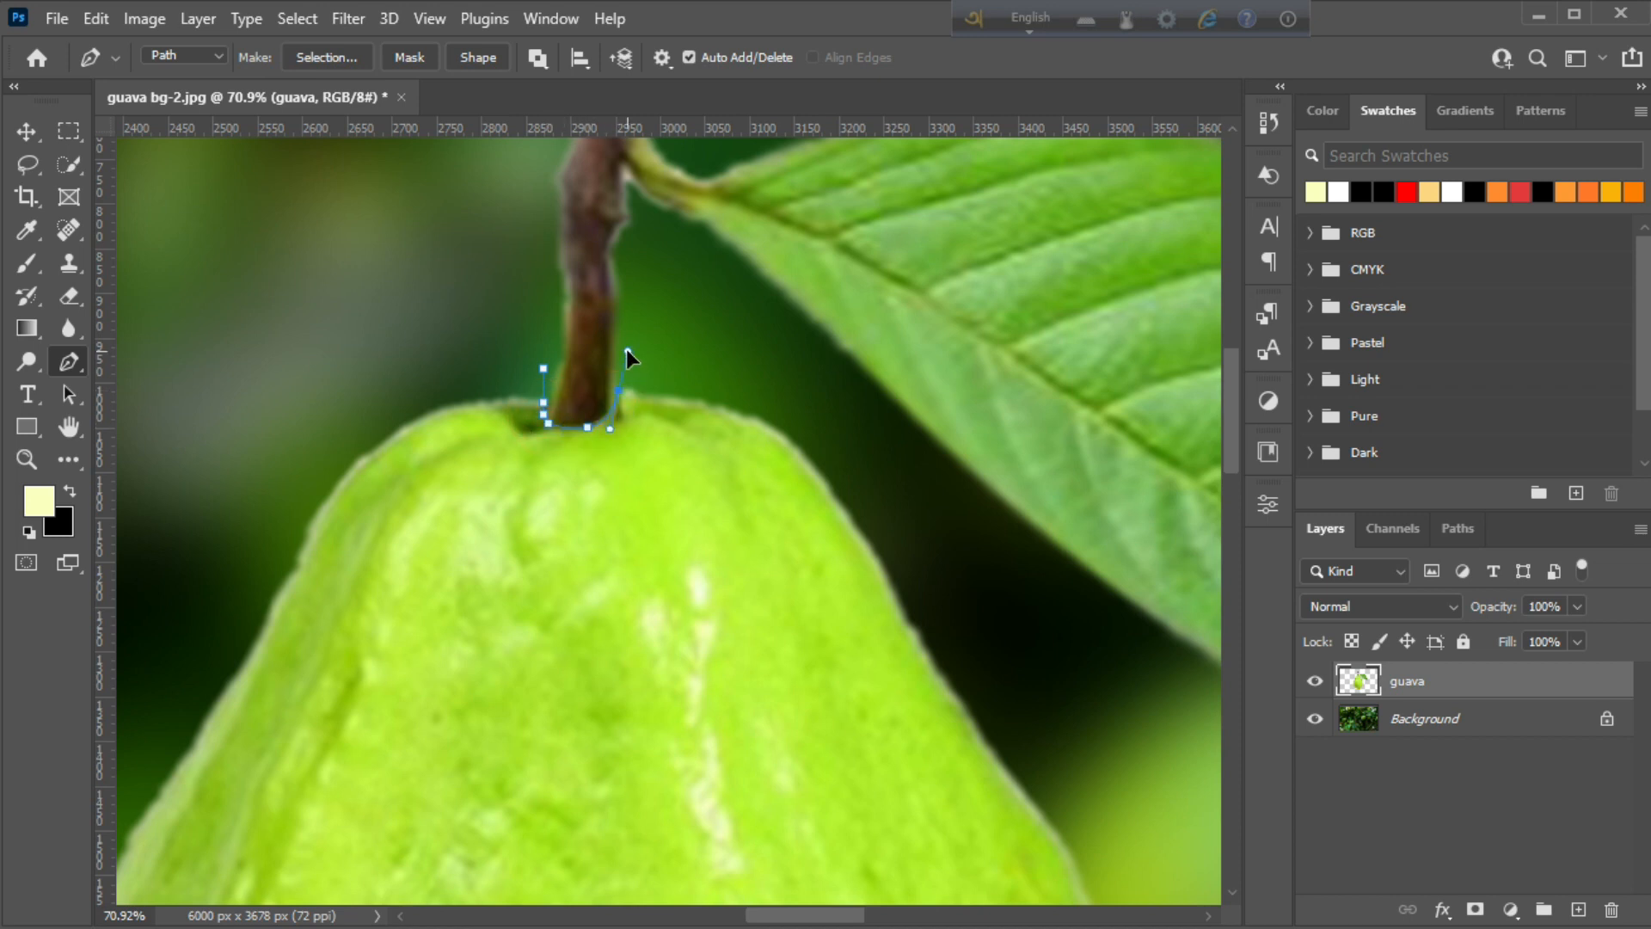
# Extend the path between leaf and fruit to a new horizontal guide across the guava's widest part, then straight across the fruit along it.
pyautogui.press('z')
pyautogui.moveTo(495, 349); pyautogui.dragTo(291, 337)
pyautogui.click(69, 362)
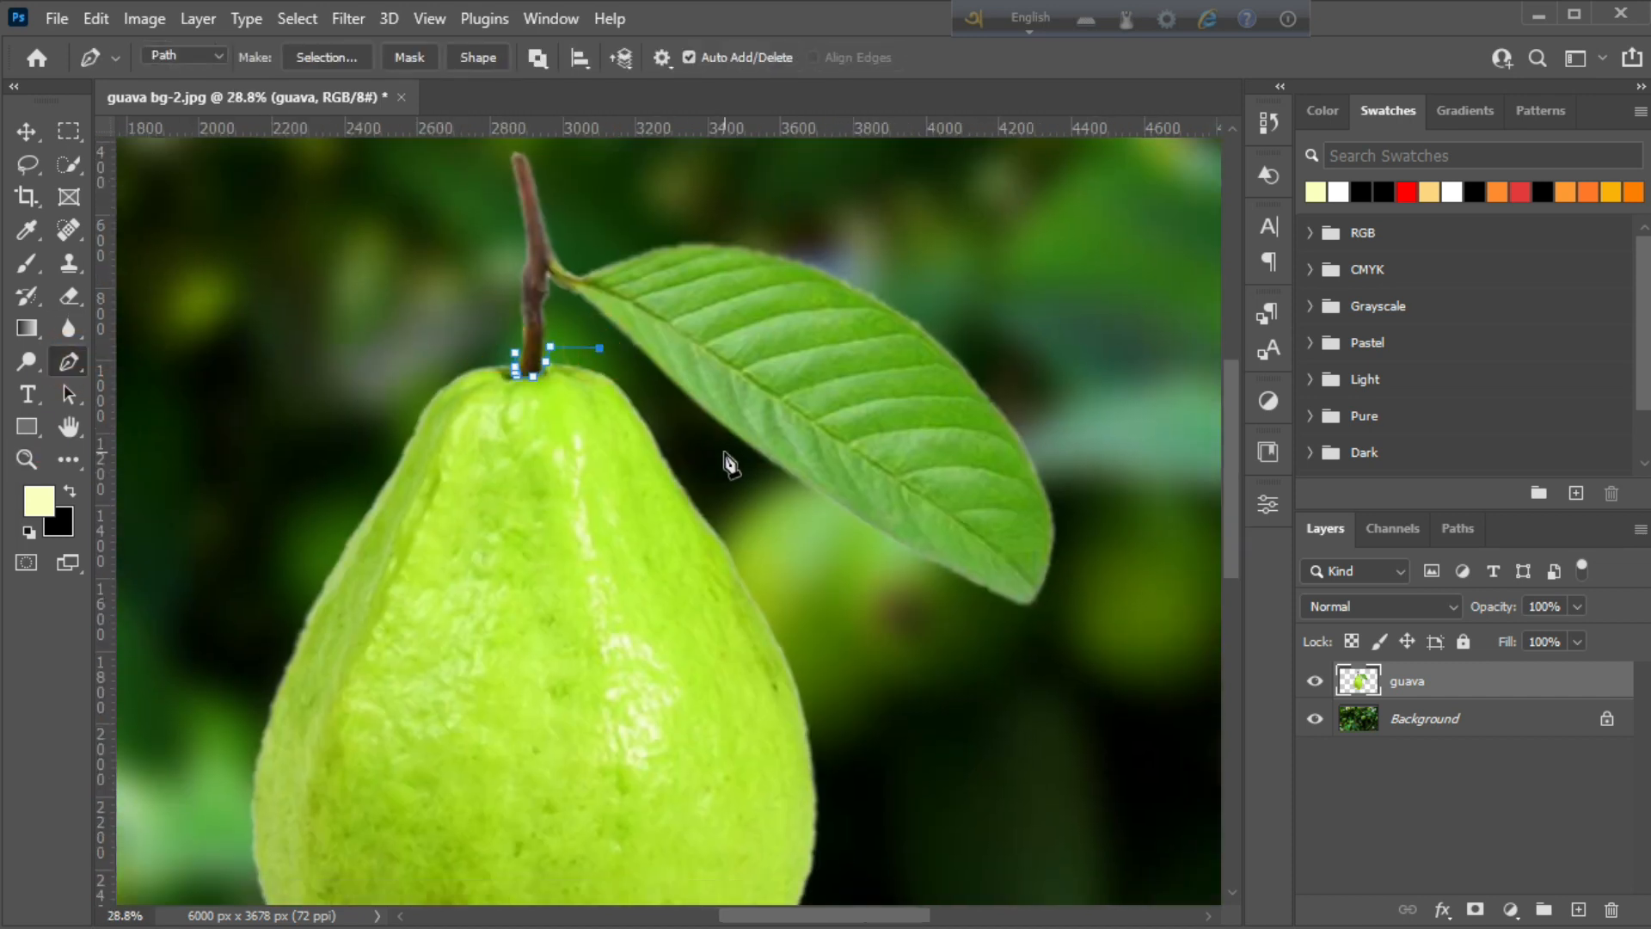
pyautogui.moveTo(725, 440); pyautogui.dragTo(890, 608)
pyautogui.scroll(-3, 696, 159)
pyautogui.moveTo(649, 125); pyautogui.dragTo(628, 573)
pyautogui.click(891, 572)
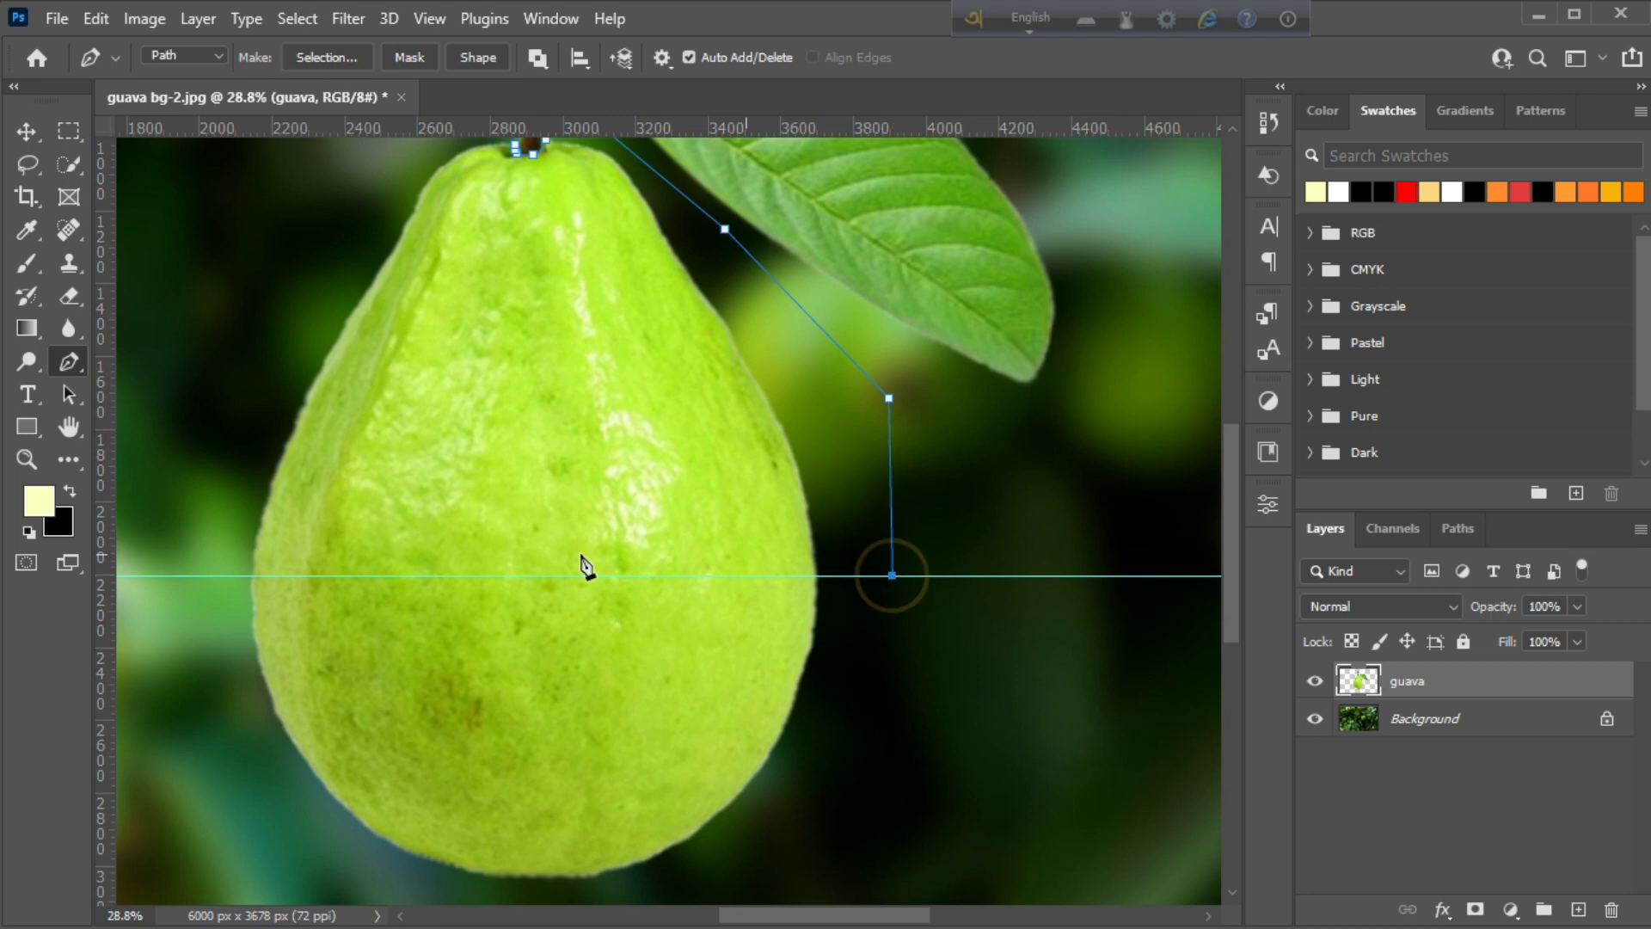
pyautogui.click(211, 572)
# Close the path by enclosing the guava's lower half, the leaf and the stem, returning to the starting anchor at the stem base.
pyautogui.scroll(-3, 233, 585)
pyautogui.click(247, 718)
pyautogui.click(742, 787)
pyautogui.click(941, 591)
pyautogui.scroll(-5, 943, 553)
pyautogui.click(868, 402)
pyautogui.click(604, 225)
pyautogui.click(515, 239)
pyautogui.click(553, 307)
pyautogui.click(35, 470)
pyautogui.moveTo(619, 341); pyautogui.dragTo(715, 341)
pyautogui.click(69, 365)
pyautogui.click(563, 356)
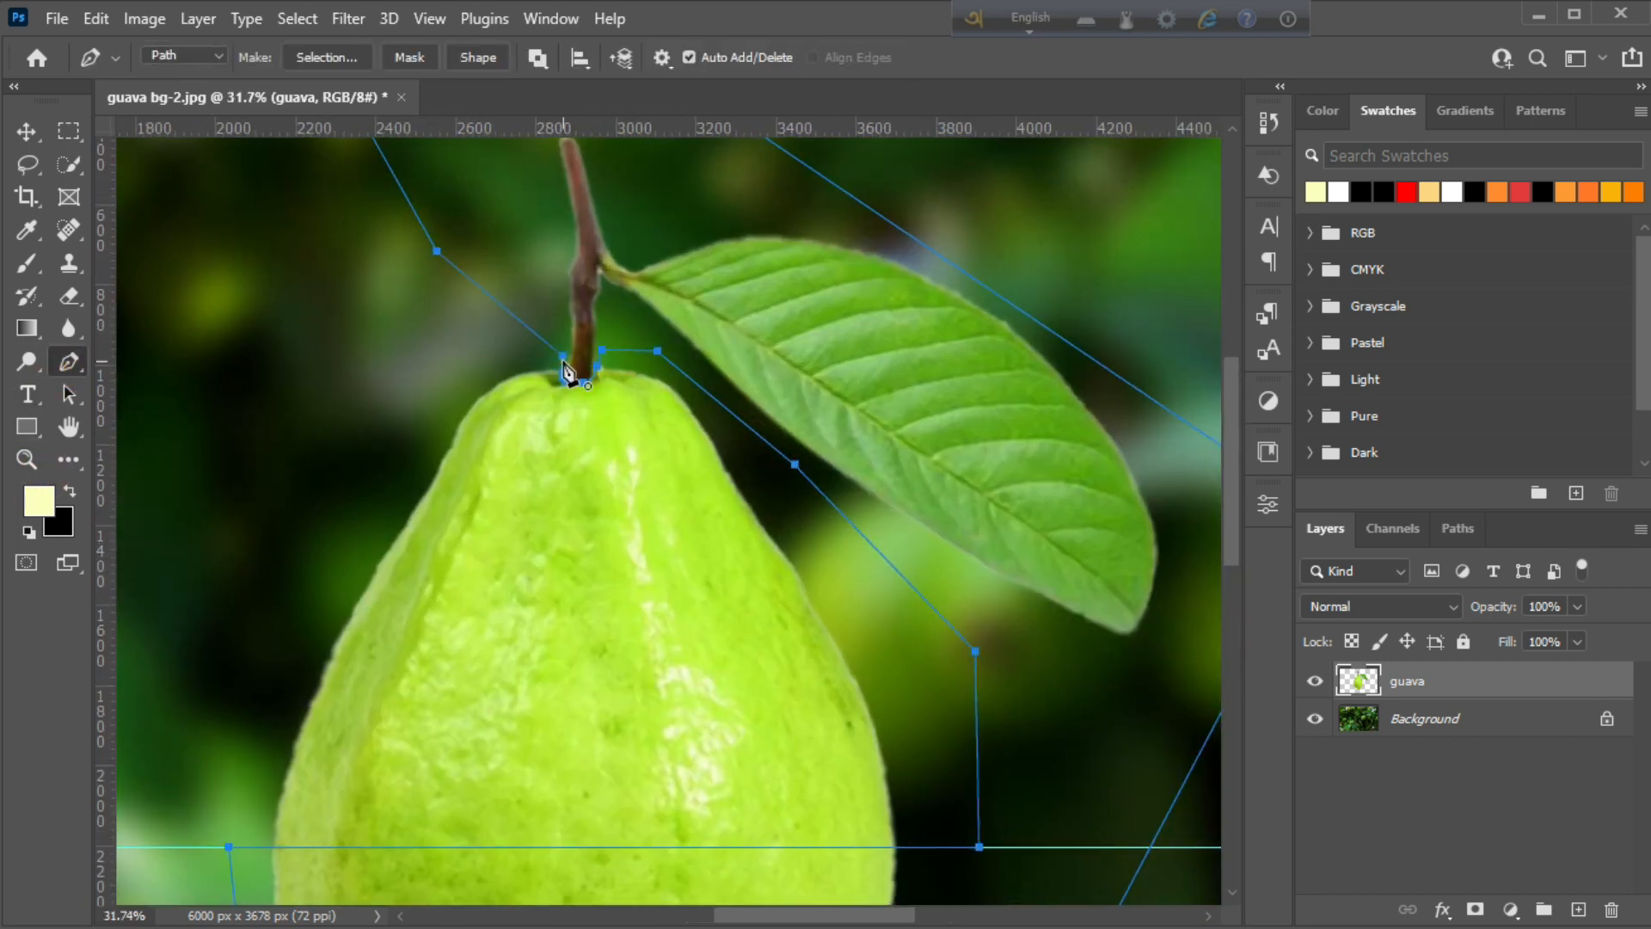
# Convert the closed path into a new anti-aliased selection with a feather radius of 0 pixels.
pyautogui.click(30, 467)
pyautogui.scroll(-4, 571, 479)
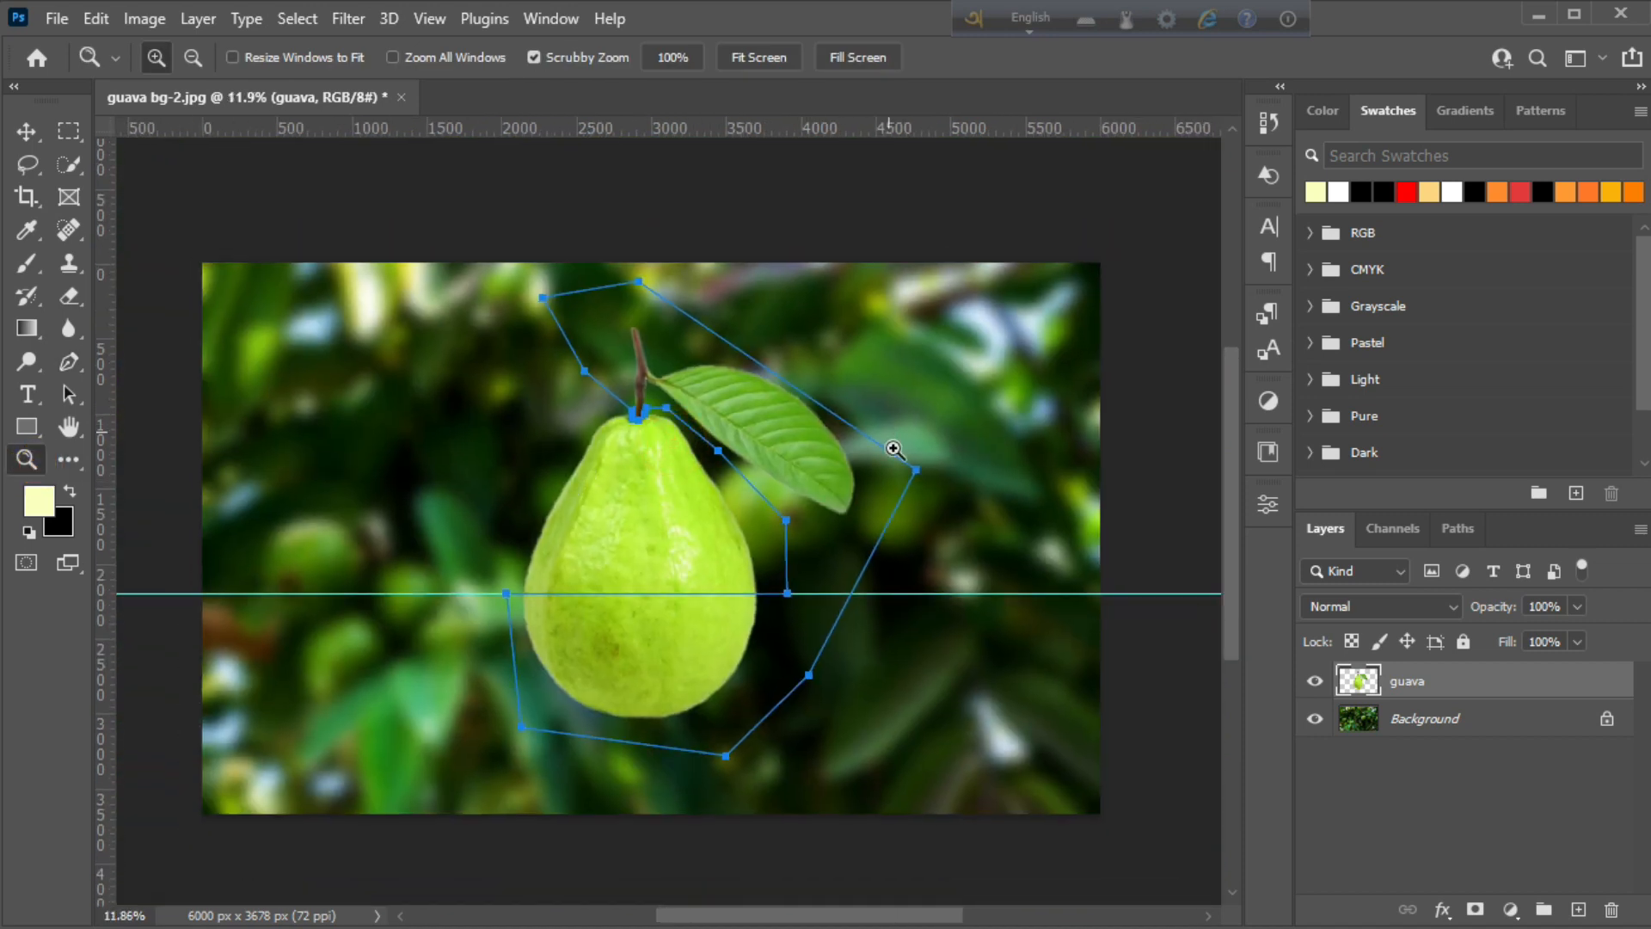
pyautogui.click(890, 437)
pyautogui.click(68, 362)
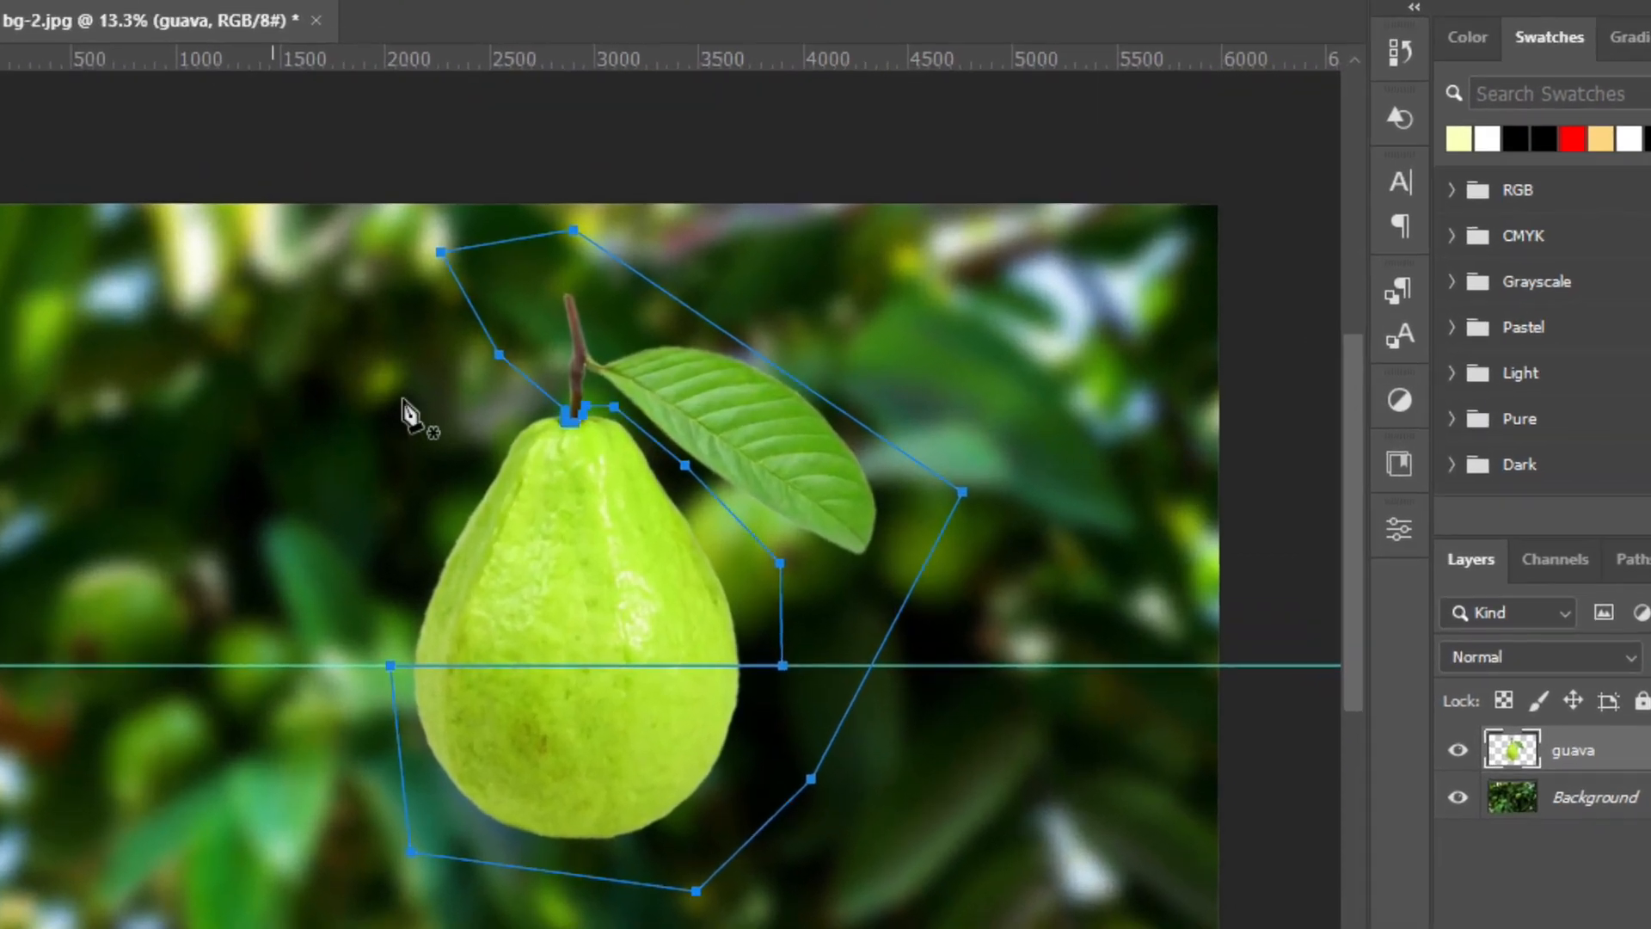
pyautogui.rightClick(743, 396)
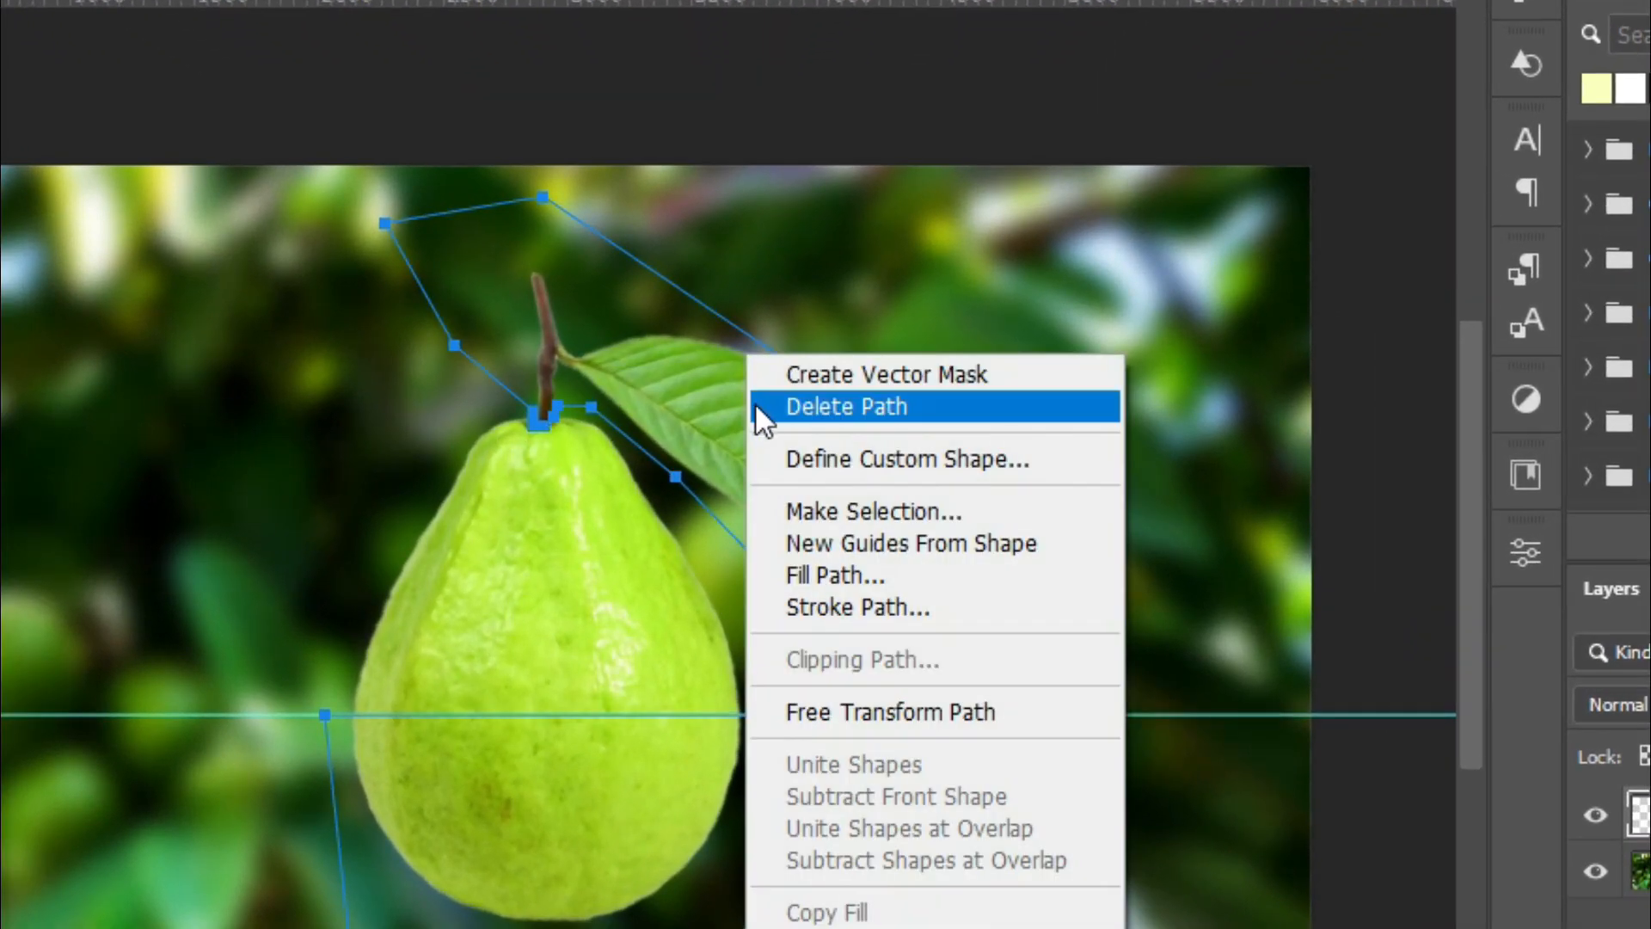
pyautogui.click(798, 507)
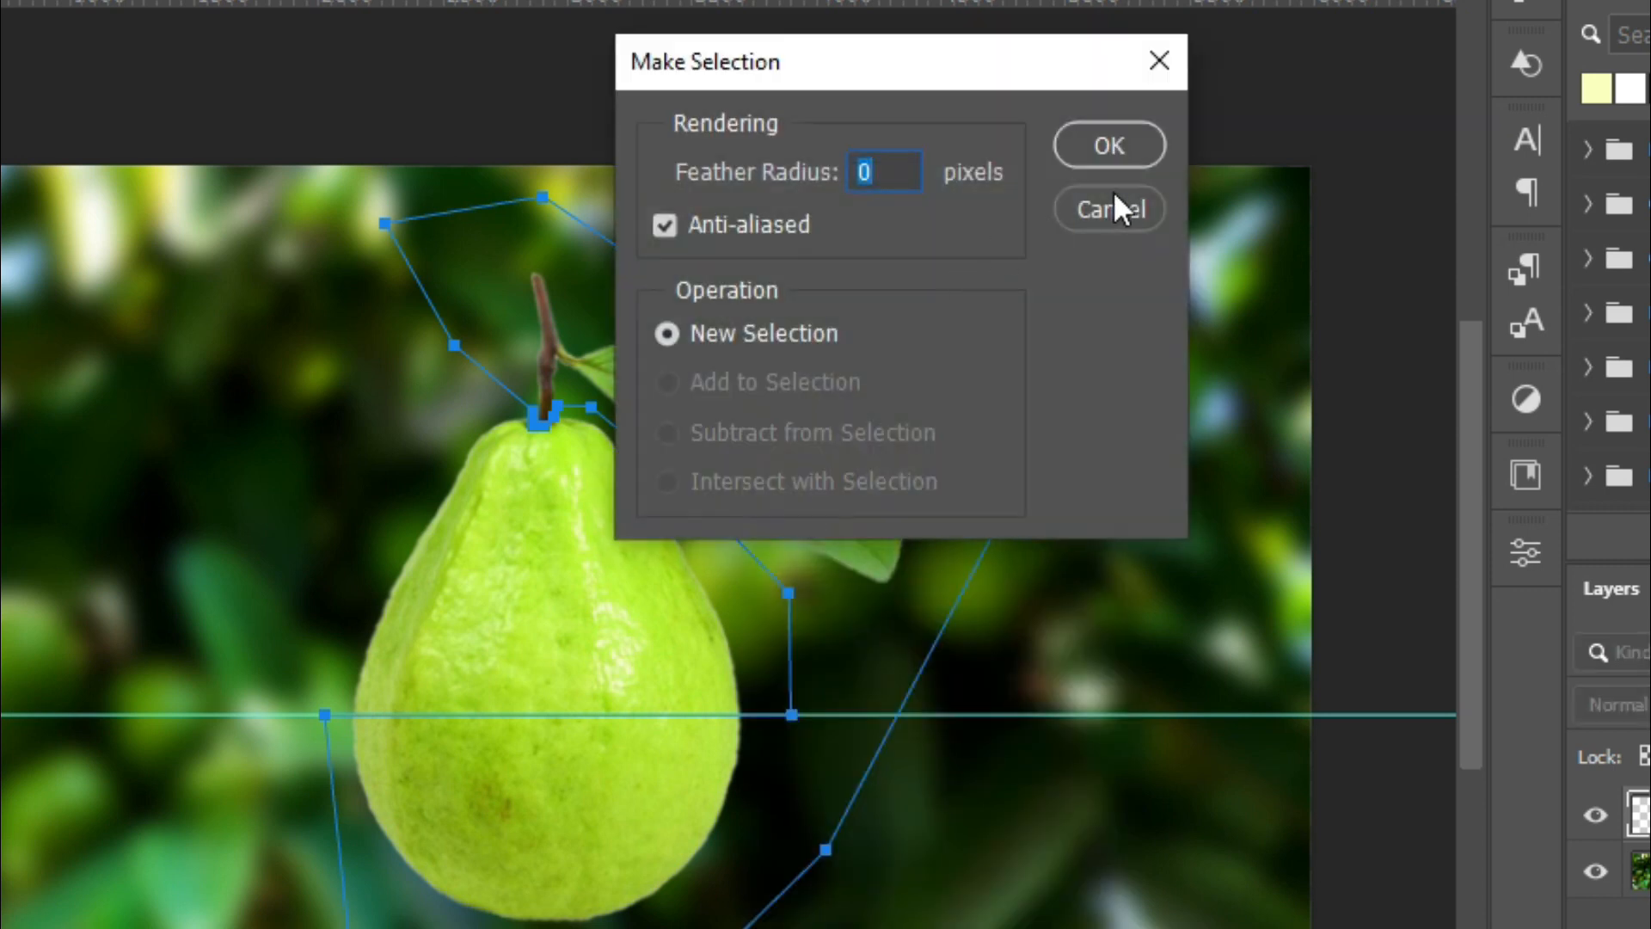
pyautogui.click(1109, 146)
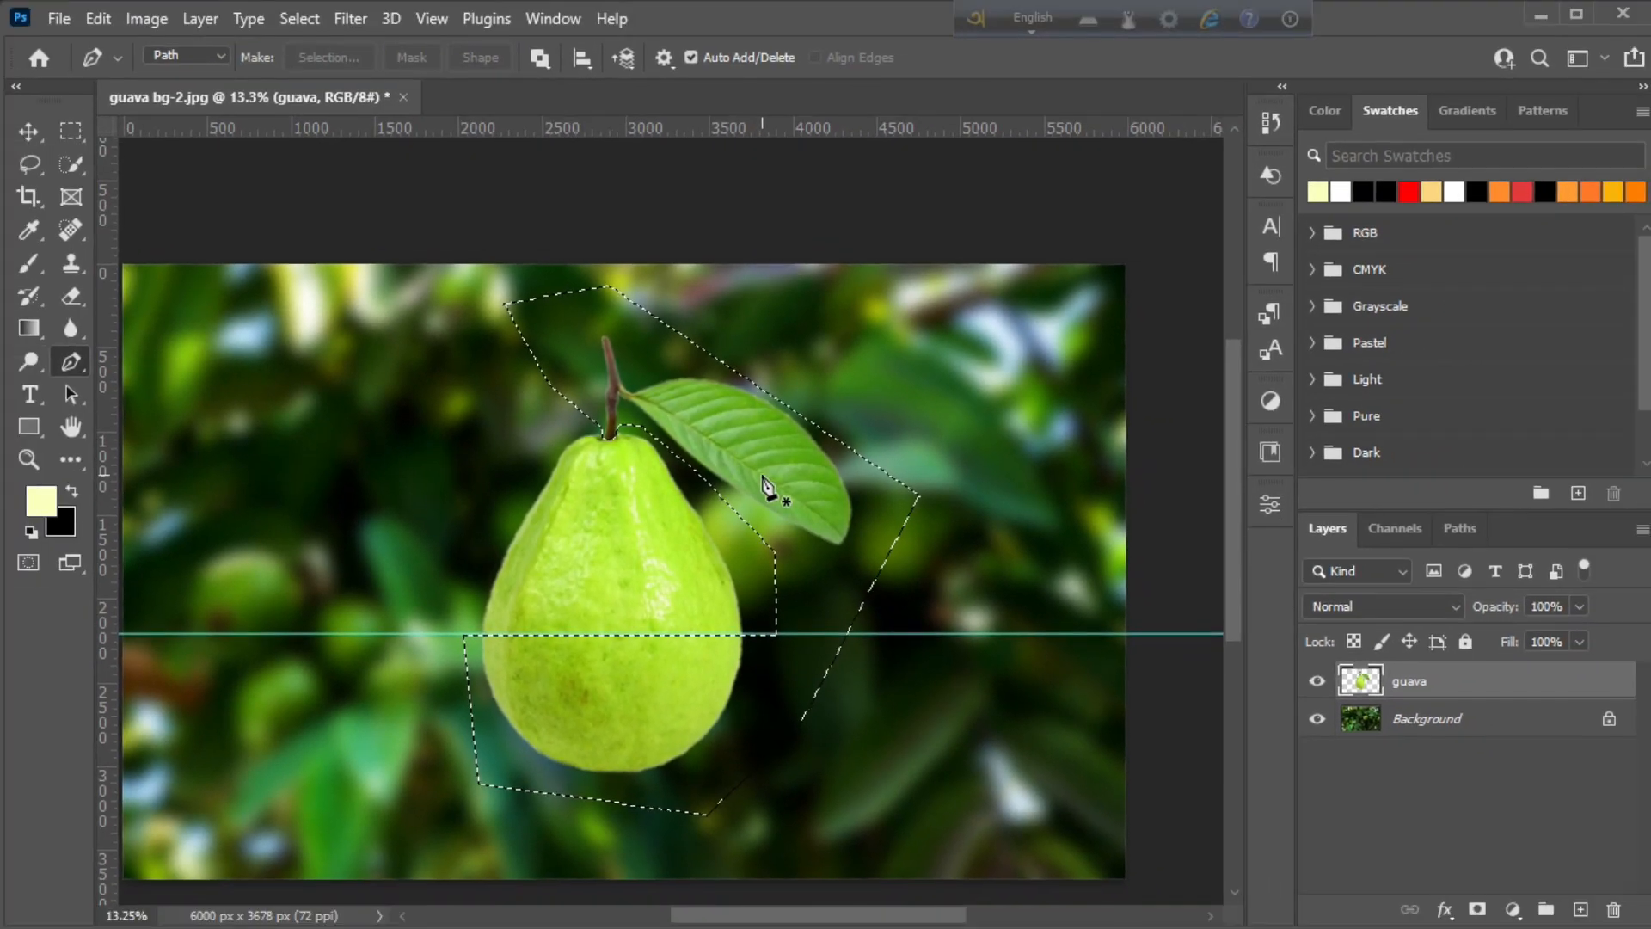
# Invert the selection and copy the upper part of the guava.
pyautogui.hotkey('ctrl', 'shift', 'i')
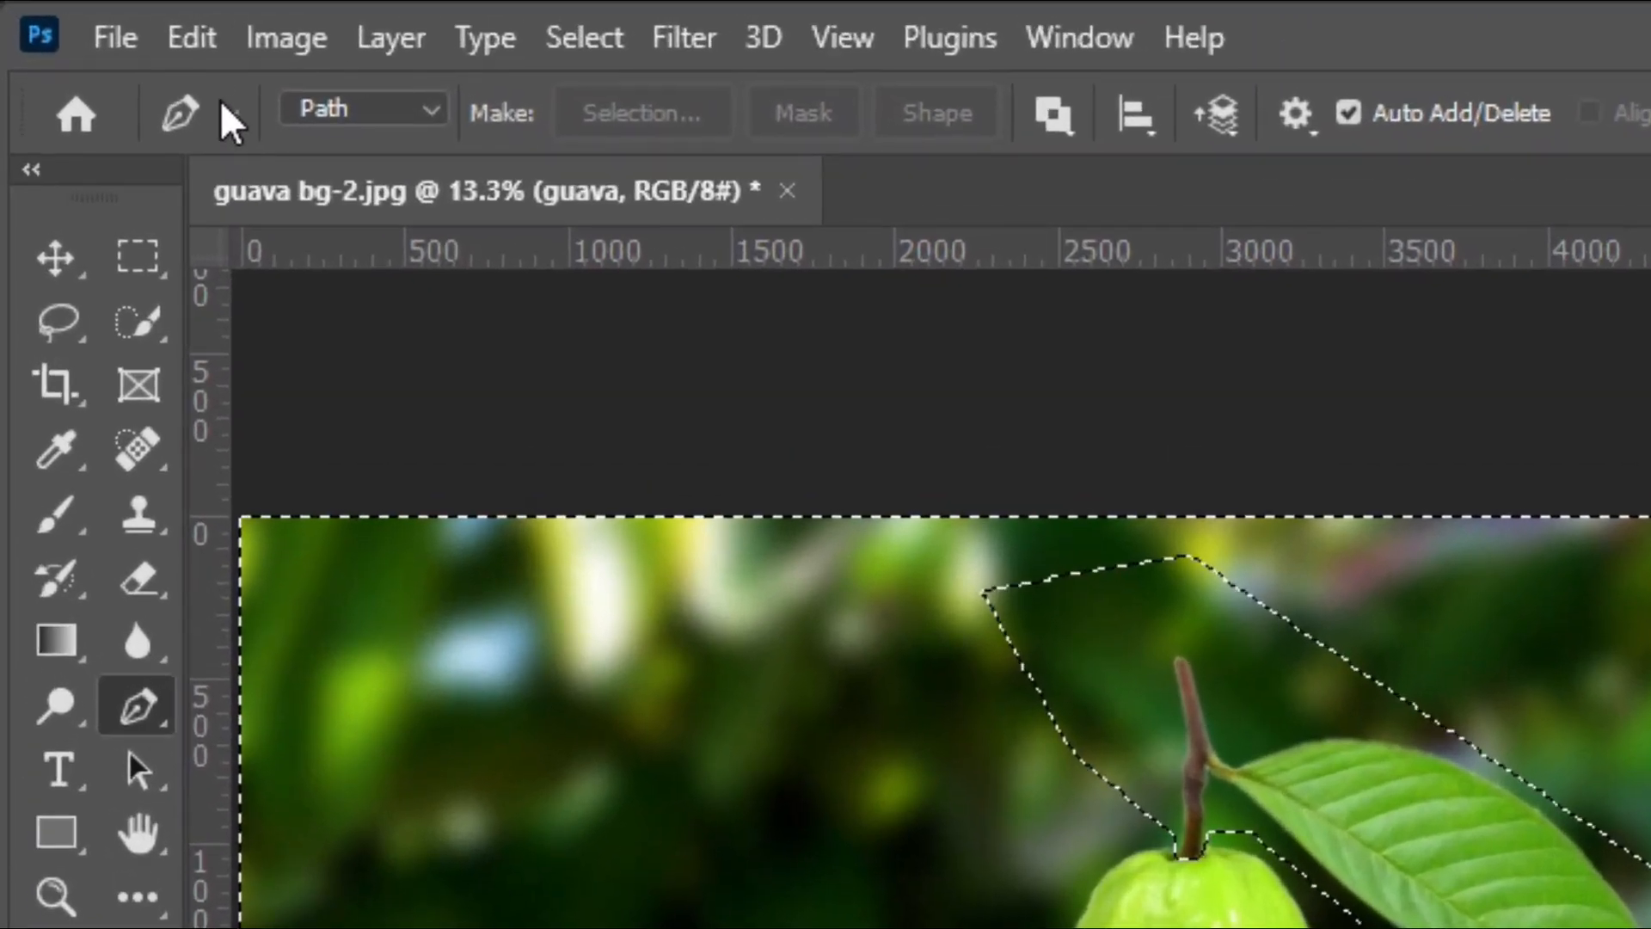
pyautogui.click(102, 19)
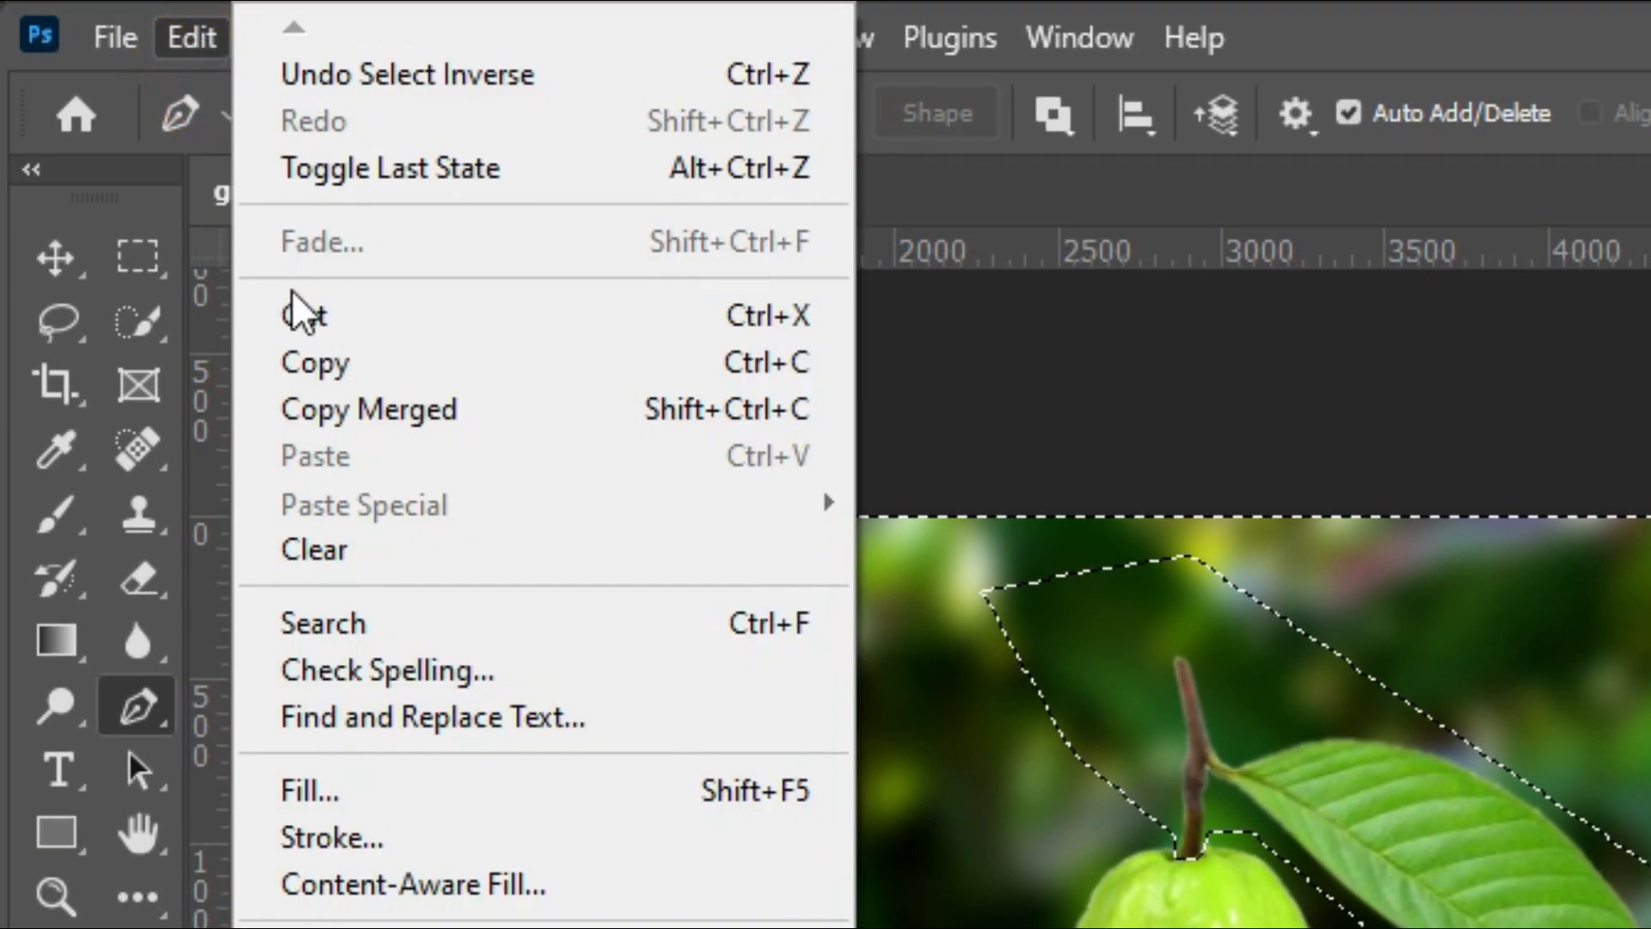
pyautogui.click(313, 365)
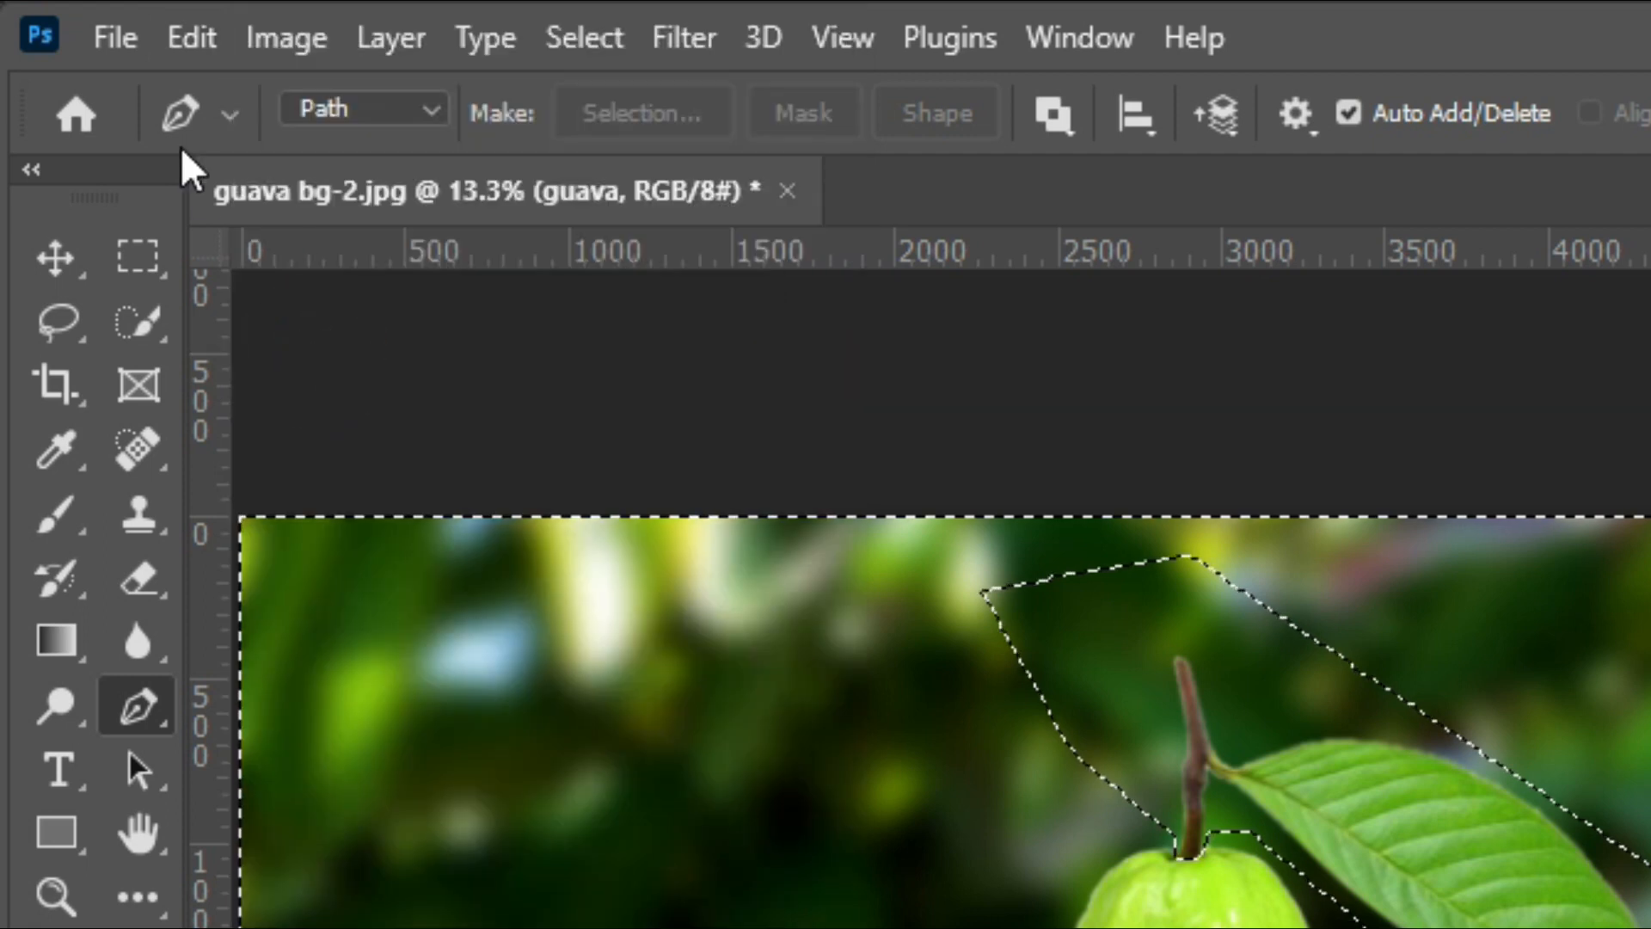
# Paste the copied upper guava part in place on its own layer and hide the original guava layer.
pyautogui.click(170, 43)
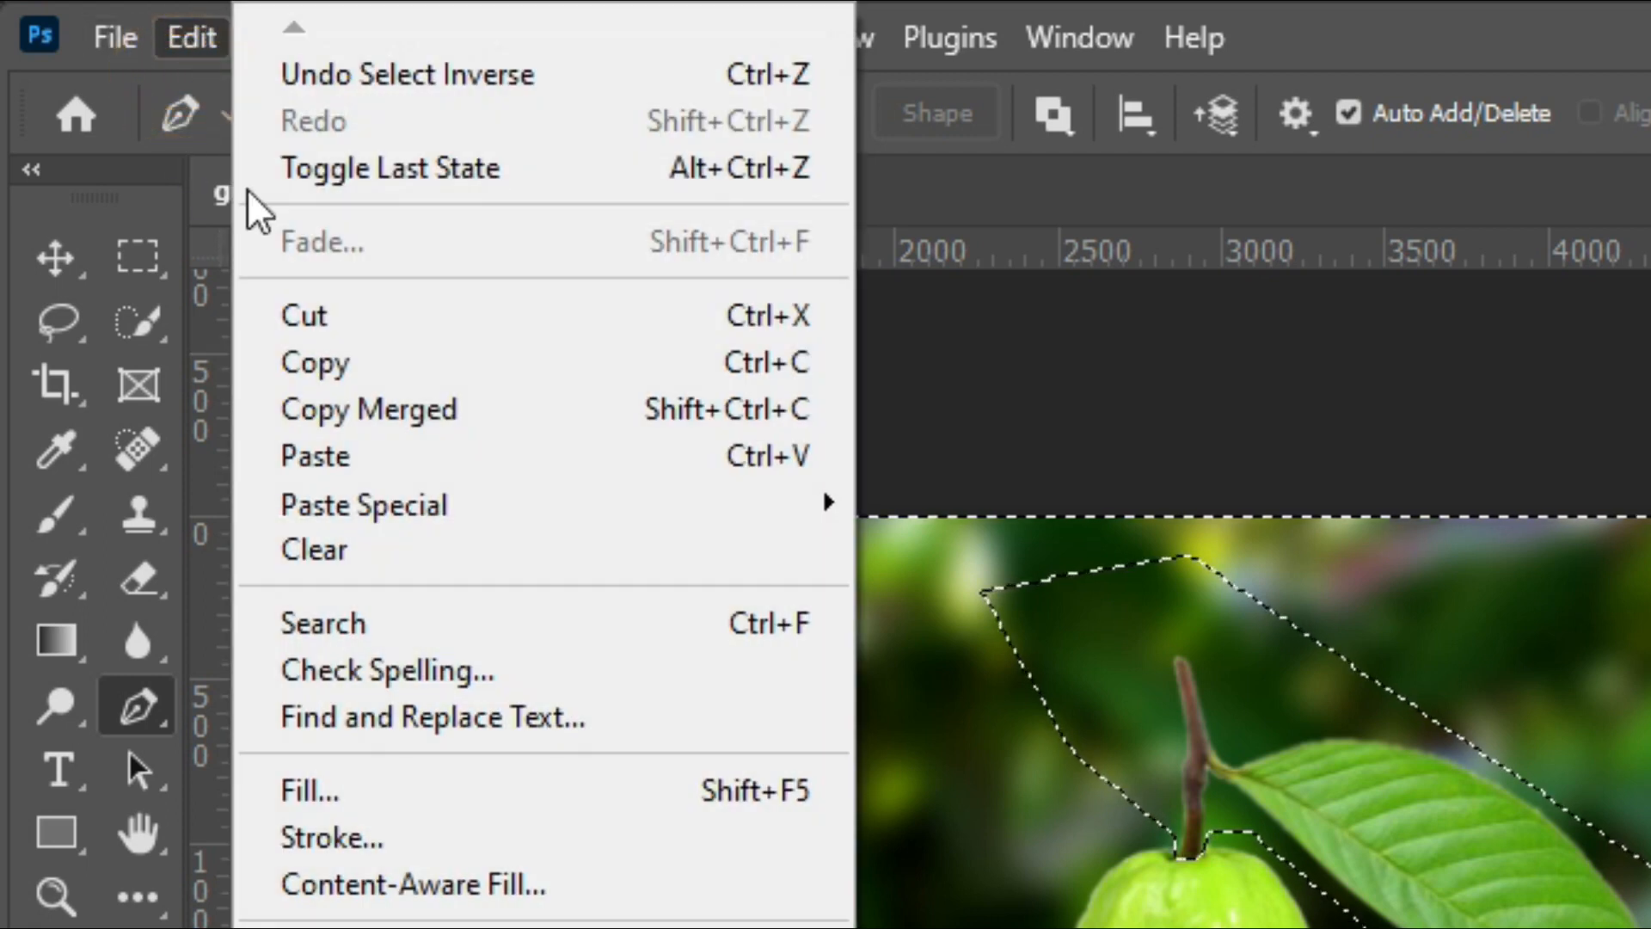
pyautogui.moveTo(551, 517)
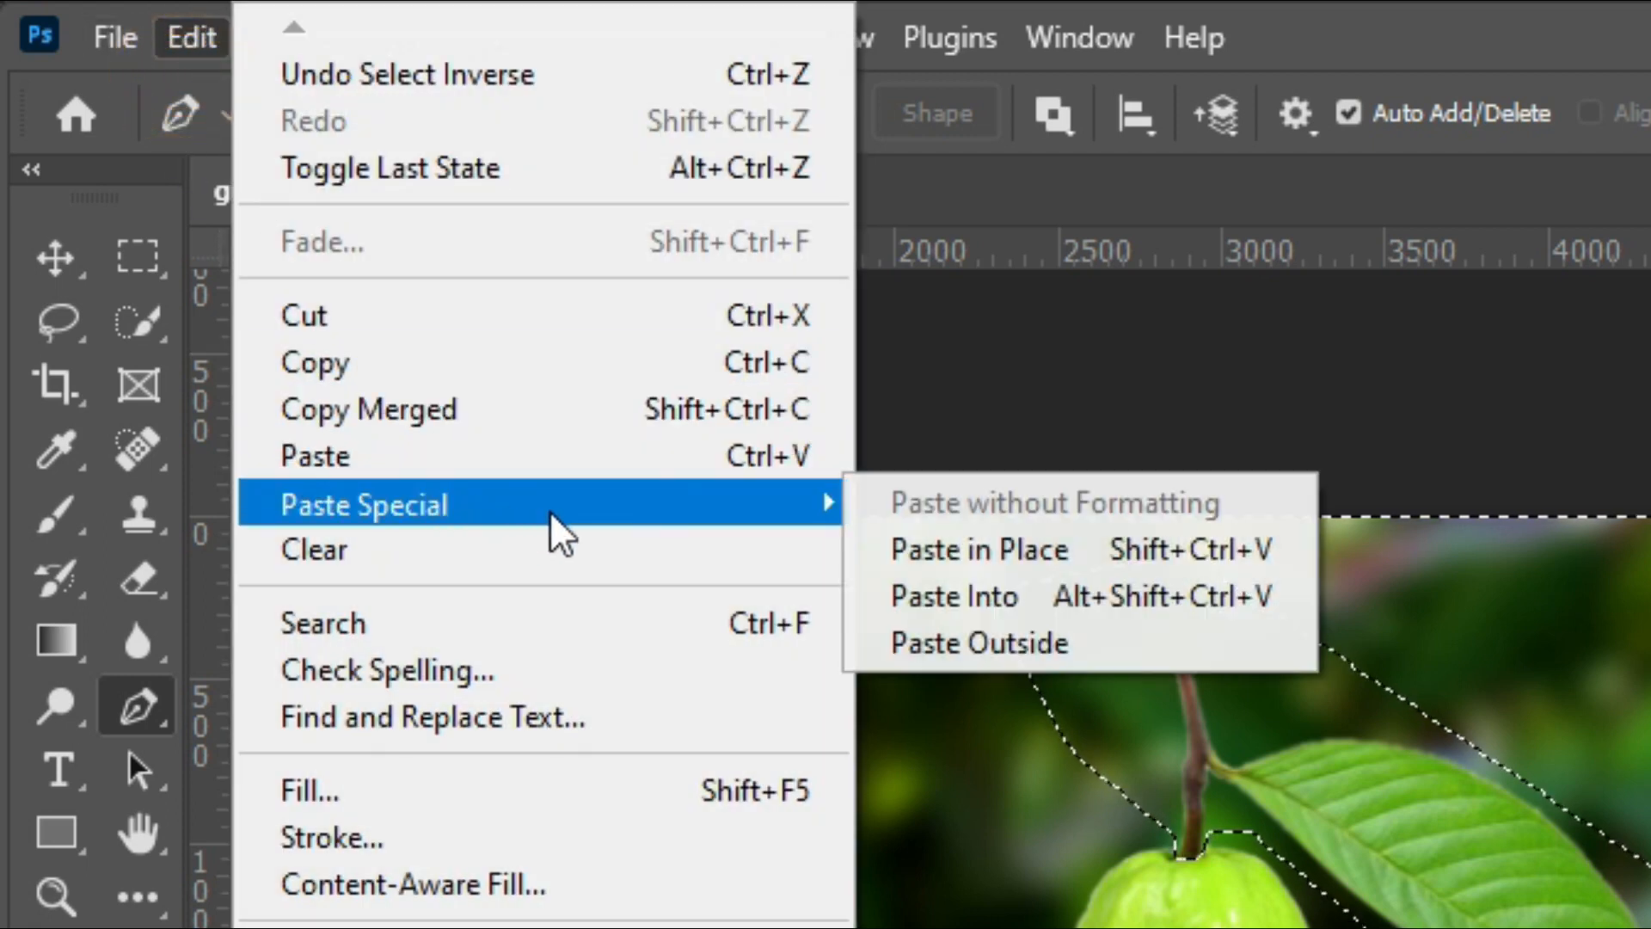
pyautogui.click(969, 549)
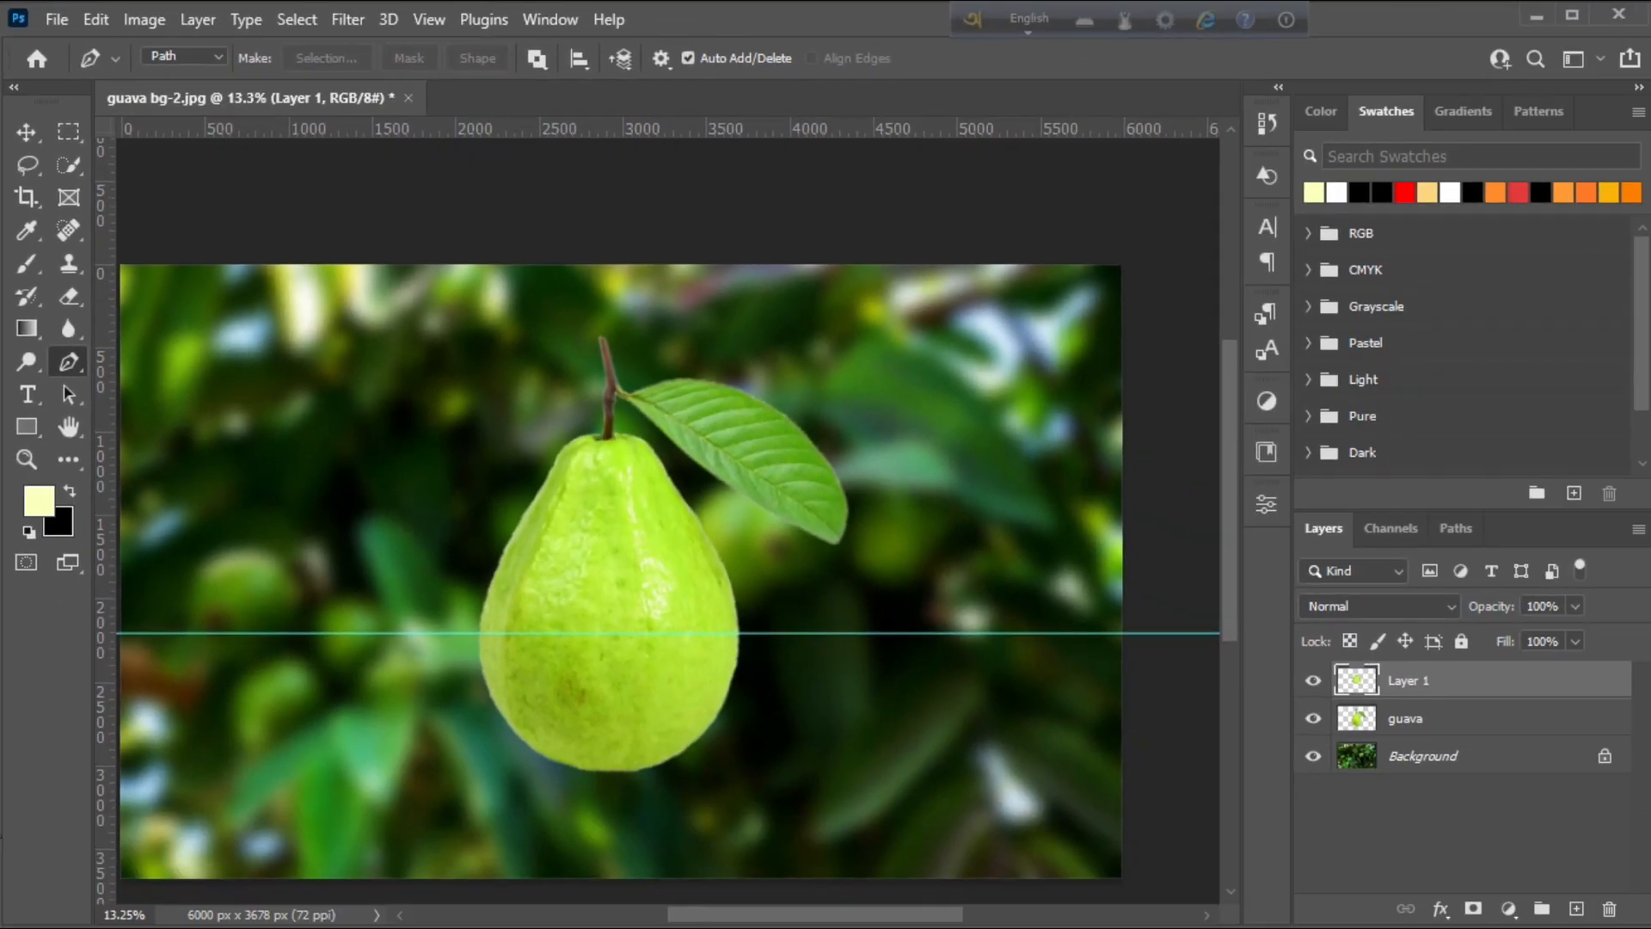
pyautogui.click(1314, 720)
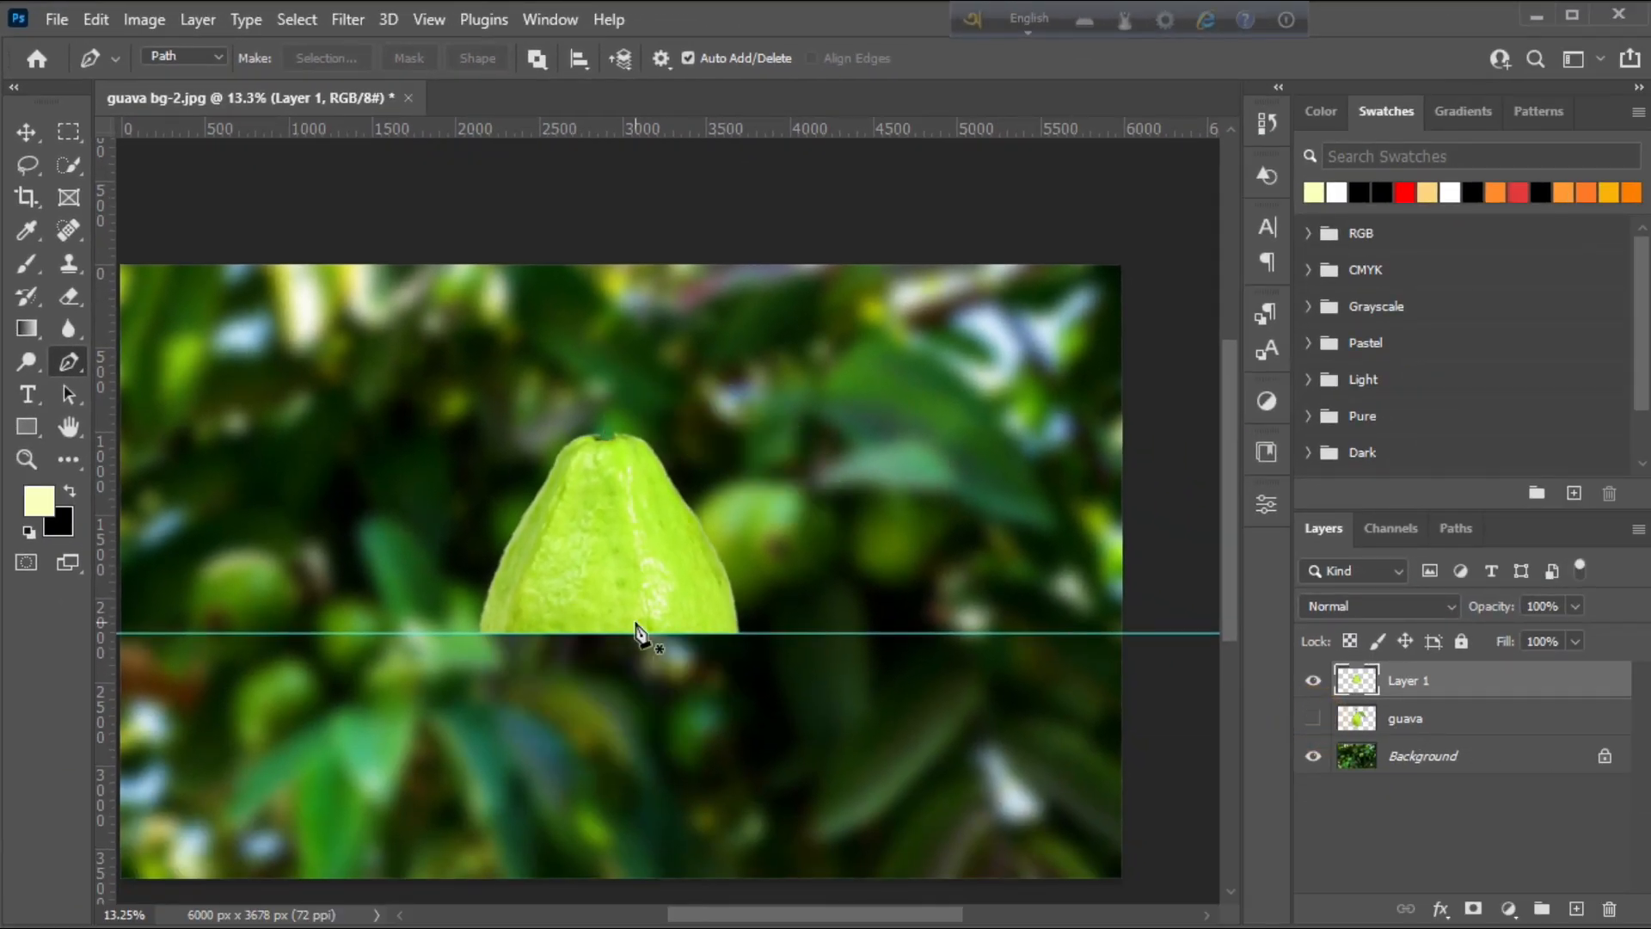
# Remove the horizontal guide from the canvas with the Move tool.
pyautogui.click(26, 132)
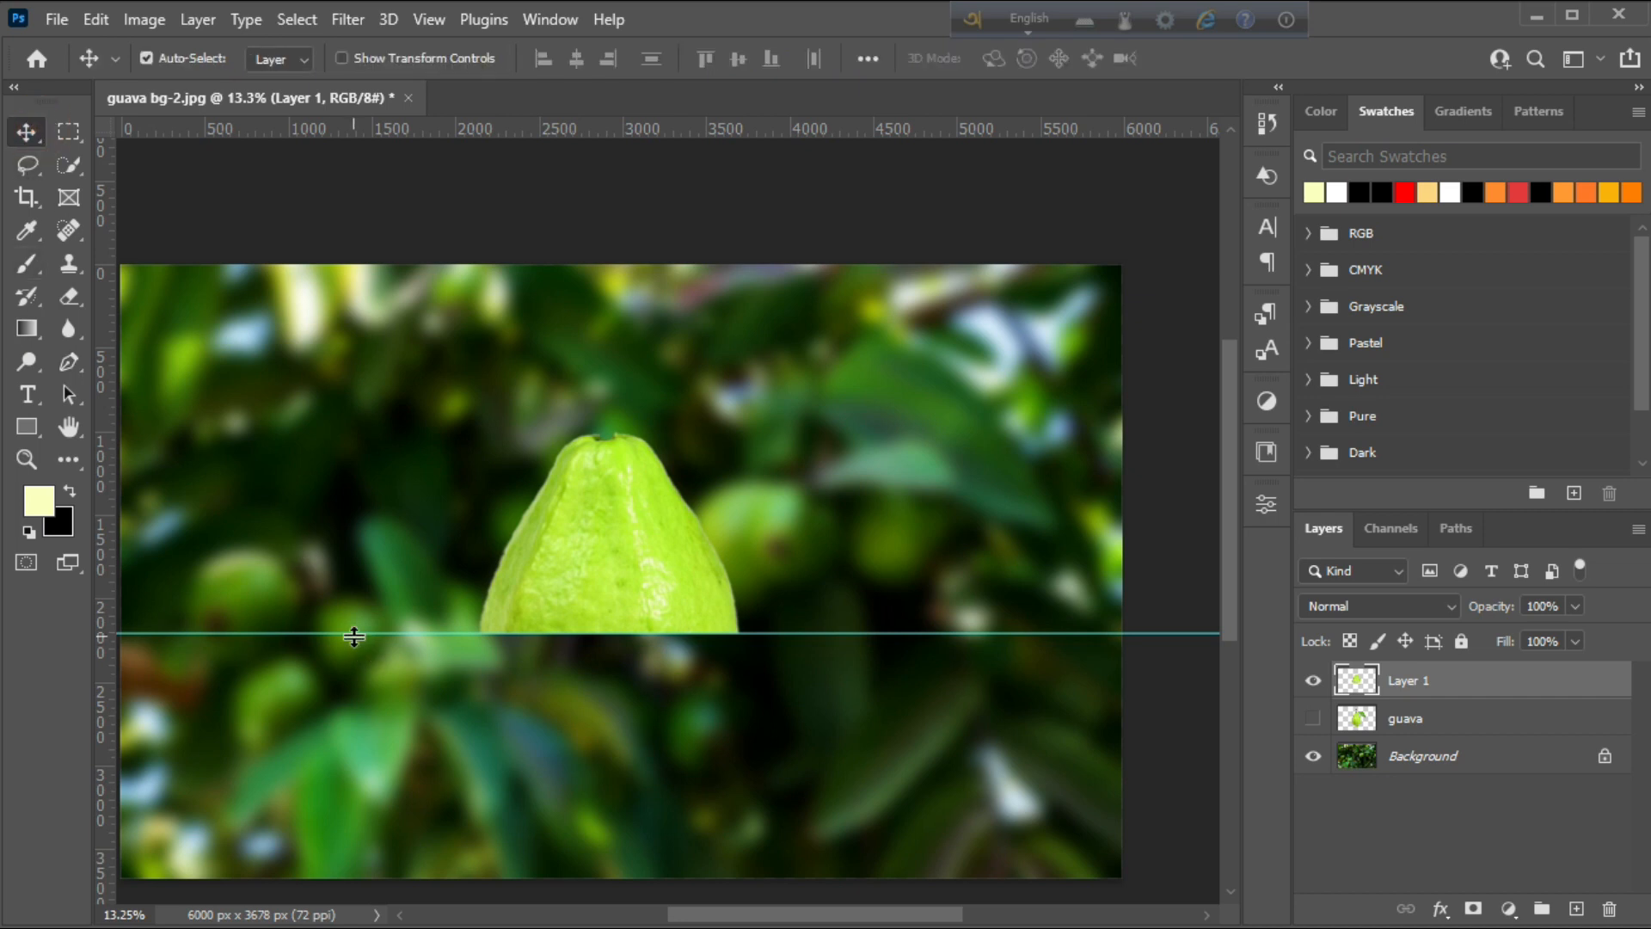
pyautogui.moveTo(353, 637); pyautogui.dragTo(362, 127)
pyautogui.click(635, 525)
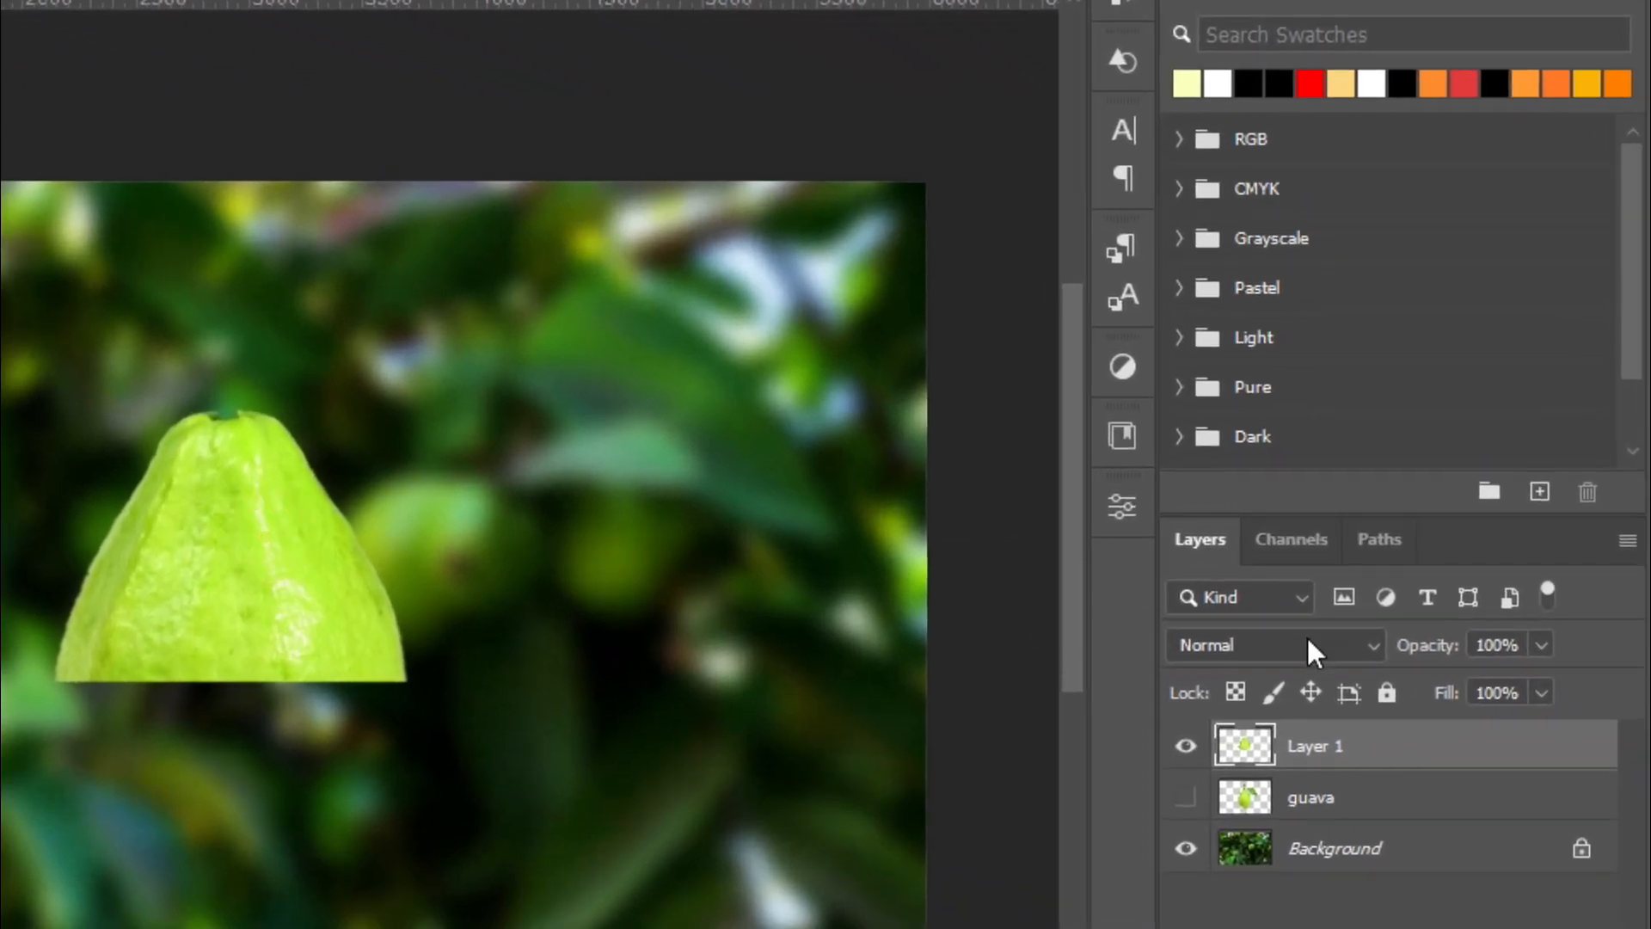
# Set the upper guava layer's blend mode to Screen and desaturate it.
pyautogui.click(1307, 640)
pyautogui.click(1273, 531)
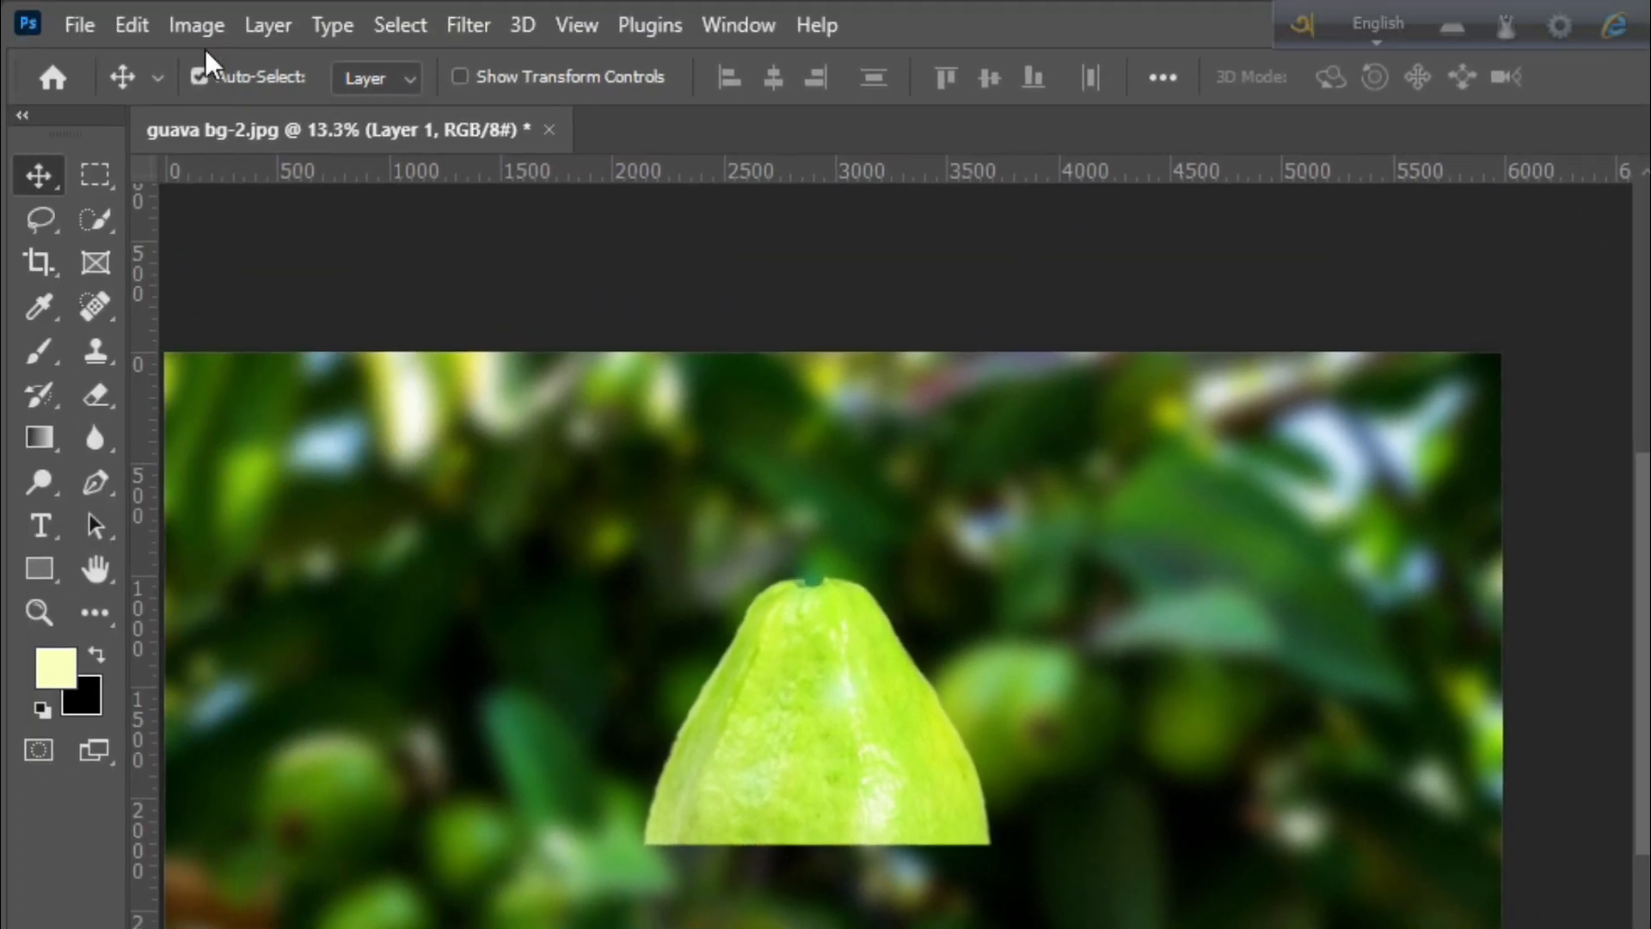
pyautogui.click(197, 33)
pyautogui.moveTo(324, 121)
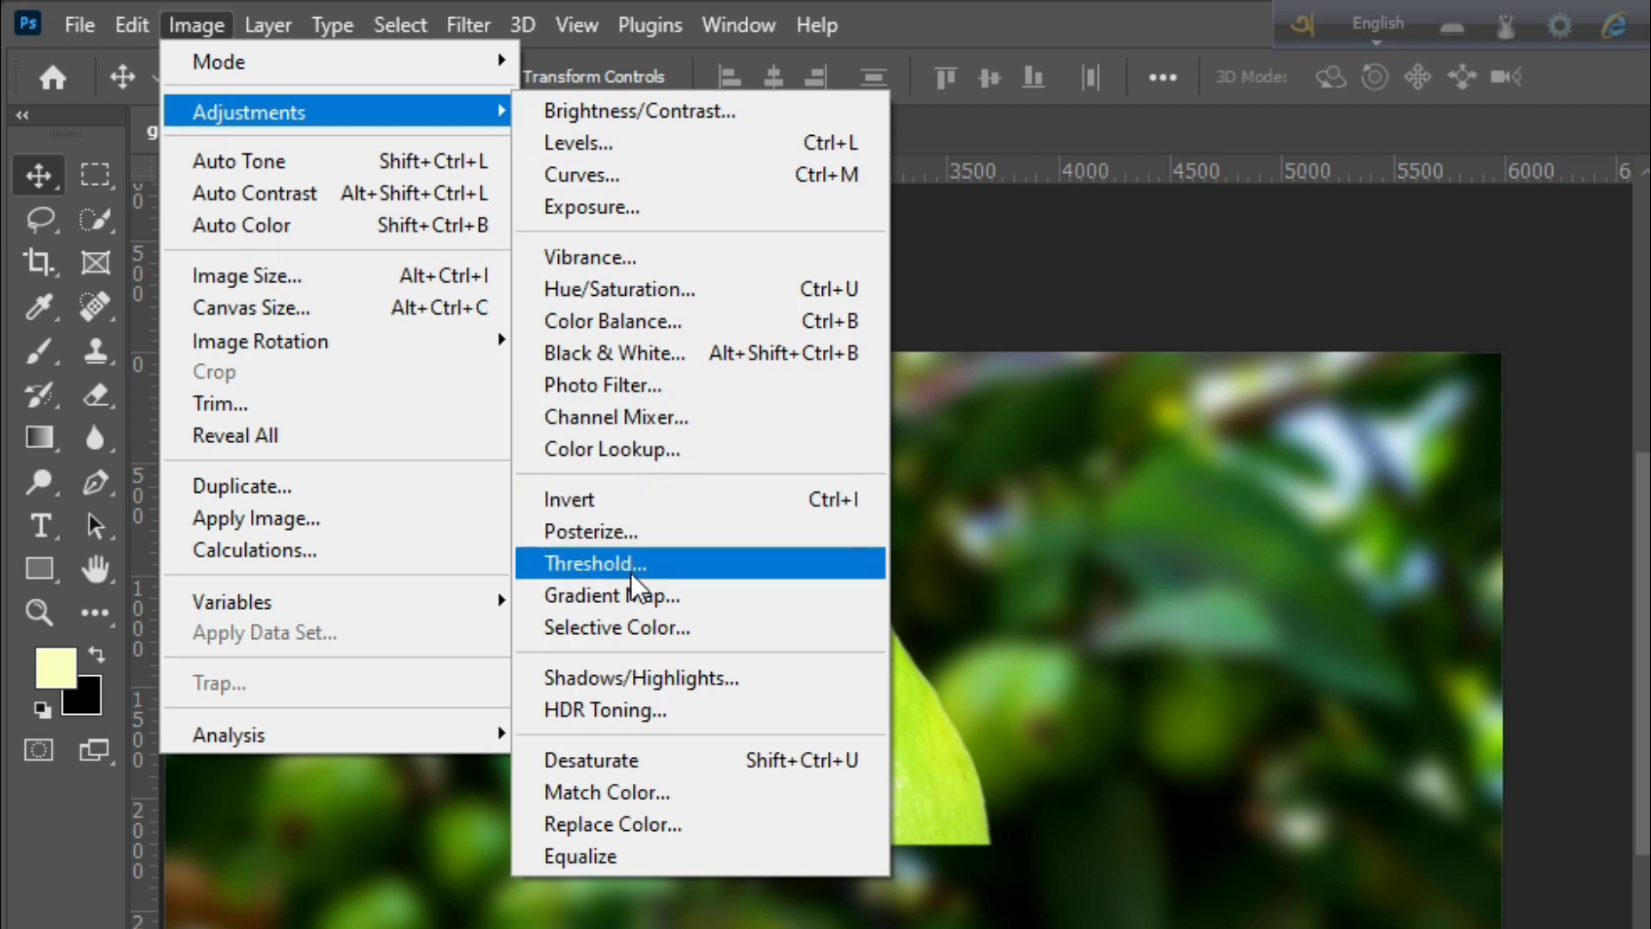
pyautogui.click(647, 762)
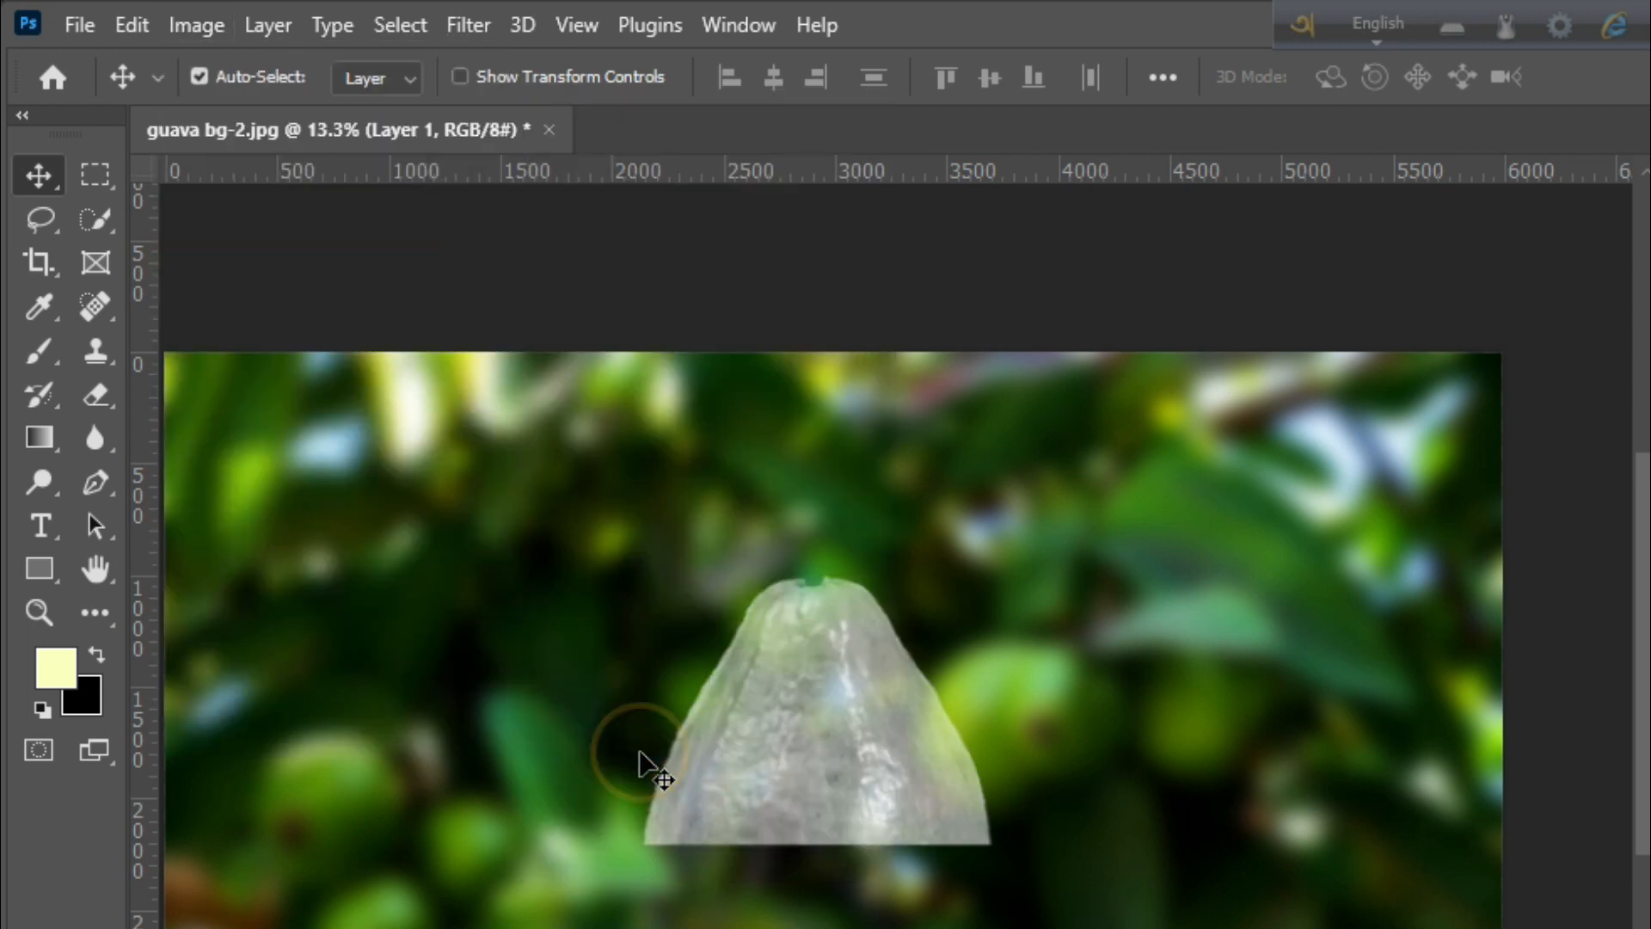
pyautogui.click(817, 723)
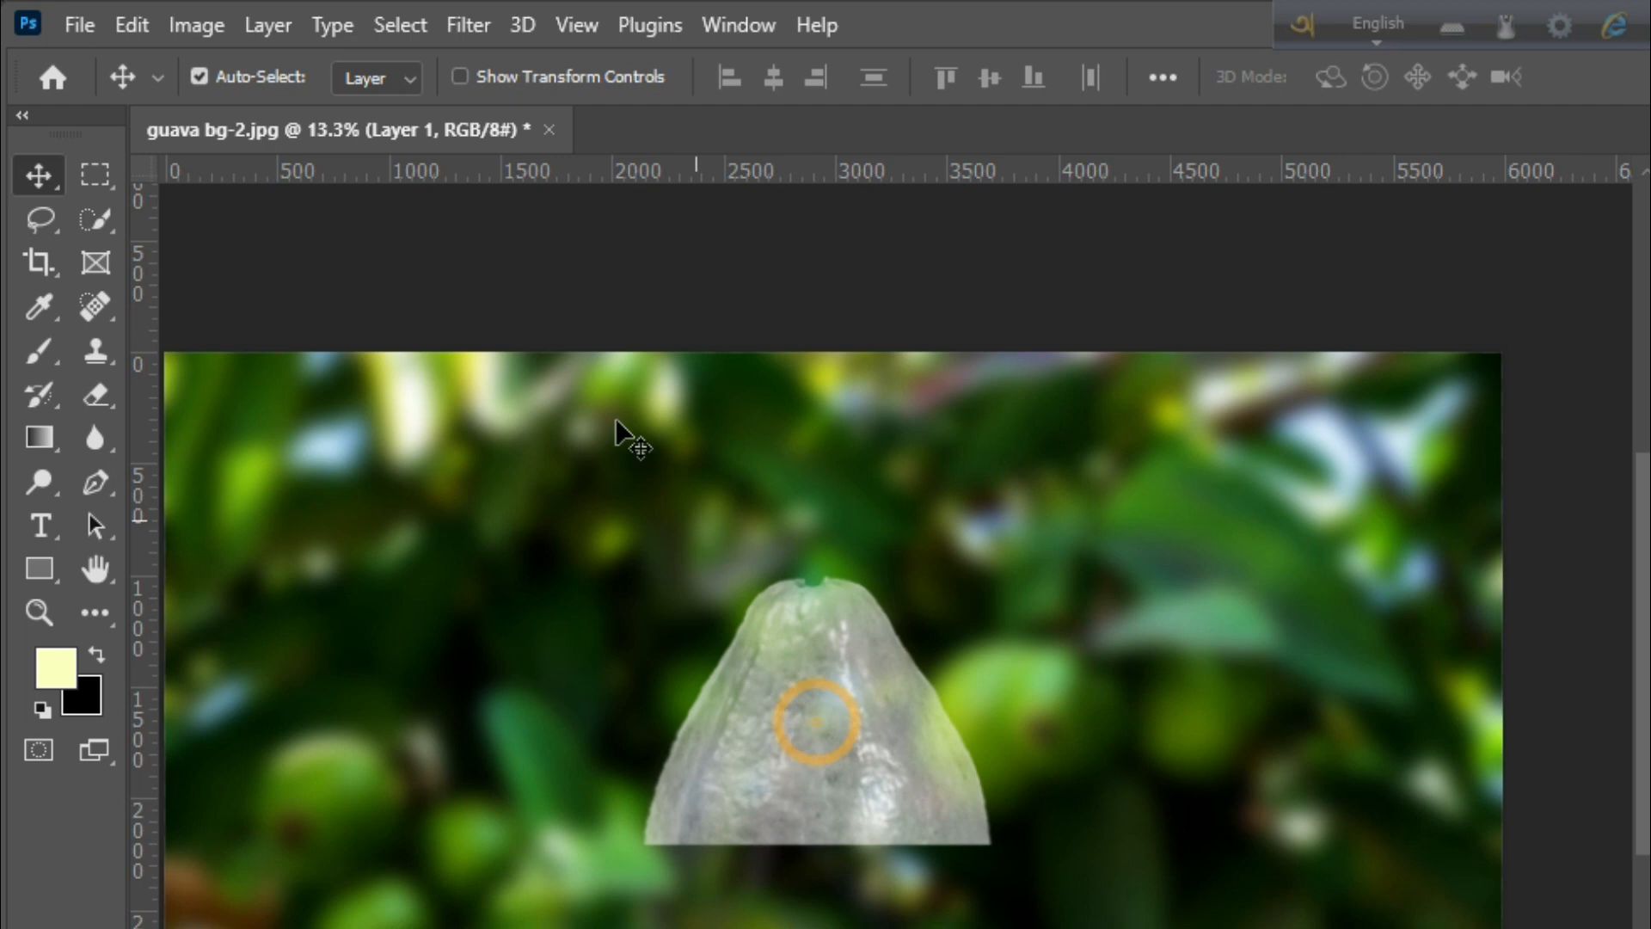
# Adjust the upper guava layer's Levels, raising the black input, lowering the white input and darkening the midtones for a glassy look.
pyautogui.click(205, 27)
pyautogui.moveTo(370, 128)
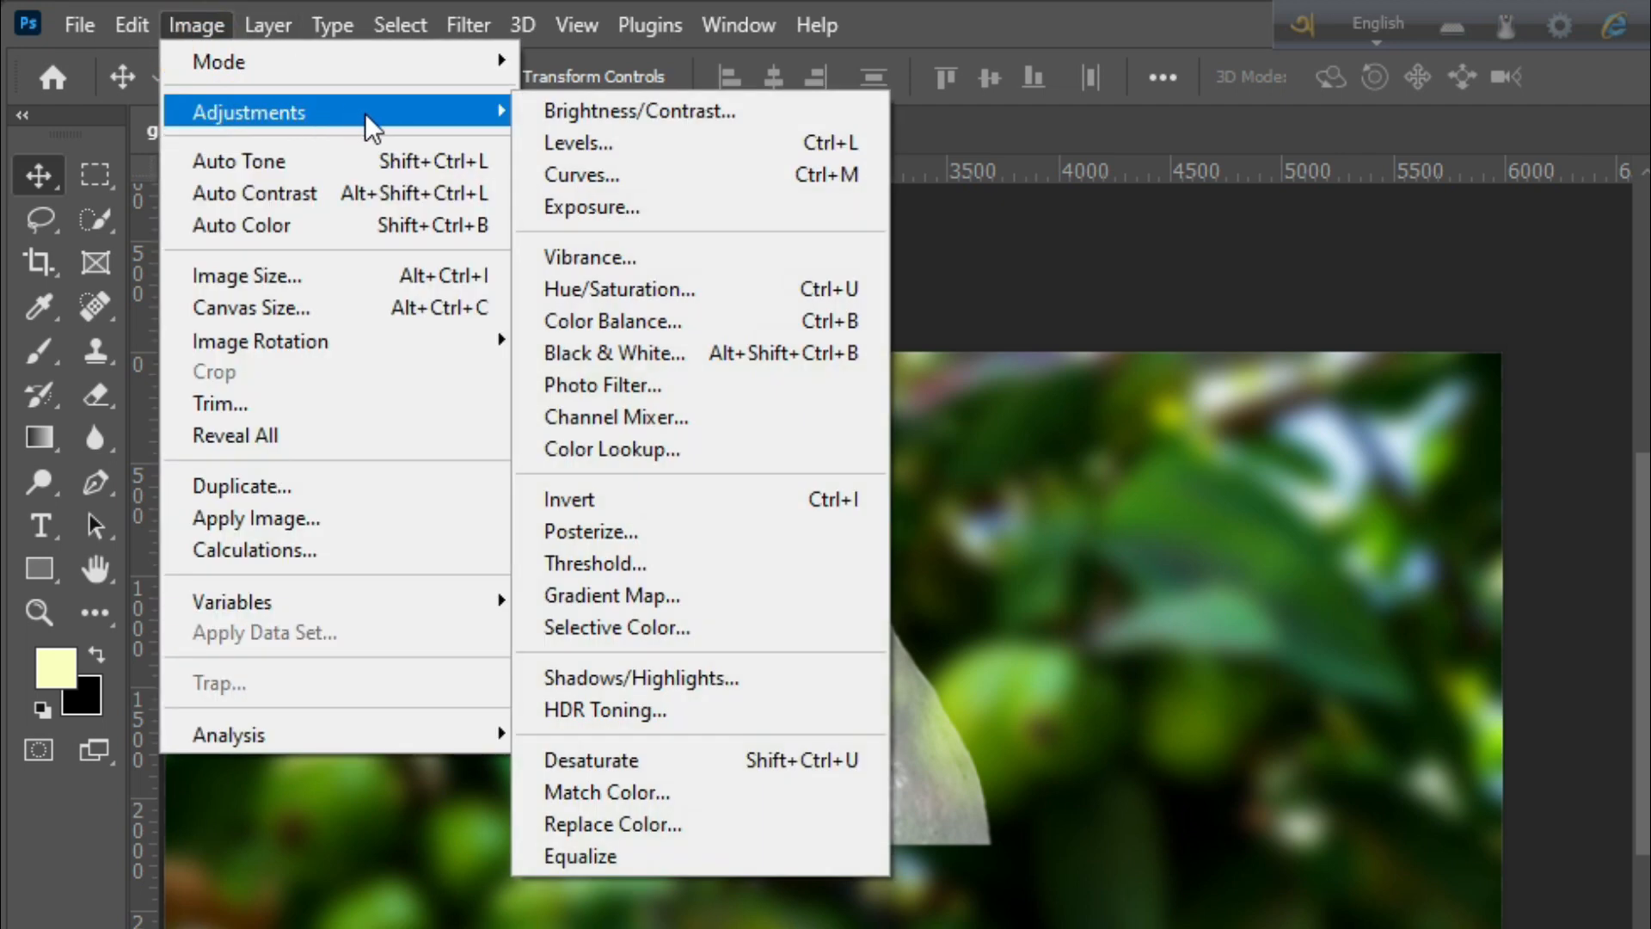
pyautogui.click(555, 143)
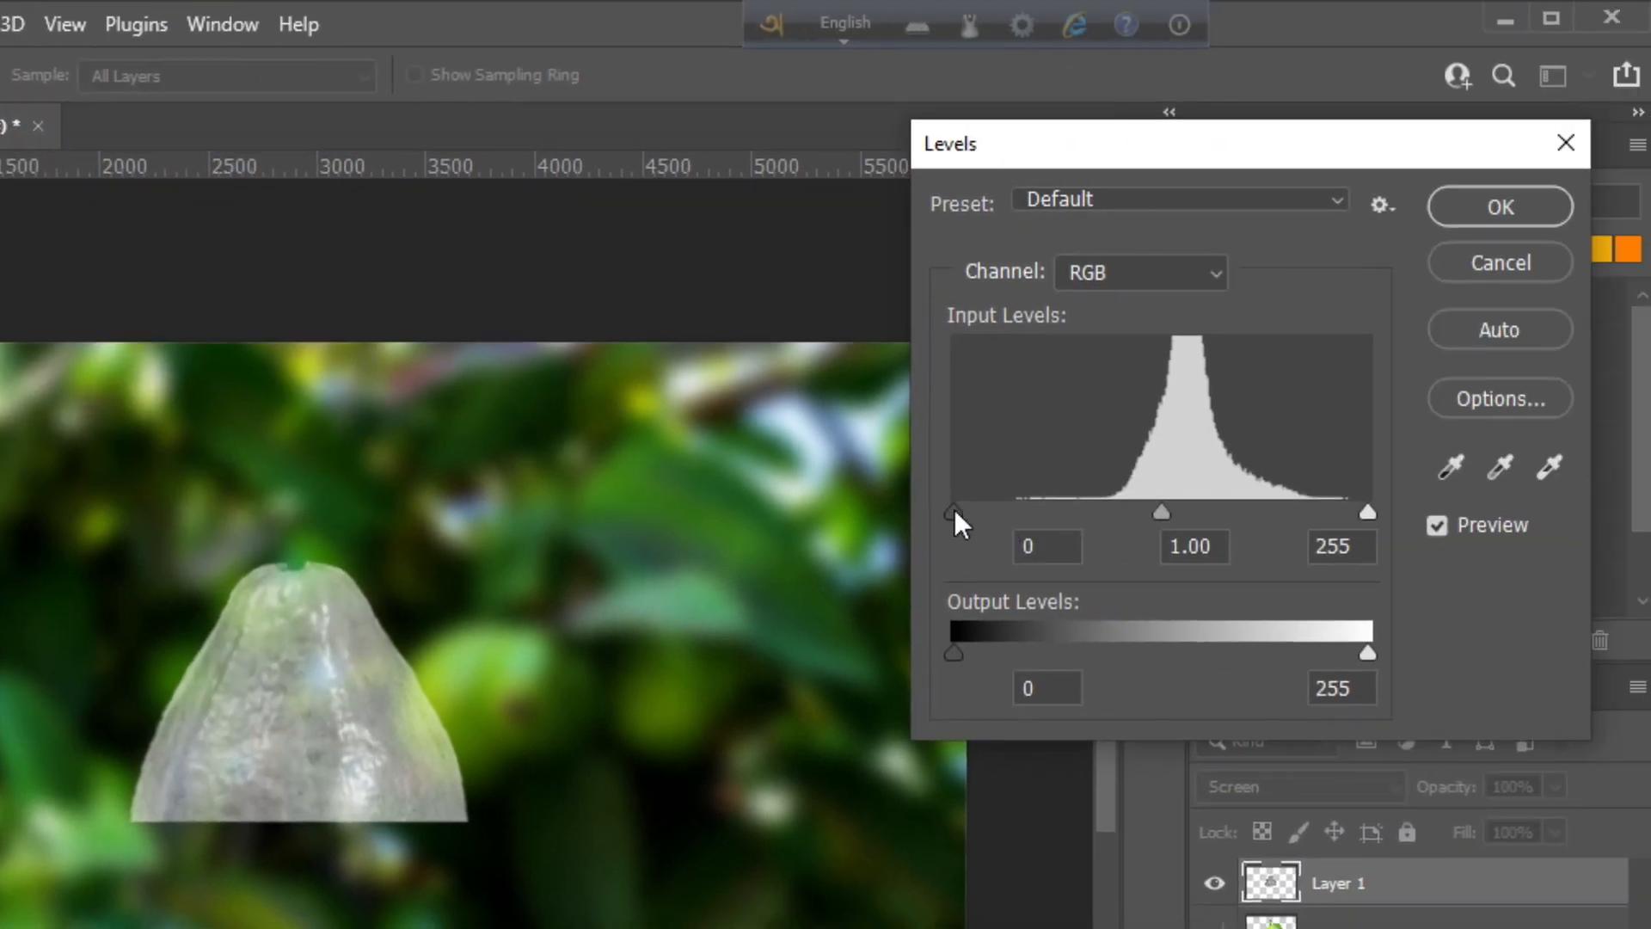
pyautogui.moveTo(953, 512); pyautogui.dragTo(1028, 528)
pyautogui.moveTo(1334, 513); pyautogui.dragTo(1291, 514)
pyautogui.moveTo(1160, 513); pyautogui.dragTo(1252, 511)
pyautogui.click(1500, 205)
# Select the pixels of Layer 1 and expand the selection by 7 pixels.
pyautogui.scroll(-2, 417, 742)
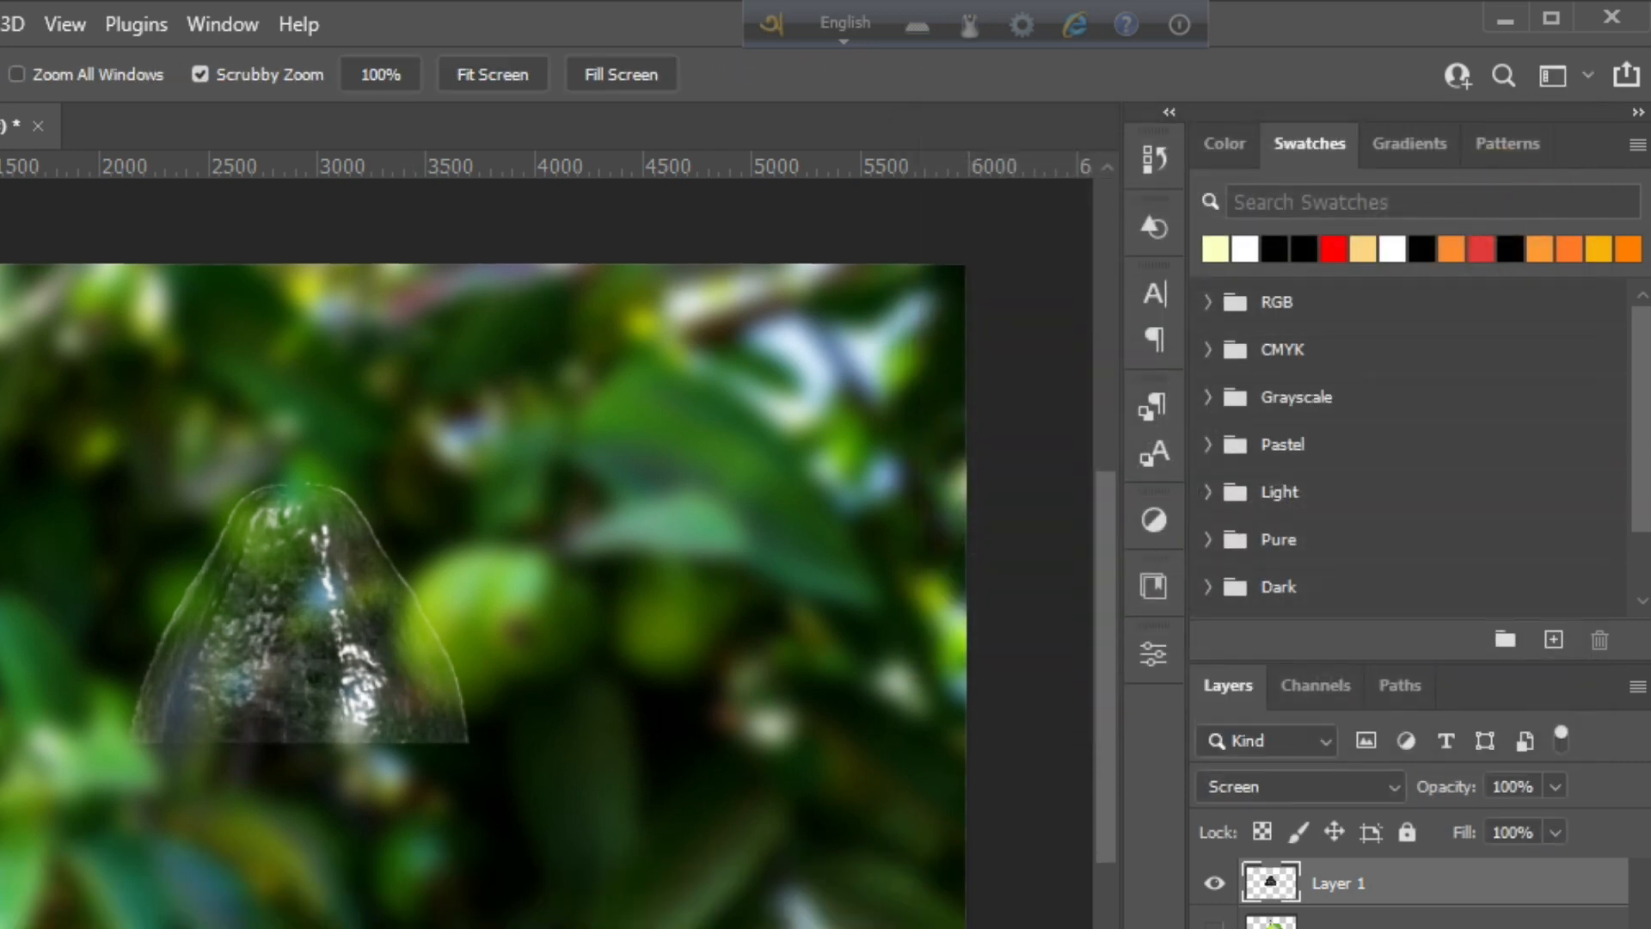
pyautogui.press('z')
pyautogui.click(365, 510)
pyautogui.scroll(1, 389, 590)
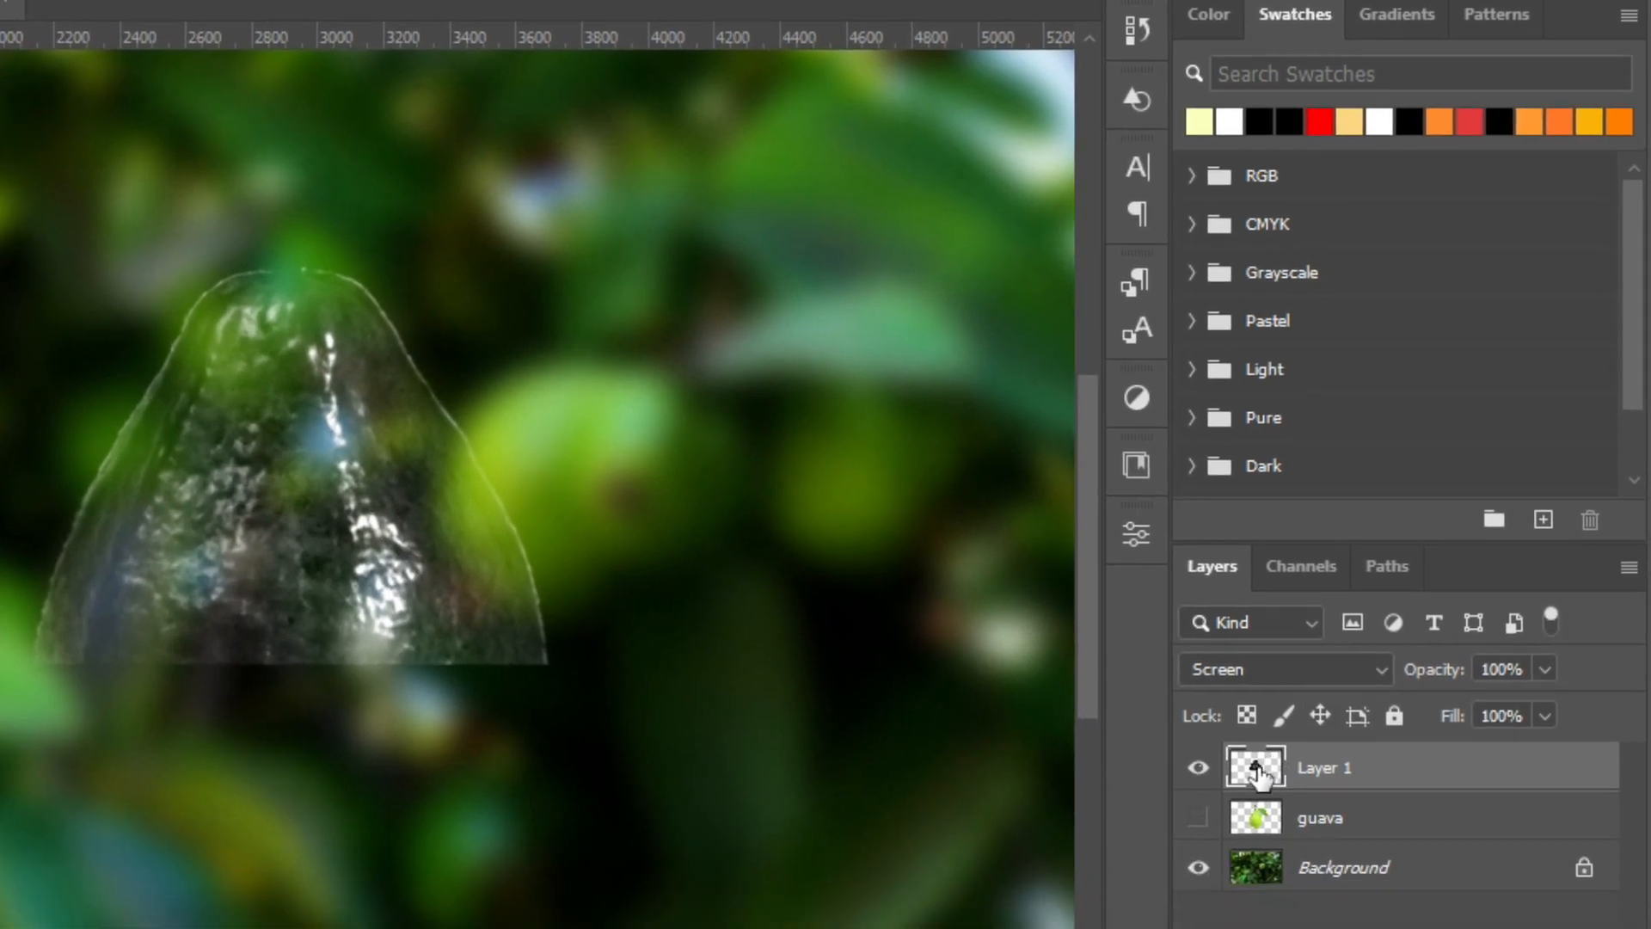
pyautogui.rightClick(1257, 774)
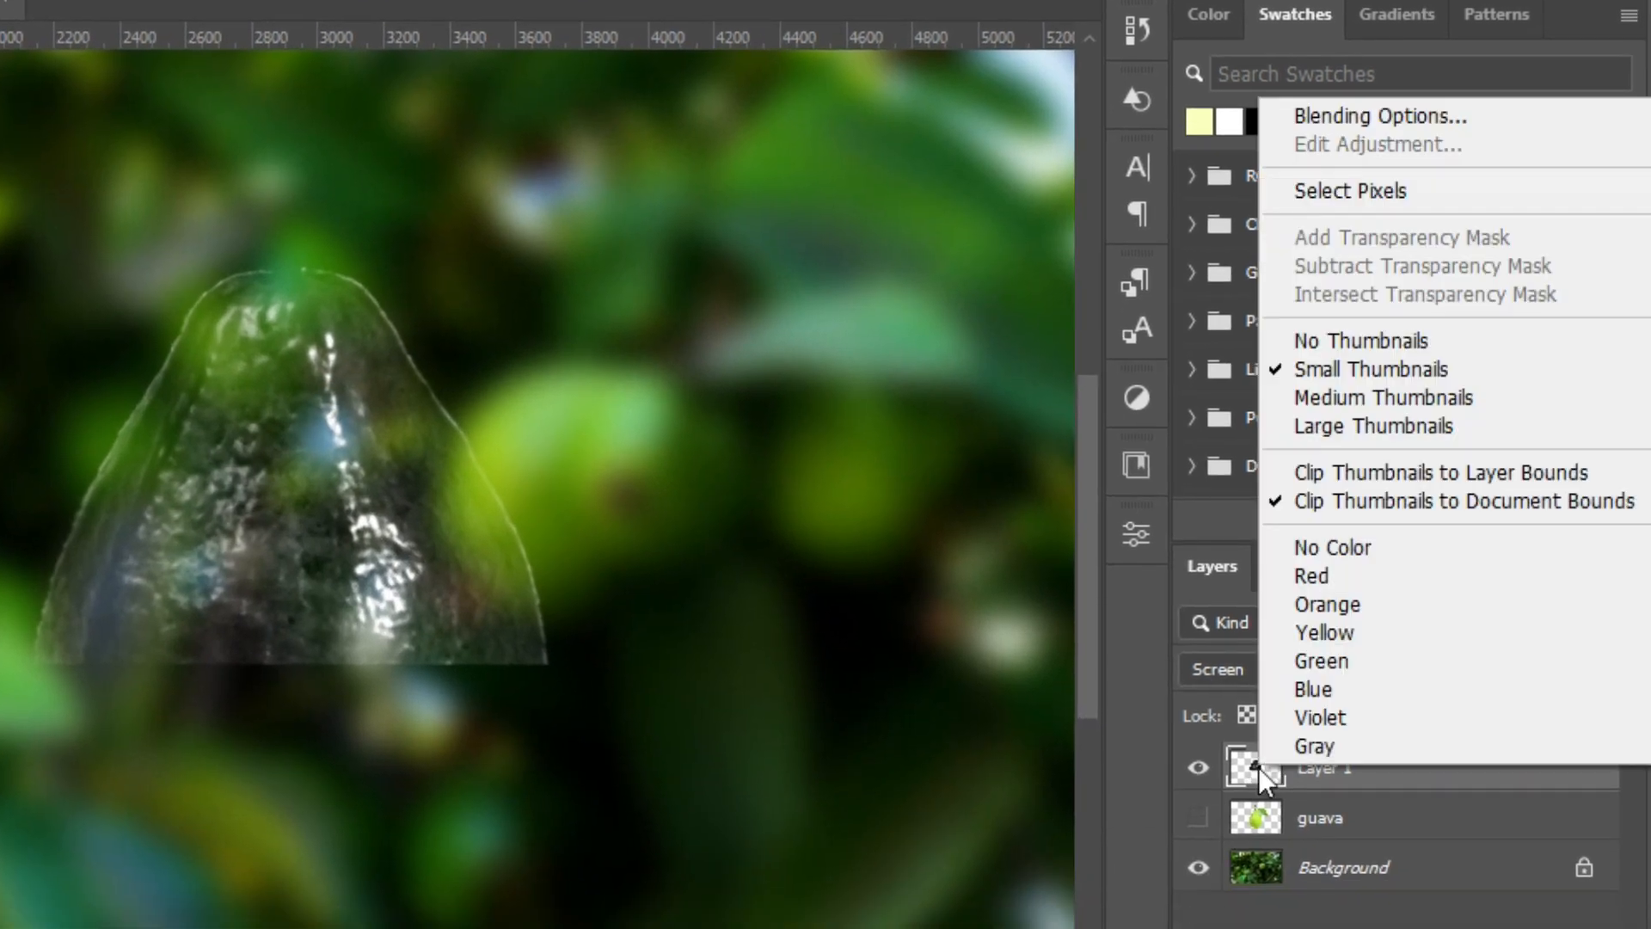
pyautogui.click(1319, 182)
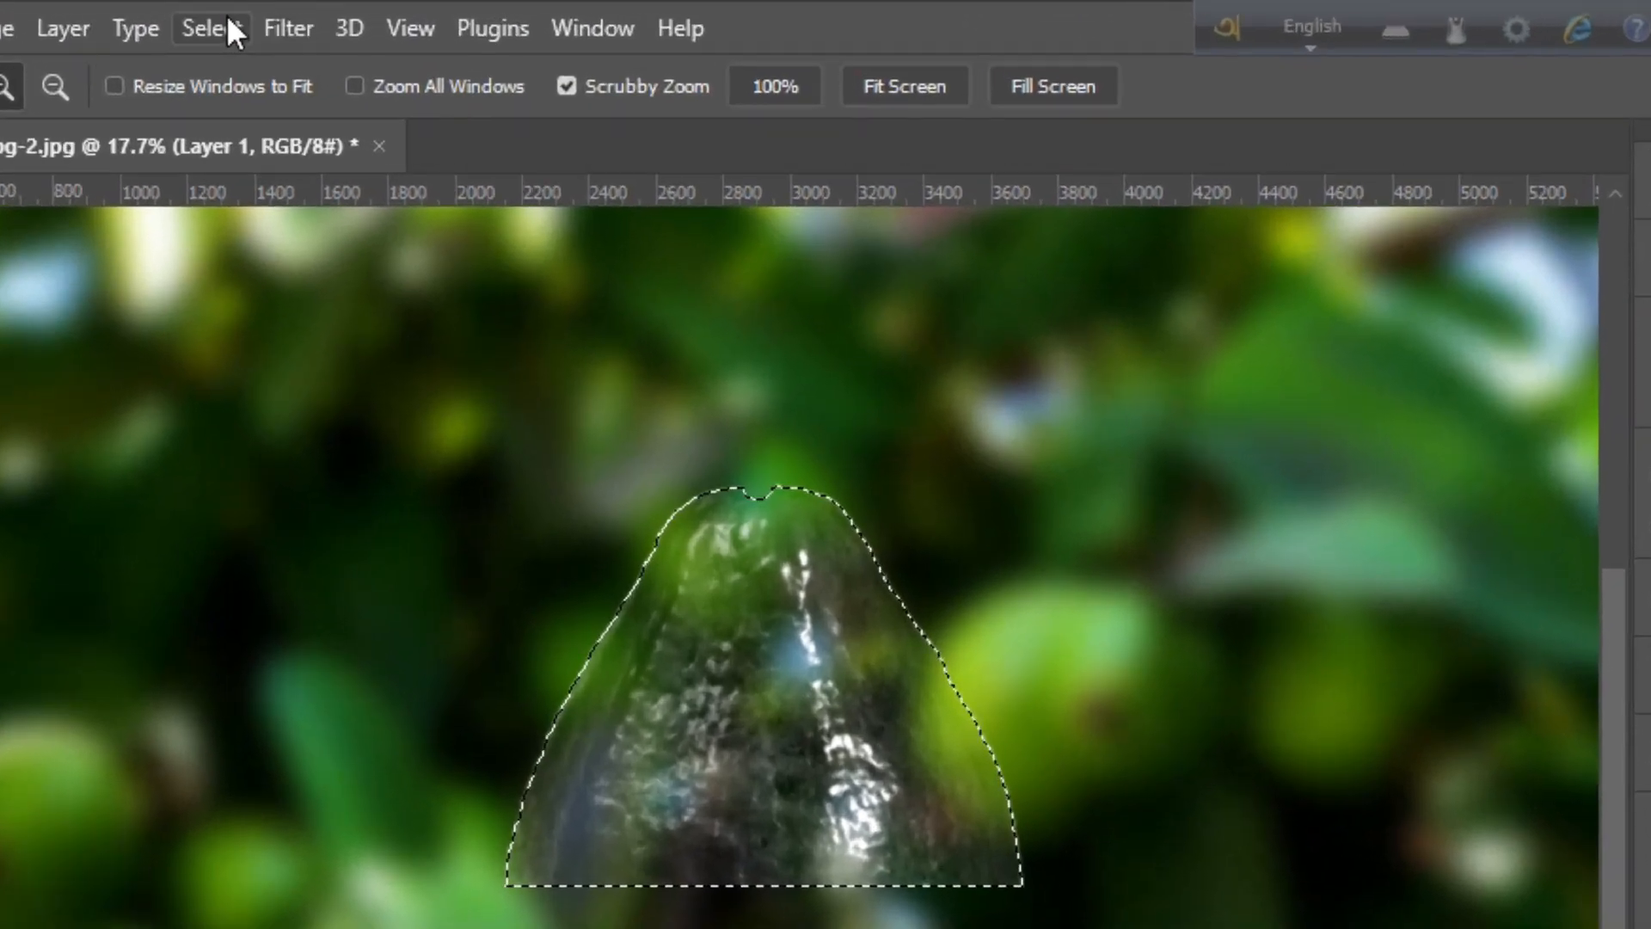
pyautogui.click(301, 12)
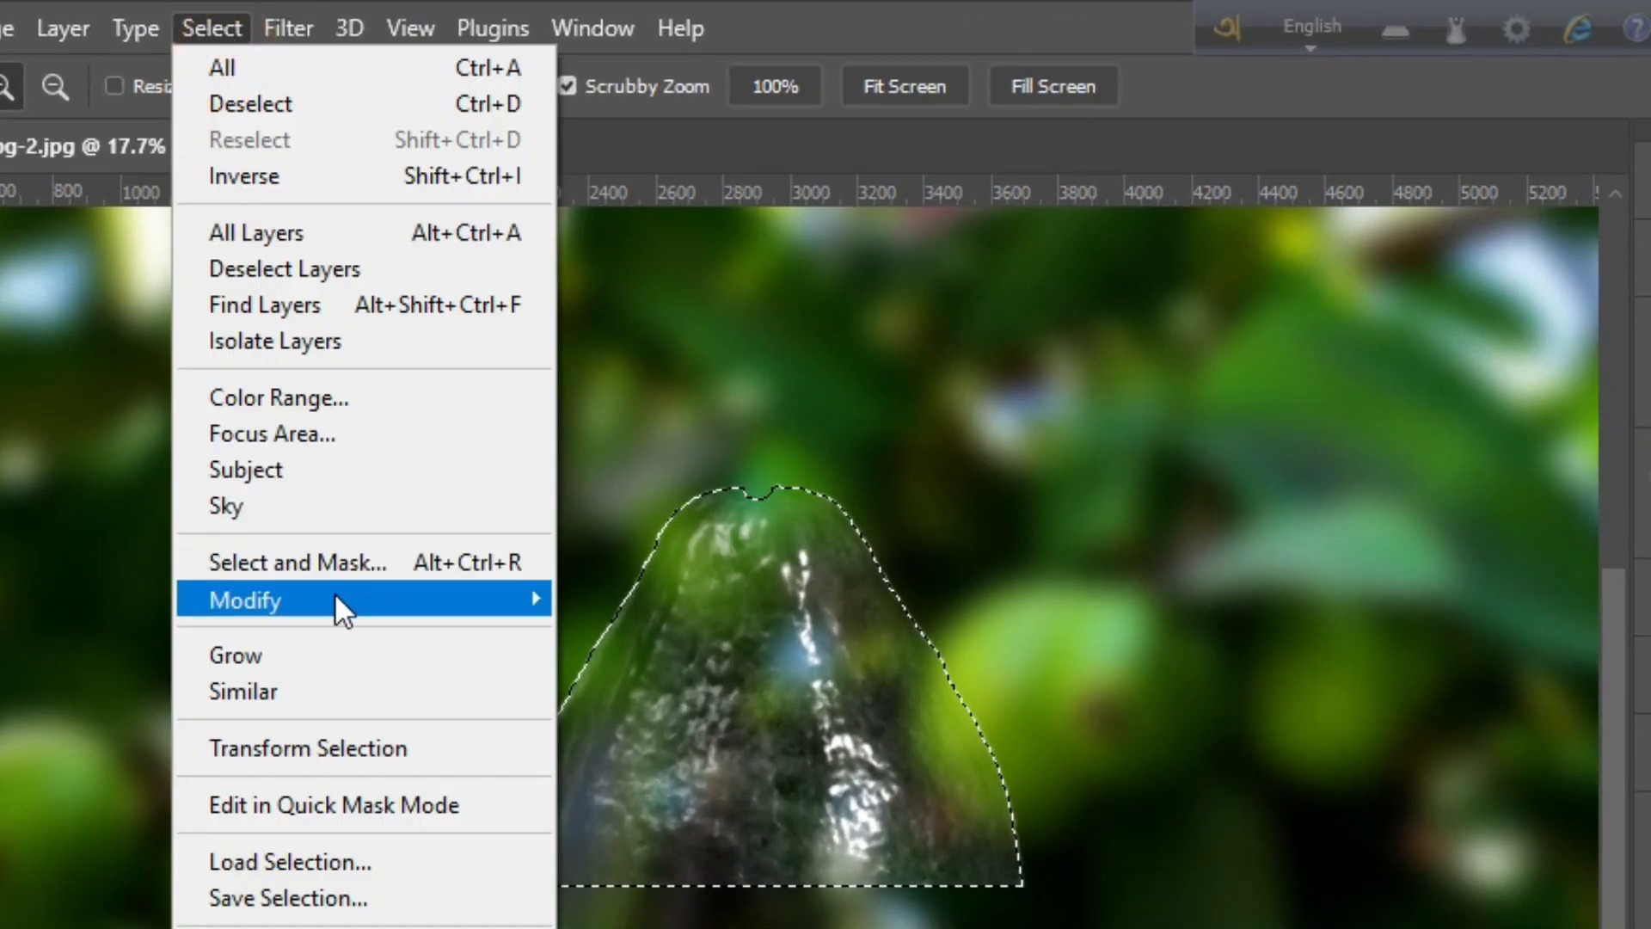
pyautogui.moveTo(341, 607)
pyautogui.click(667, 671)
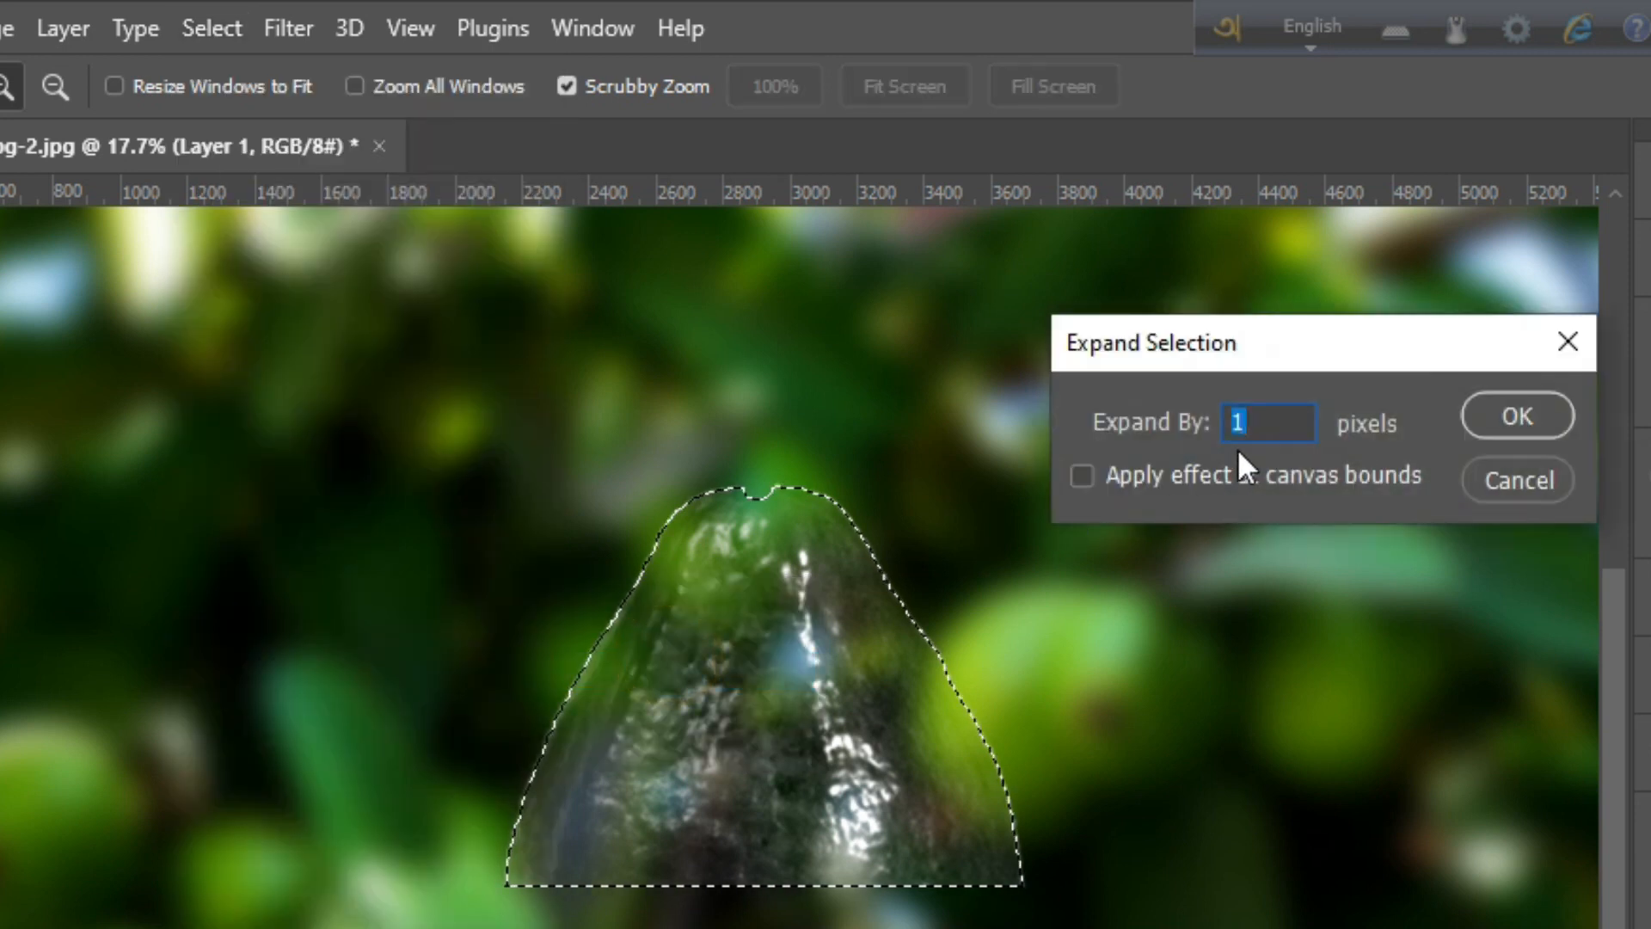
pyautogui.write('7')
pyautogui.click(1517, 416)
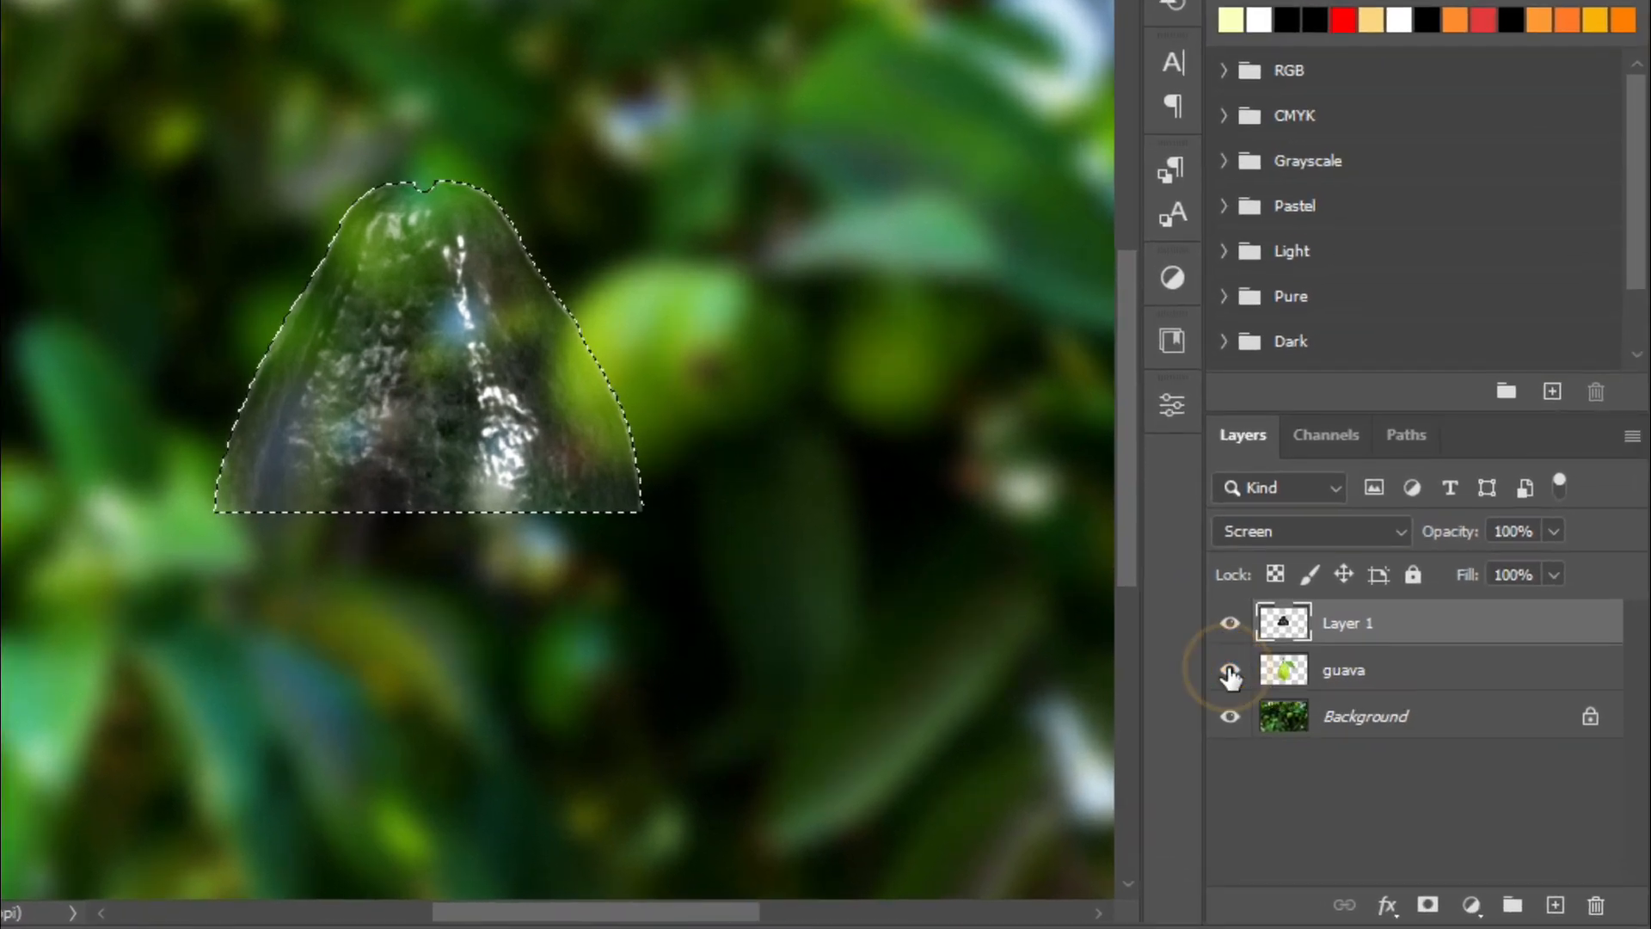
# Show the guava layer, add a layer mask from the selection and invert the mask to hide the fruit's upper half.
pyautogui.click(1294, 707)
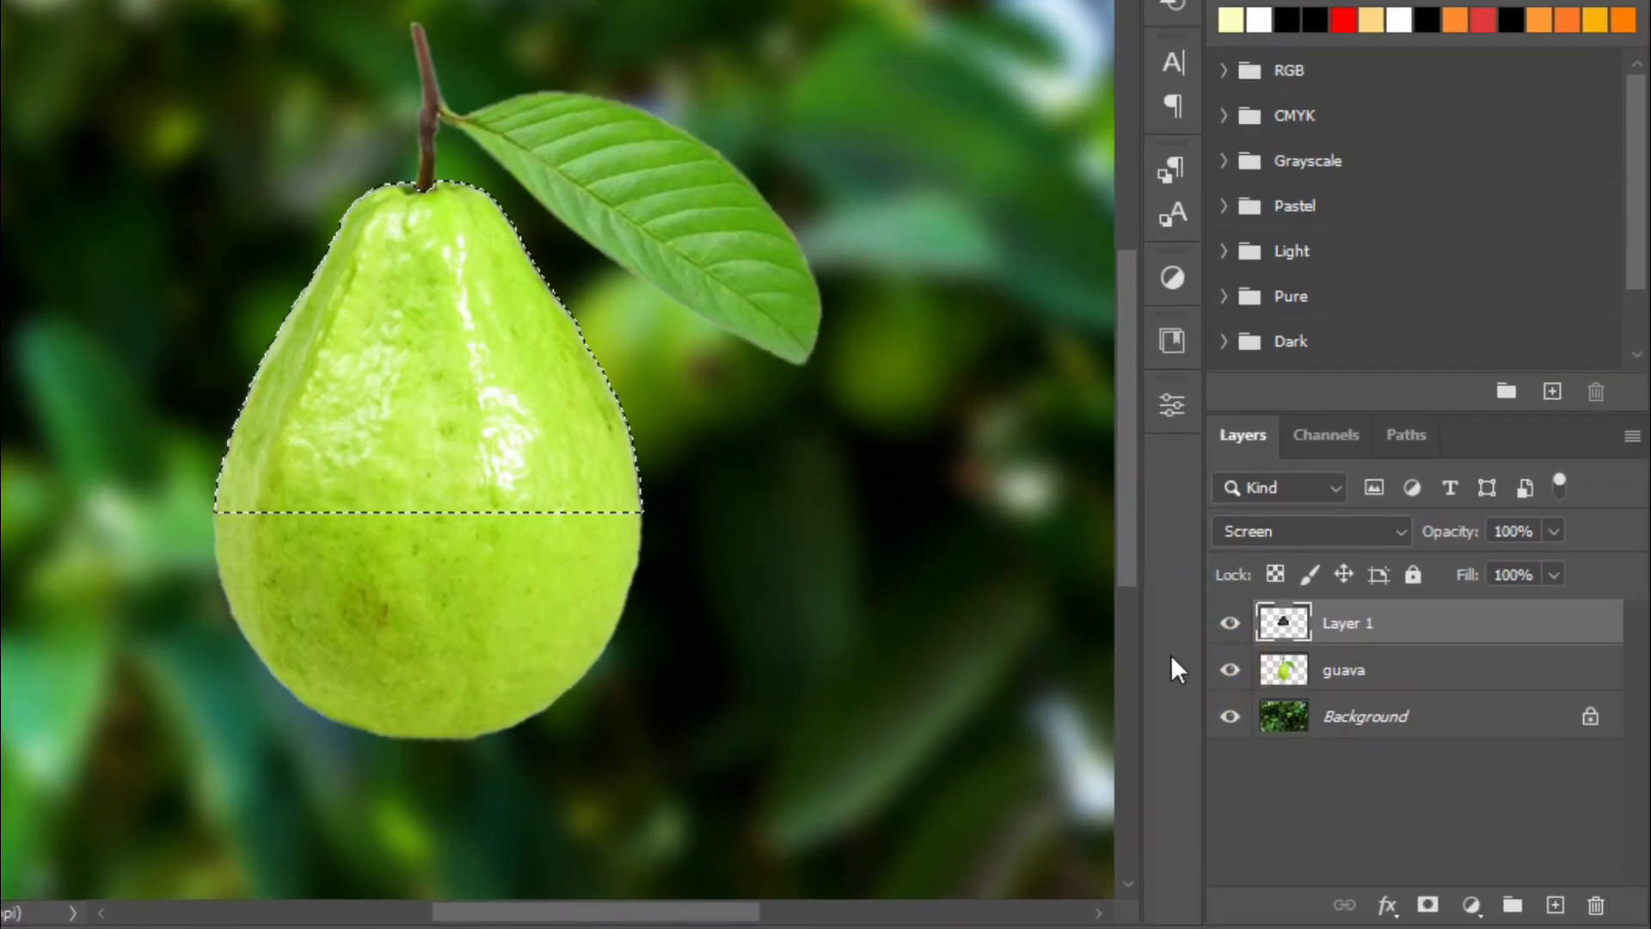
pyautogui.click(1402, 669)
pyautogui.click(1428, 907)
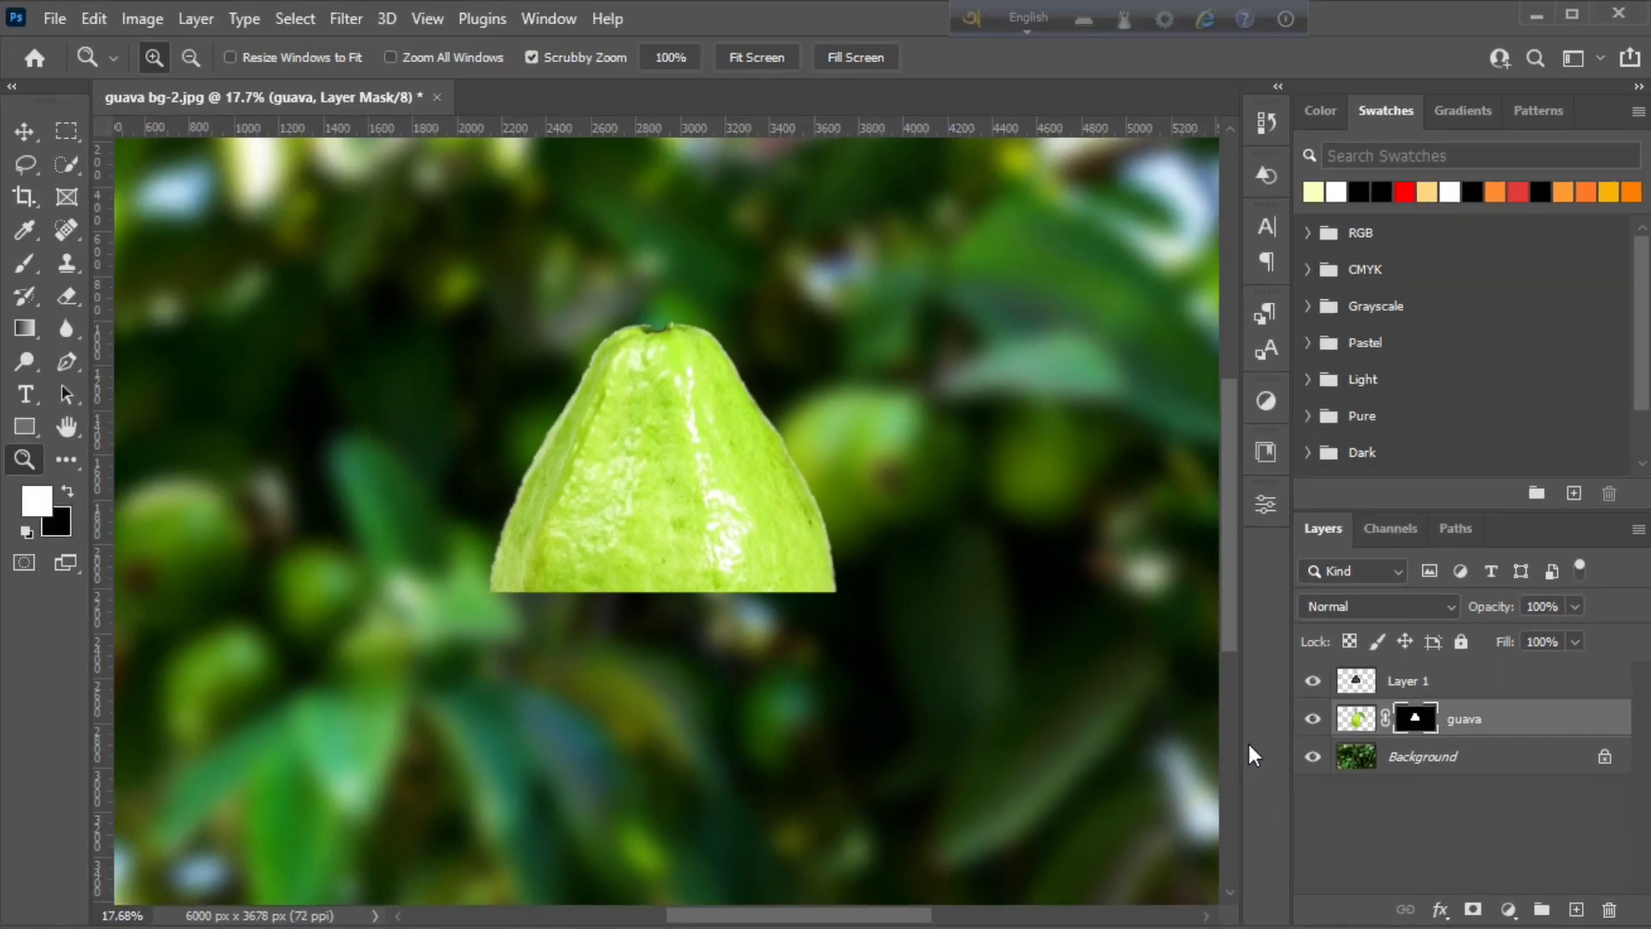
pyautogui.hotkey('ctrl', 'i')
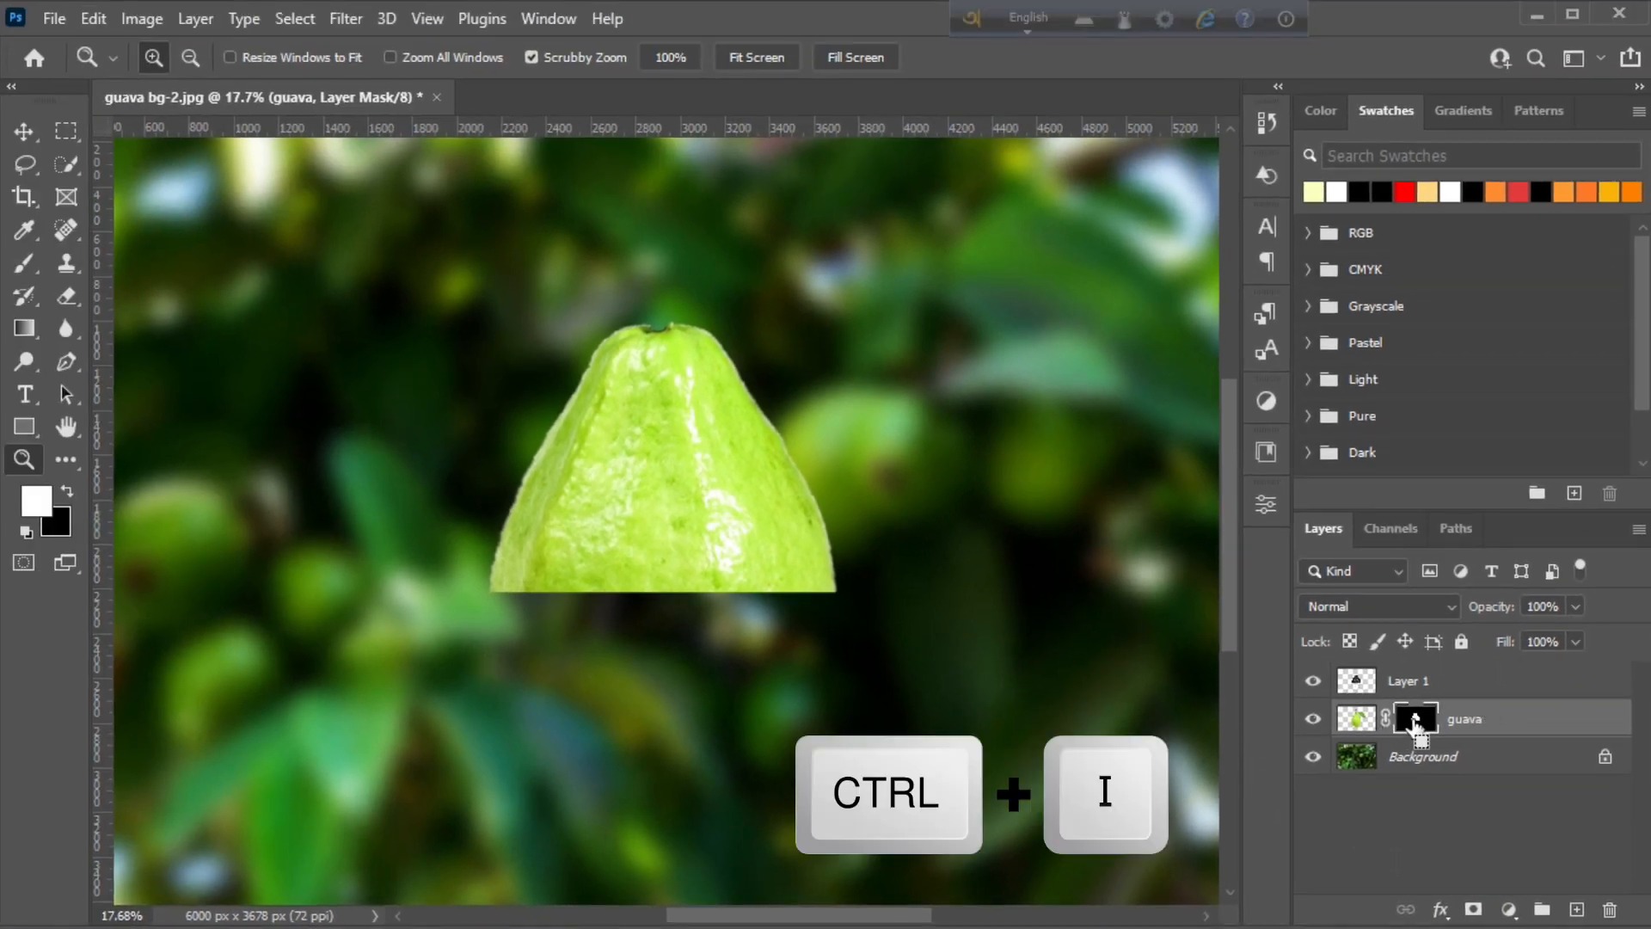
pyautogui.hotkey('ctrl', 'i')
# Hide Layer 1, clean leftover edge traces on the guava layer's mask with the Eraser, and show Layer 1 again.
pyautogui.click(1312, 682)
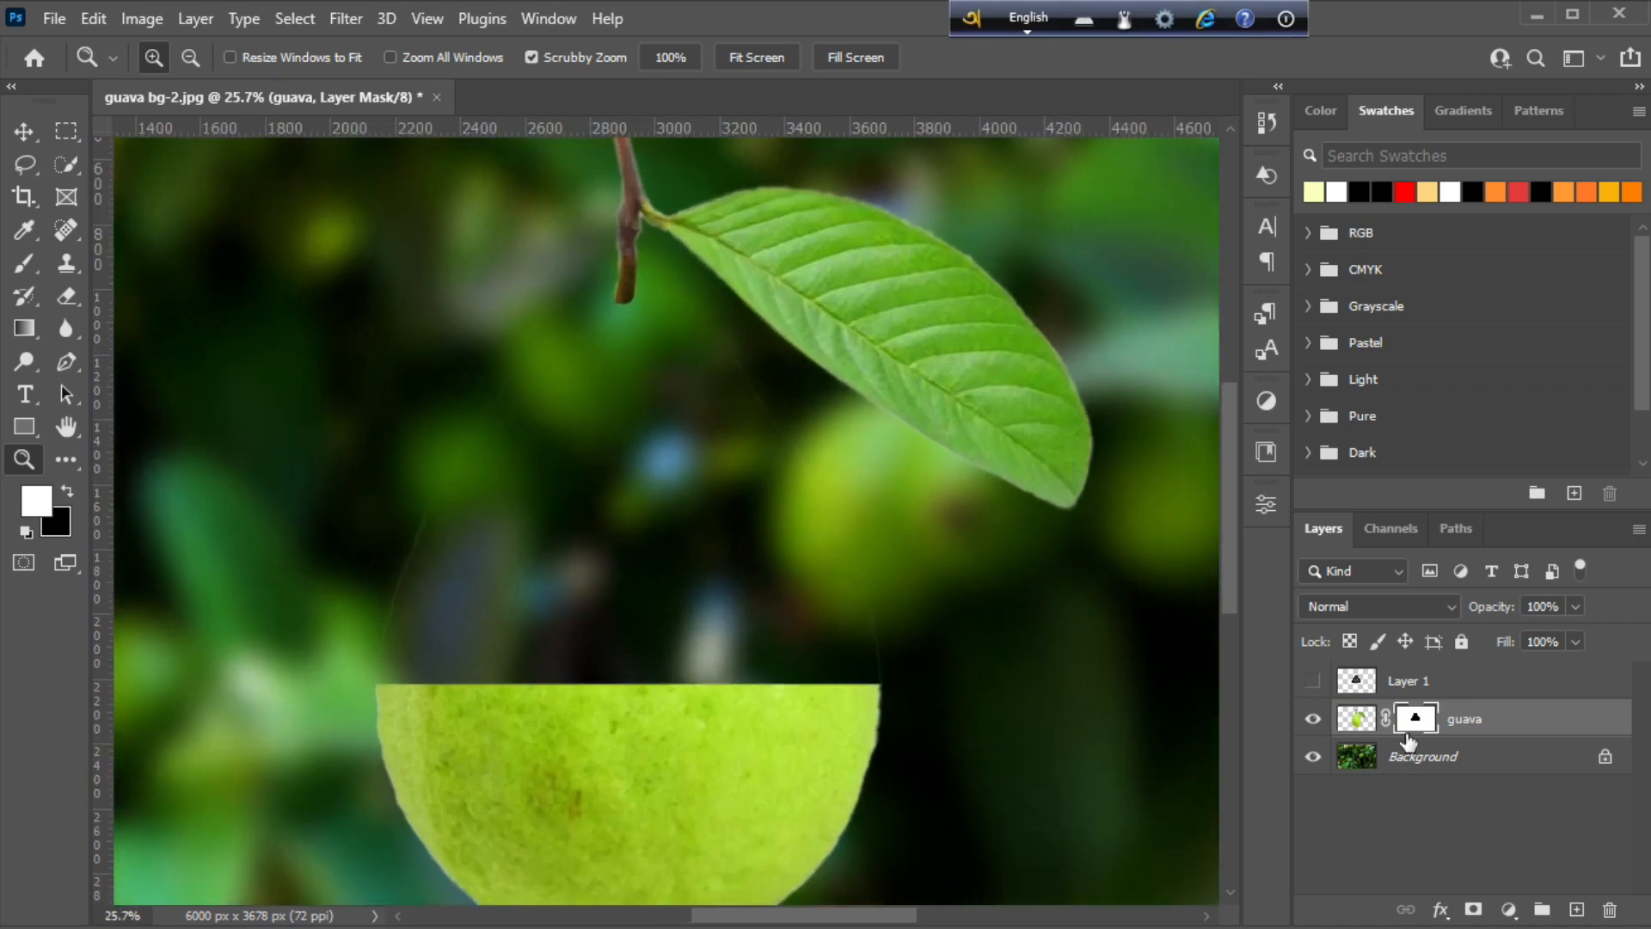
pyautogui.click(72, 290)
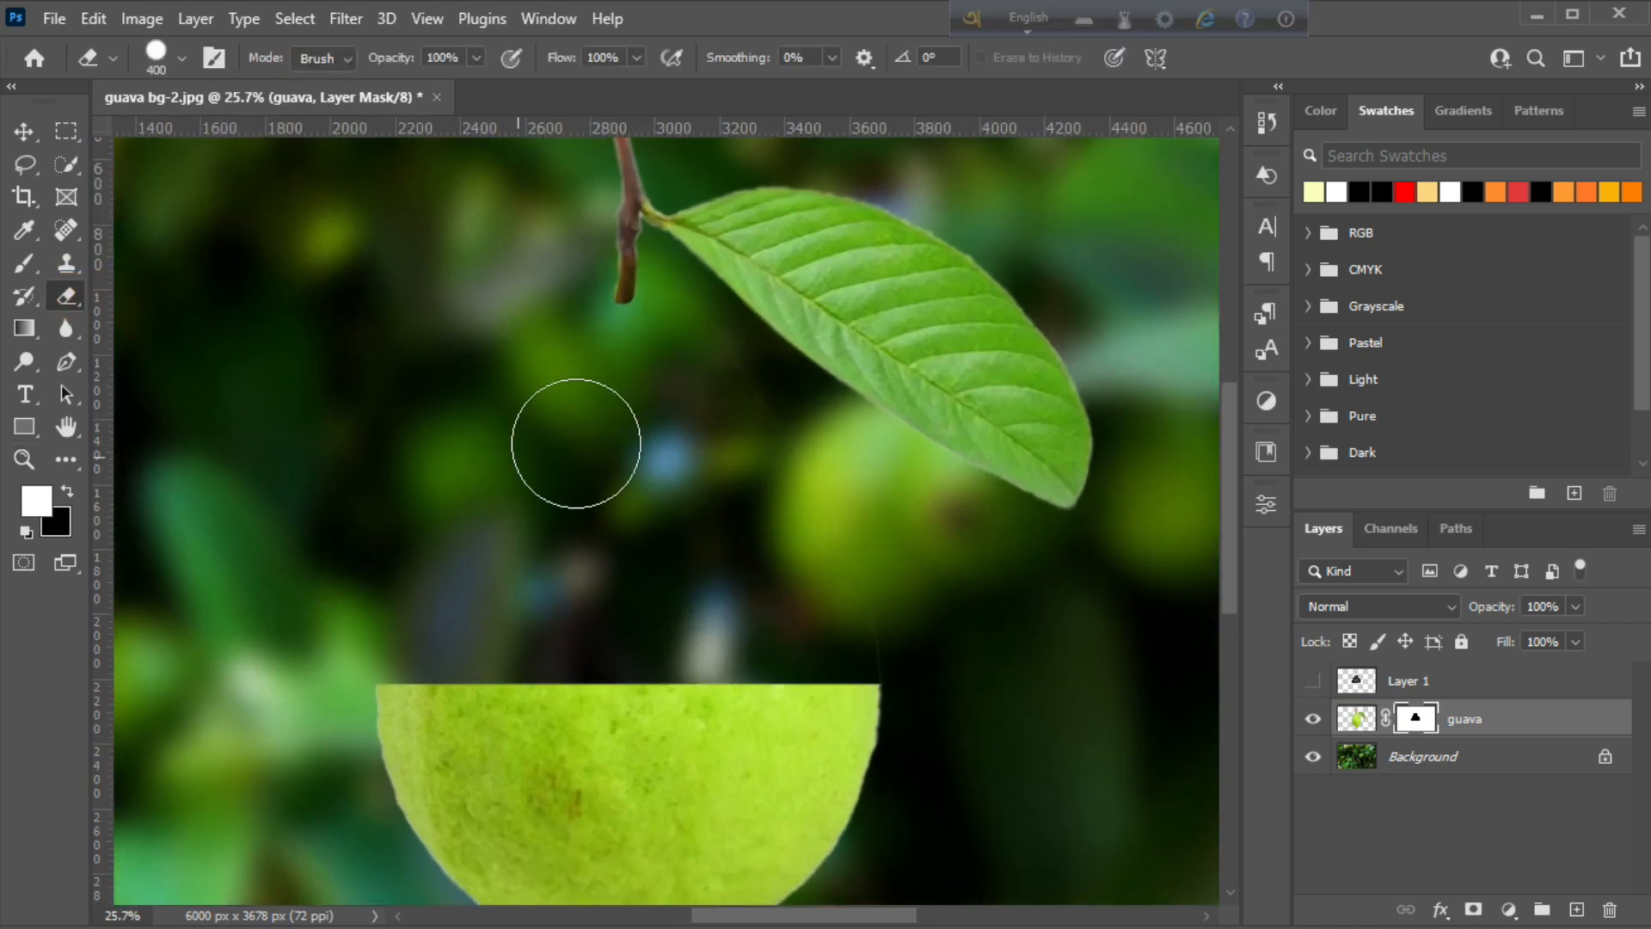
pyautogui.press('z')
pyautogui.moveTo(600, 437); pyautogui.dragTo(489, 439)
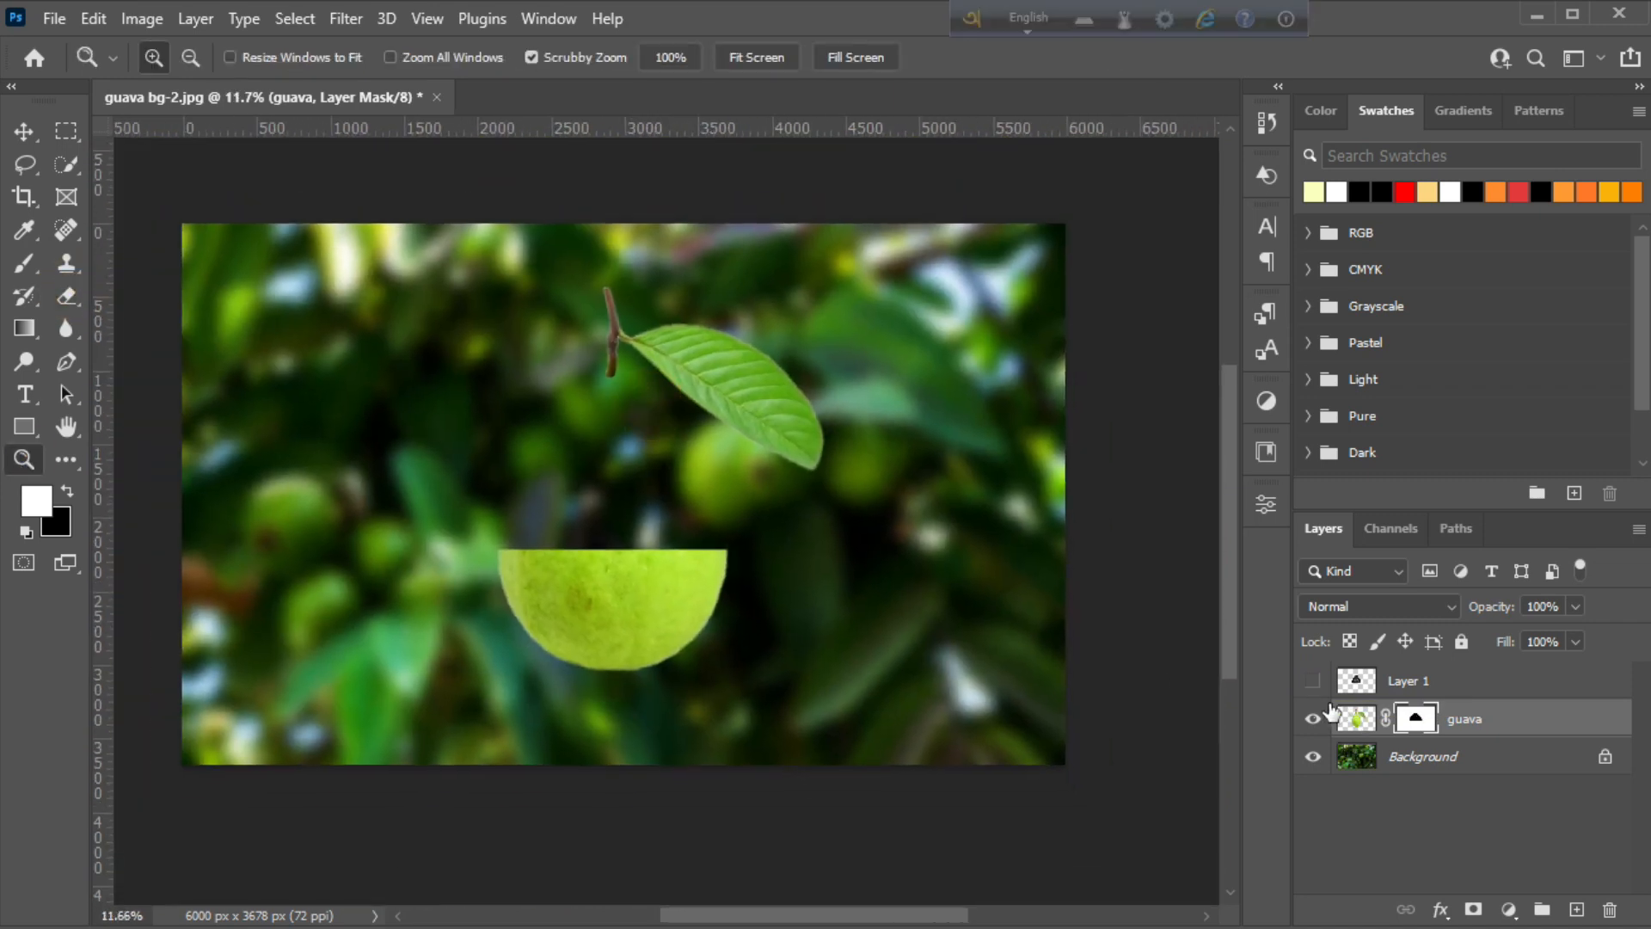
pyautogui.click(1315, 682)
# Place the guava slice image as an embedded object and scale it to about 200% over the fruit.
pyautogui.moveTo(644, 597); pyautogui.dragTo(661, 593)
pyautogui.click(54, 16)
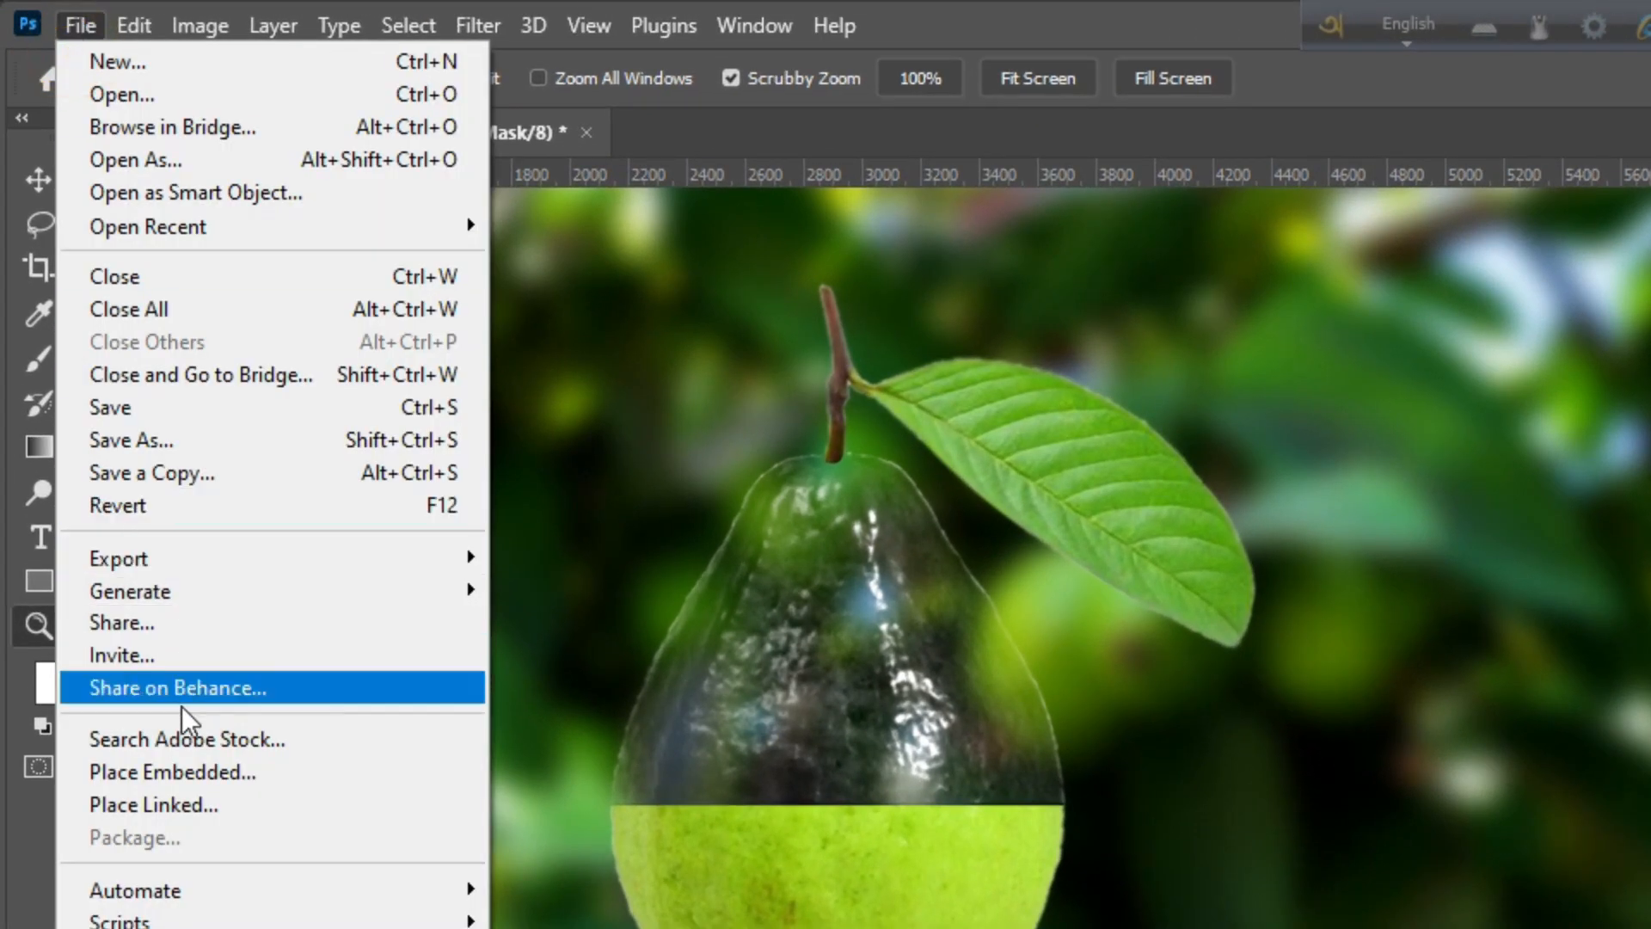
pyautogui.click(198, 776)
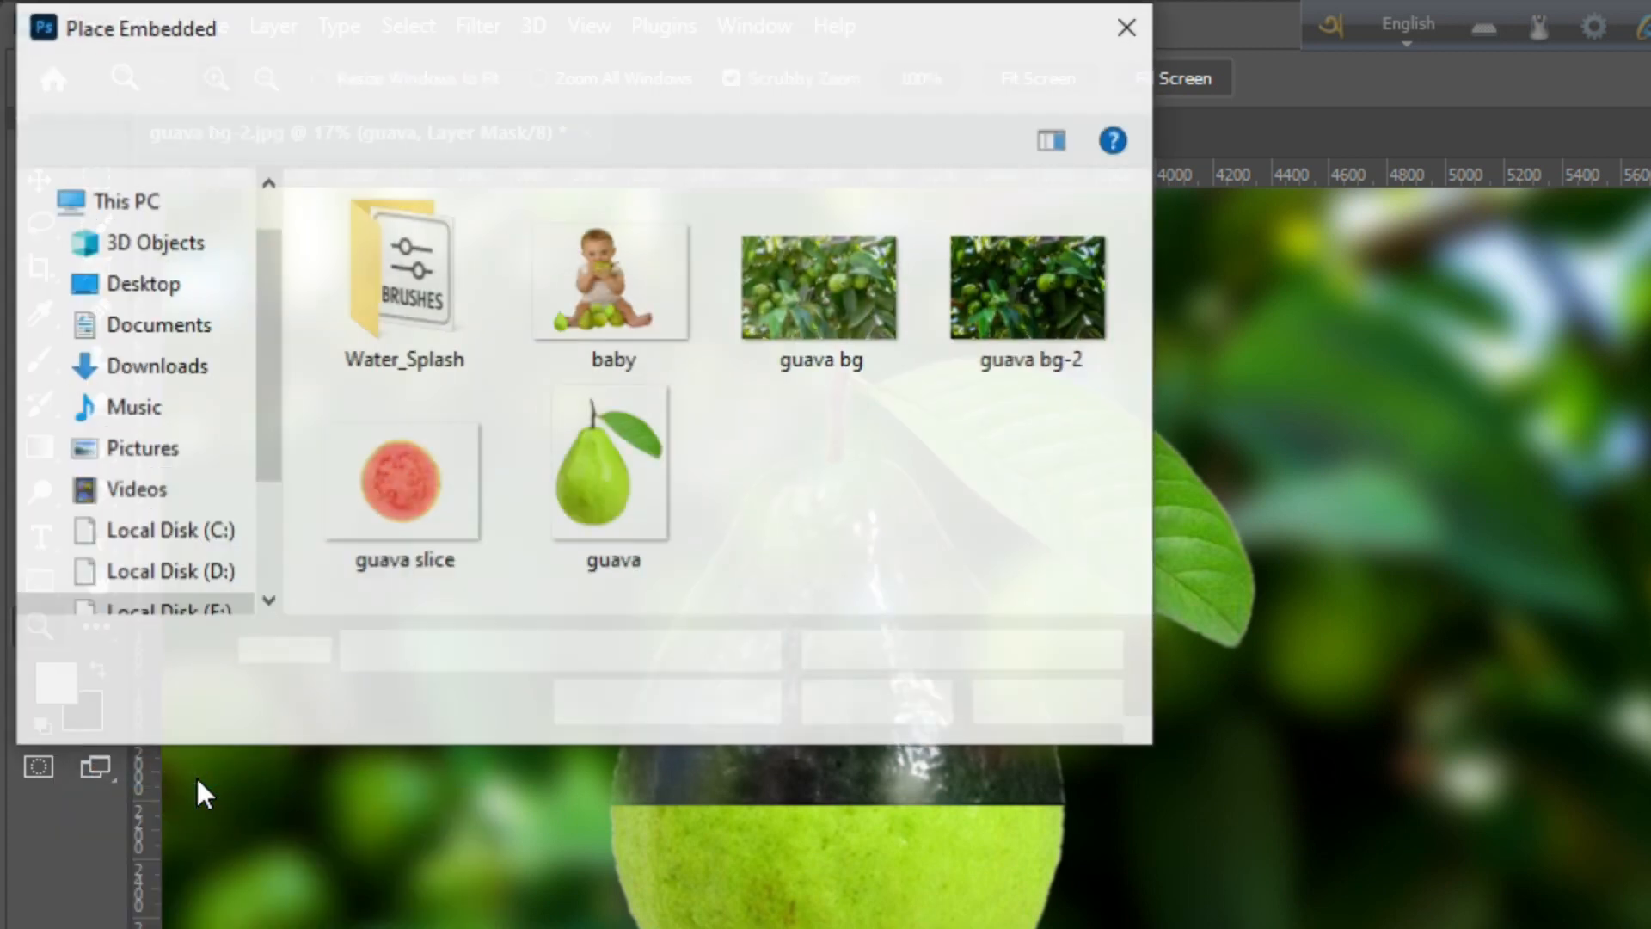
pyautogui.doubleClick(405, 498)
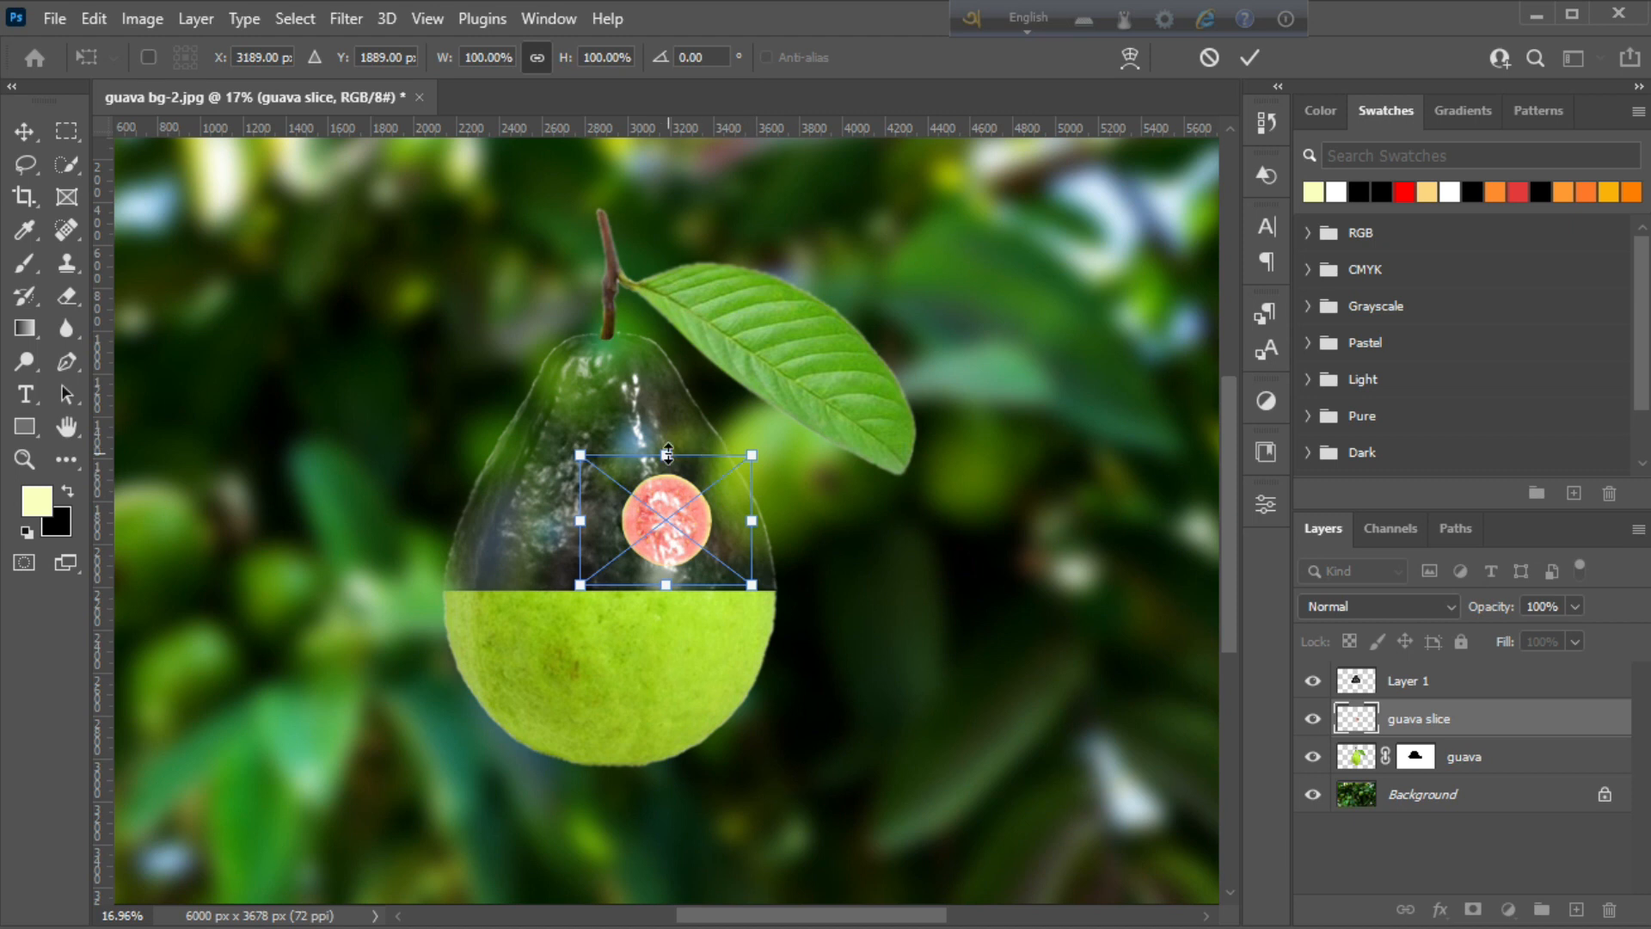
pyautogui.moveTo(668, 453); pyautogui.dragTo(669, 354)
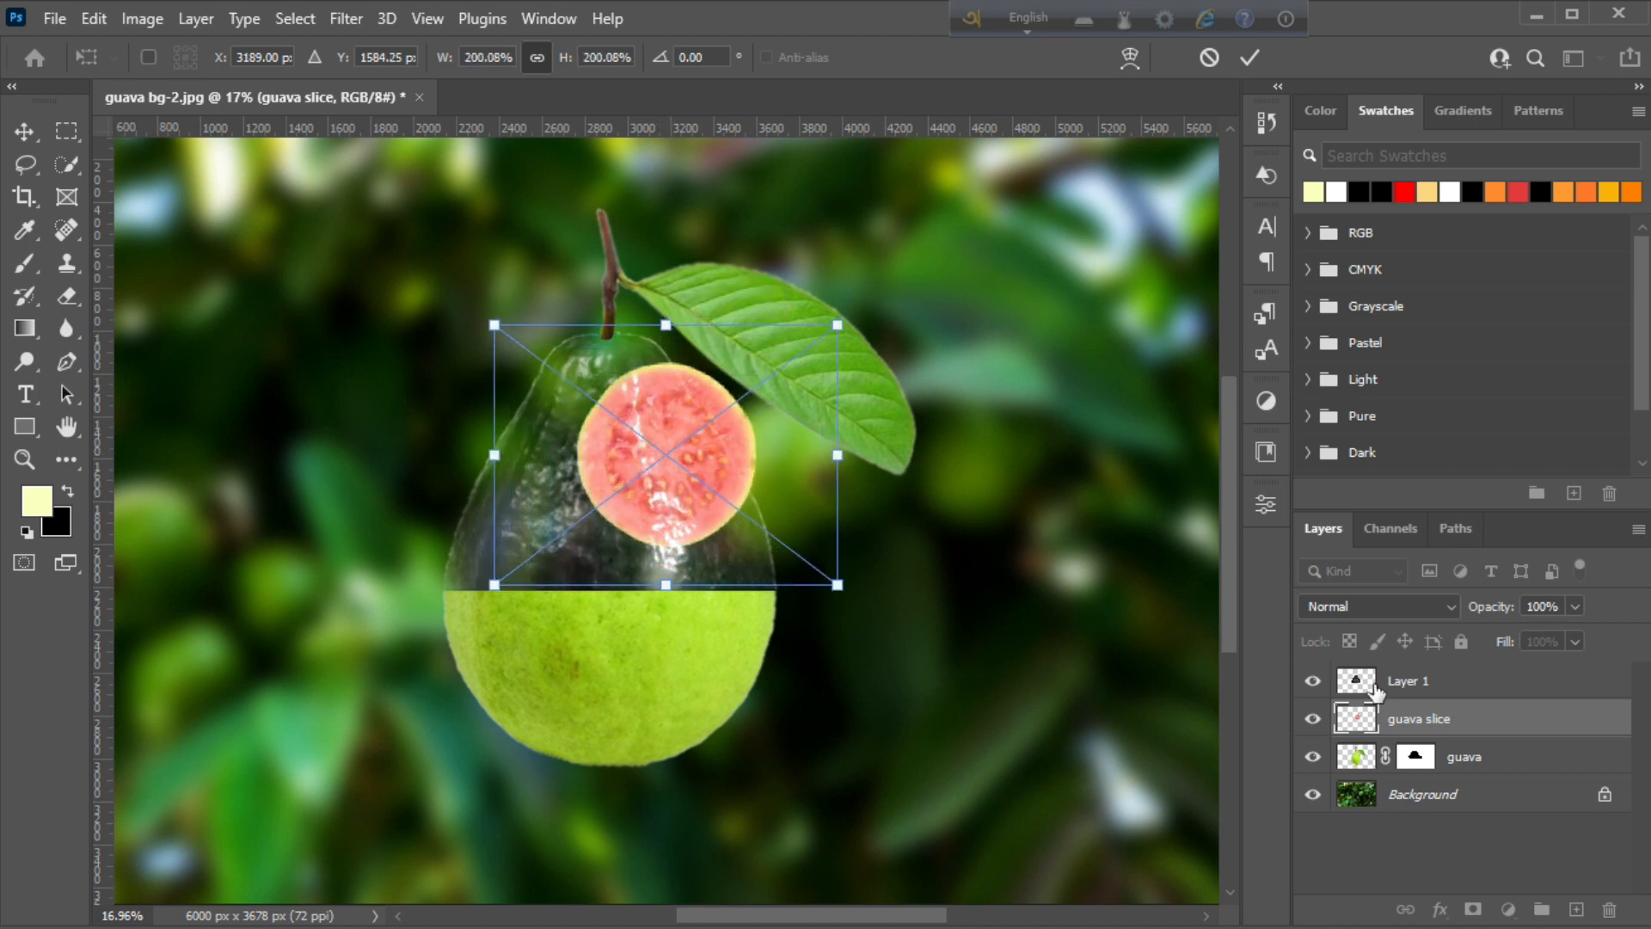
pyautogui.press('Return')
# Move the guava slice layer above Layer 1 and transform it into a flattened ellipse about 318% wide and 151% high.
pyautogui.press('z')
pyautogui.moveTo(1409, 722); pyautogui.dragTo(1453, 679)
pyautogui.moveTo(685, 435); pyautogui.dragTo(723, 525)
pyautogui.hotkey('ctrl', 't')
pyautogui.moveTo(679, 467); pyautogui.dragTo(598, 457)
pyautogui.moveTo(576, 380); pyautogui.dragTo(610, 207)
pyautogui.moveTo(576, 737); pyautogui.dragTo(573, 781)
pyautogui.moveTo(587, 465); pyautogui.dragTo(593, 503)
pyautogui.moveTo(583, 251); pyautogui.dragTo(571, 553)
pyautogui.moveTo(627, 708); pyautogui.dragTo(631, 602)
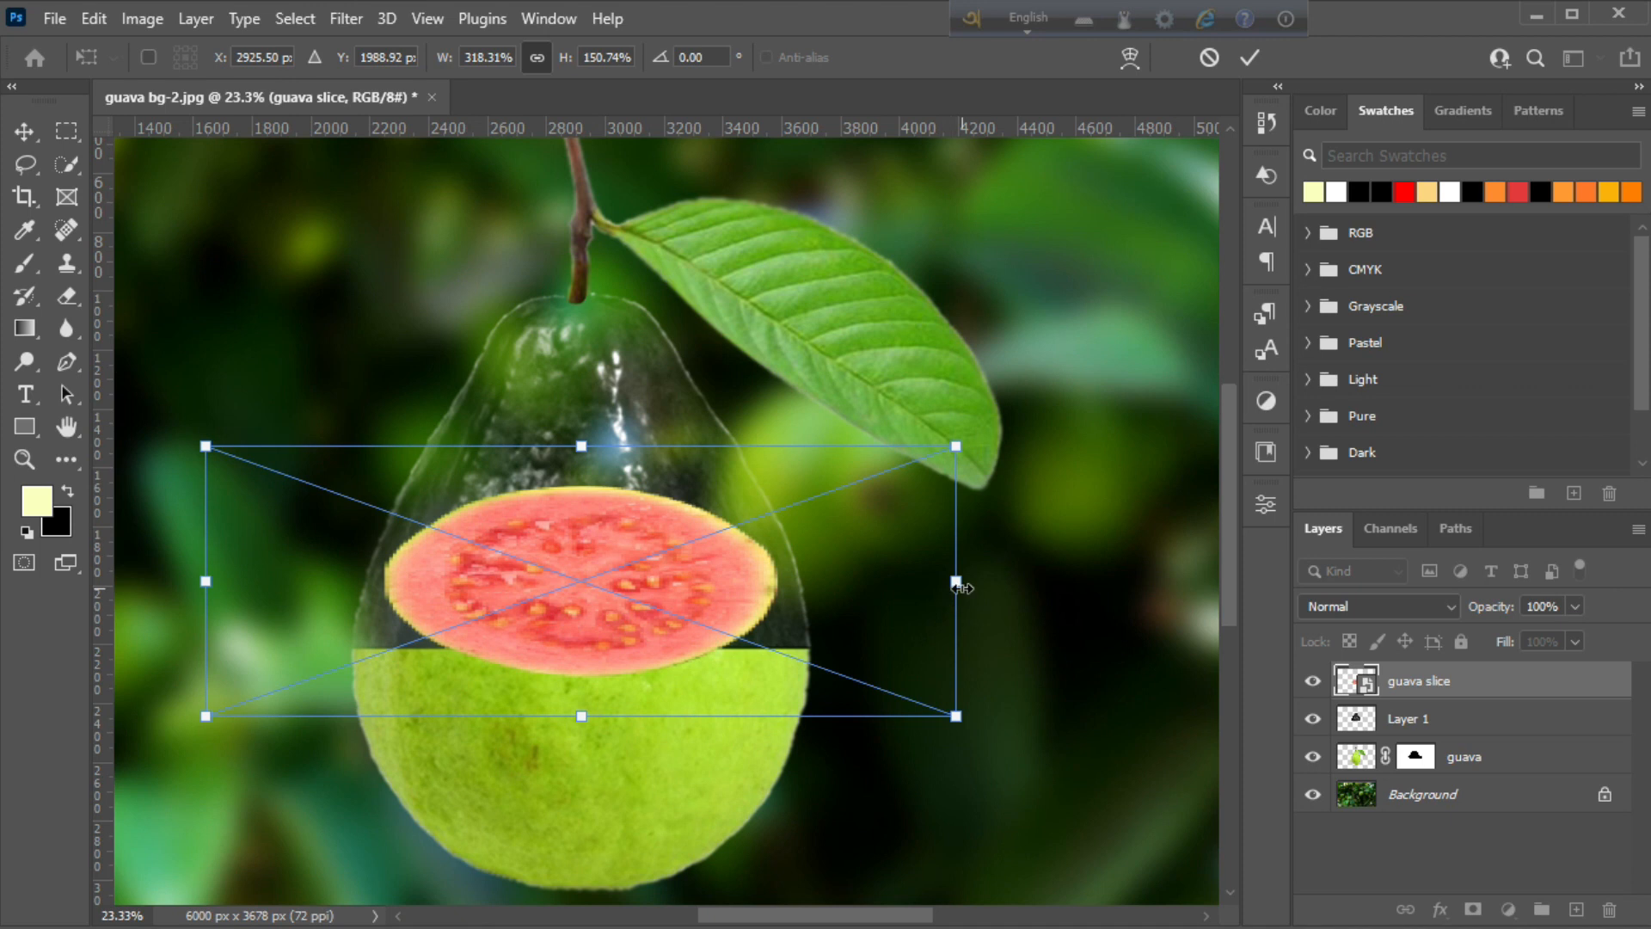
# Widen the slice to about 375%, flatten it to about 85% height and align it with the guava's cut edge.
pyautogui.moveTo(961, 588); pyautogui.dragTo(1024, 582)
pyautogui.moveTo(204, 581); pyautogui.dragTo(139, 581)
pyautogui.moveTo(576, 741); pyautogui.dragTo(582, 657)
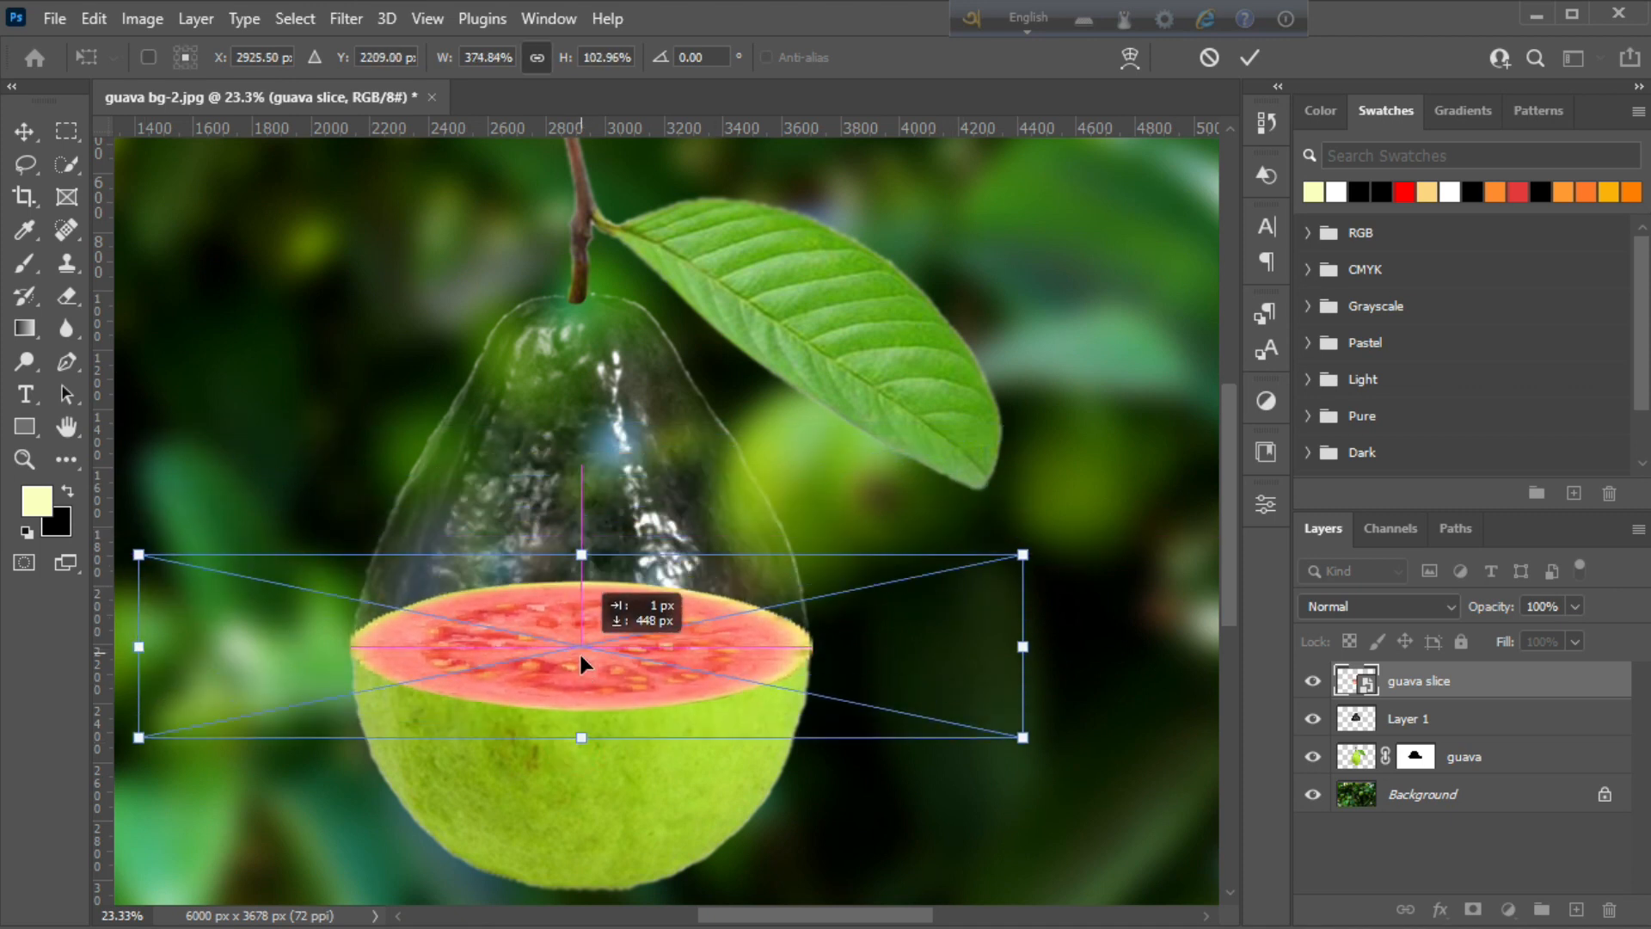
pyautogui.moveTo(584, 554); pyautogui.dragTo(581, 587)
pyautogui.hotkey('ctrl', 'z')
pyautogui.moveTo(610, 657); pyautogui.dragTo(612, 648)
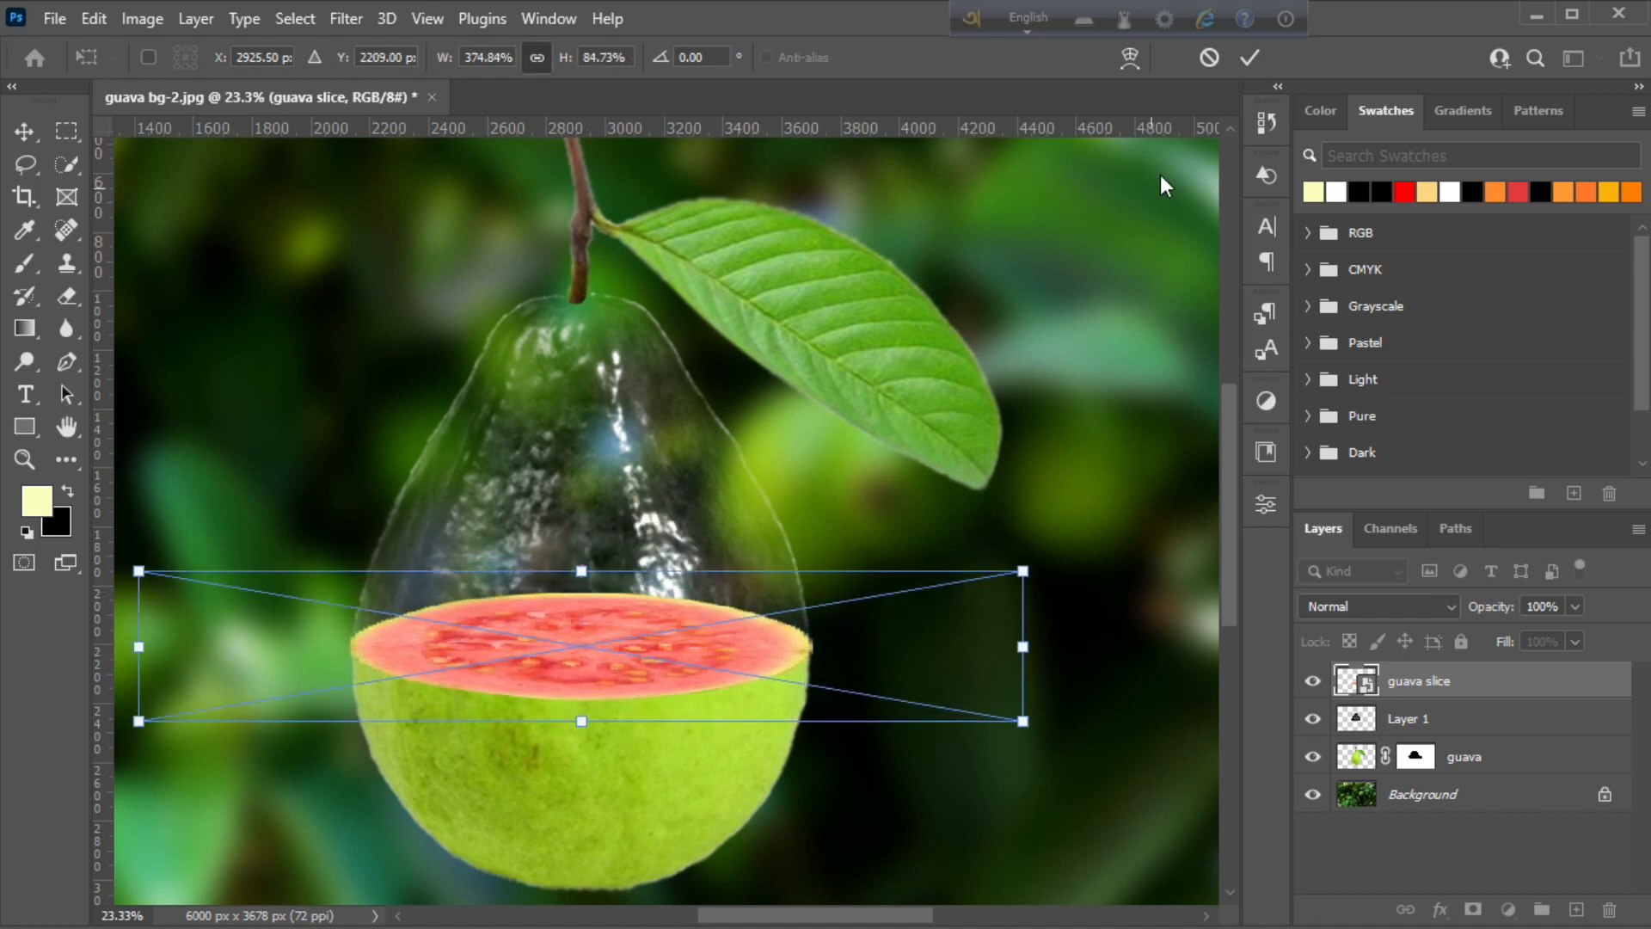
pyautogui.click(1247, 67)
# Reduce the guava slice's height to about 78% by lowering its upper edge.
pyautogui.scroll(-3, 615, 534)
pyautogui.moveTo(522, 519); pyautogui.dragTo(573, 678)
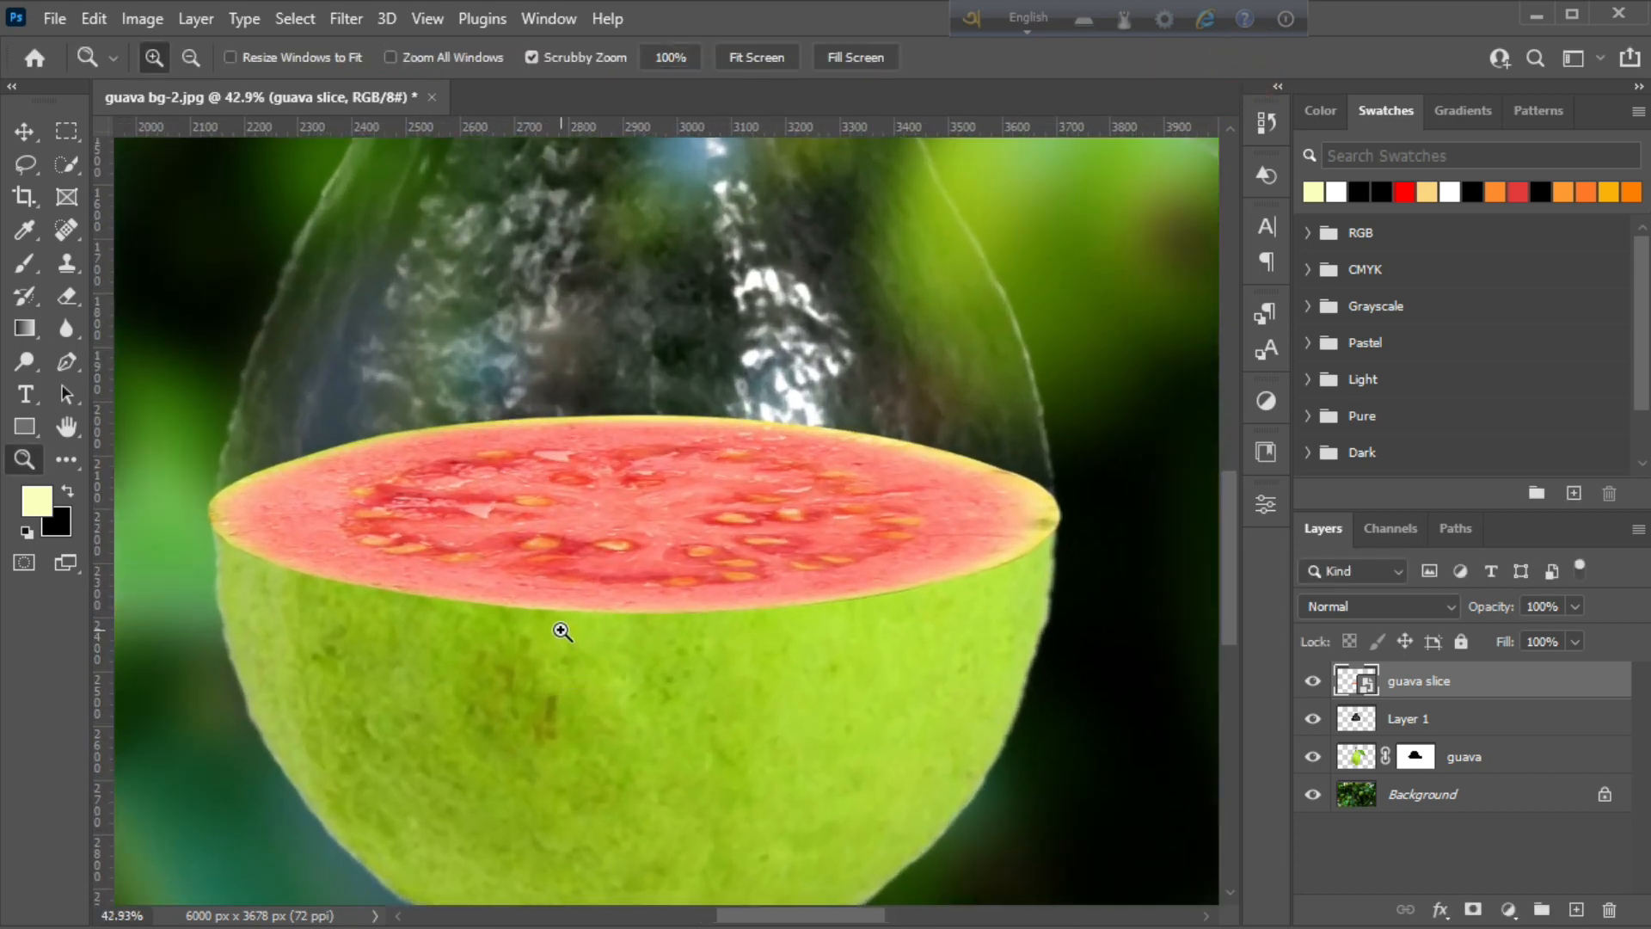
pyautogui.scroll(-1, 563, 633)
pyautogui.scroll(-2, 593, 573)
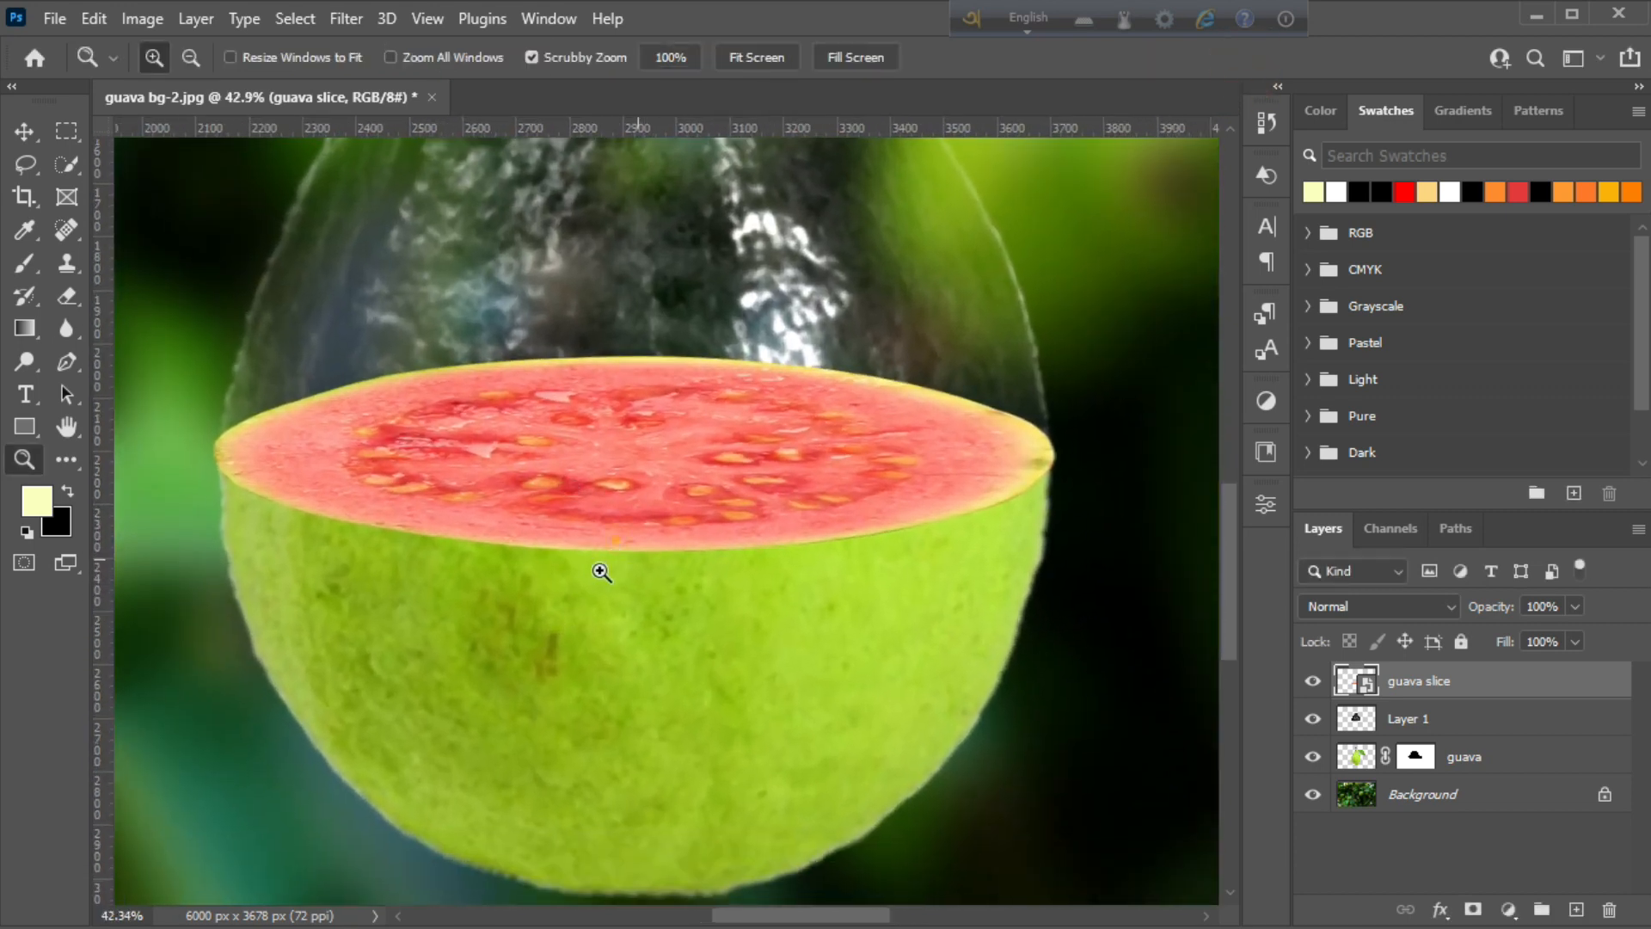
pyautogui.moveTo(608, 564); pyautogui.dragTo(555, 576)
pyautogui.scroll(4, 554, 575)
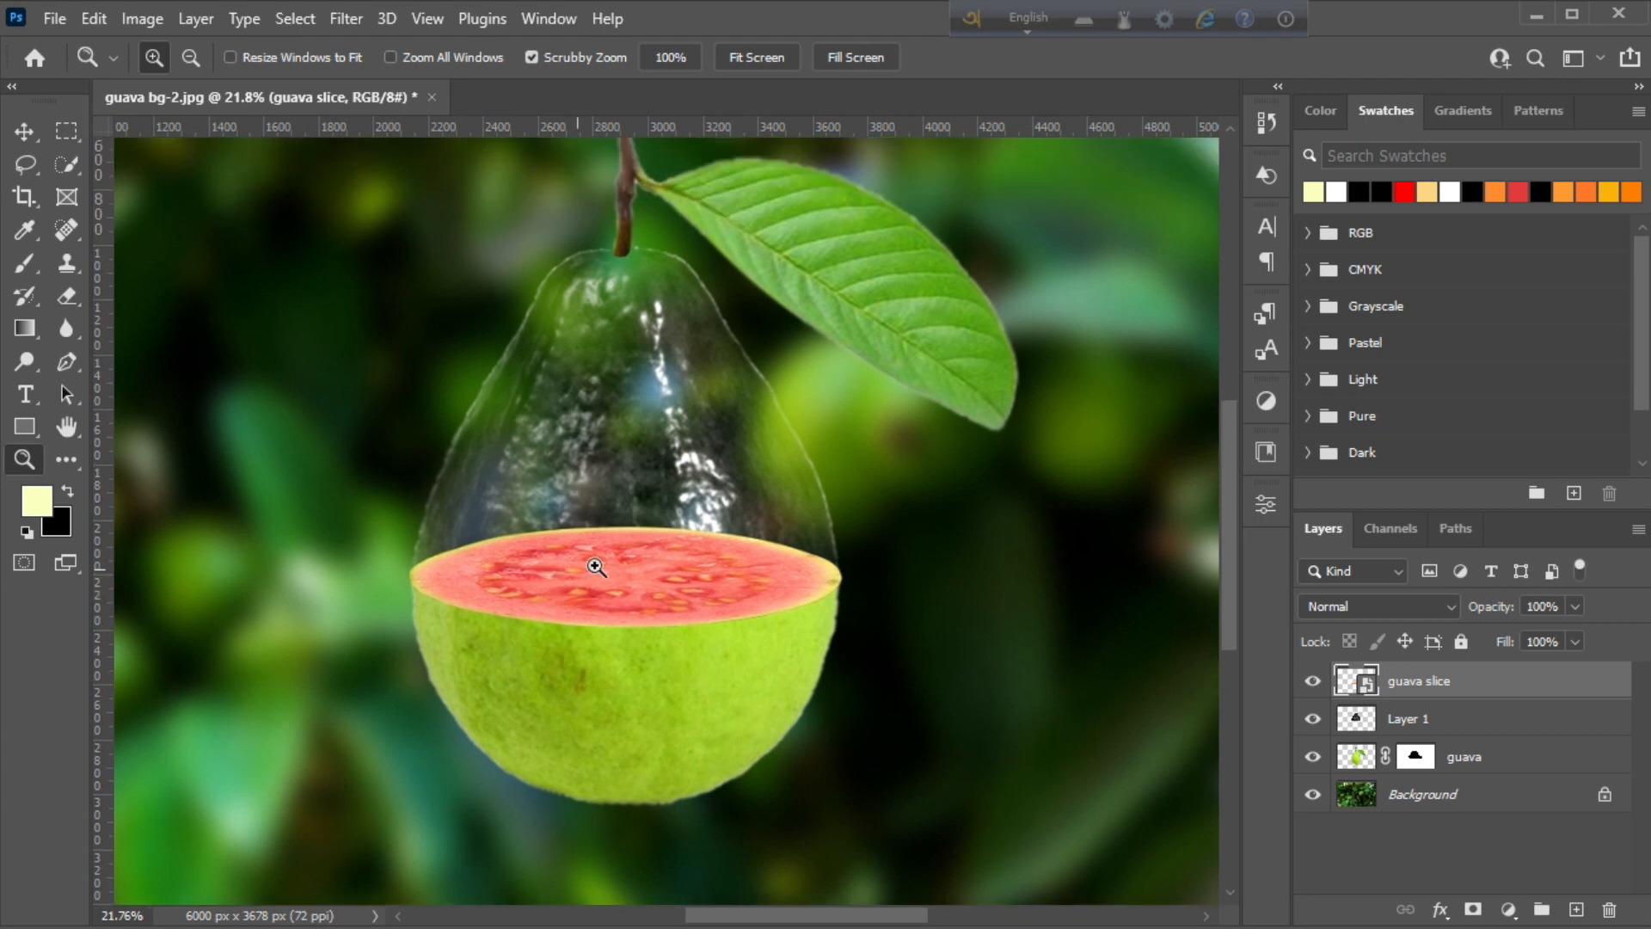
pyautogui.hotkey('ctrl', 't')
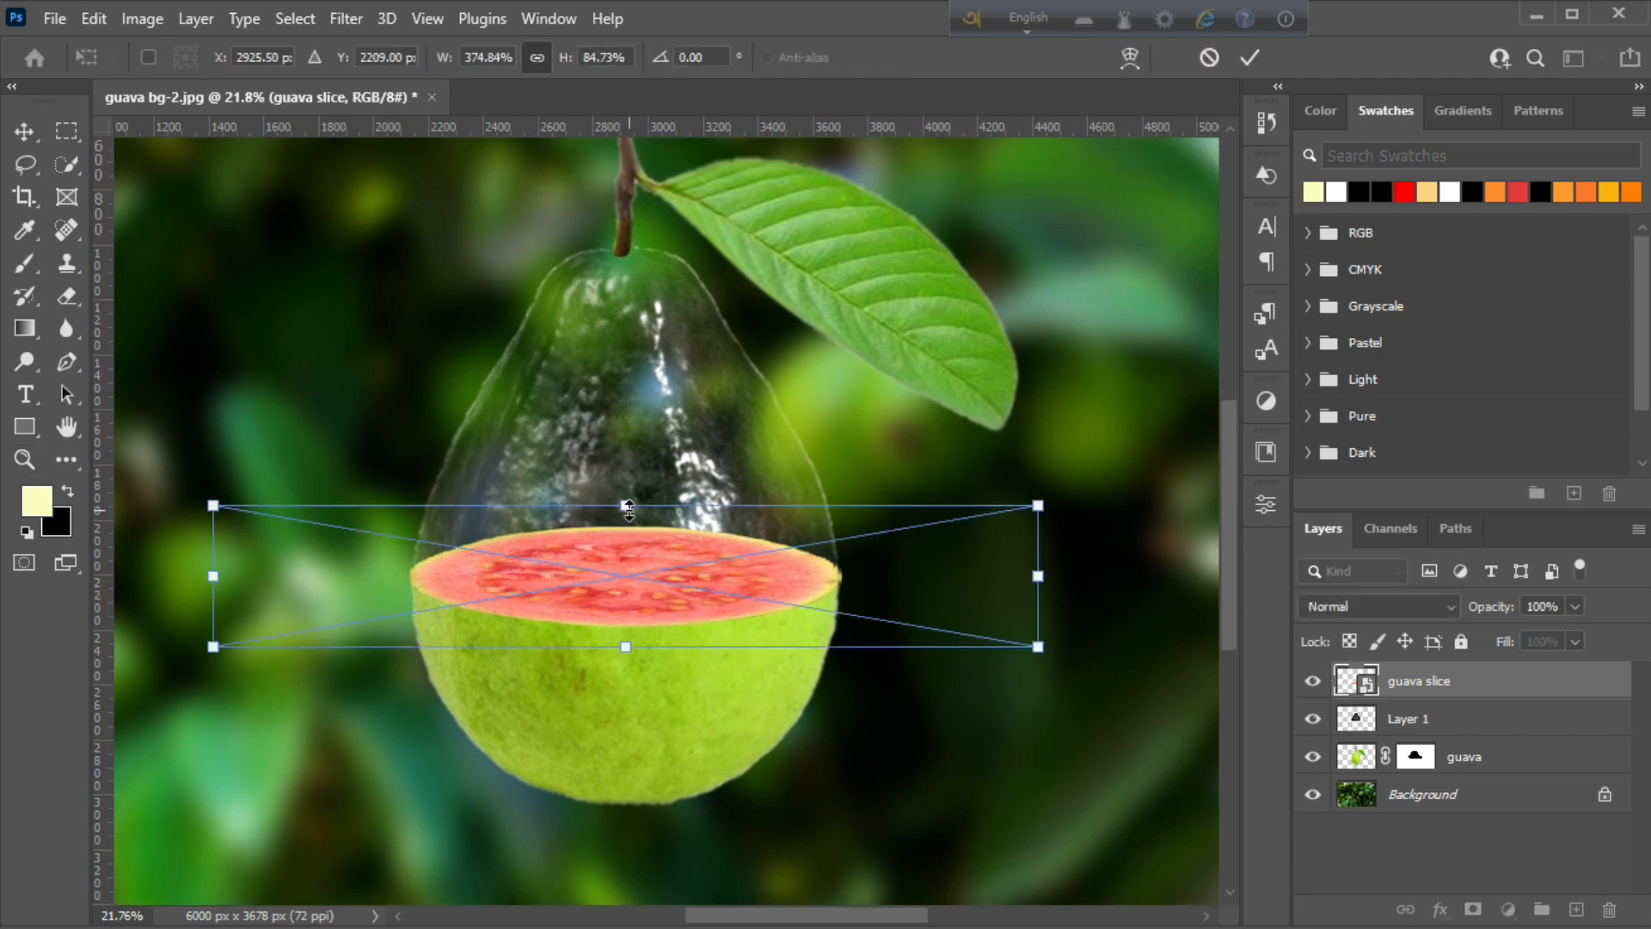
pyautogui.moveTo(629, 510); pyautogui.dragTo(627, 517)
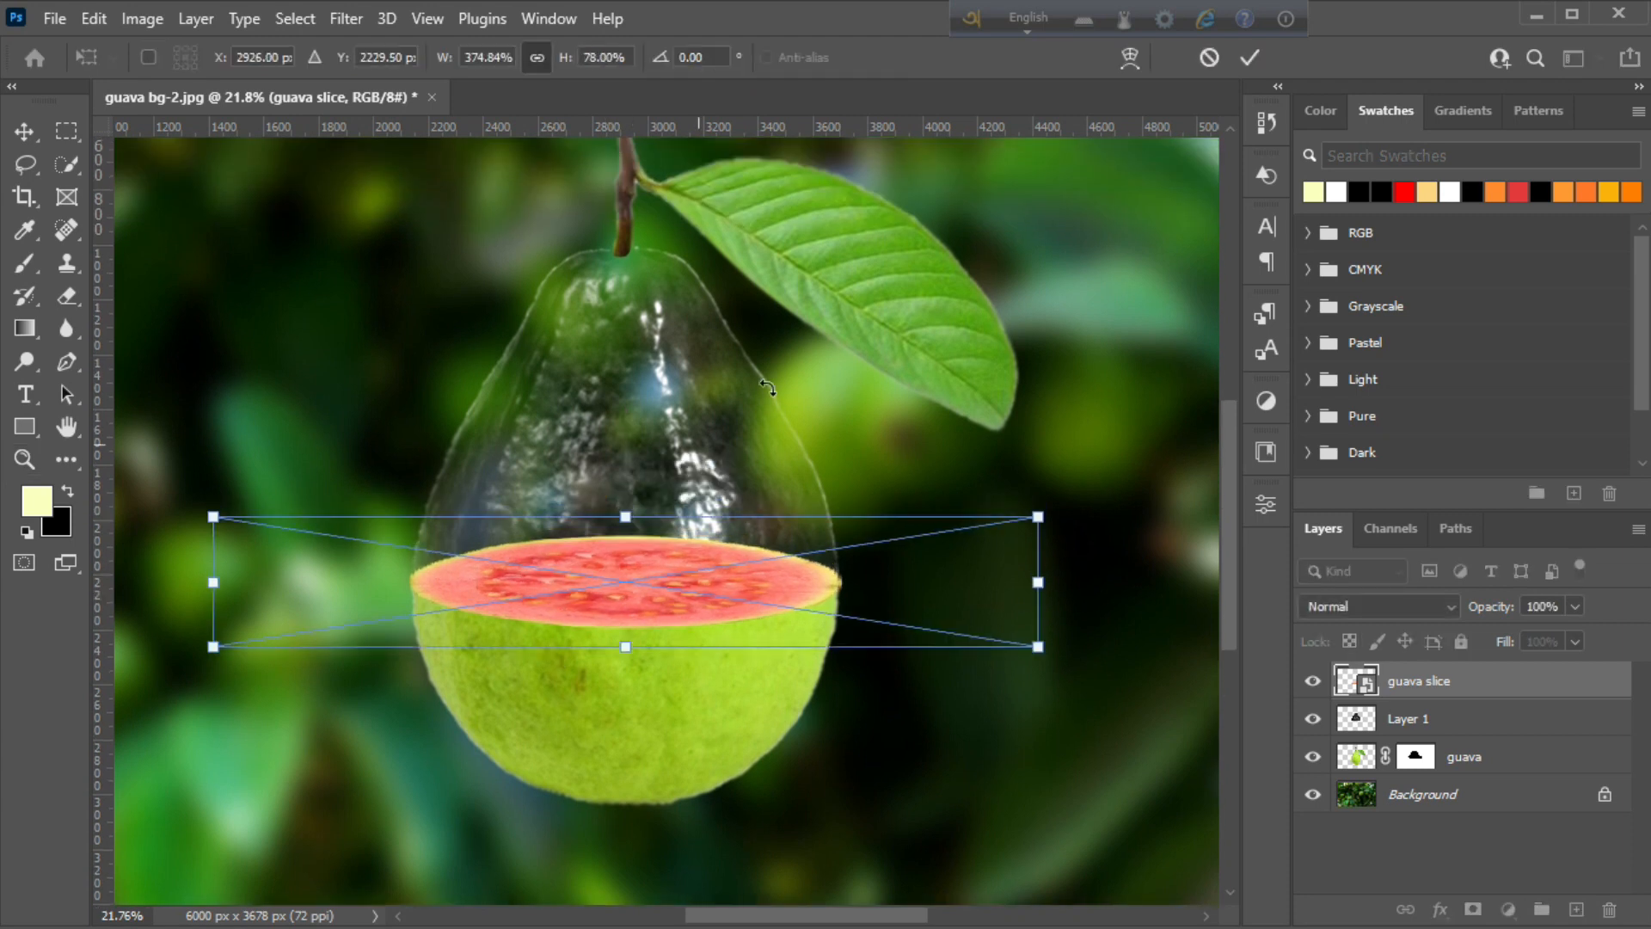
pyautogui.click(1251, 57)
# Move Layer 1 above the guava slice layer.
pyautogui.press('z')
pyautogui.scroll(-1, 691, 597)
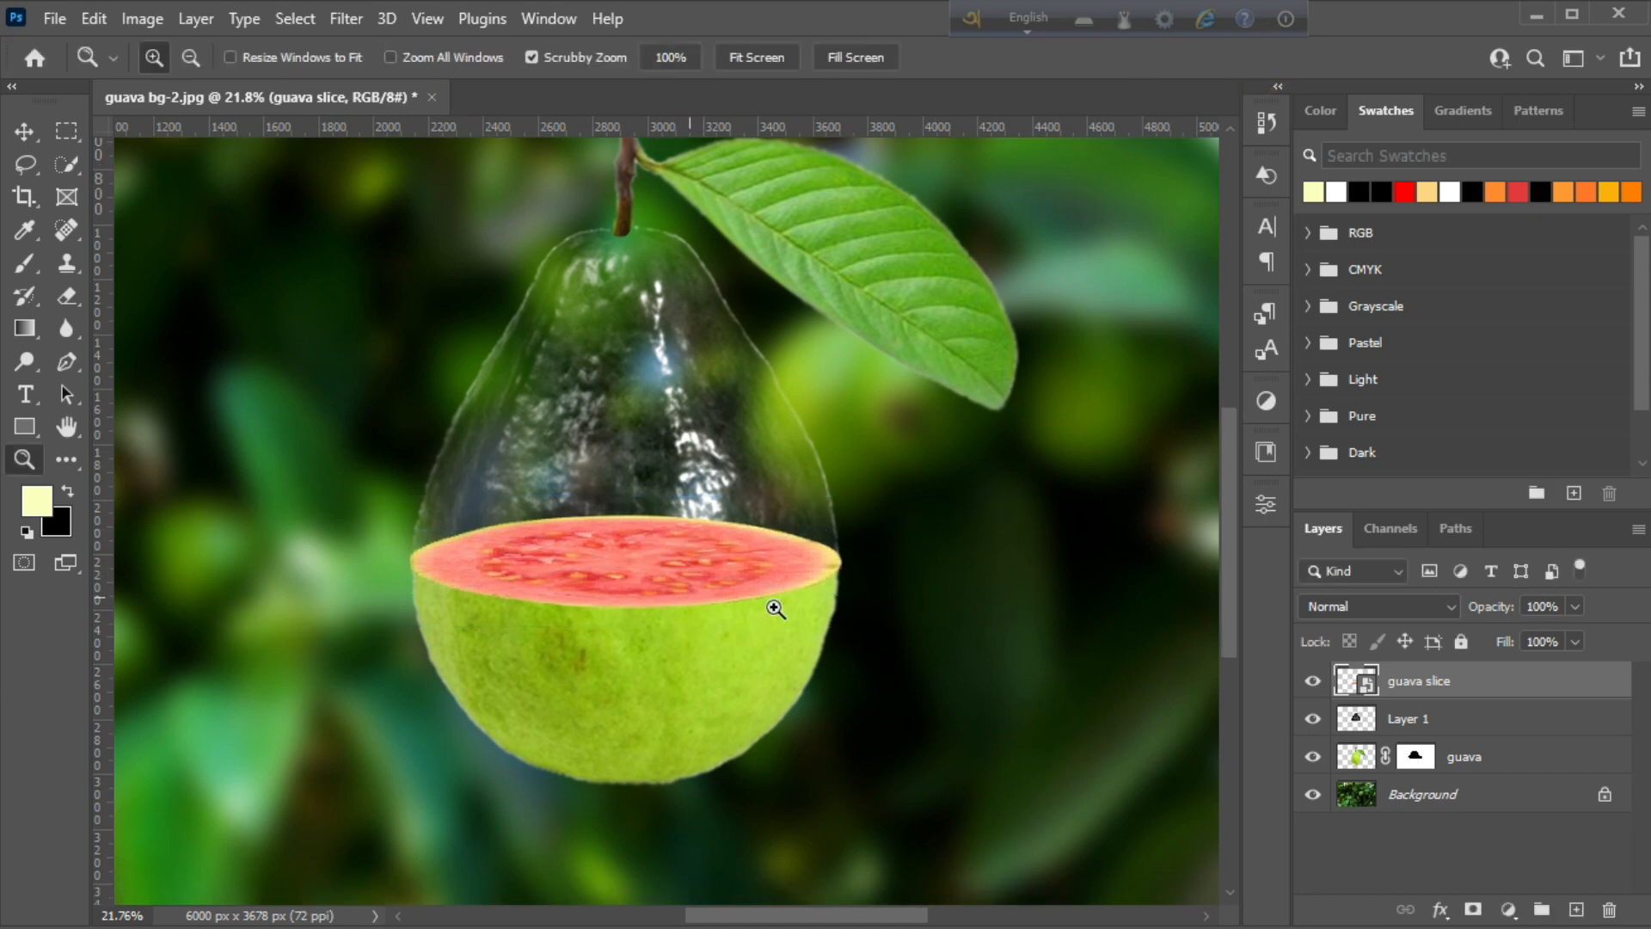
pyautogui.moveTo(1408, 725); pyautogui.dragTo(1404, 676)
# Warp Layer 1 so its bottom edge bows down over the front rim of the guava slice.
pyautogui.moveTo(625, 556); pyautogui.dragTo(642, 713)
pyautogui.moveTo(785, 551); pyautogui.dragTo(810, 735)
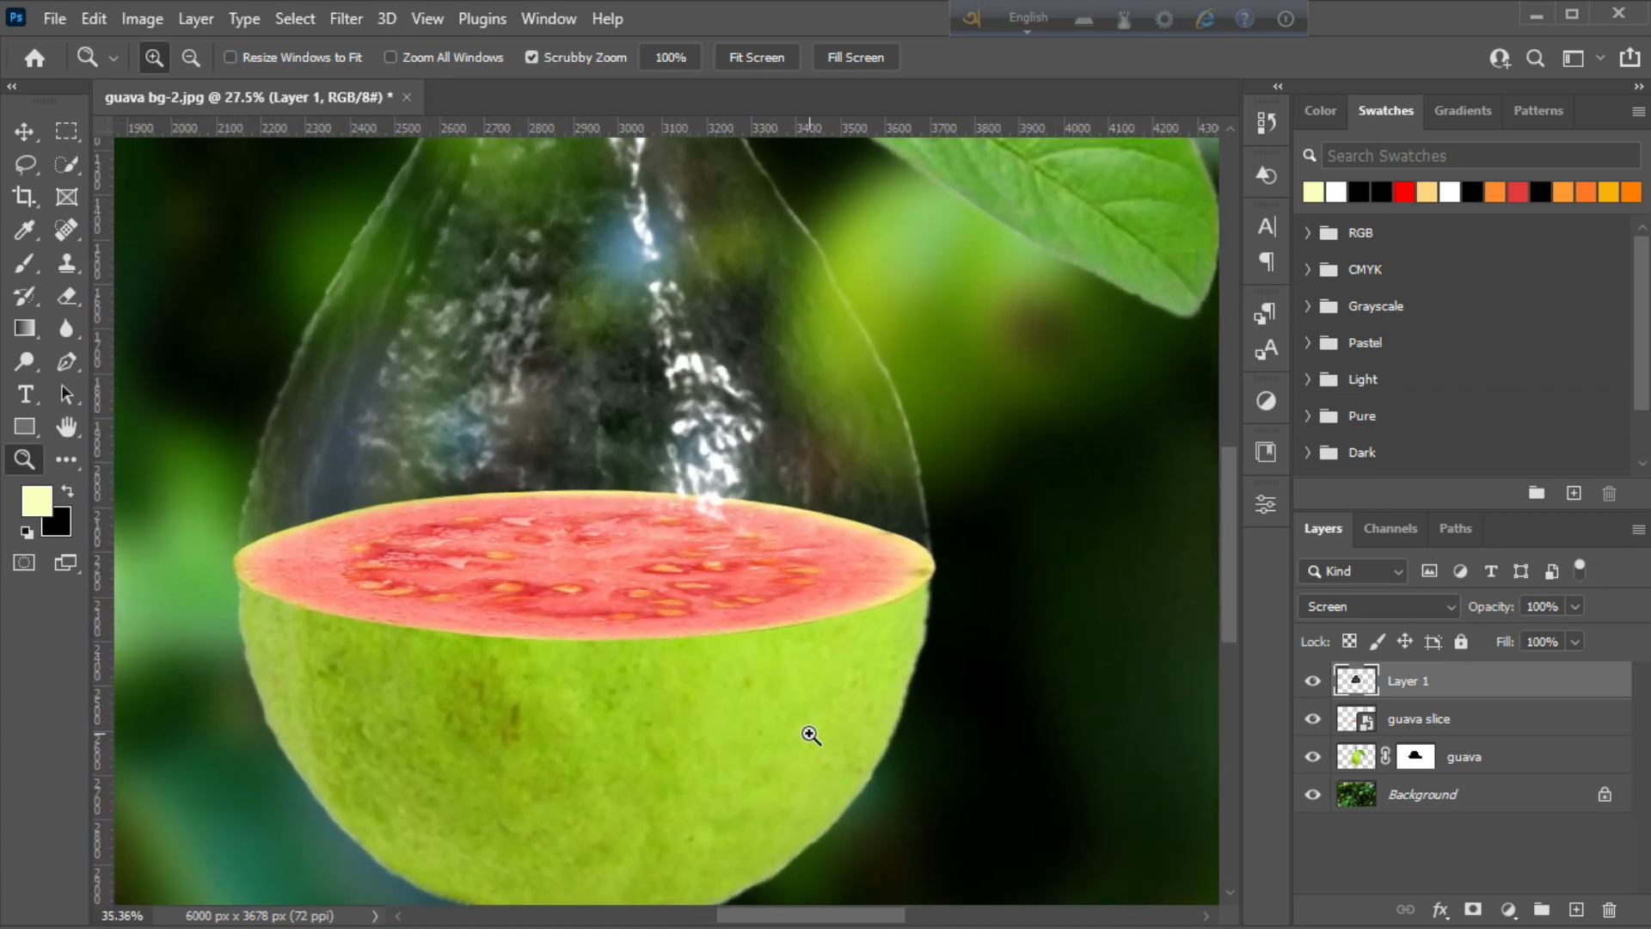
pyautogui.hotkey('ctrl', 't')
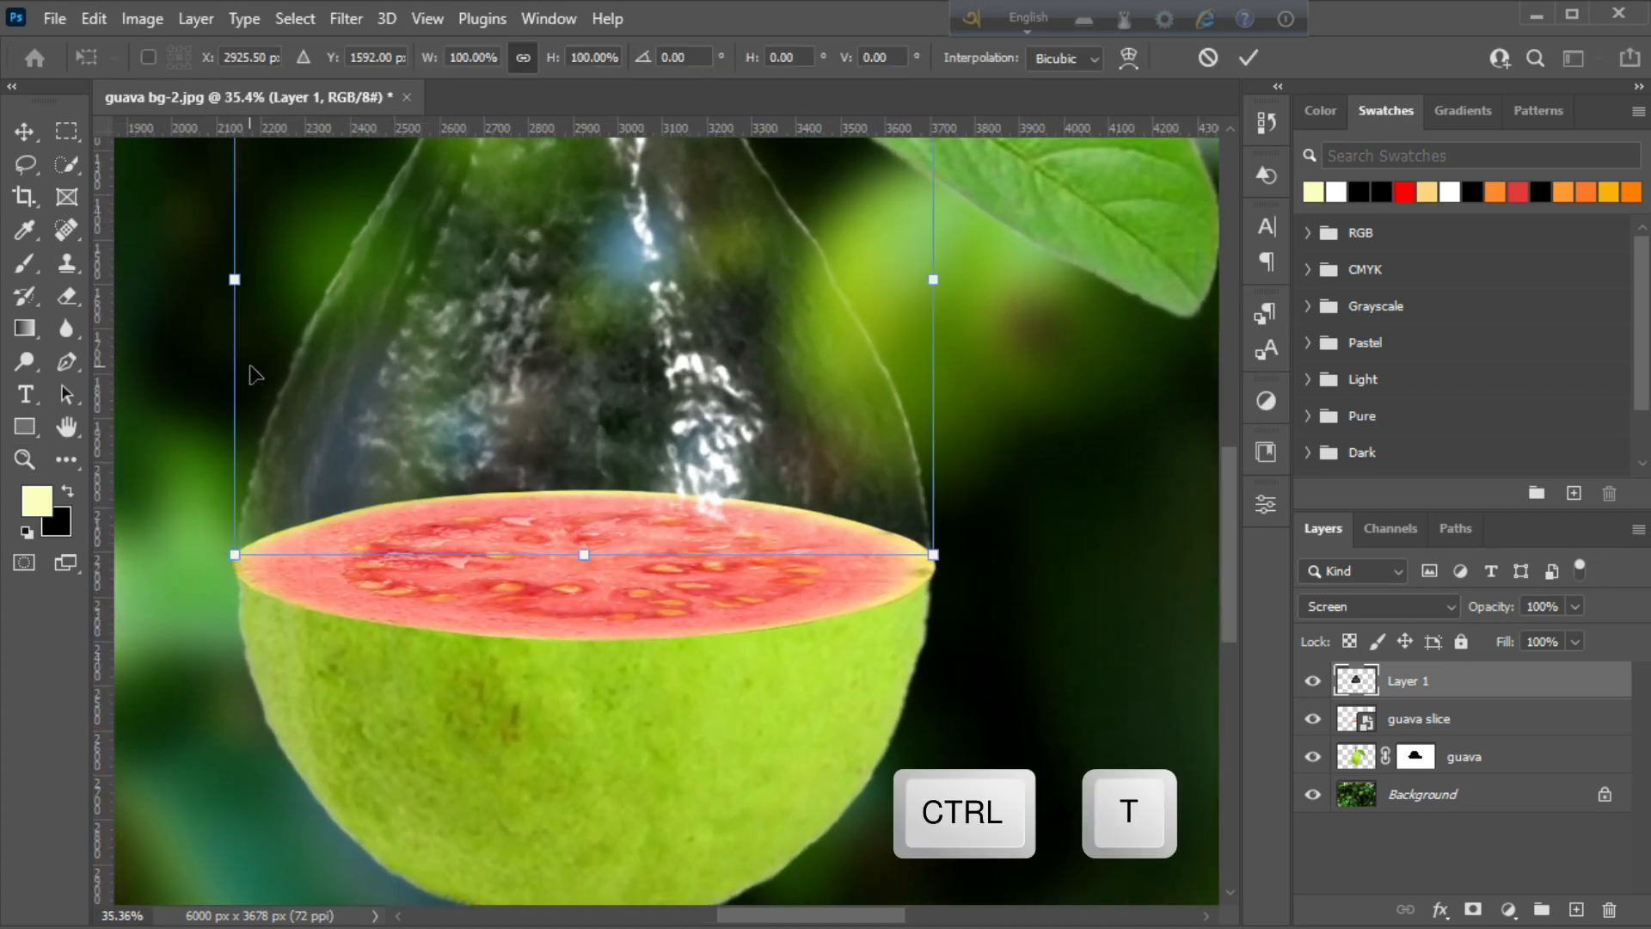
pyautogui.rightClick(552, 486)
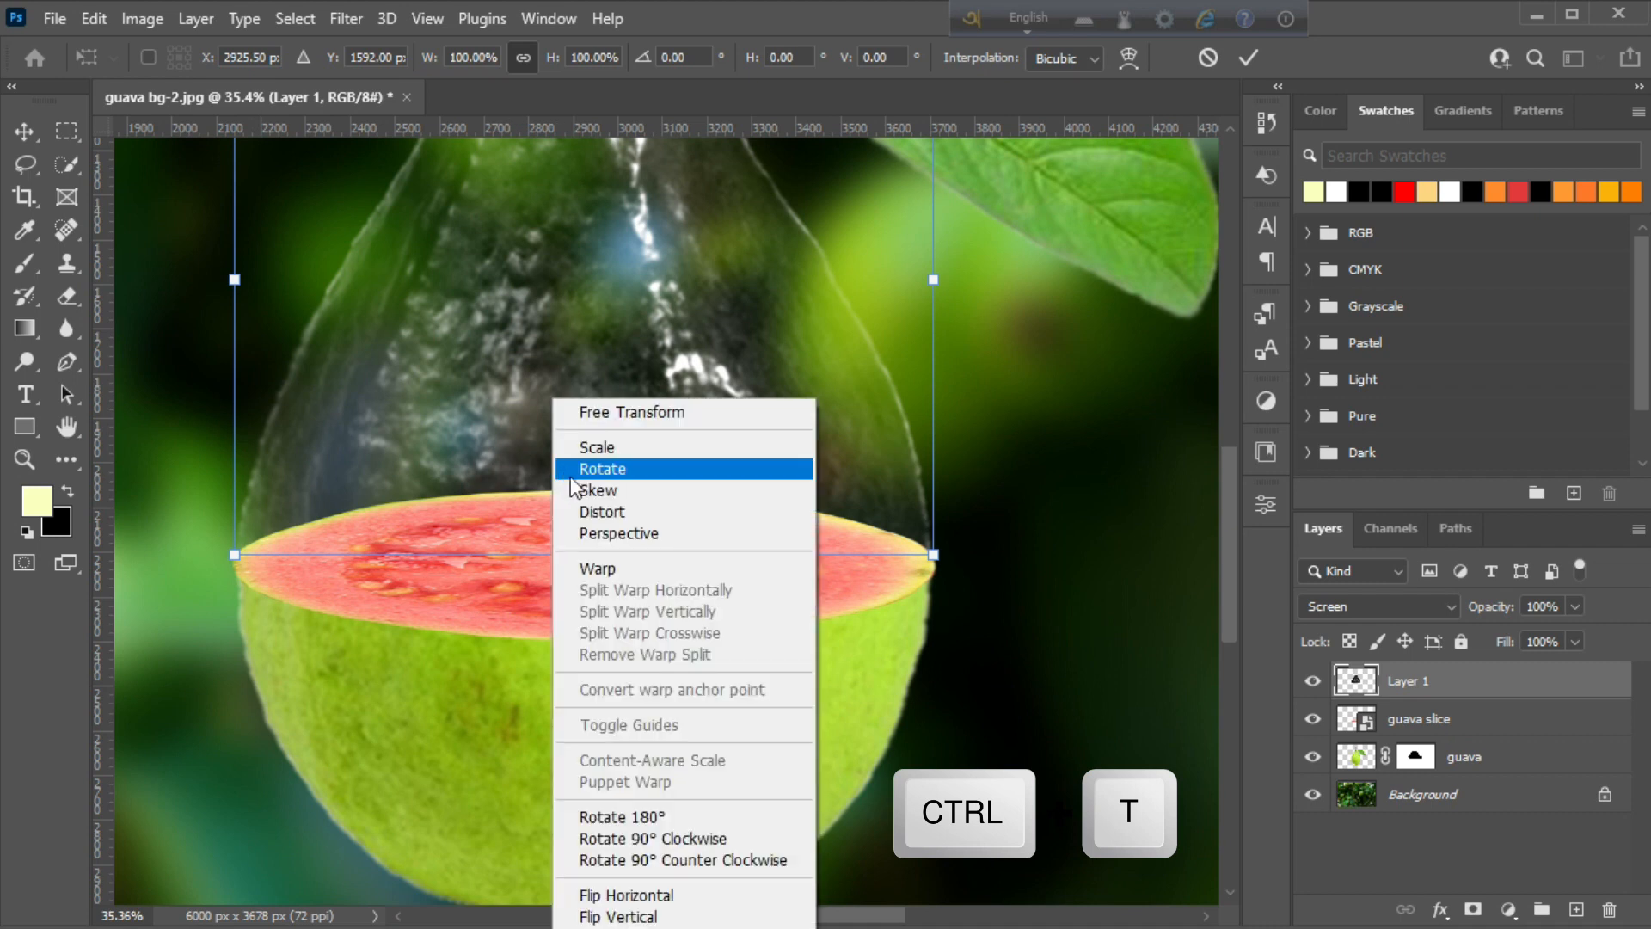
pyautogui.click(585, 561)
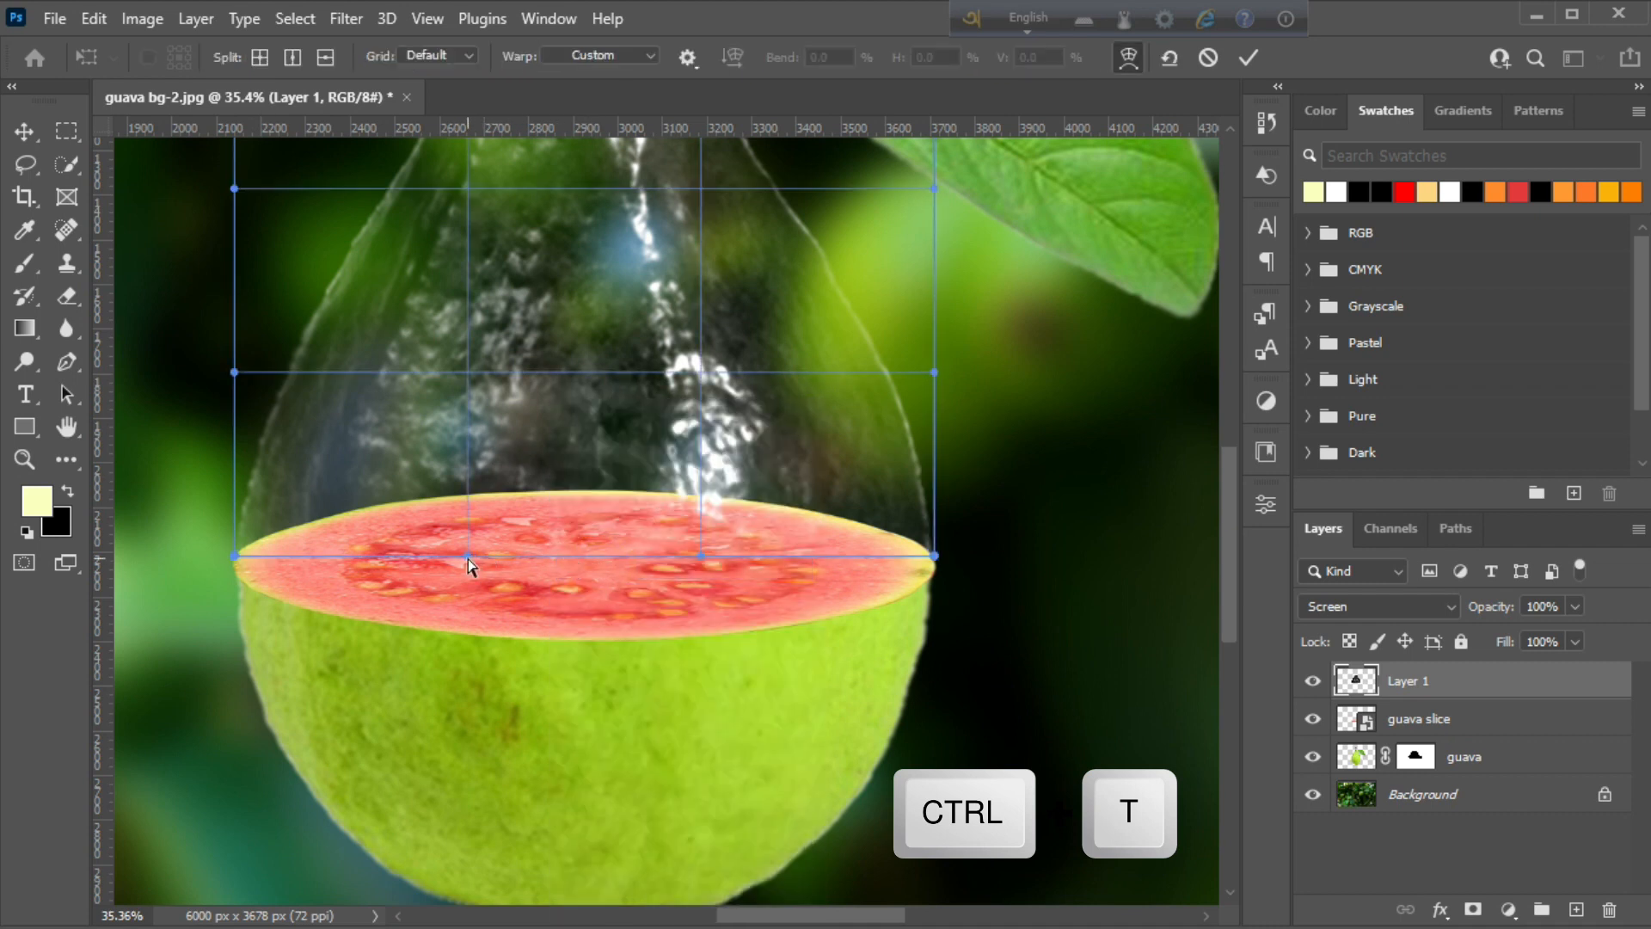
pyautogui.moveTo(468, 559); pyautogui.dragTo(476, 707)
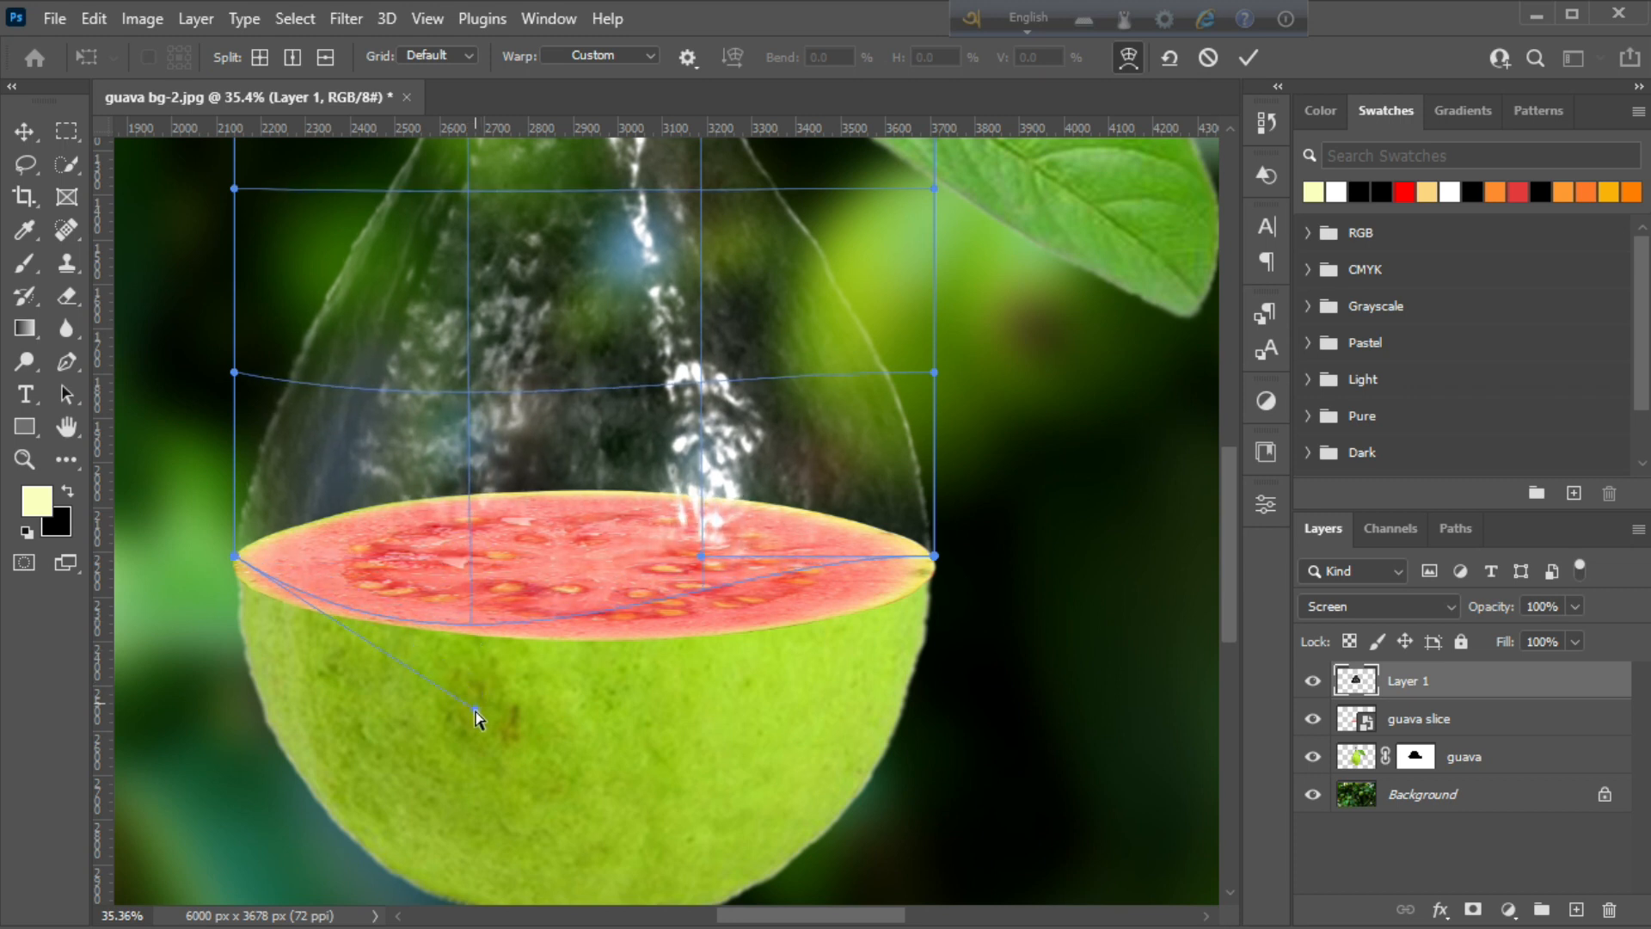
pyautogui.moveTo(694, 554); pyautogui.dragTo(766, 625)
# Fine-tune the lower corners and curve of Layer 1's warp to follow the slice's front rim and apply it.
pyautogui.moveTo(937, 557); pyautogui.dragTo(935, 585)
pyautogui.moveTo(234, 558); pyautogui.dragTo(235, 569)
pyautogui.moveTo(775, 641); pyautogui.dragTo(778, 637)
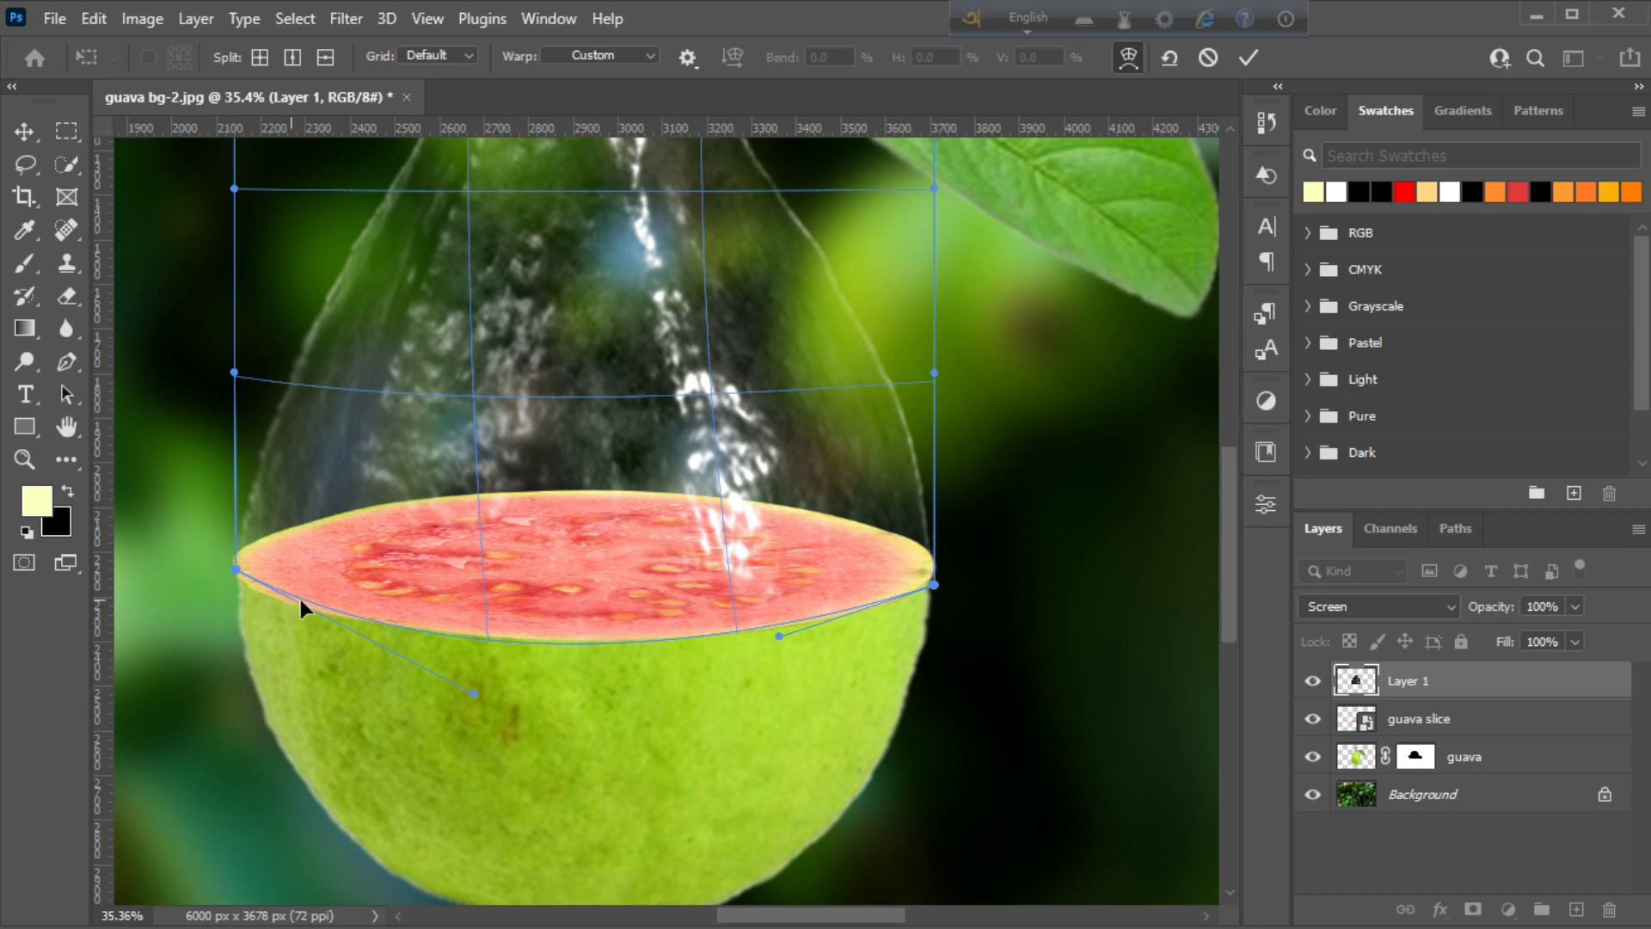
pyautogui.moveTo(235, 571)
pyautogui.mouseDown()
pyautogui.moveTo(249, 576)
pyautogui.moveTo(234, 577)
pyautogui.mouseUp()
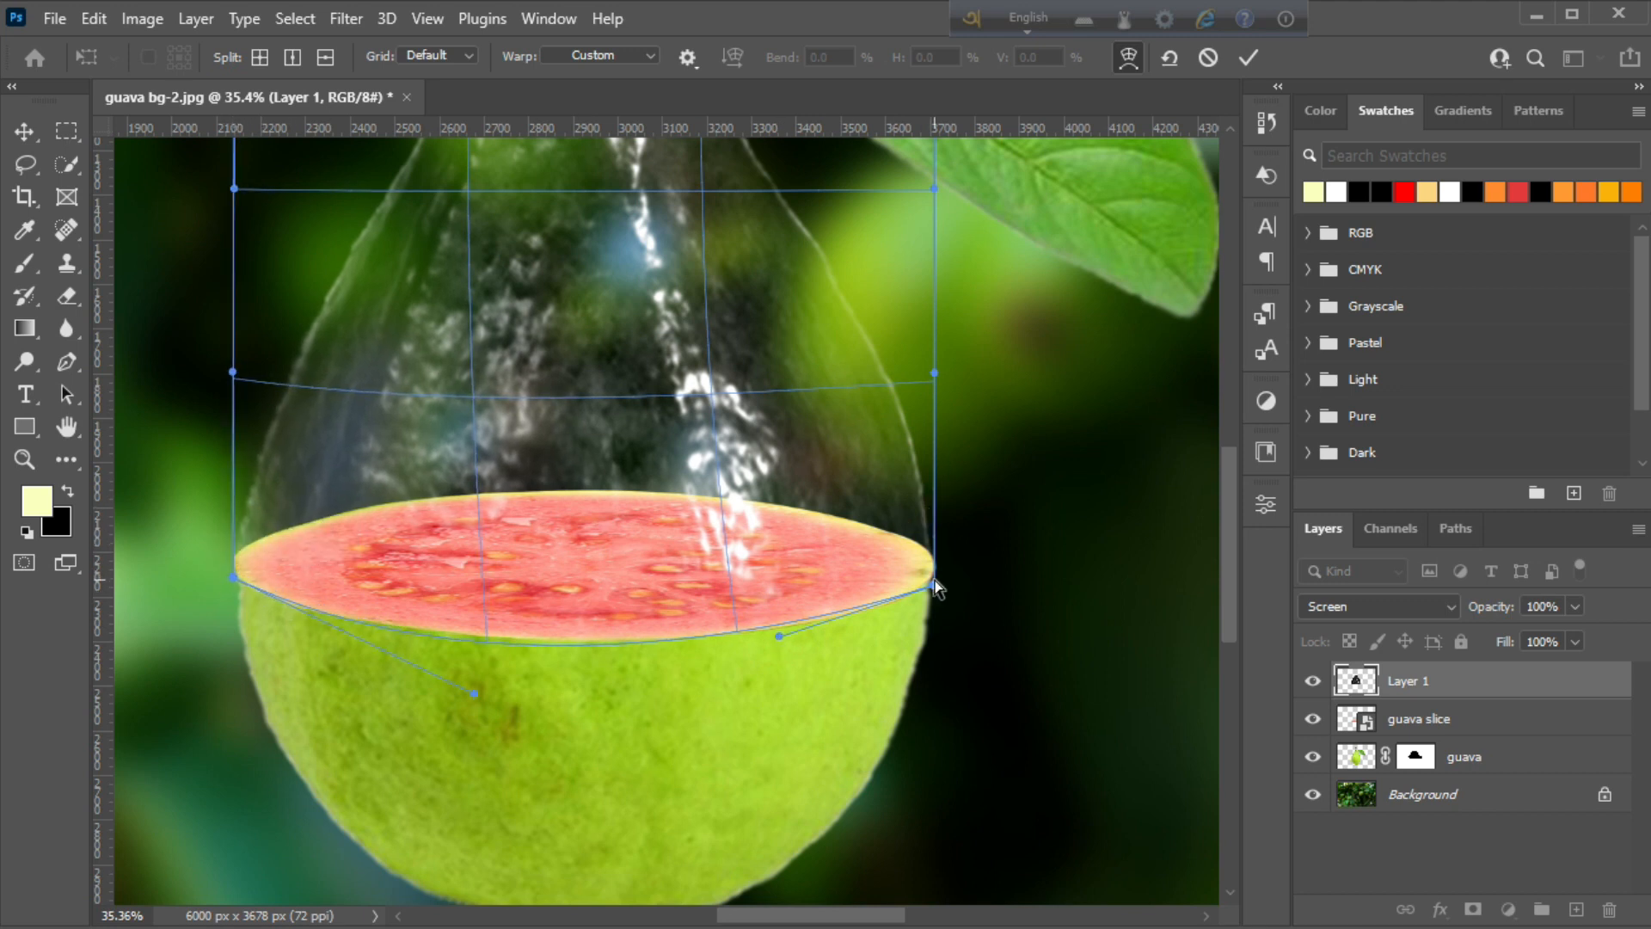
pyautogui.moveTo(504, 638); pyautogui.dragTo(507, 642)
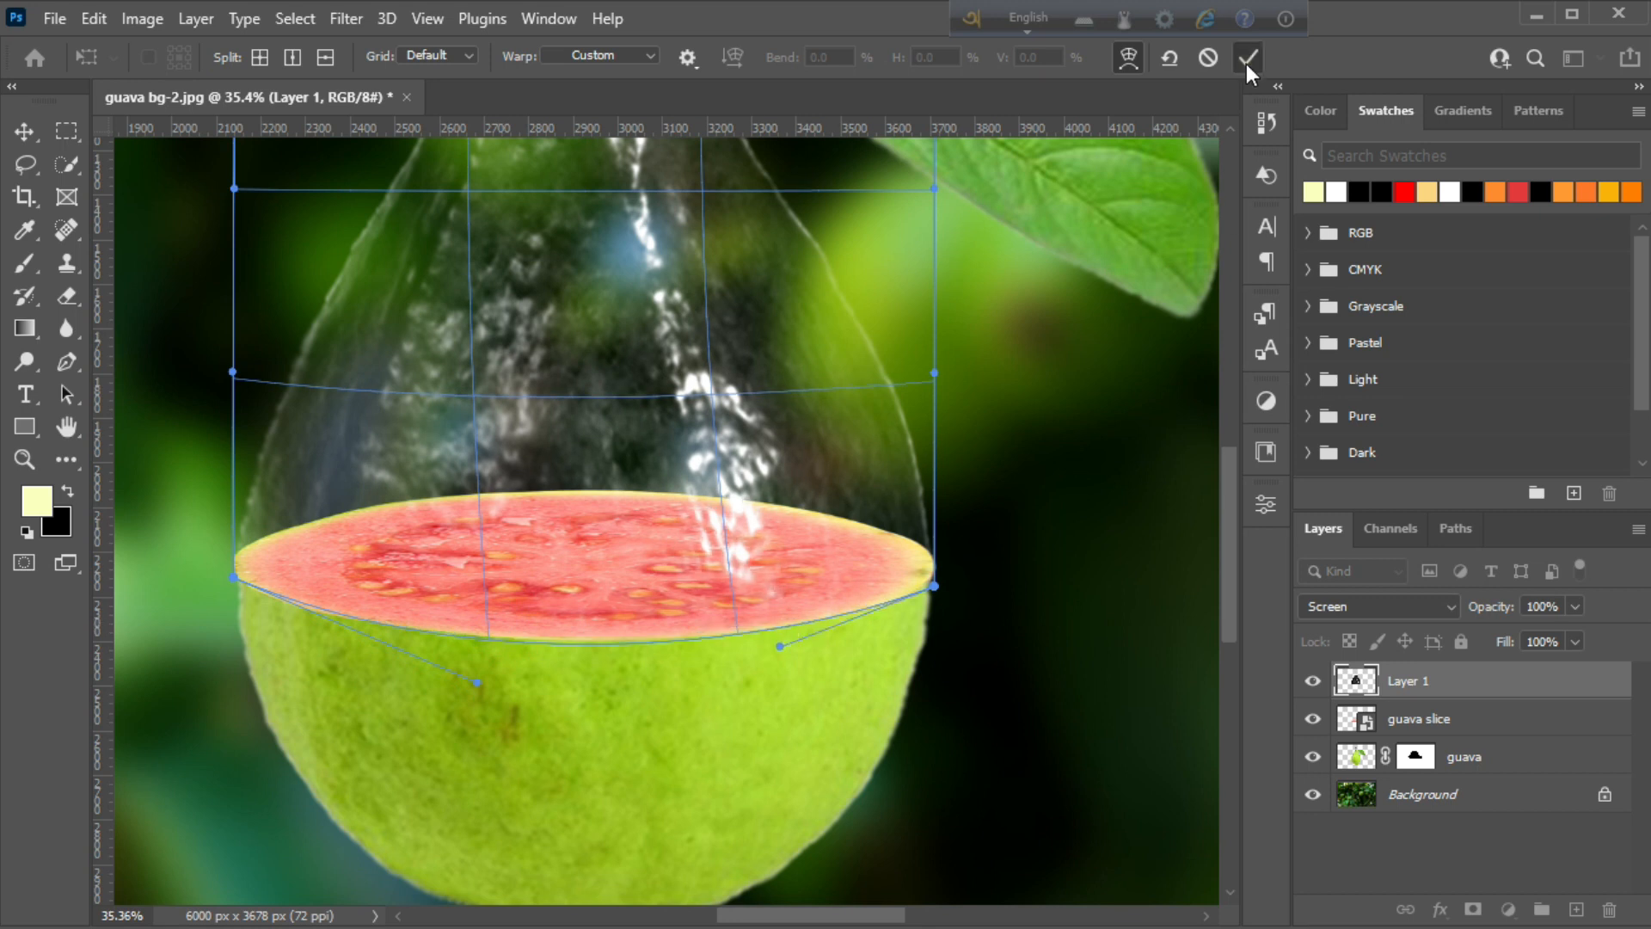
pyautogui.click(1248, 56)
# Transform the guava slice layer, adjusting its side edges to fit the width of the cut guava.
pyautogui.scroll(2, 504, 468)
pyautogui.click(1419, 718)
pyautogui.hotkey('ctrl', 't')
pyautogui.moveTo(807, 923); pyautogui.dragTo(748, 923)
pyautogui.moveTo(209, 427); pyautogui.dragTo(221, 427)
pyautogui.moveTo(769, 917); pyautogui.dragTo(882, 917)
pyautogui.moveTo(1167, 441); pyautogui.dragTo(1160, 442)
pyautogui.press('Return')
# Darken the midtones of Layer 1 with a Levels adjustment, setting the midtone input to 0.89.
pyautogui.press('z')
pyautogui.moveTo(847, 601); pyautogui.dragTo(765, 599)
pyautogui.click(26, 130)
pyautogui.click(671, 469)
pyautogui.click(143, 19)
pyautogui.moveTo(325, 81)
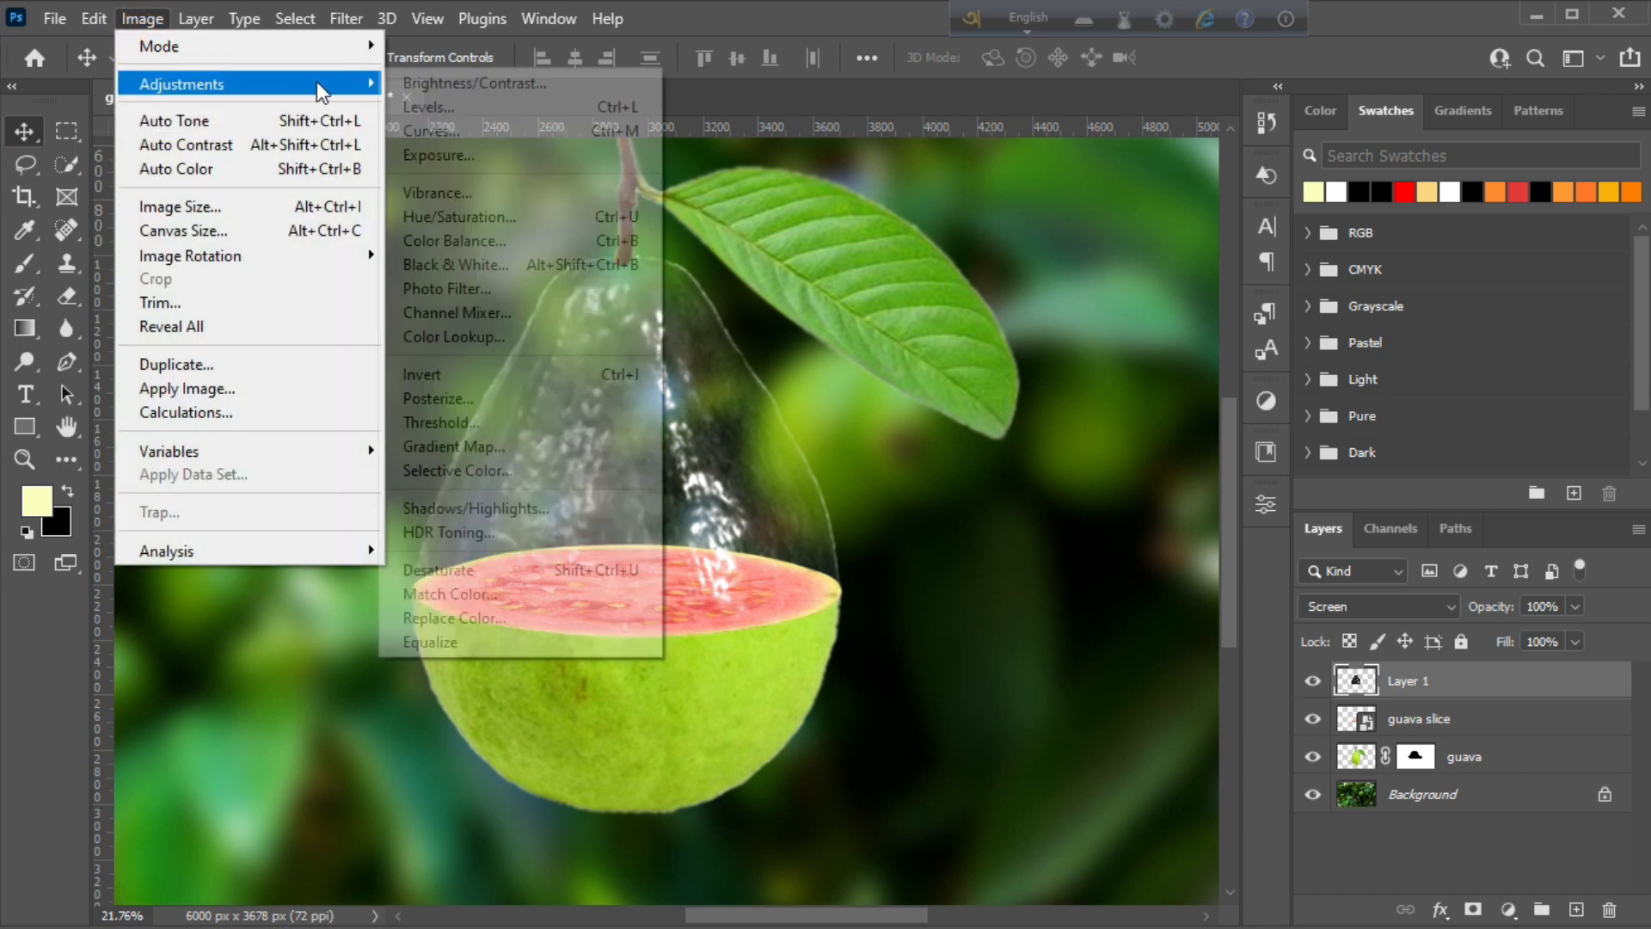
pyautogui.click(469, 104)
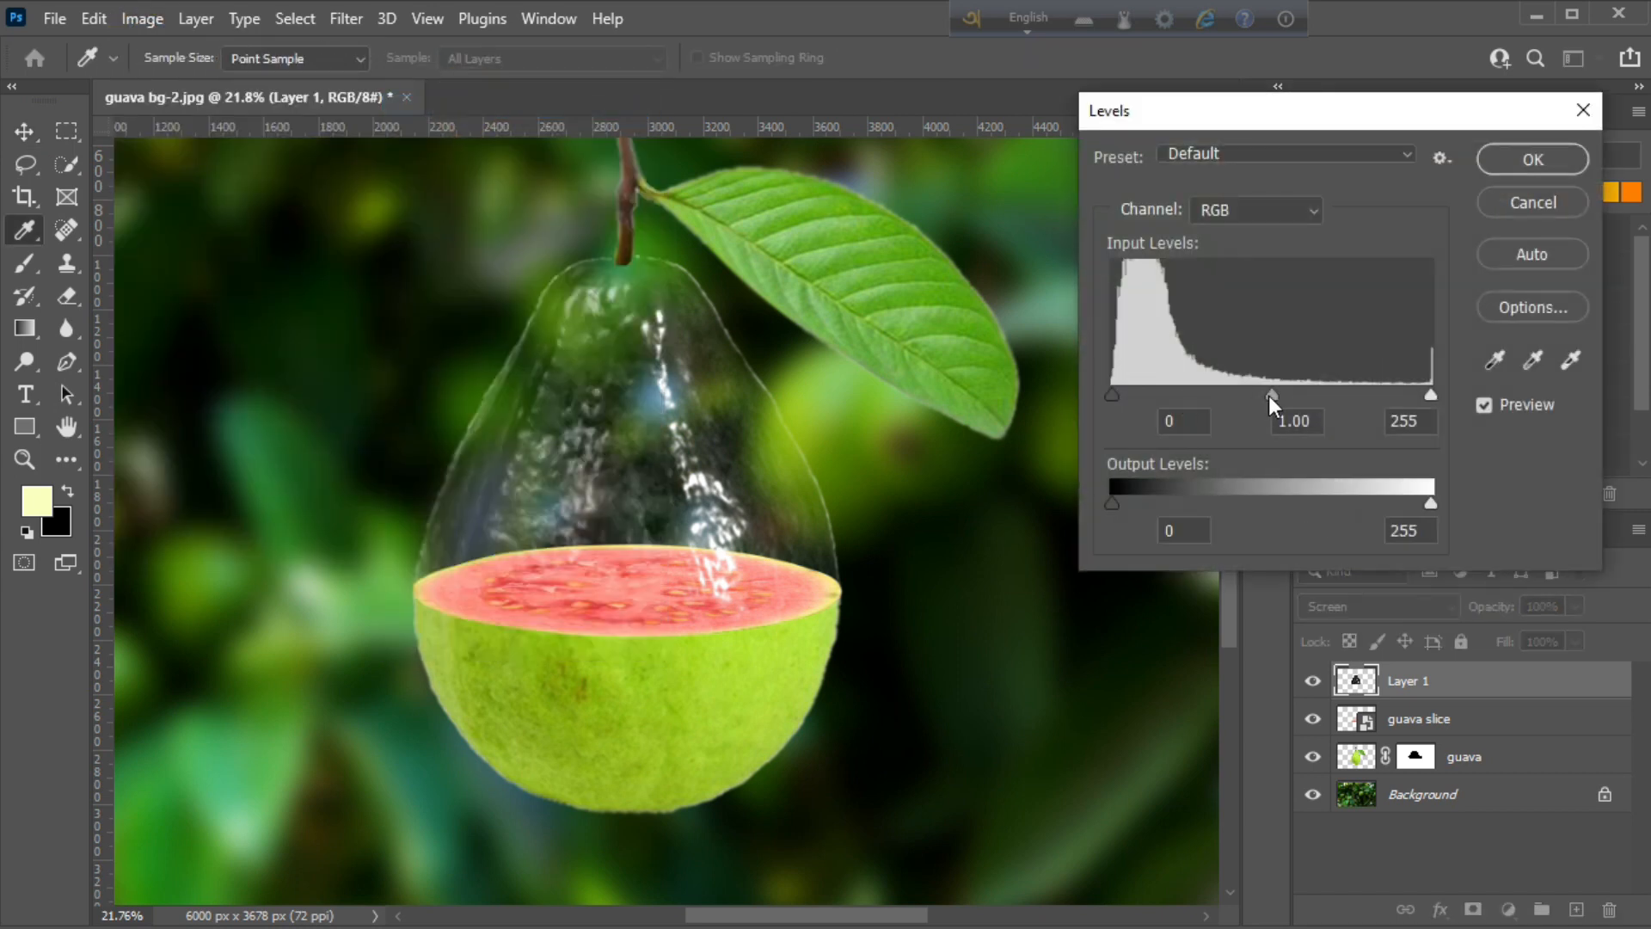
pyautogui.moveTo(1274, 405); pyautogui.dragTo(1293, 408)
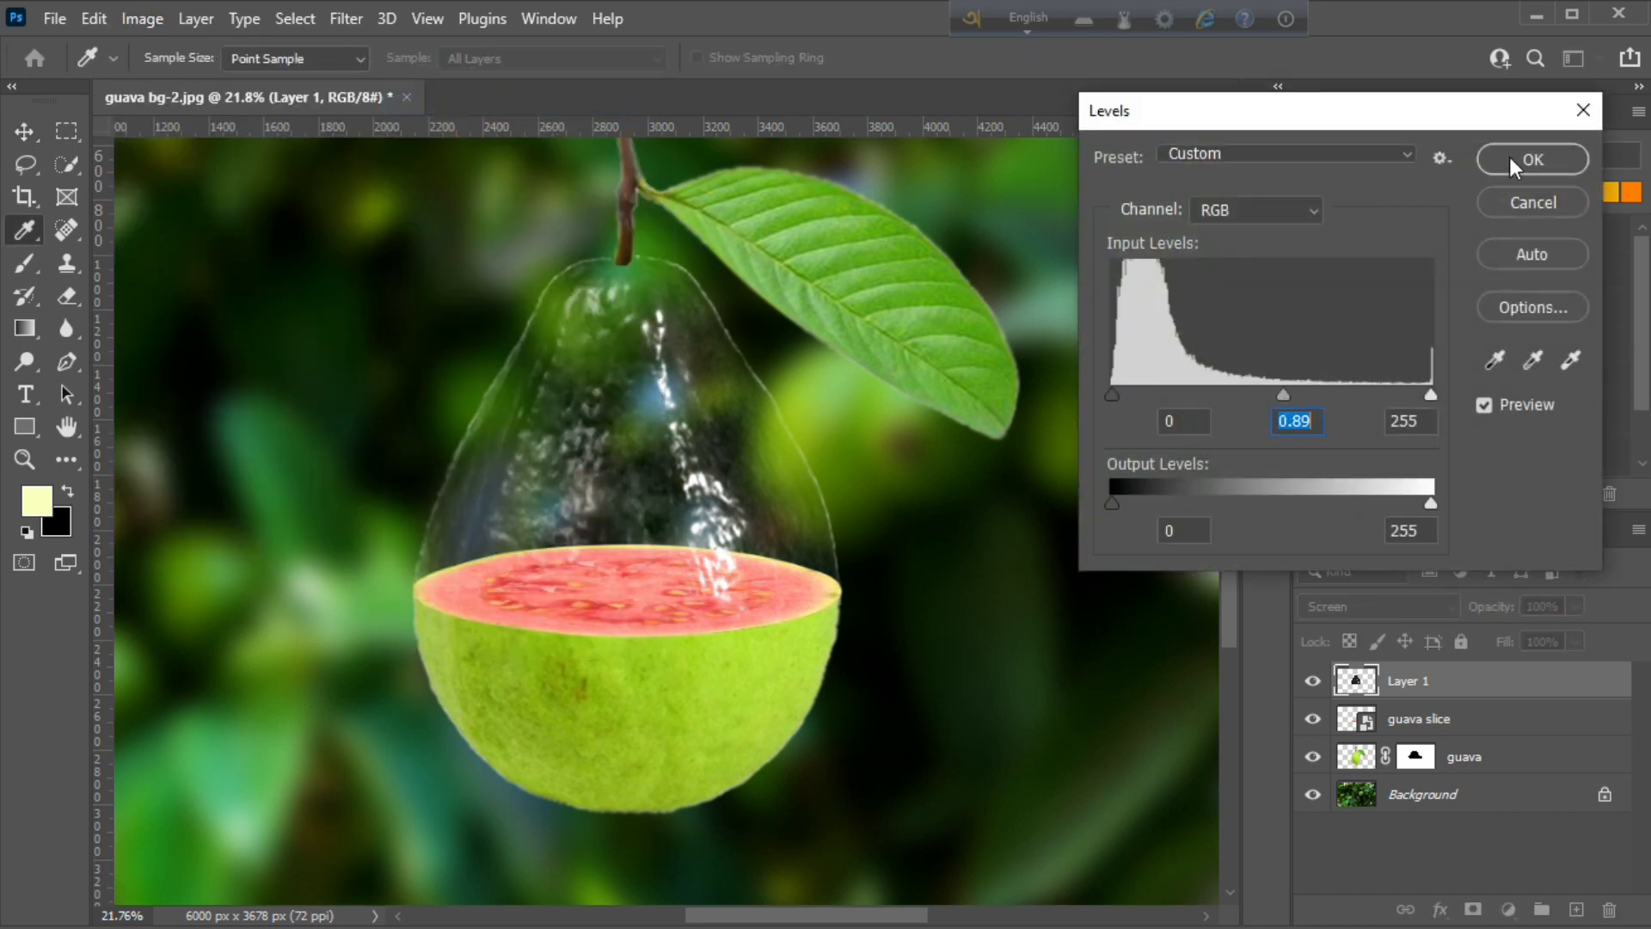
pyautogui.click(1515, 161)
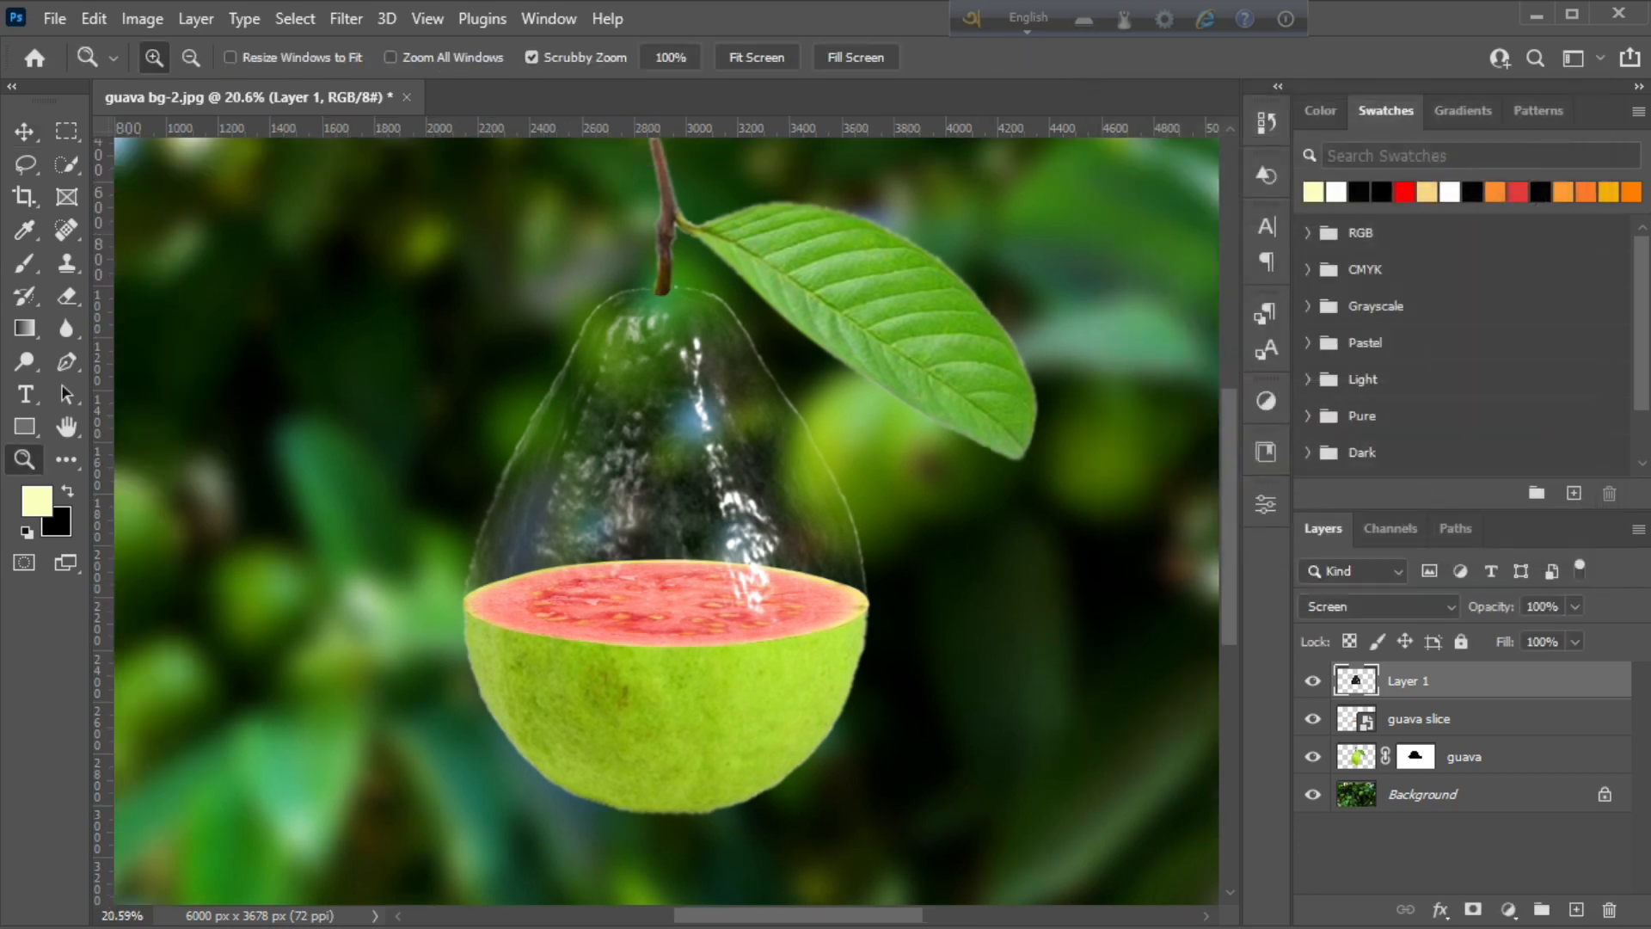
# Place the baby image as an embedded object and position it on the guava slice.
pyautogui.click(58, 19)
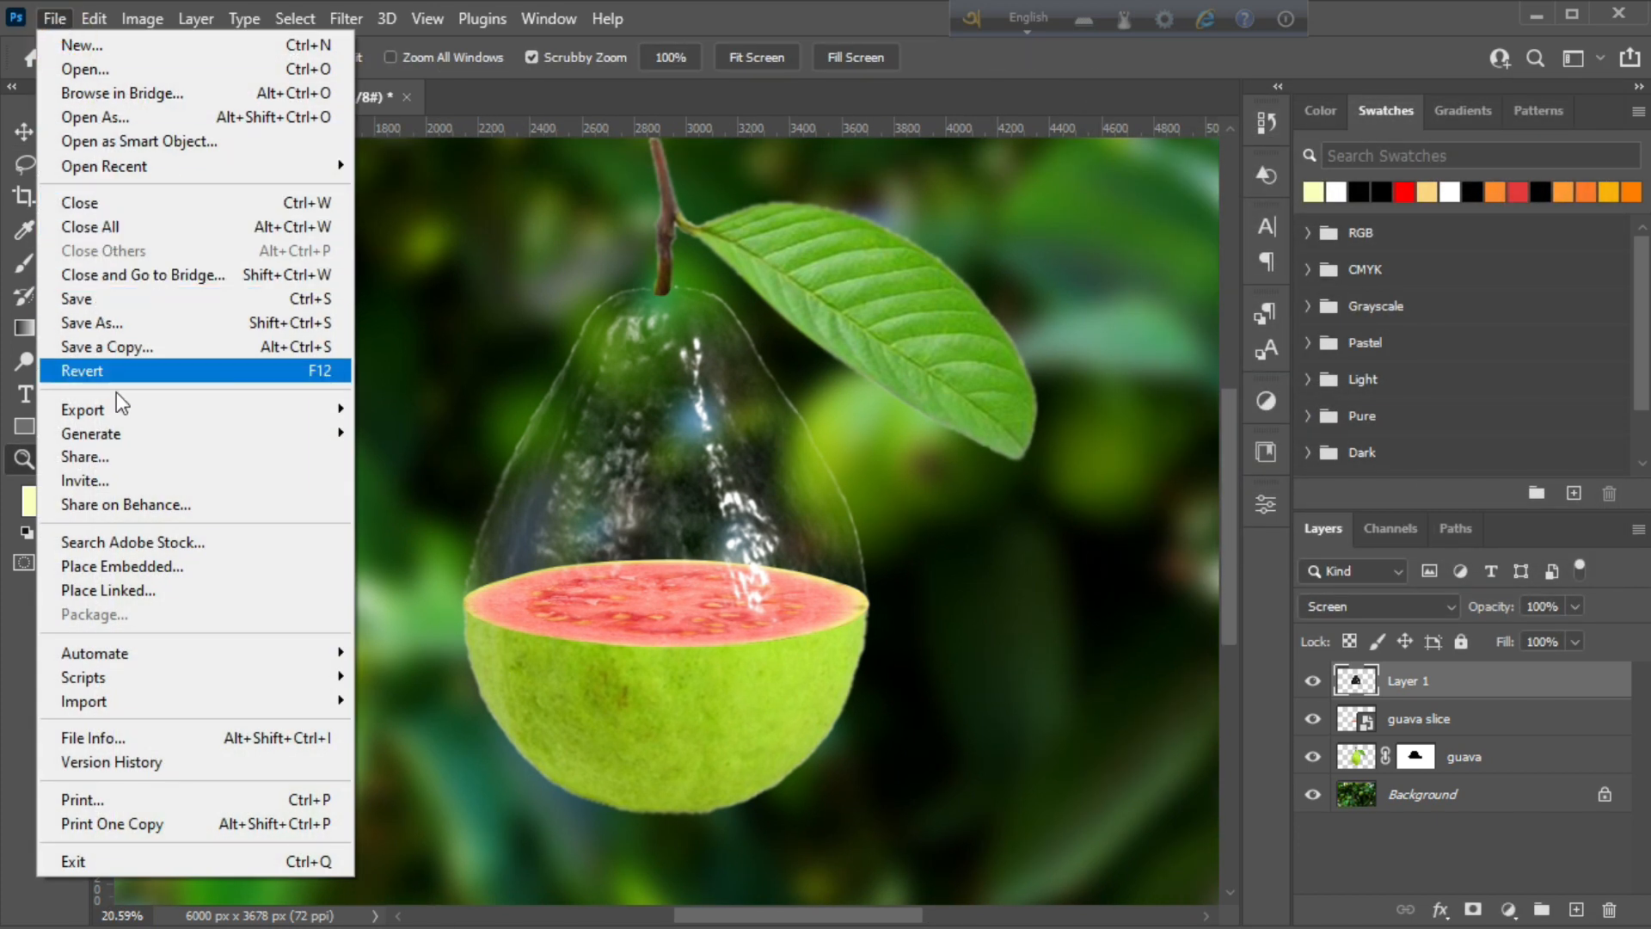
pyautogui.click(146, 561)
pyautogui.doubleClick(430, 226)
pyautogui.moveTo(666, 467)
pyautogui.mouseDown()
pyautogui.moveTo(660, 383)
pyautogui.moveTo(678, 475)
pyautogui.mouseUp()
pyautogui.moveTo(680, 404); pyautogui.dragTo(680, 391)
pyautogui.click(1249, 57)
# Move the baby layer directly below Layer 1 and resize the baby with Free Transform.
pyautogui.press('z')
pyautogui.moveTo(1429, 677); pyautogui.dragTo(1434, 715)
pyautogui.moveTo(697, 487); pyautogui.dragTo(645, 482)
pyautogui.hotkey('ctrl', 't')
pyautogui.moveTo(679, 288); pyautogui.dragTo(711, 258)
pyautogui.press('Return')
# Create a new layer and move it between the baby and guava slice layers.
pyautogui.moveTo(637, 516); pyautogui.dragTo(567, 518)
pyautogui.moveTo(641, 619); pyautogui.dragTo(675, 748)
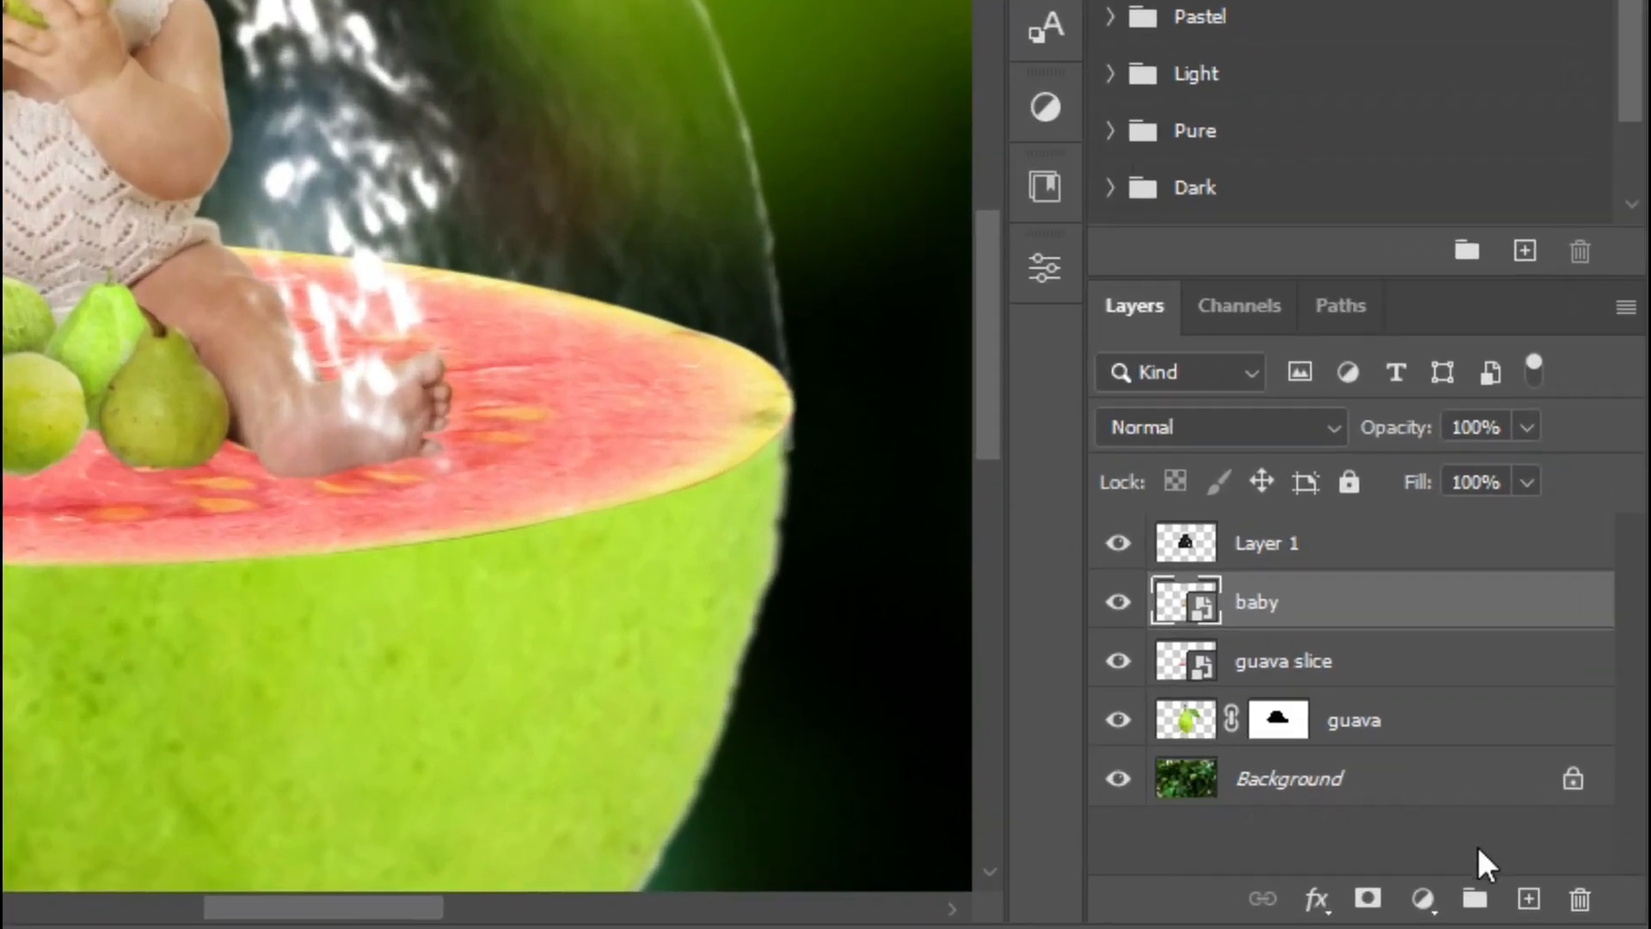
pyautogui.click(1569, 905)
pyautogui.moveTo(1451, 703); pyautogui.dragTo(1450, 765)
pyautogui.moveTo(1351, 693); pyautogui.dragTo(1349, 710)
# Set up a black brush with a soft, flattened elliptical tip, 150 px size and 15% flow.
pyautogui.press('z')
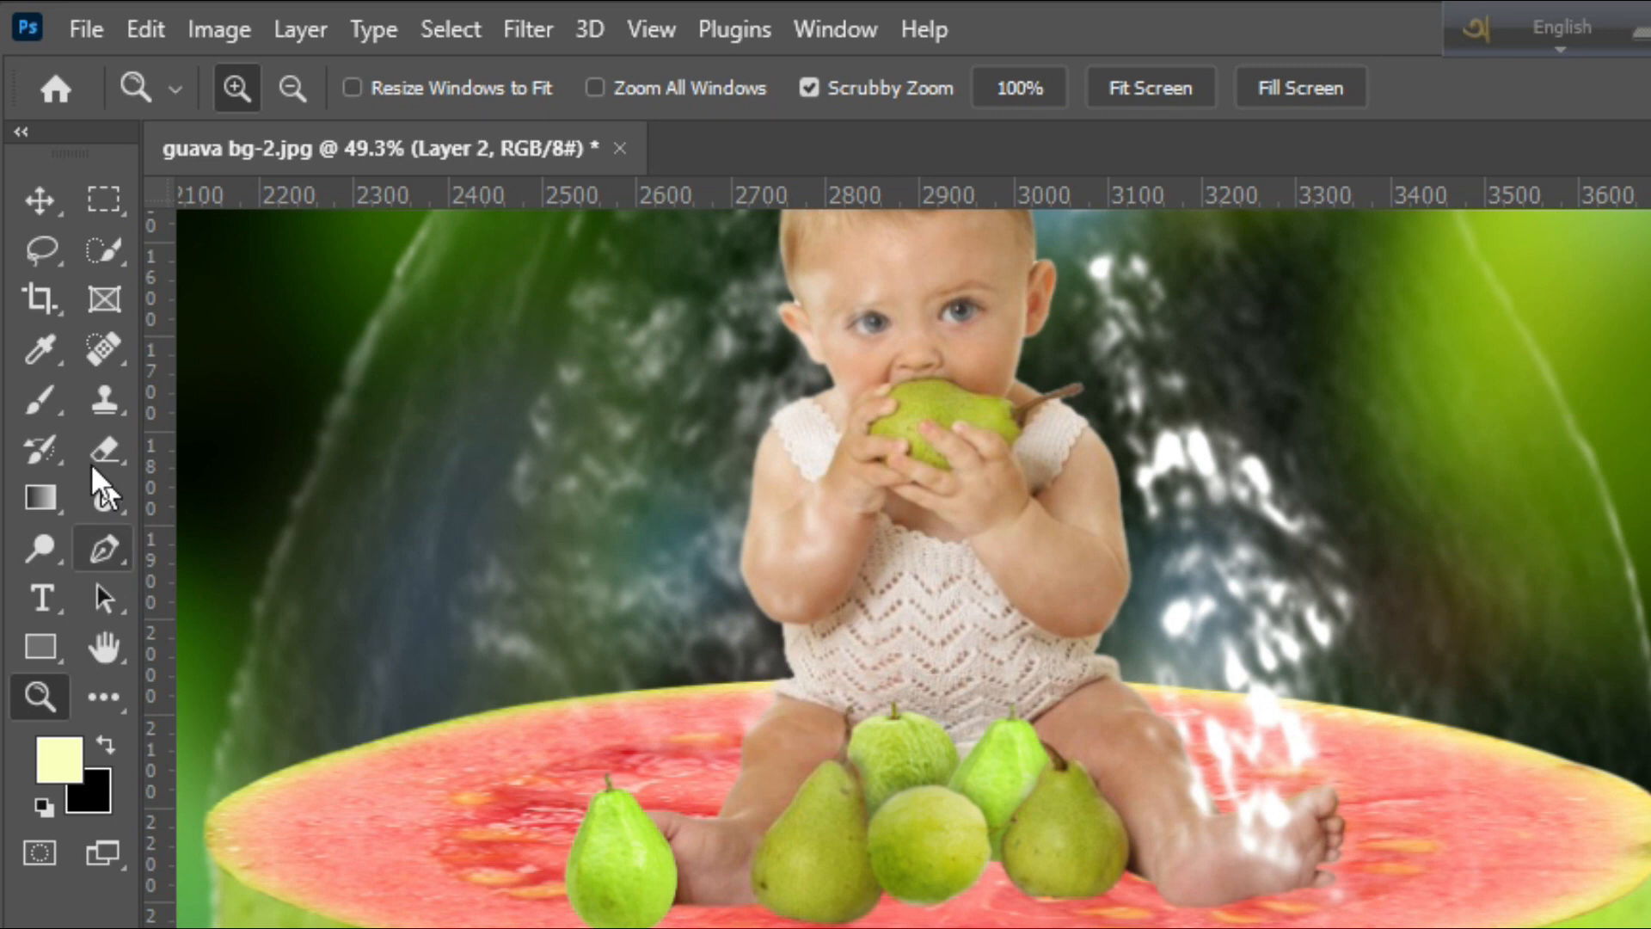
pyautogui.click(41, 398)
pyautogui.click(105, 745)
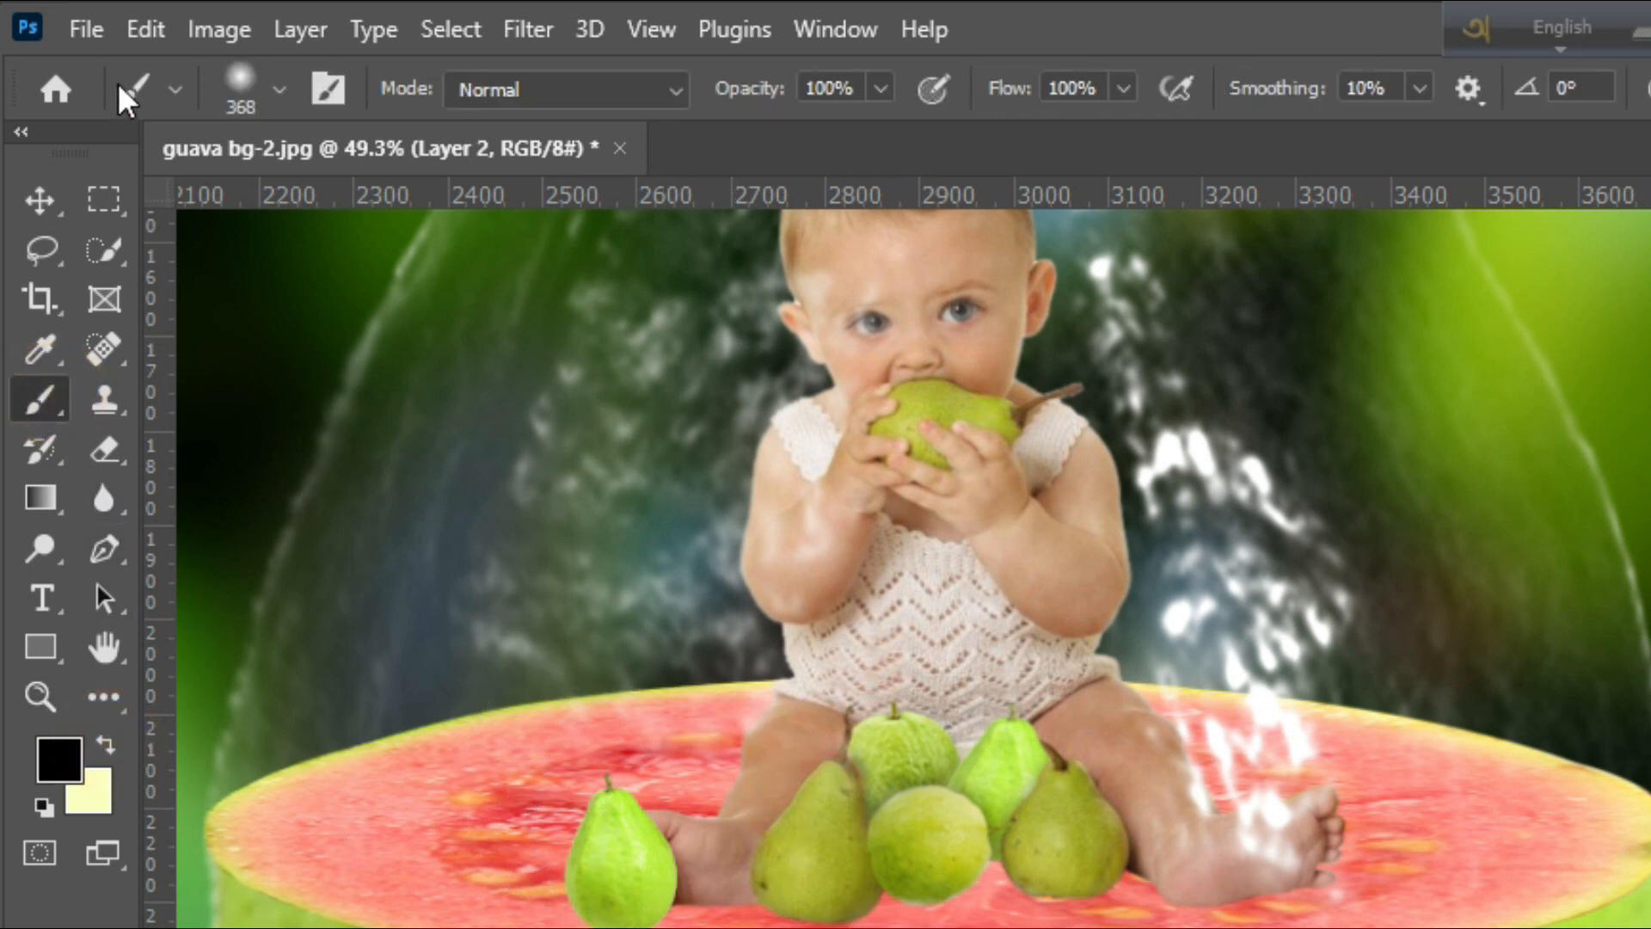
pyautogui.click(237, 79)
pyautogui.moveTo(120, 268); pyautogui.dragTo(121, 234)
pyautogui.click(245, 73)
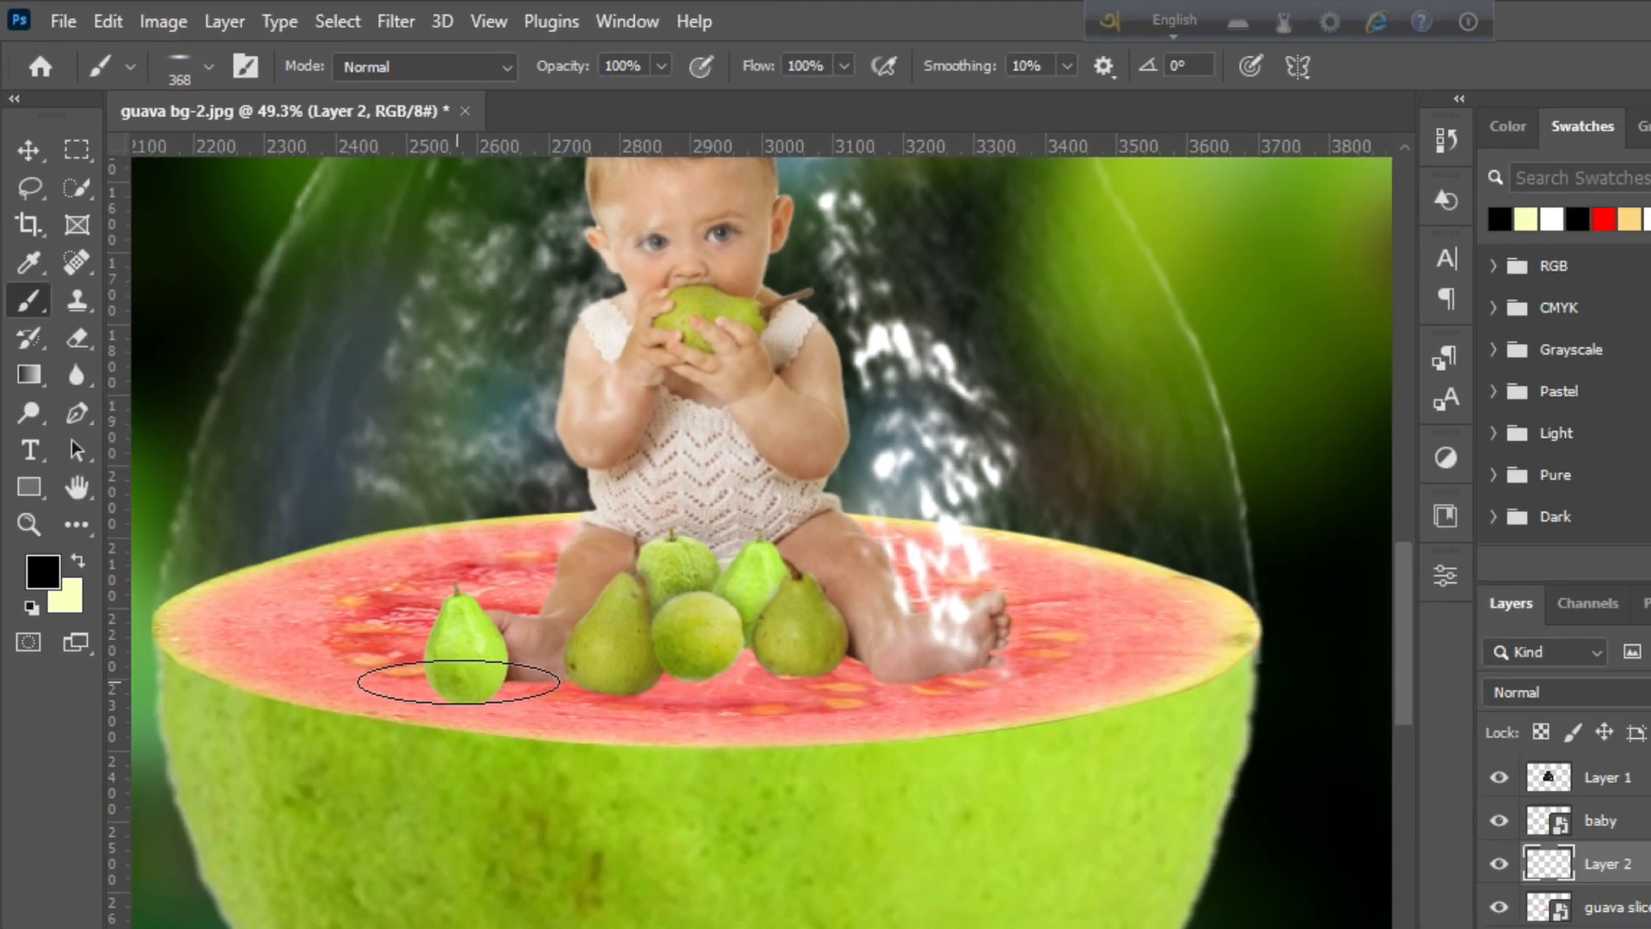
pyautogui.press('[')
pyautogui.press('[')
pyautogui.press('[')
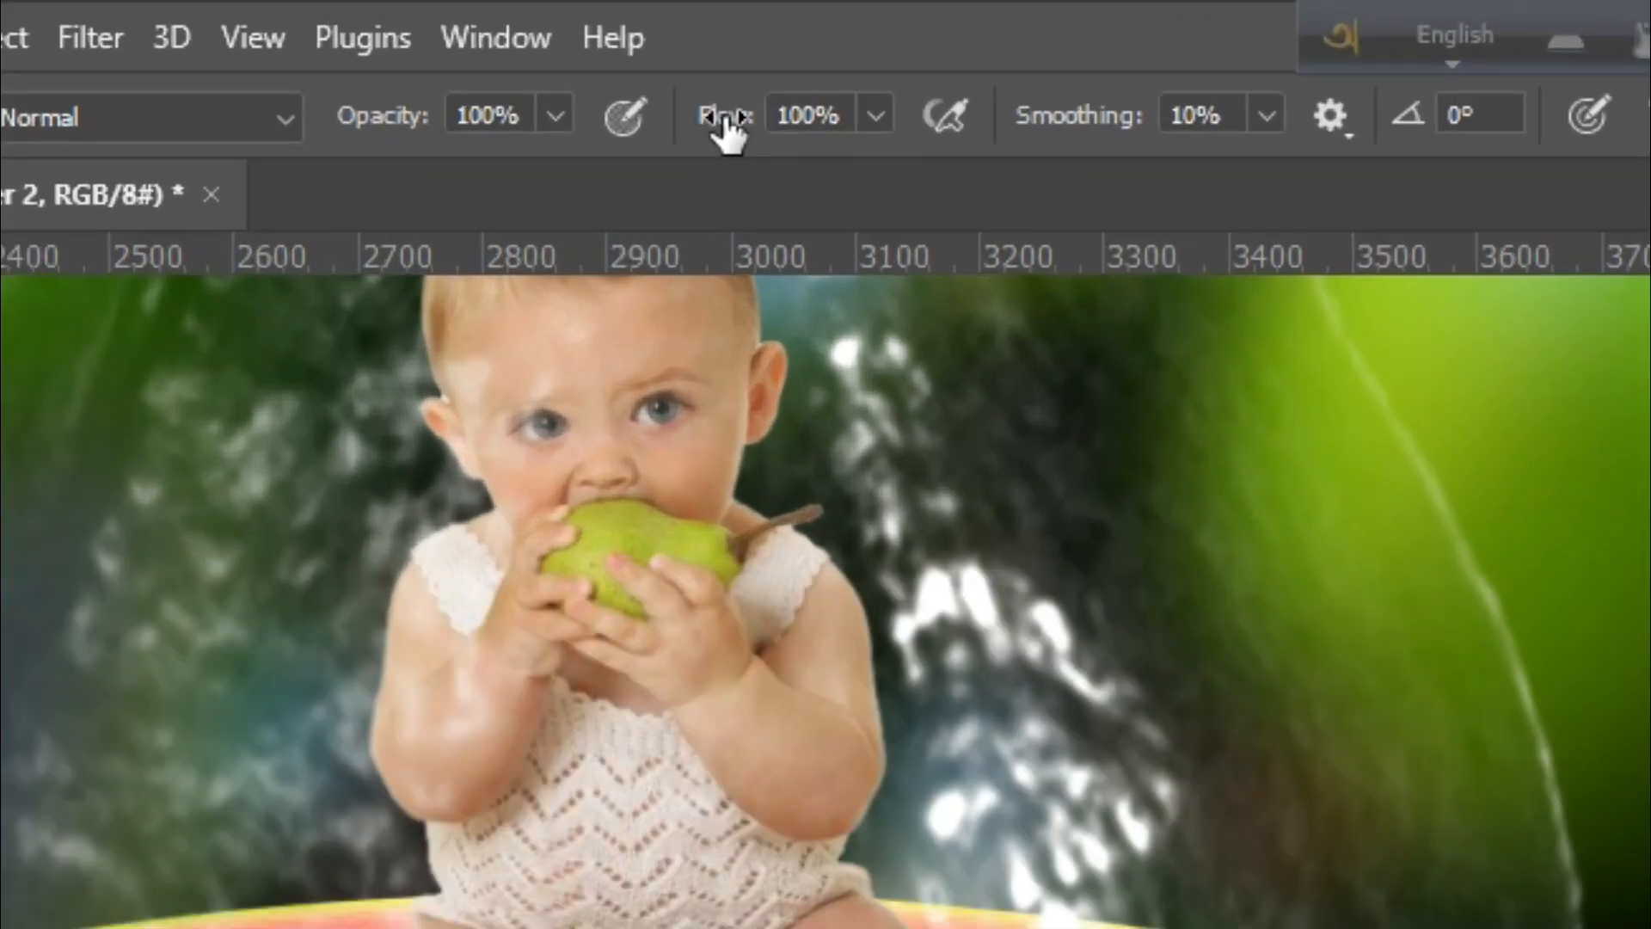
pyautogui.moveTo(664, 65); pyautogui.dragTo(579, 68)
pyautogui.moveTo(559, 142)
pyautogui.mouseDown()
pyautogui.moveTo(493, 147)
pyautogui.moveTo(505, 155)
pyautogui.mouseUp()
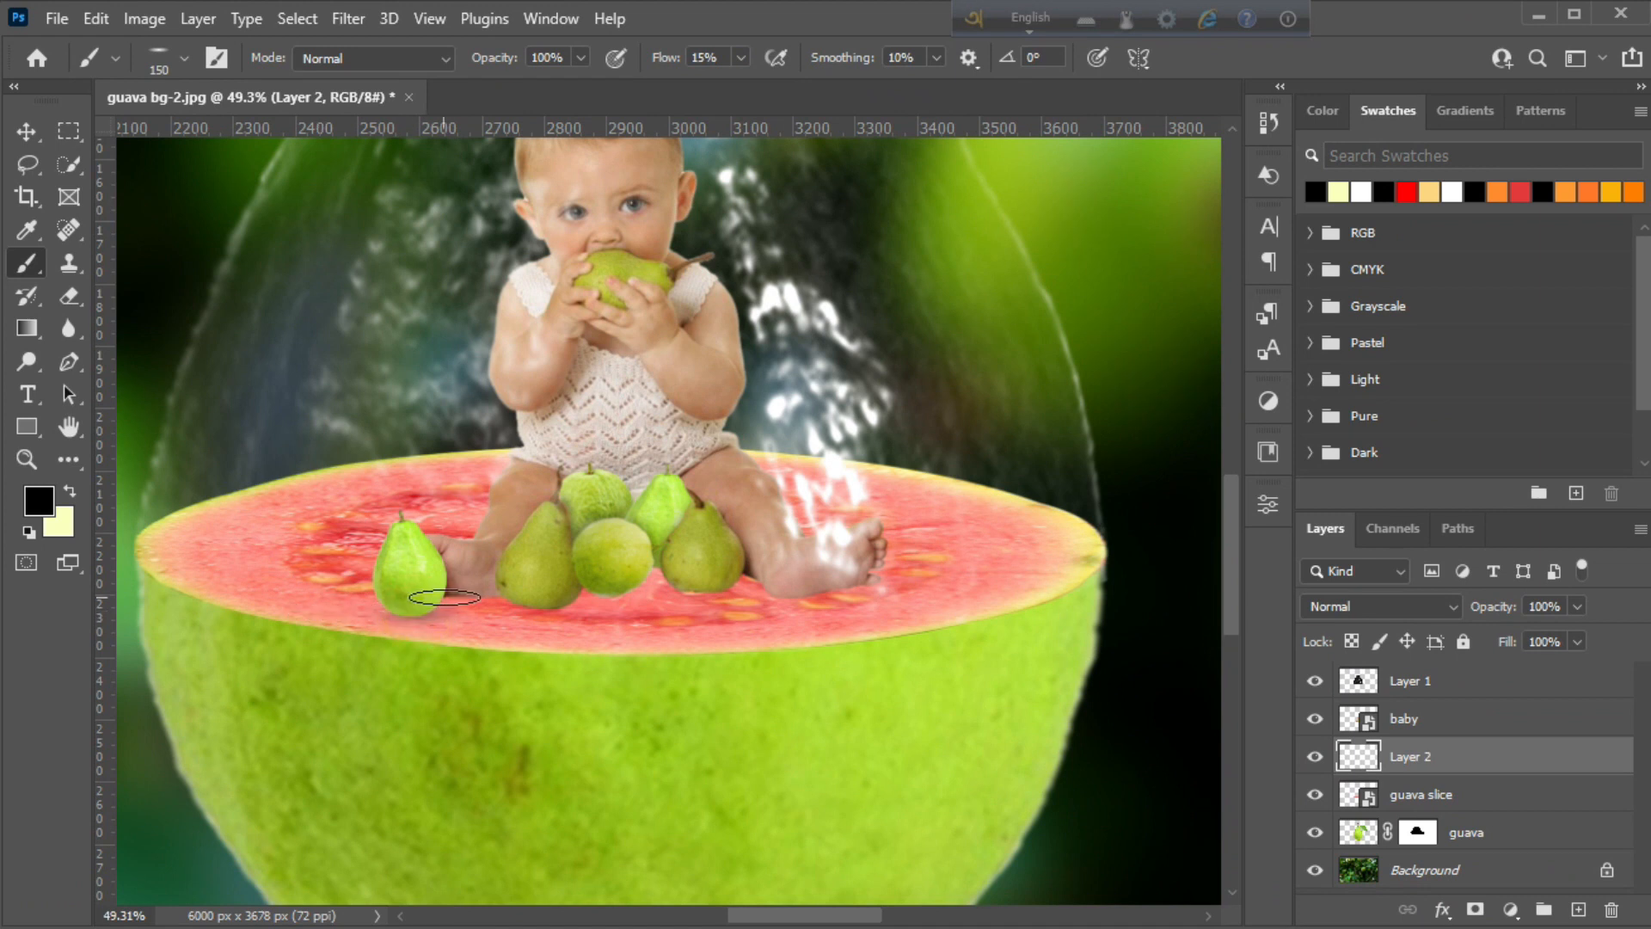
# Paint soft shadows under the pears and the baby's legs on Layer 2 with a 200 px brush.
pyautogui.press(']')
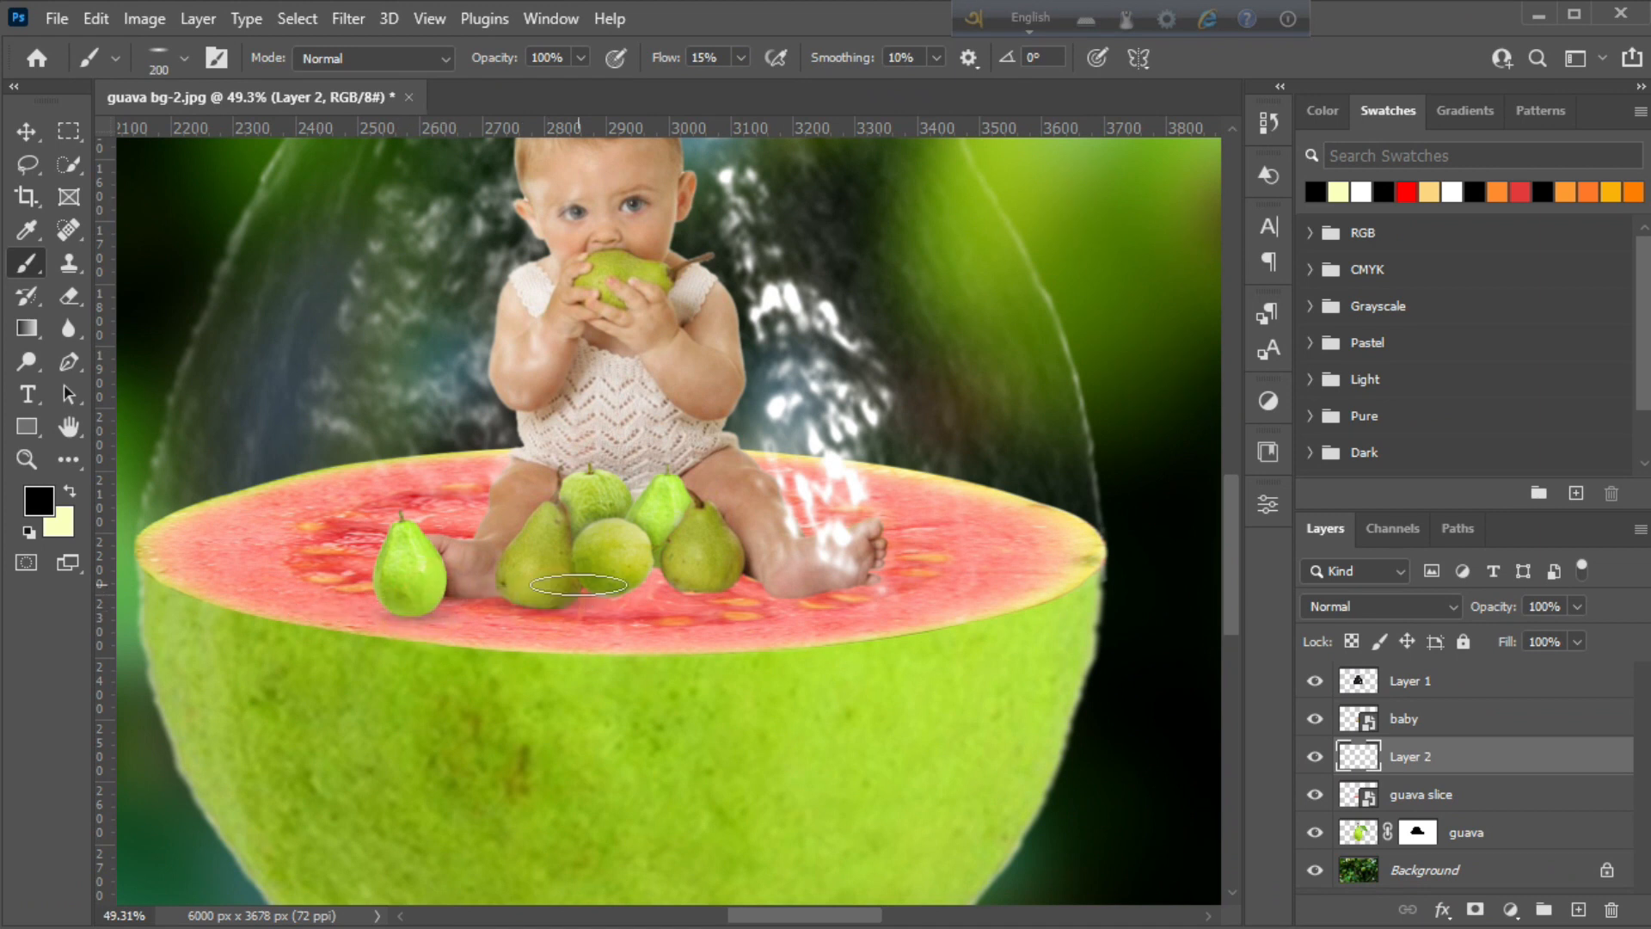
pyautogui.moveTo(758, 580)
pyautogui.mouseDown()
pyautogui.moveTo(836, 580)
pyautogui.moveTo(852, 559)
pyautogui.moveTo(678, 571)
pyautogui.moveTo(615, 595)
pyautogui.mouseUp()
pyautogui.moveTo(482, 592)
pyautogui.mouseDown()
pyautogui.moveTo(426, 609)
pyautogui.moveTo(394, 658)
pyautogui.moveTo(395, 589)
pyautogui.mouseUp()
pyautogui.moveTo(824, 577)
pyautogui.mouseDown()
pyautogui.moveTo(800, 596)
pyautogui.moveTo(631, 594)
pyautogui.mouseUp()
# Adjust the brush tip, paint more shadow beneath the fruits and feet, and set Layer 2's fill to 95%.
pyautogui.click(160, 46)
pyautogui.moveTo(80, 149); pyautogui.dragTo(81, 154)
pyautogui.click(618, 594)
pyautogui.press('[')
pyautogui.moveTo(609, 591); pyautogui.dragTo(710, 590)
pyautogui.moveTo(500, 599); pyautogui.dragTo(401, 611)
pyautogui.scroll(1, 549, 581)
pyautogui.moveTo(878, 568); pyautogui.dragTo(860, 593)
pyautogui.scroll(-1, 740, 606)
pyautogui.press('z')
pyautogui.moveTo(622, 615)
pyautogui.mouseDown()
pyautogui.moveTo(602, 611)
pyautogui.moveTo(692, 621)
pyautogui.mouseUp()
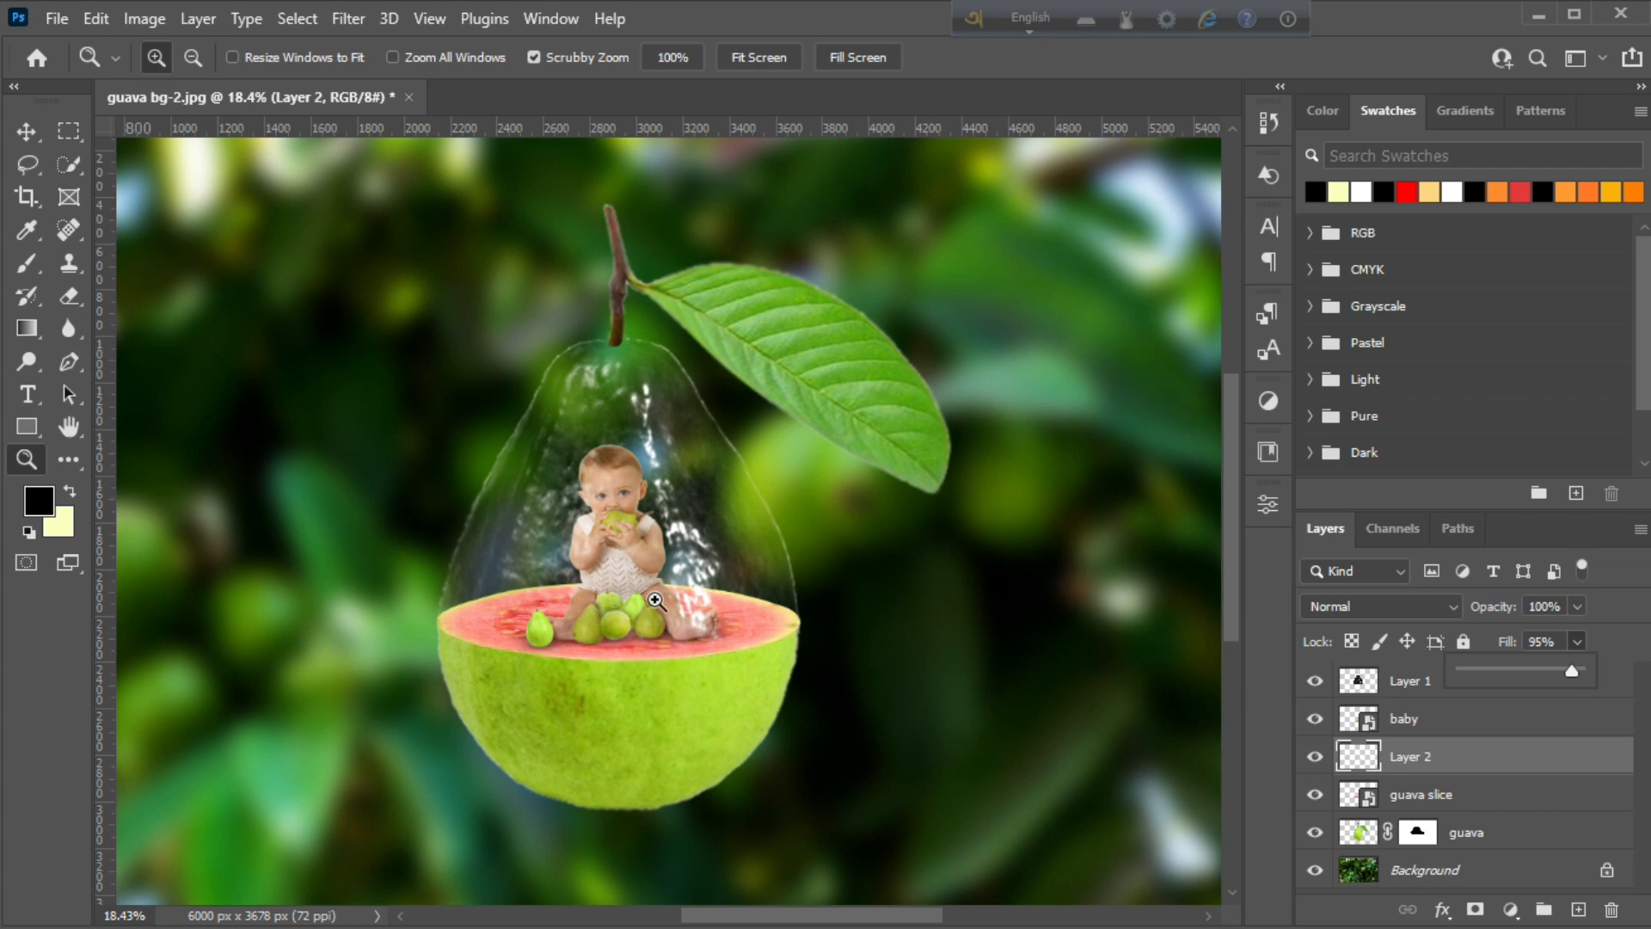
# Add a Gradient Fill layer at the top of the layer stack and set its style to Radial.
pyautogui.scroll(-1, 655, 600)
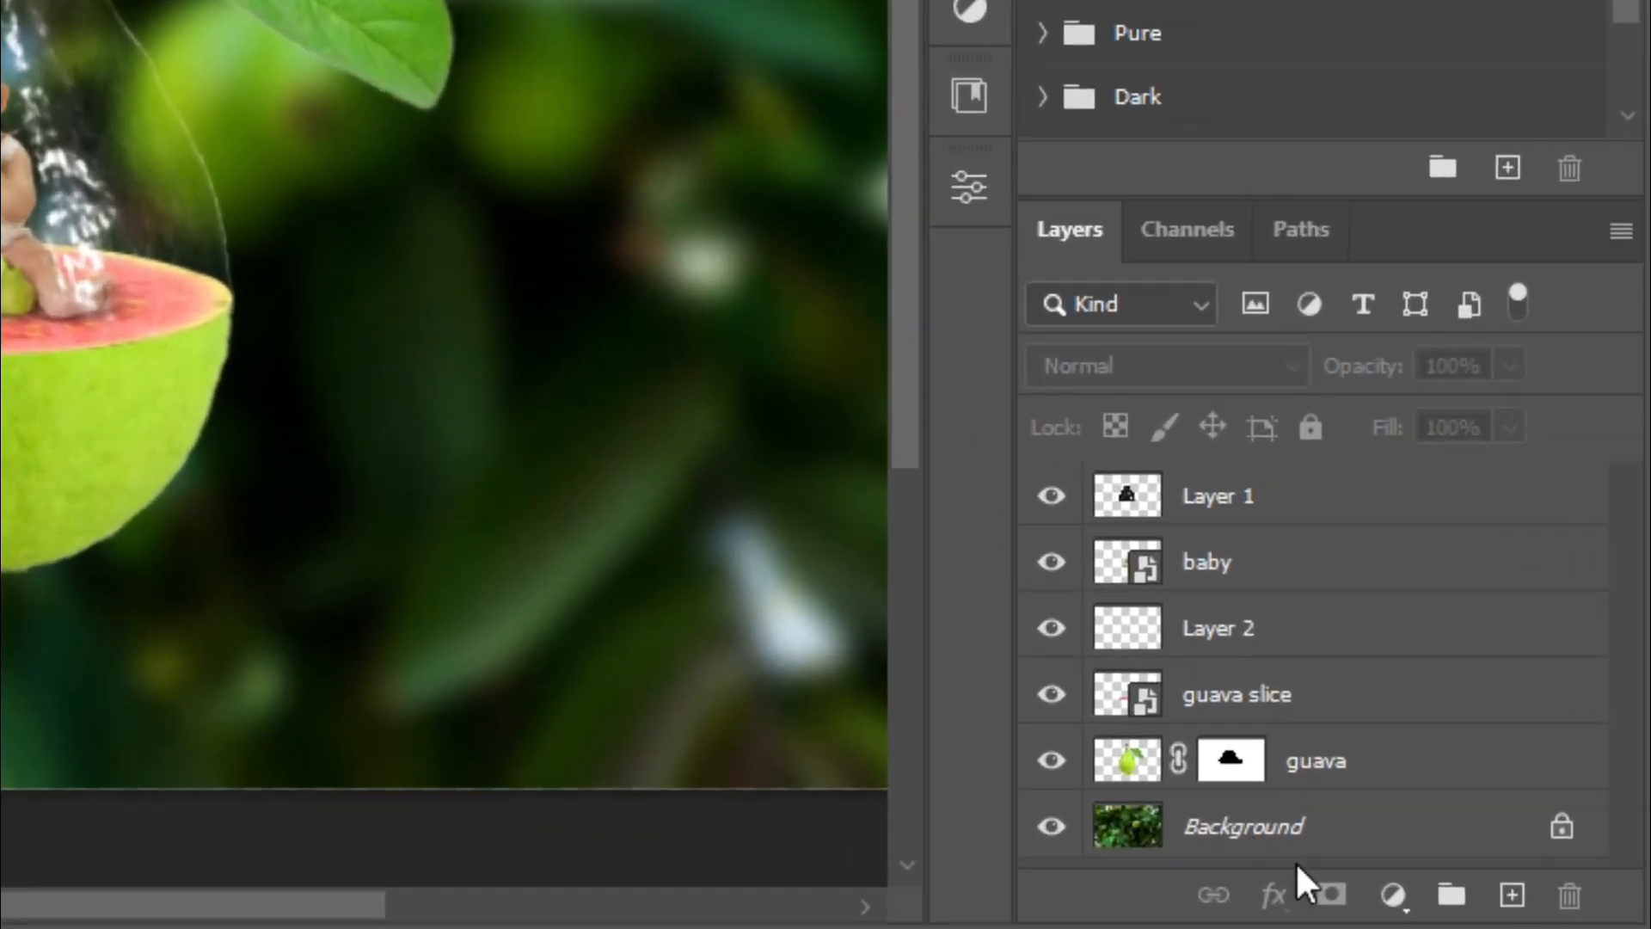
pyautogui.click(1392, 896)
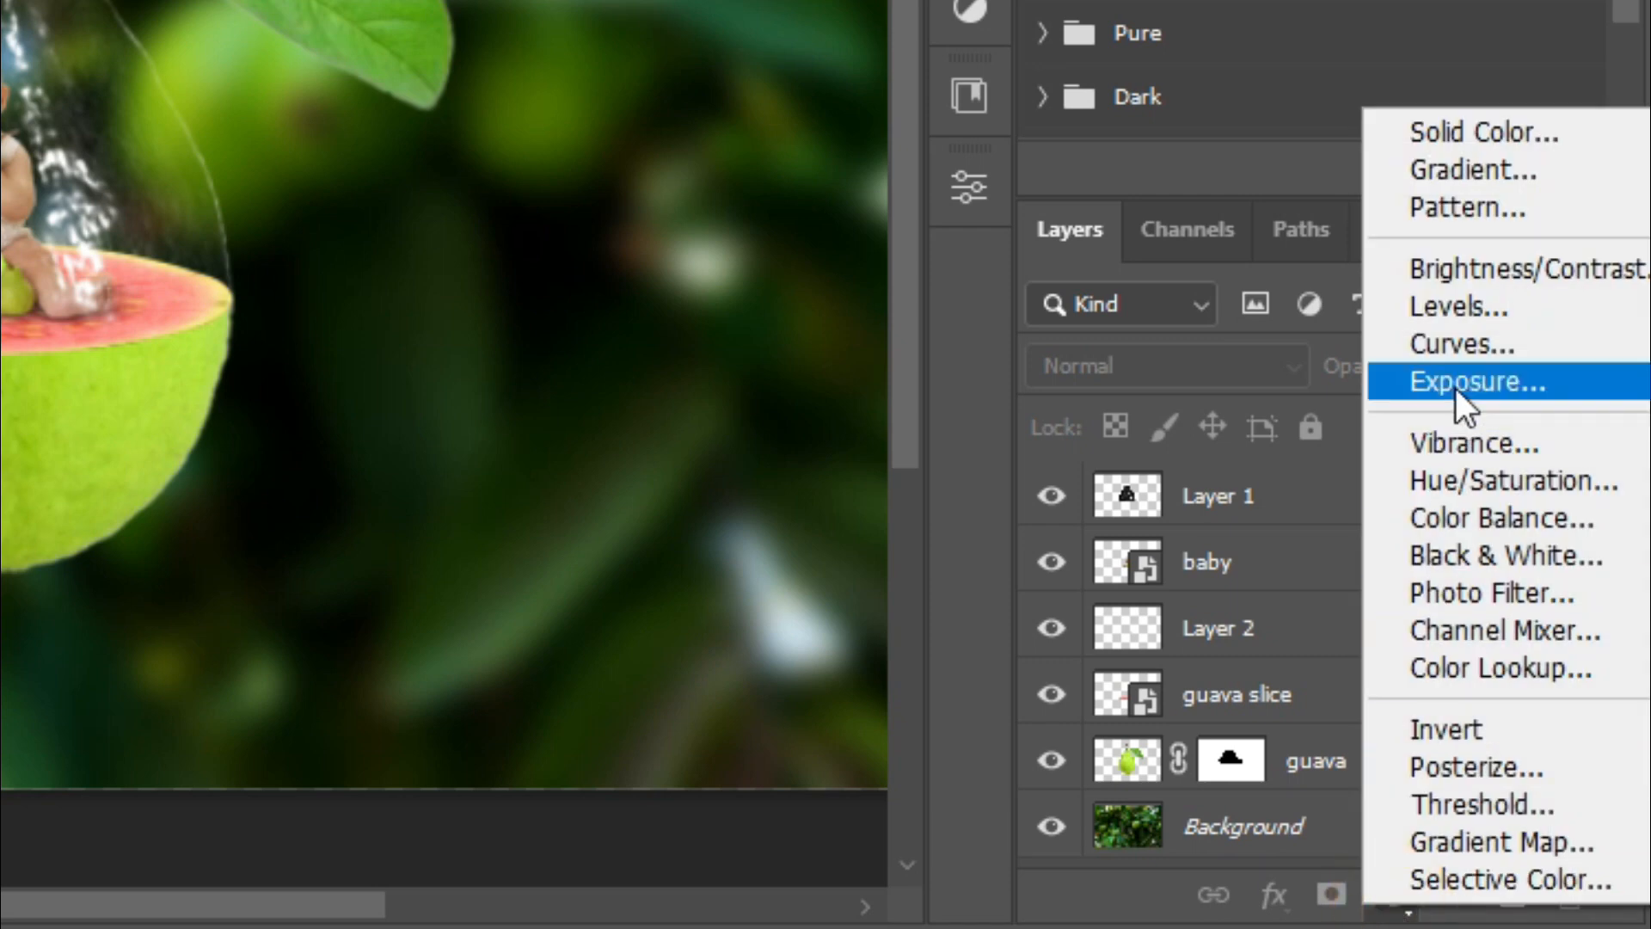
pyautogui.click(1501, 160)
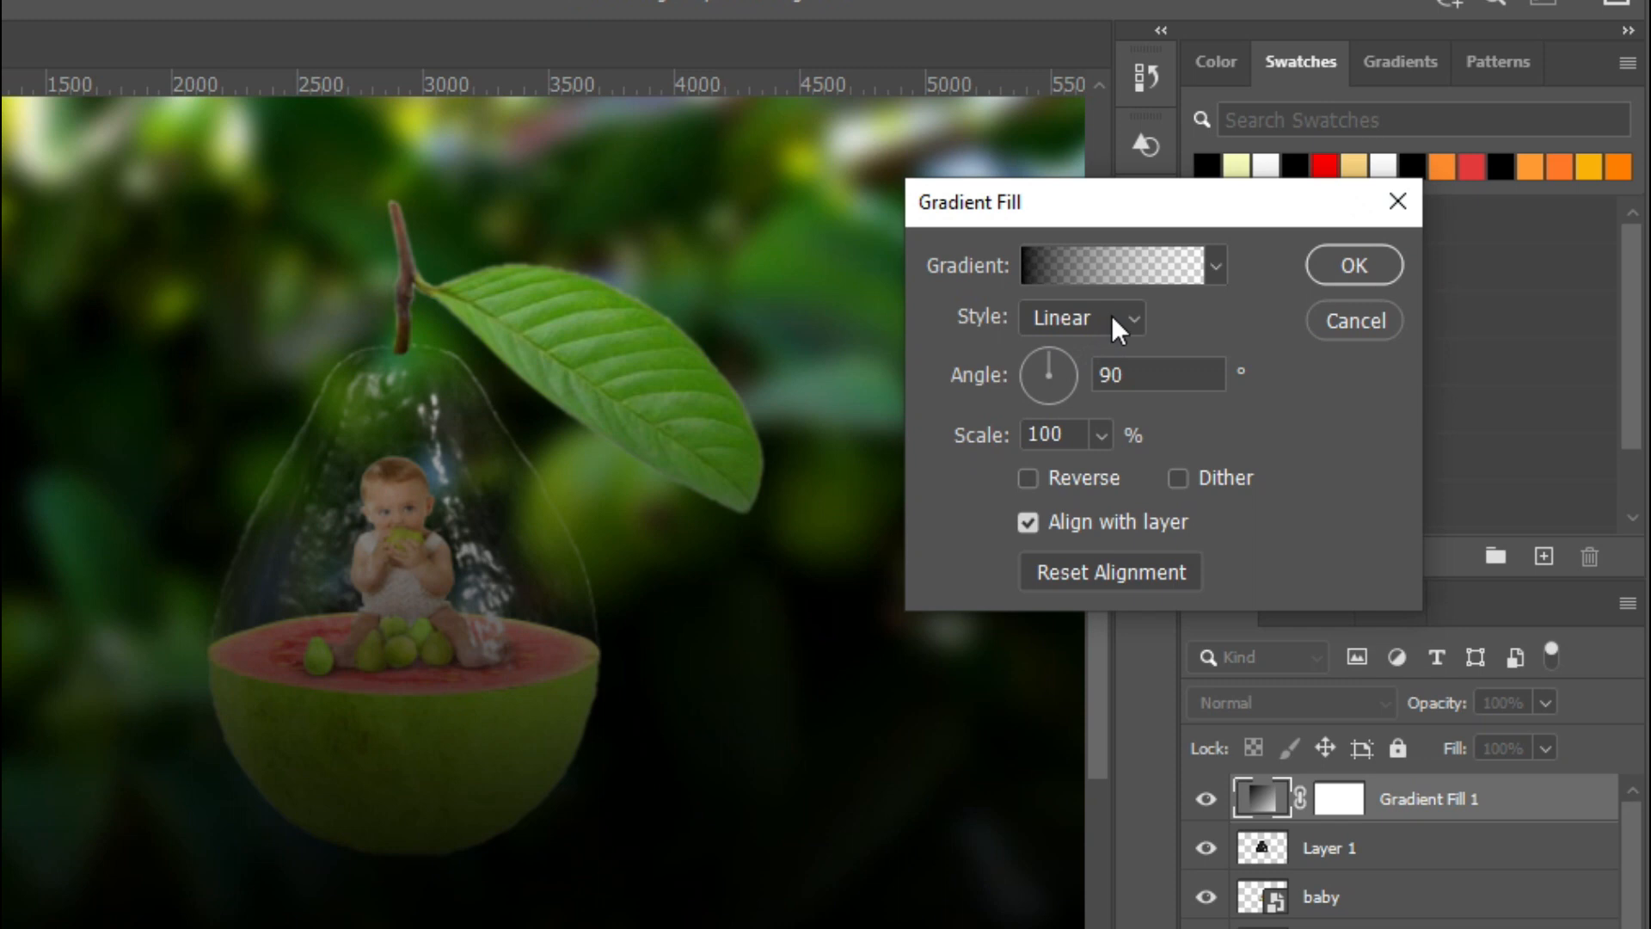
pyautogui.click(1113, 315)
pyautogui.click(1079, 378)
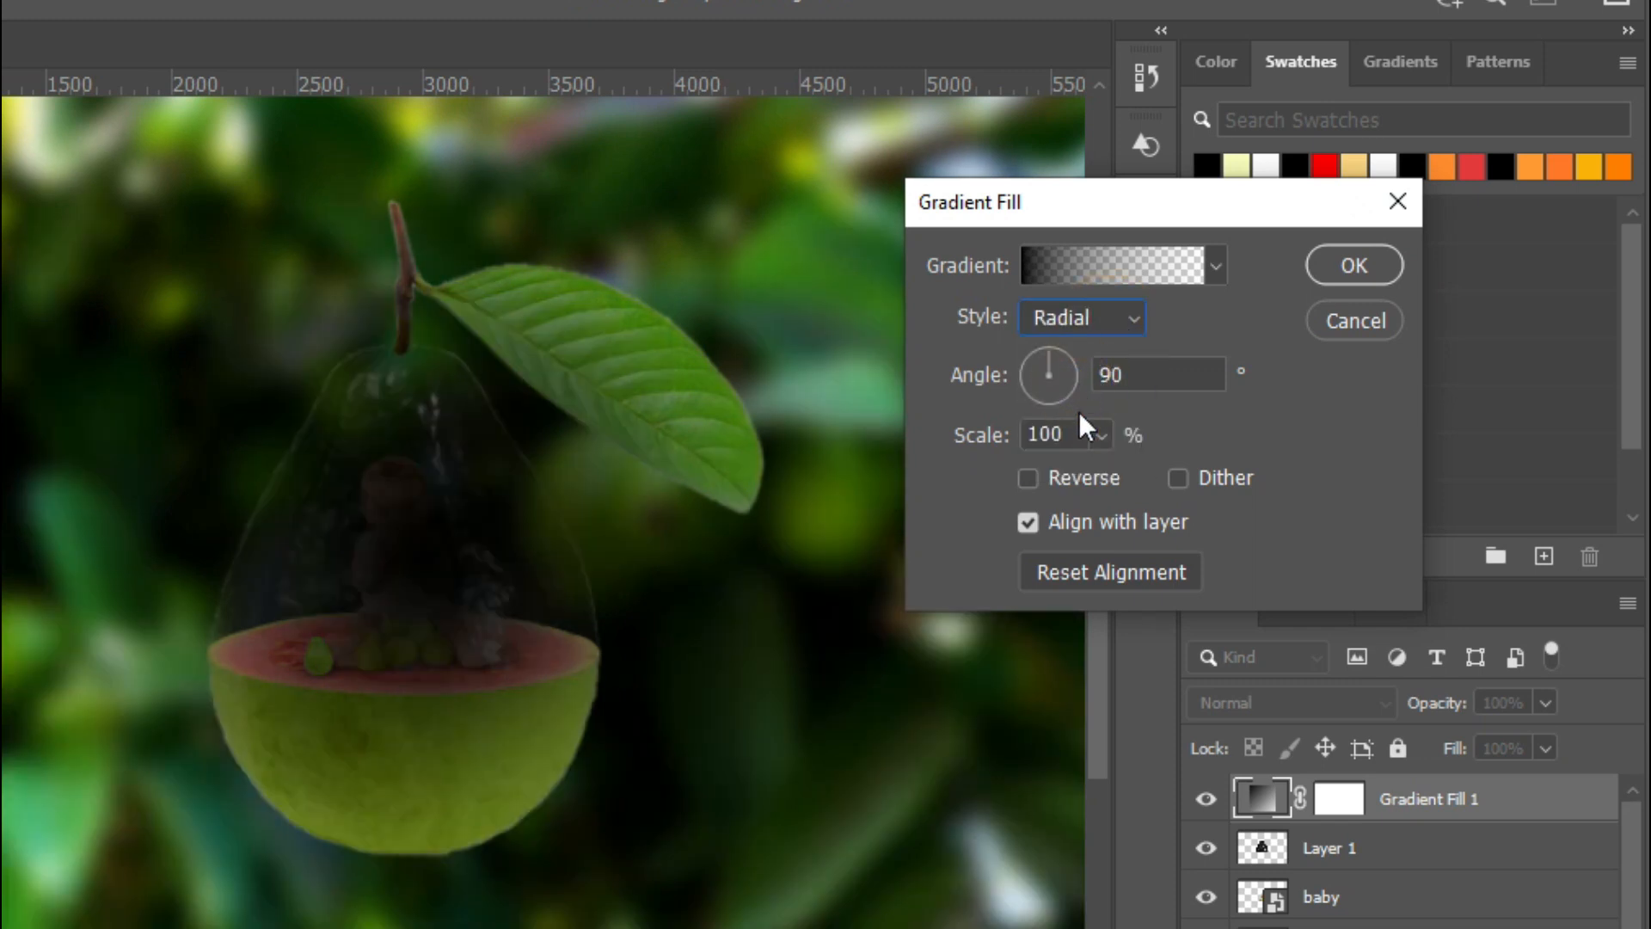
# Set the gradient's starting color stop to white (ffffff).
pyautogui.click(1101, 268)
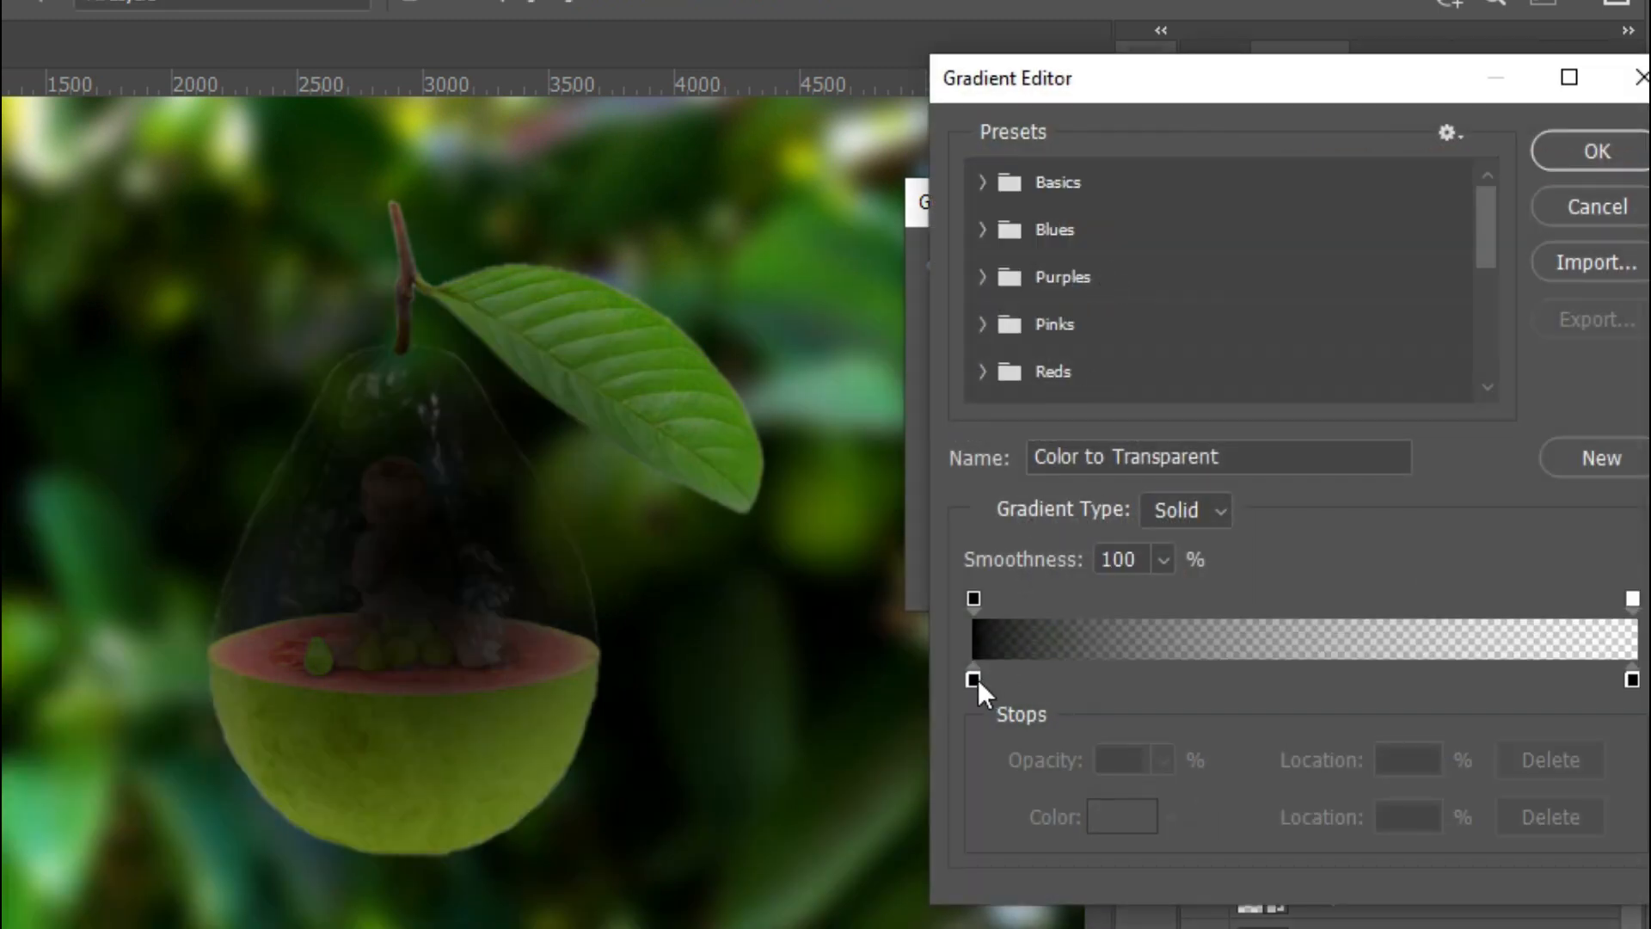
pyautogui.click(973, 679)
pyautogui.click(1115, 814)
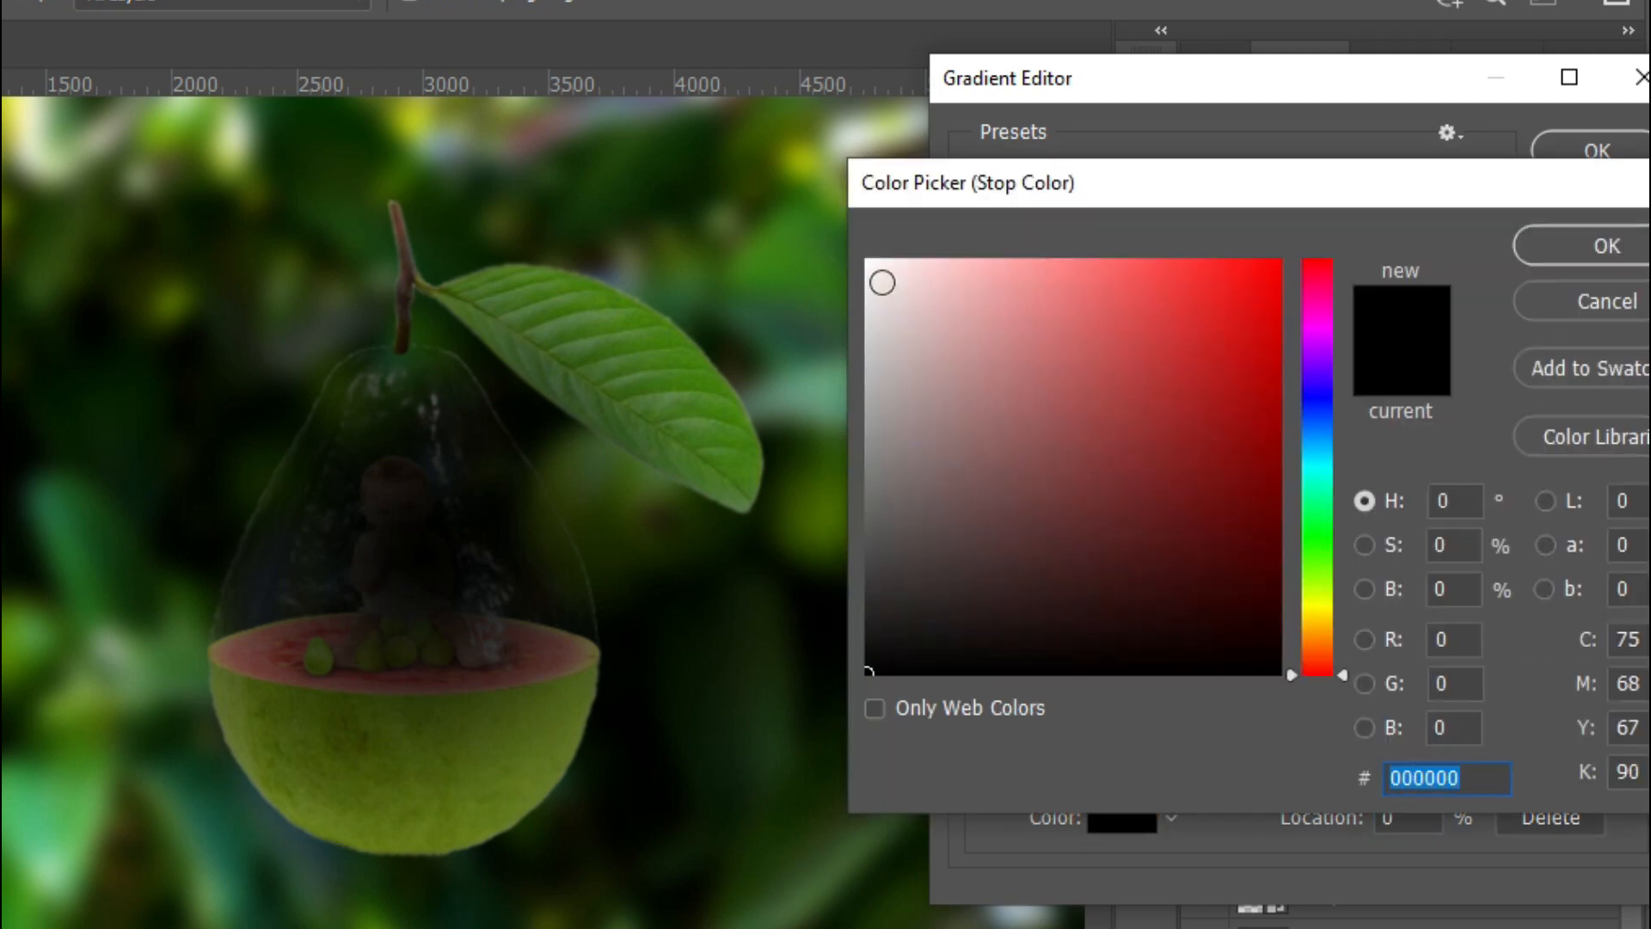
pyautogui.write('ffffff')
pyautogui.click(1605, 247)
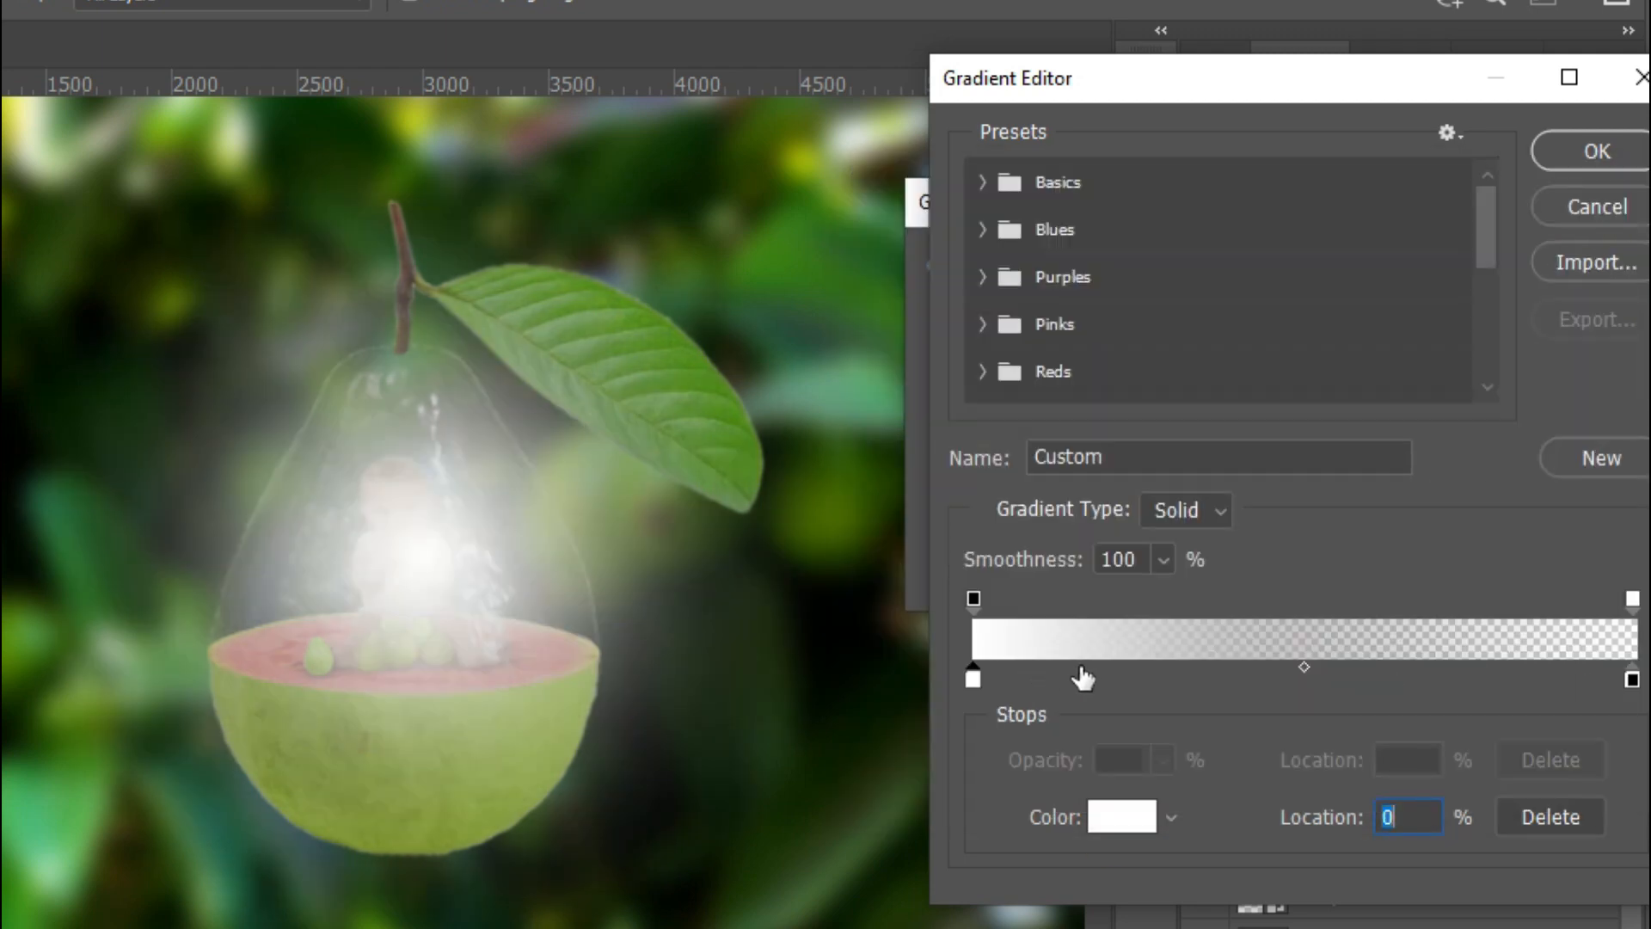
# Add a color stop at 17% in the gradient and color it light yellow (fde39e).
pyautogui.click(1087, 679)
pyautogui.click(1135, 810)
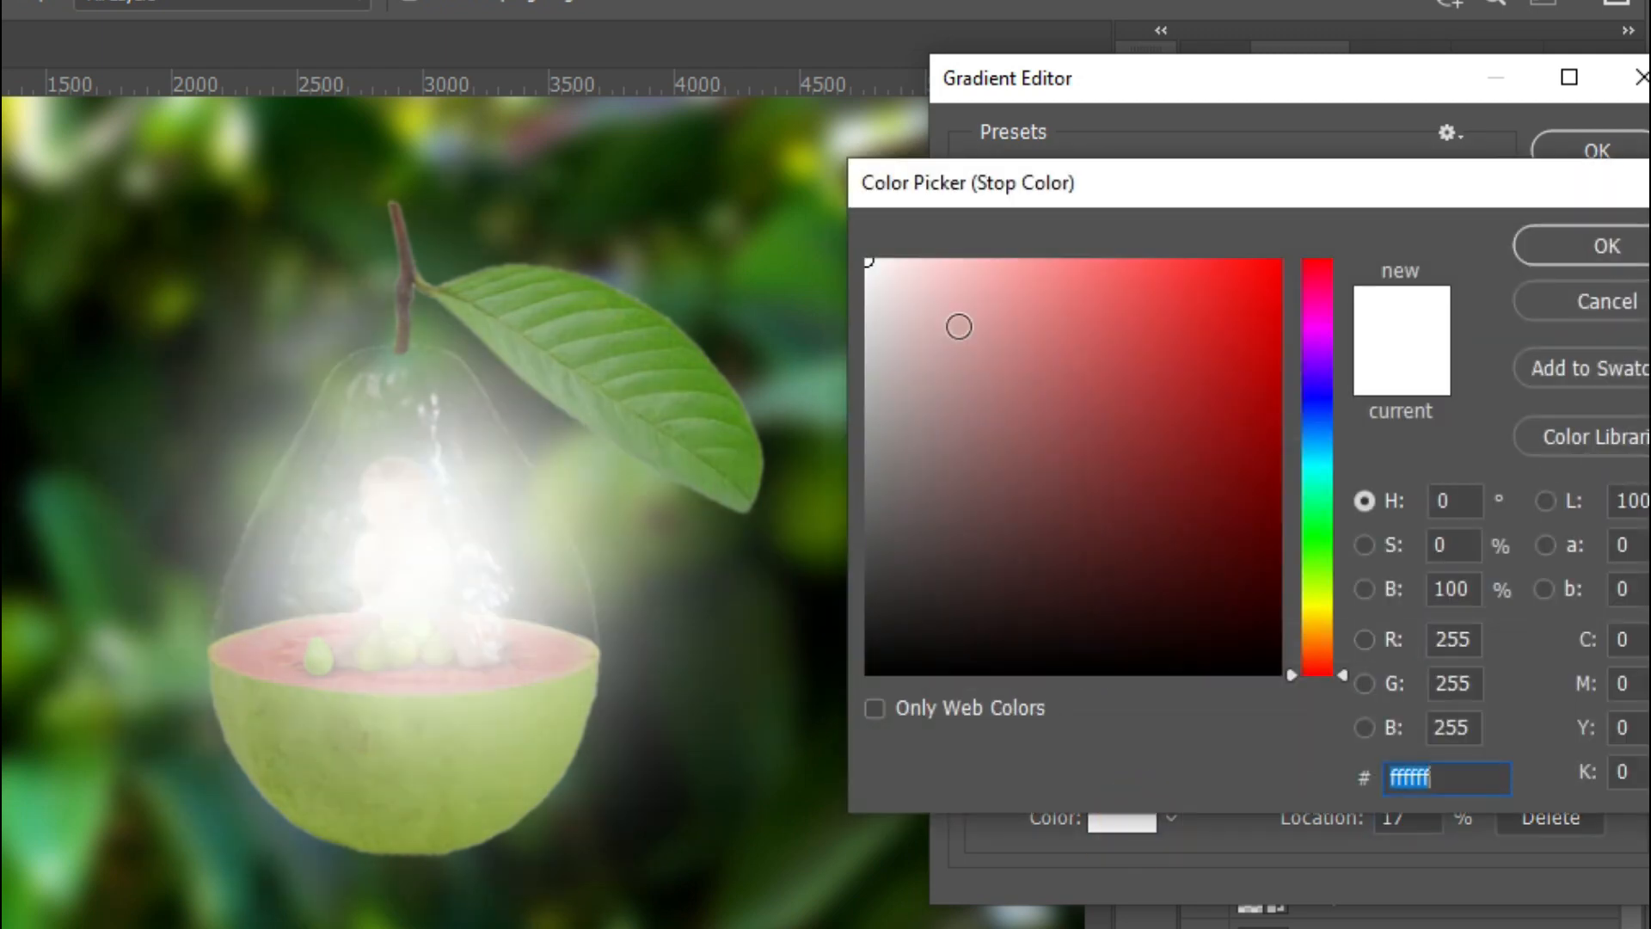
pyautogui.click(1313, 628)
pyautogui.click(1034, 260)
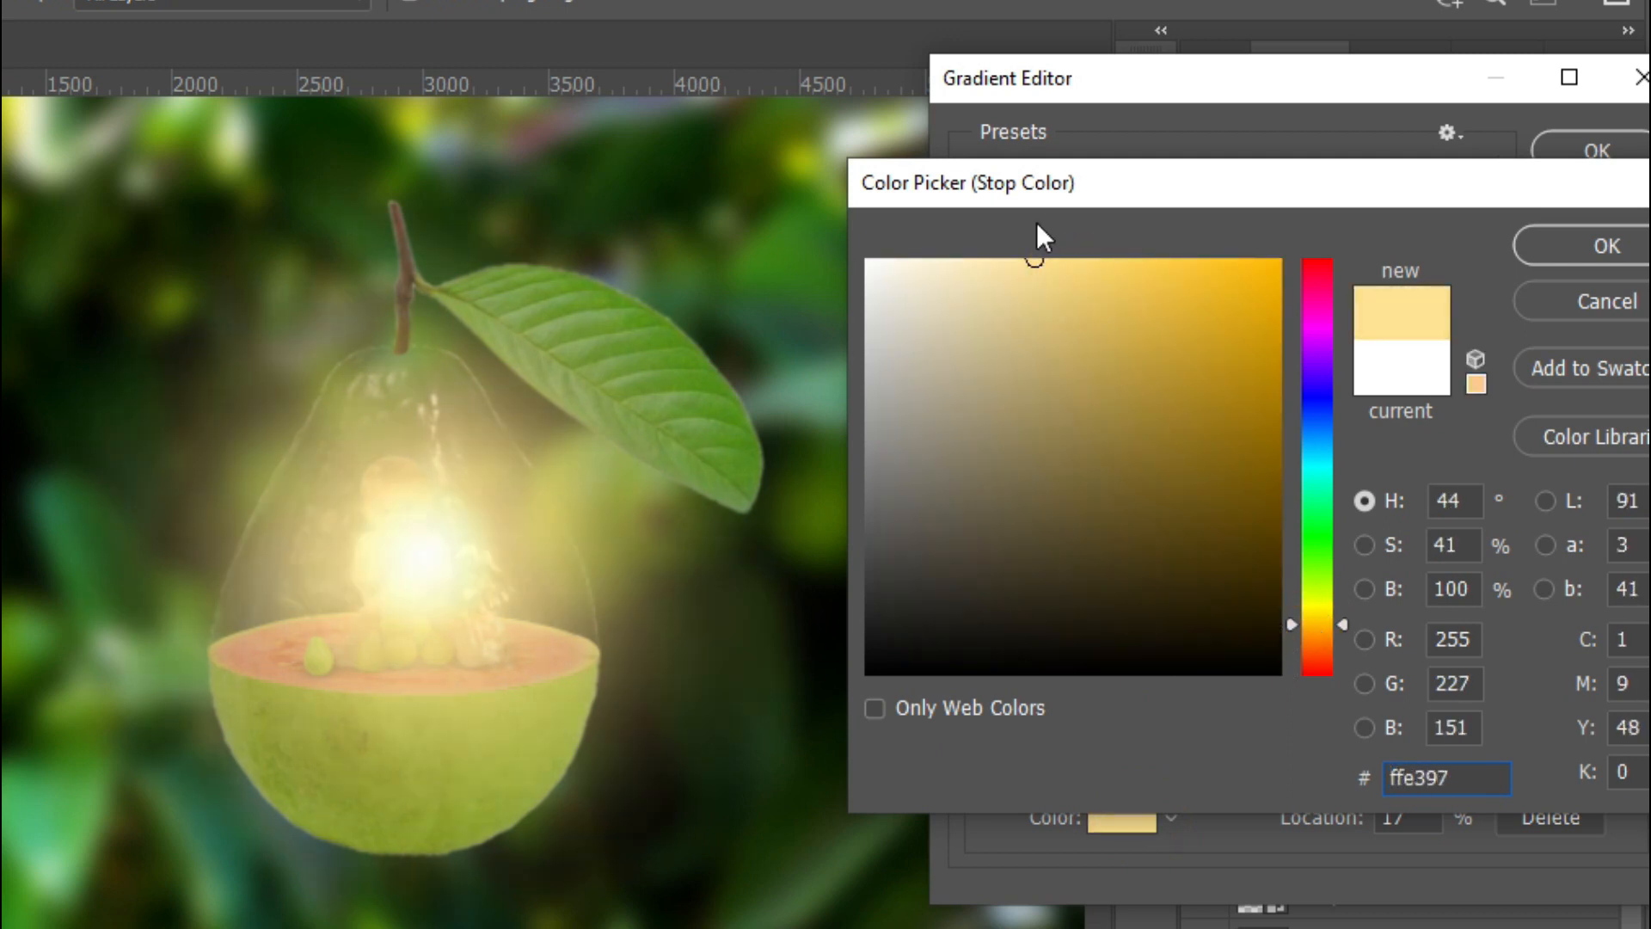
pyautogui.click(1021, 261)
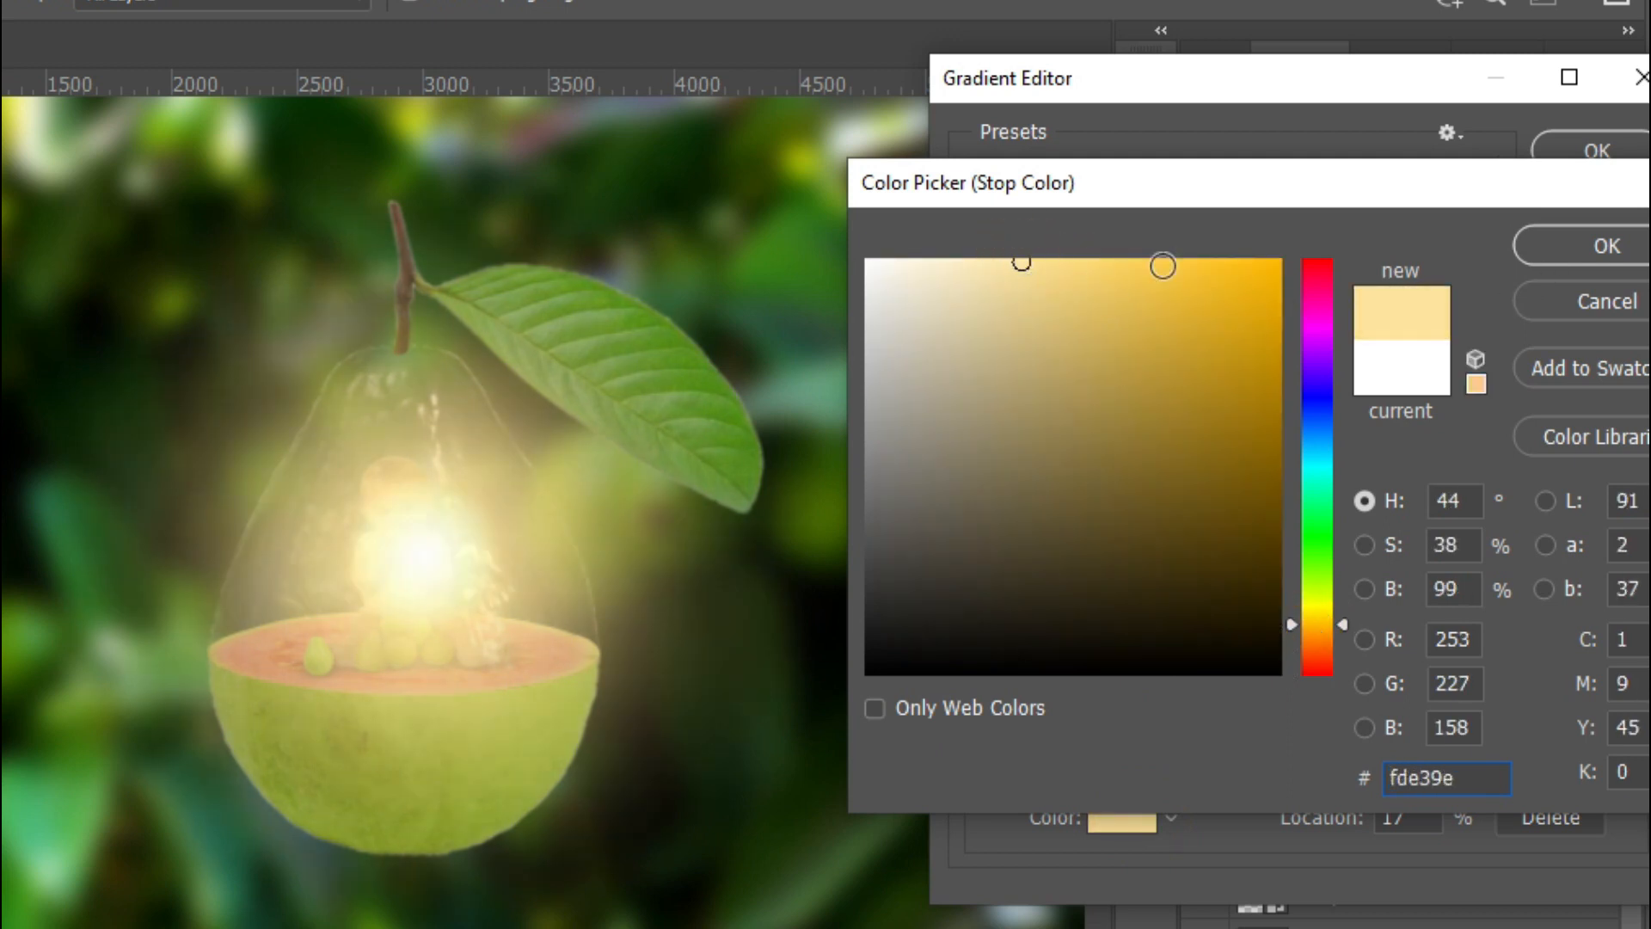
pyautogui.click(1605, 247)
# Set the gradient's end color stop at 100% to bright red and accept the edited gradient.
pyautogui.click(1632, 679)
pyautogui.click(1122, 817)
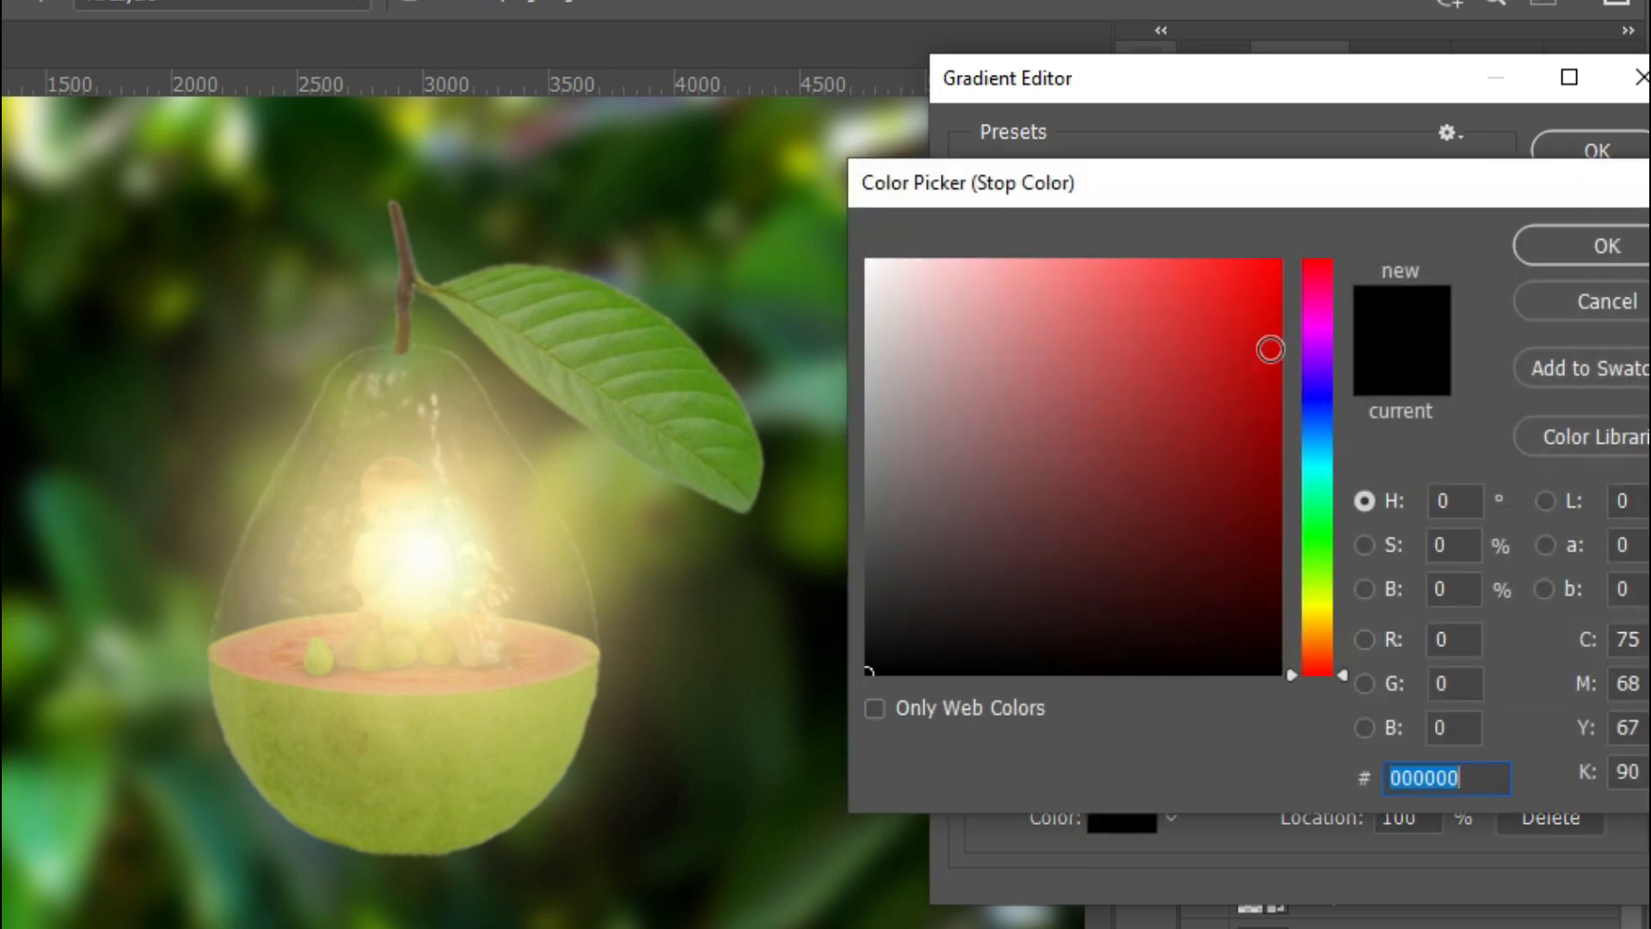
pyautogui.click(1281, 265)
pyautogui.click(1593, 233)
pyautogui.click(1586, 152)
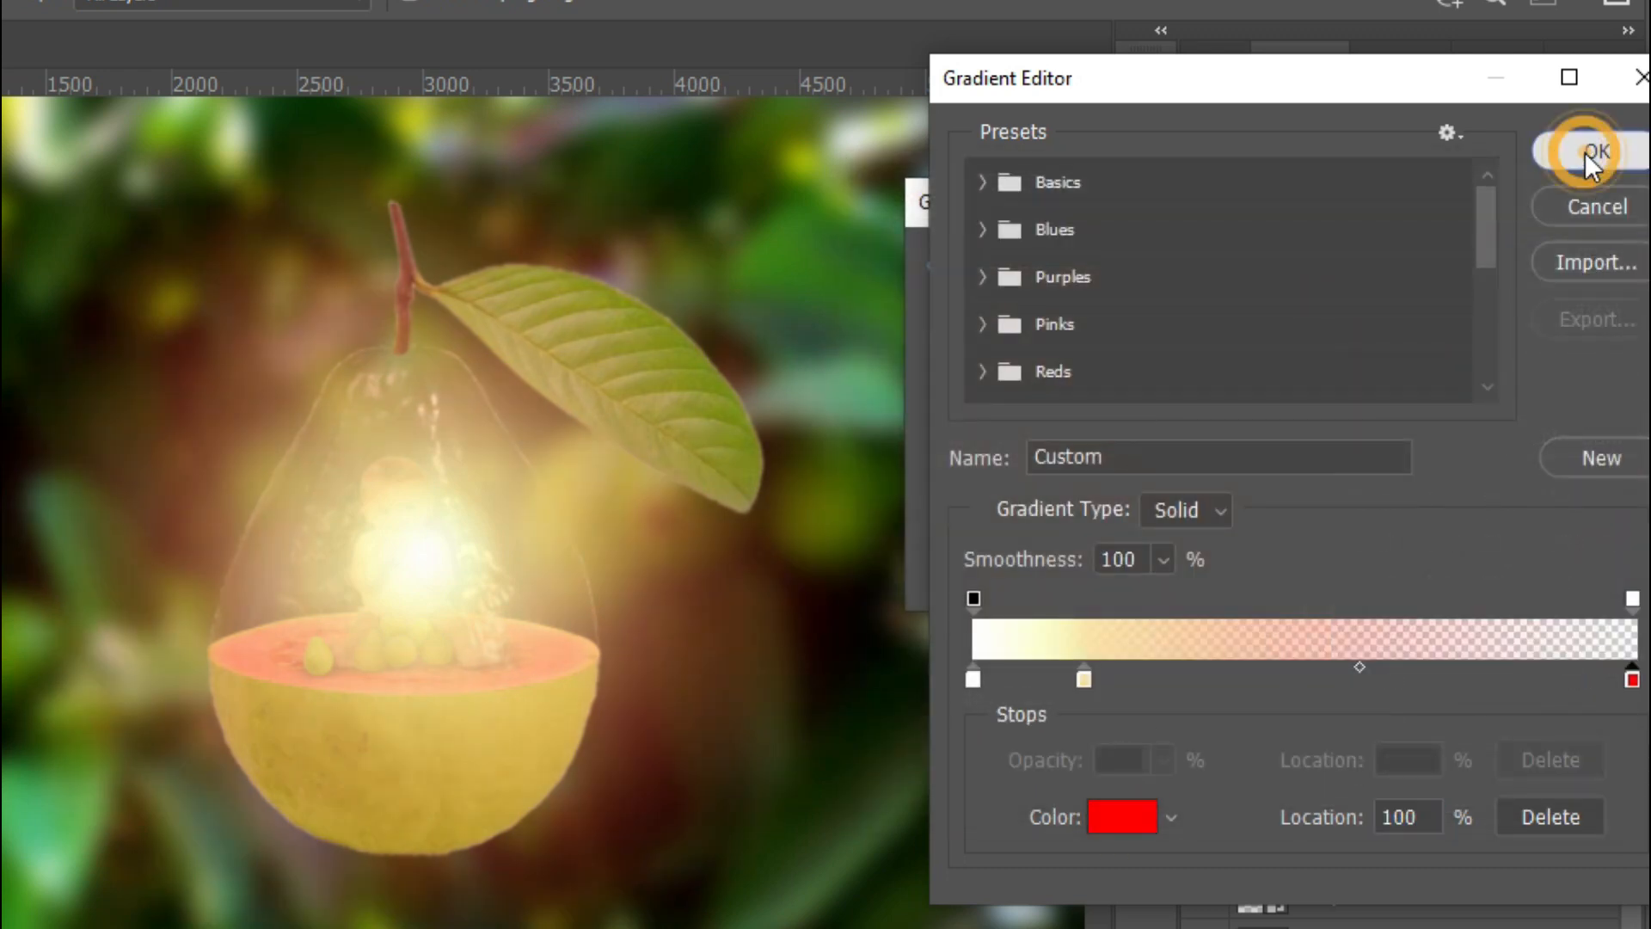
# Reduce the radial gradient's scale to 38% and position its glow beside the upper left edge of the guava.
pyautogui.click(1102, 436)
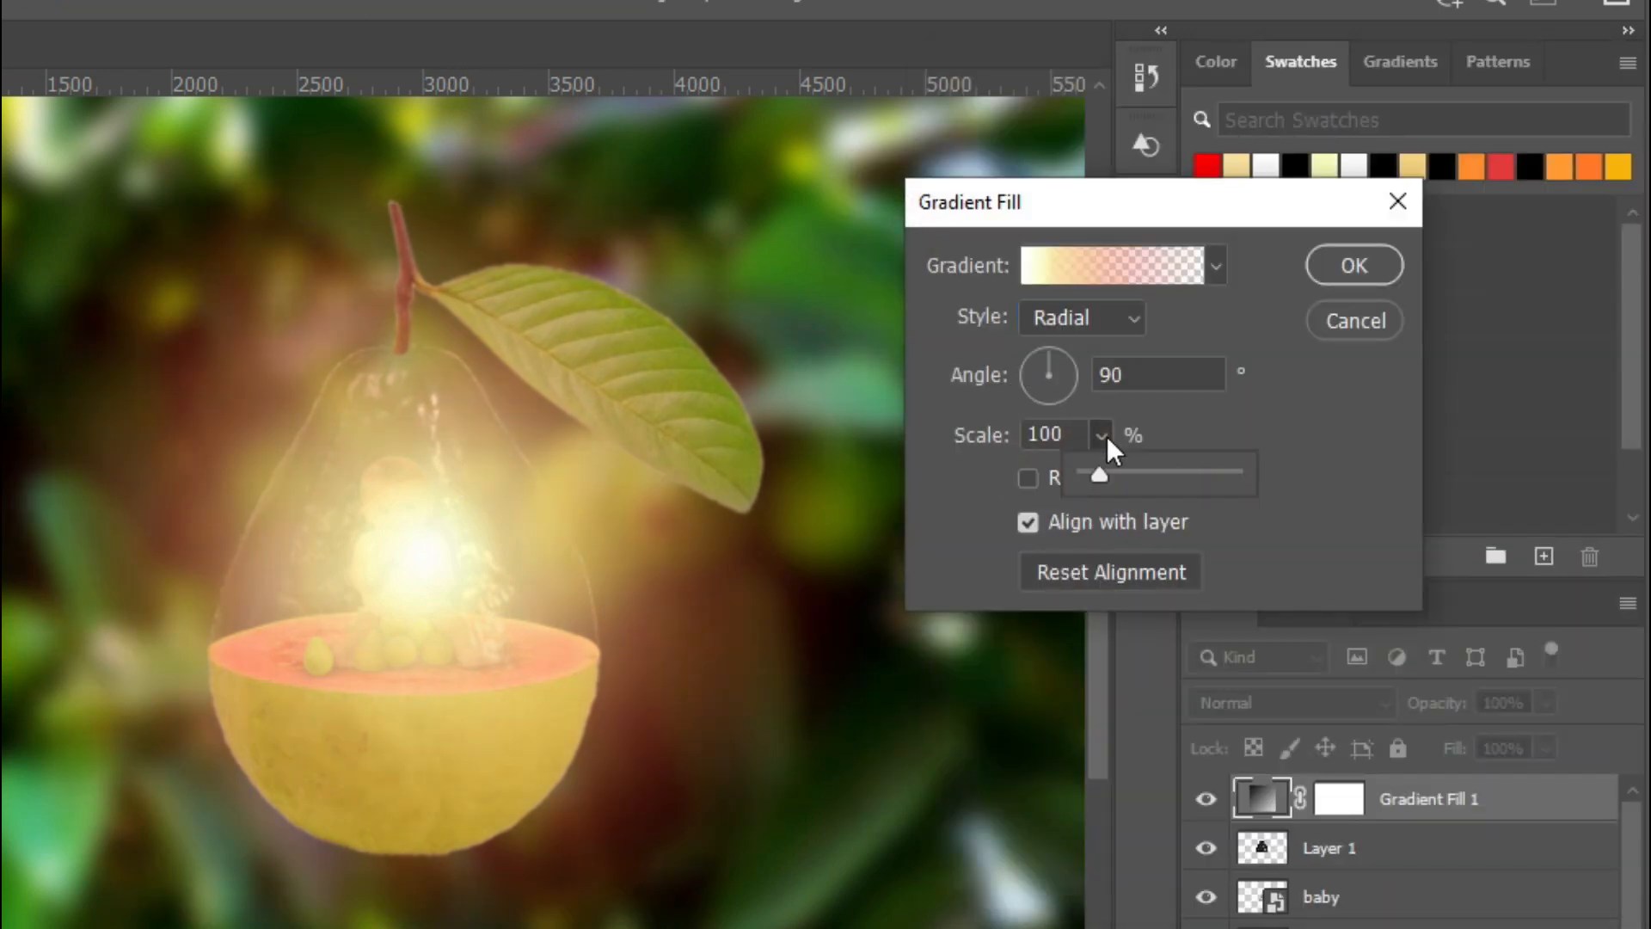
pyautogui.moveTo(1102, 468); pyautogui.dragTo(1094, 473)
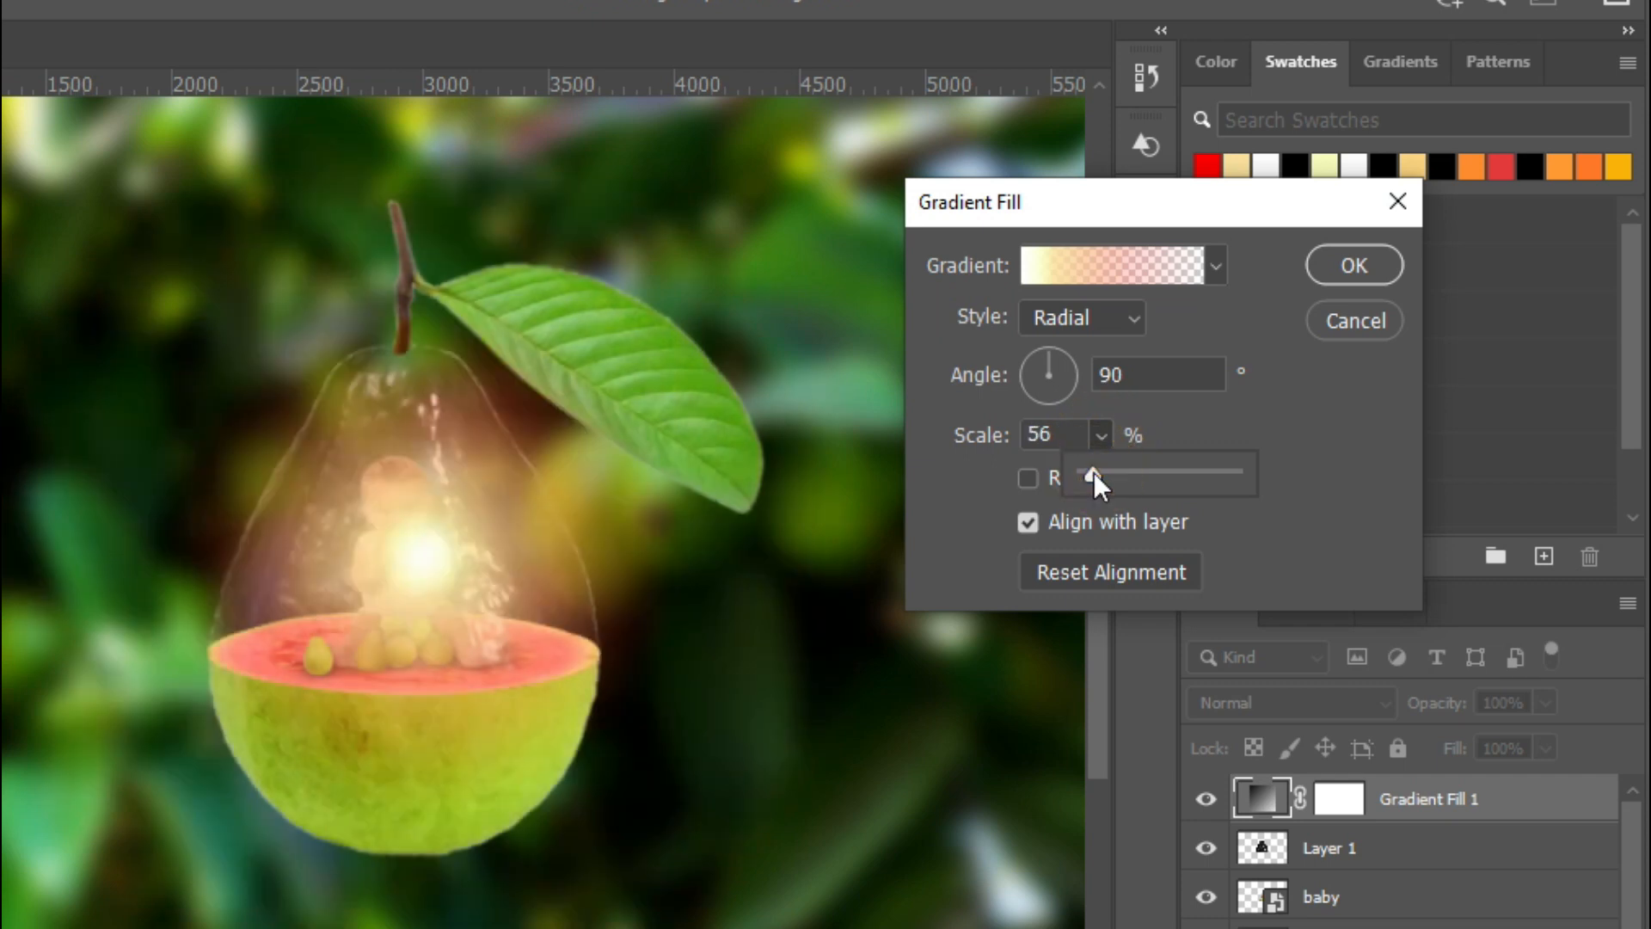
pyautogui.moveTo(430, 568); pyautogui.dragTo(282, 493)
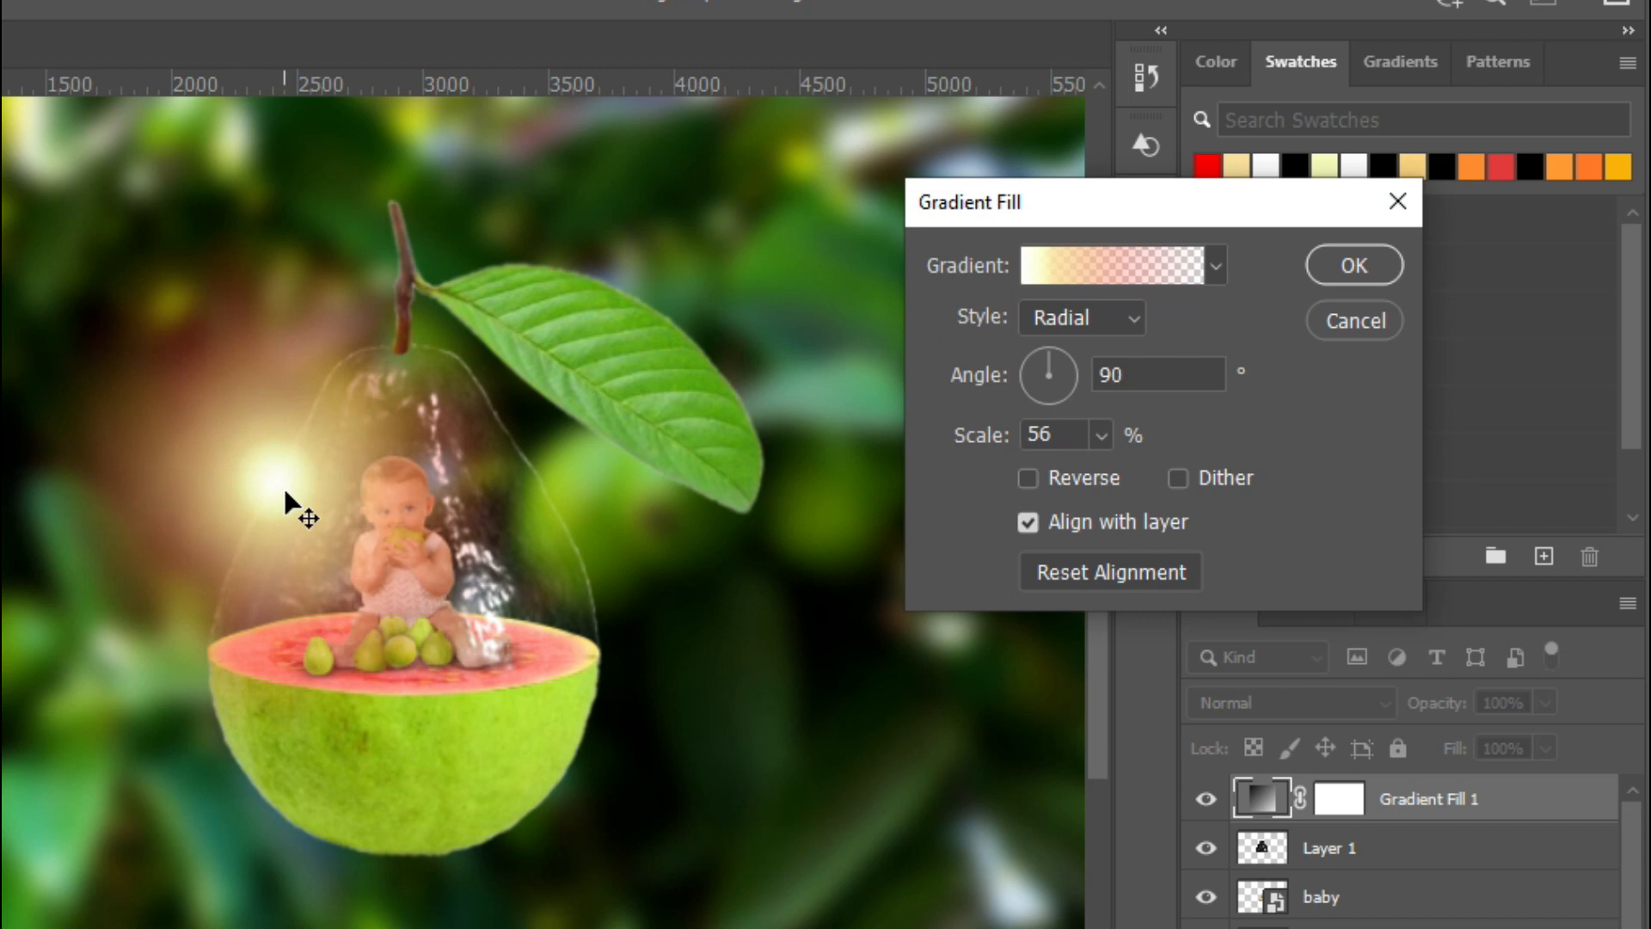
pyautogui.moveTo(1101, 435); pyautogui.dragTo(1097, 478)
pyautogui.moveTo(297, 473); pyautogui.dragTo(281, 470)
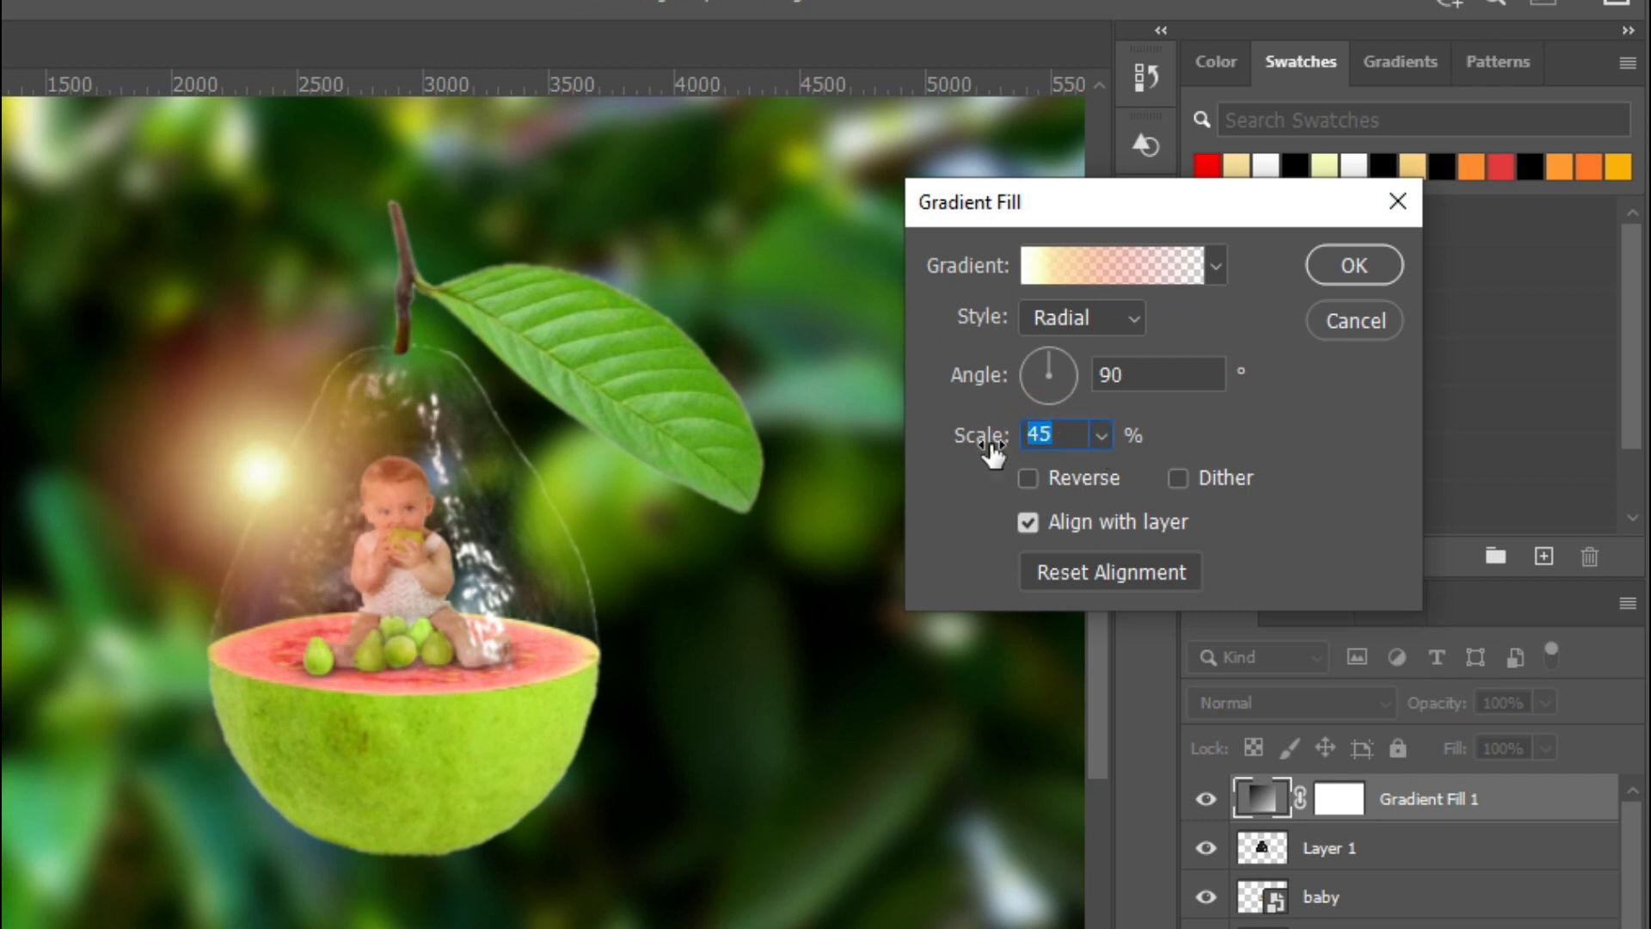
pyautogui.write('35')
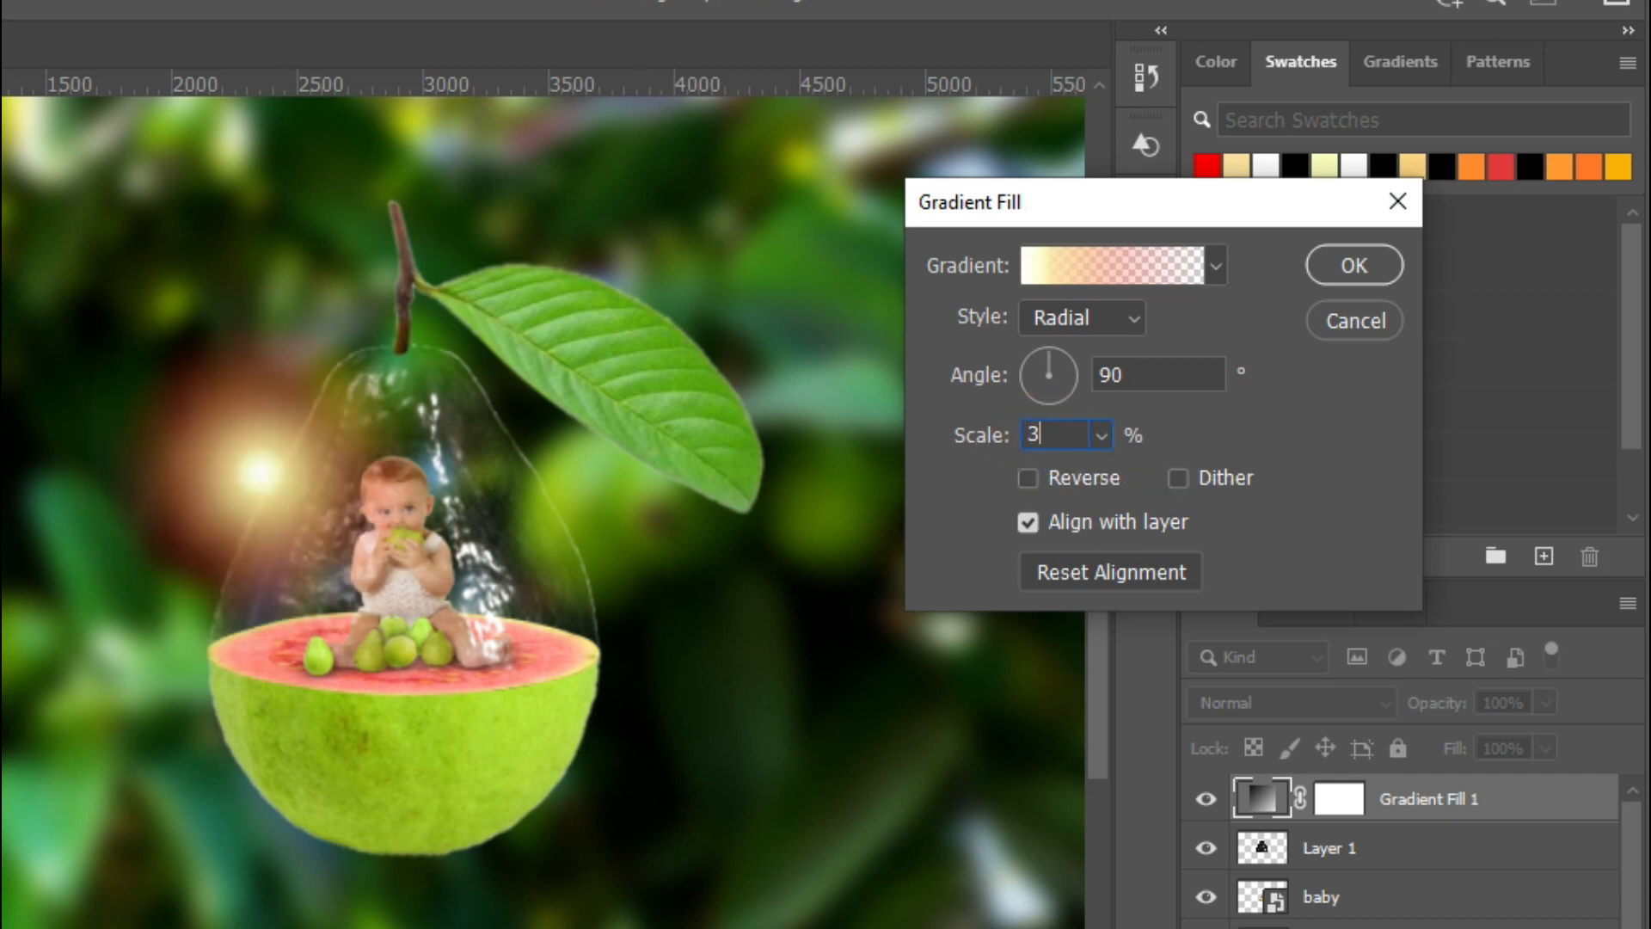
pyautogui.write('8')
pyautogui.moveTo(249, 465); pyautogui.dragTo(290, 469)
pyautogui.click(1355, 265)
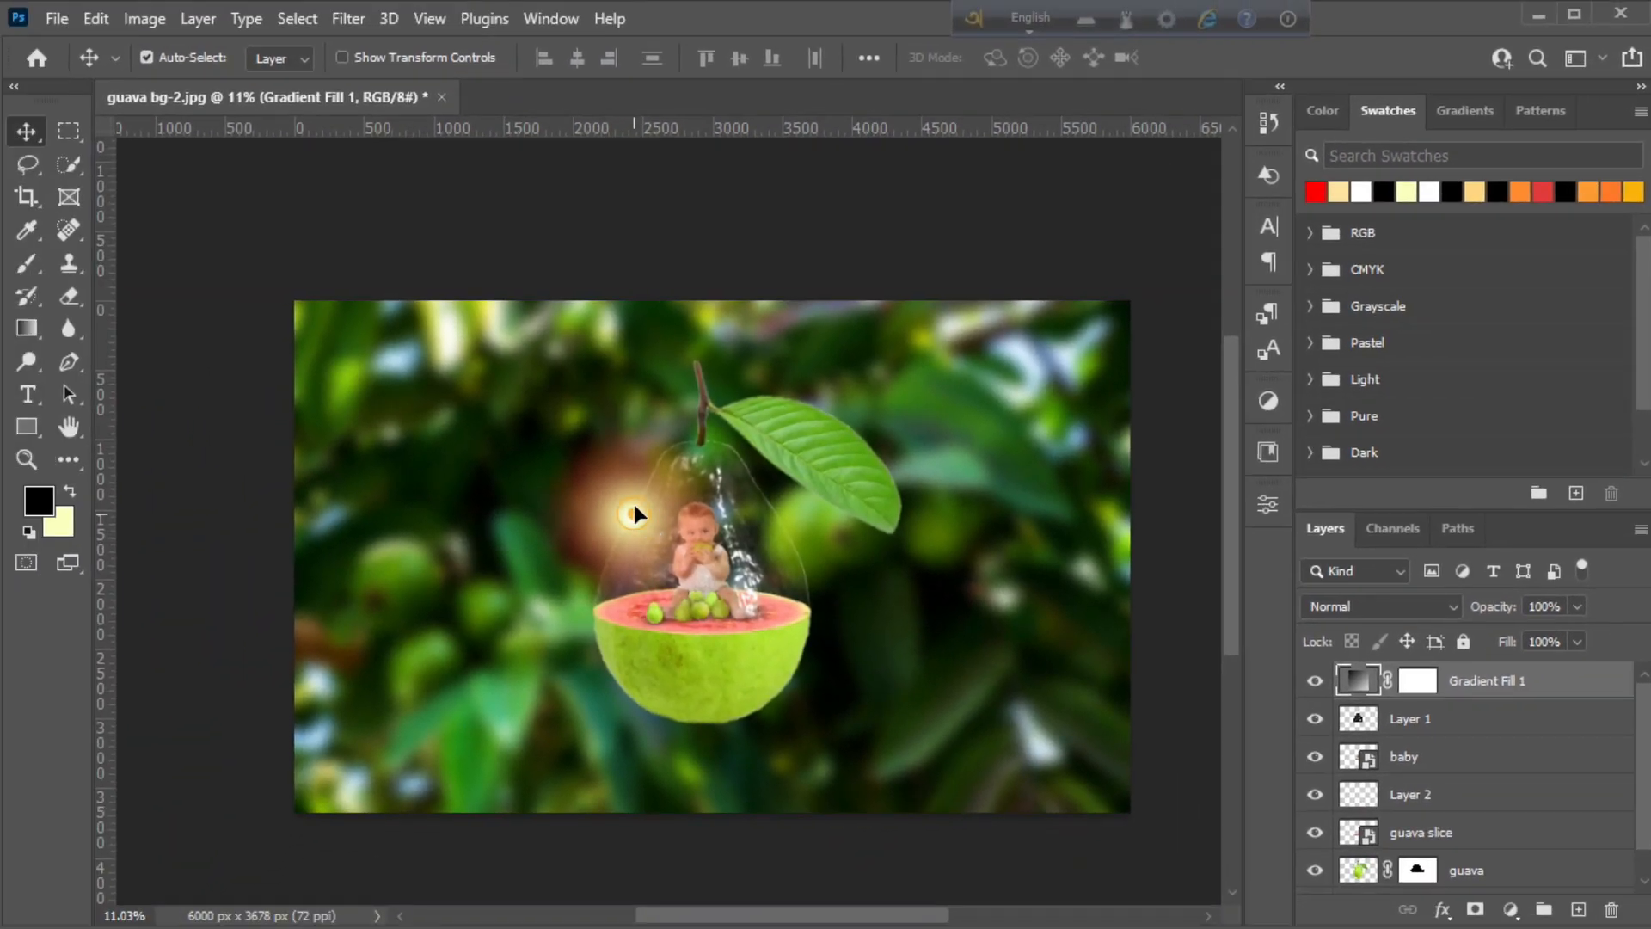
pyautogui.moveTo(268, 459); pyautogui.dragTo(268, 440)
pyautogui.moveTo(634, 496); pyautogui.dragTo(634, 507)
# Duplicate the gradient fill layer, scale the copy's gradient to 232% and place its glow in the image's upper left corner.
pyautogui.hotkey('ctrl', 'j')
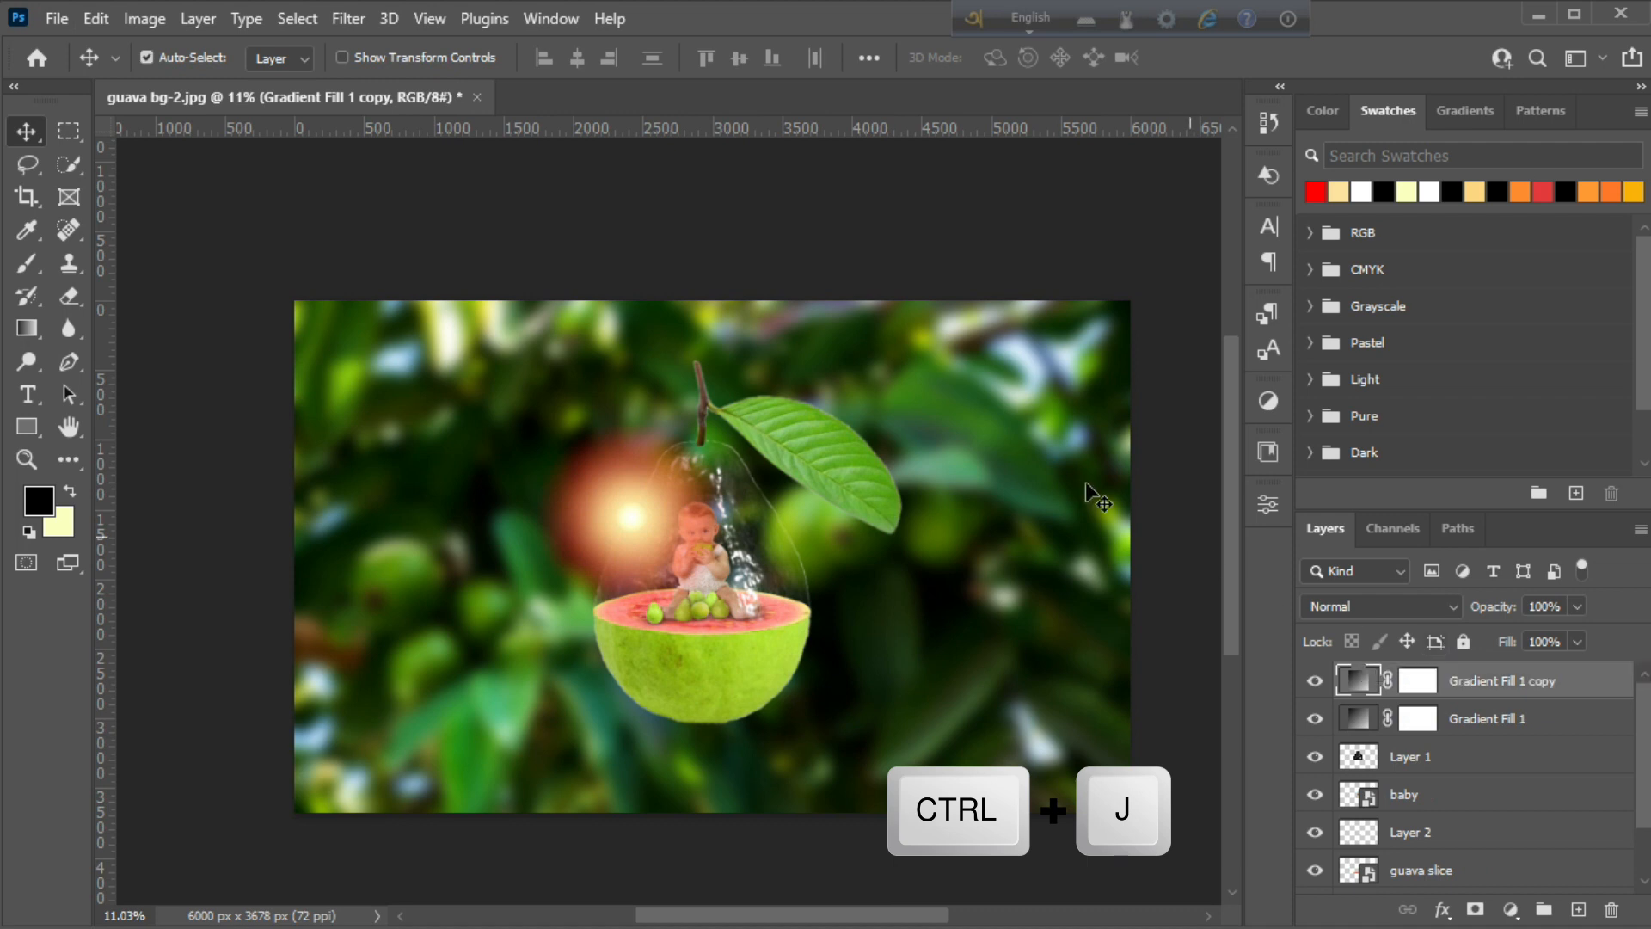
pyautogui.doubleClick(1369, 688)
pyautogui.moveTo(631, 507); pyautogui.dragTo(335, 328)
pyautogui.moveTo(1267, 436)
pyautogui.mouseDown()
pyautogui.moveTo(1250, 446)
pyautogui.moveTo(1246, 430)
pyautogui.mouseUp()
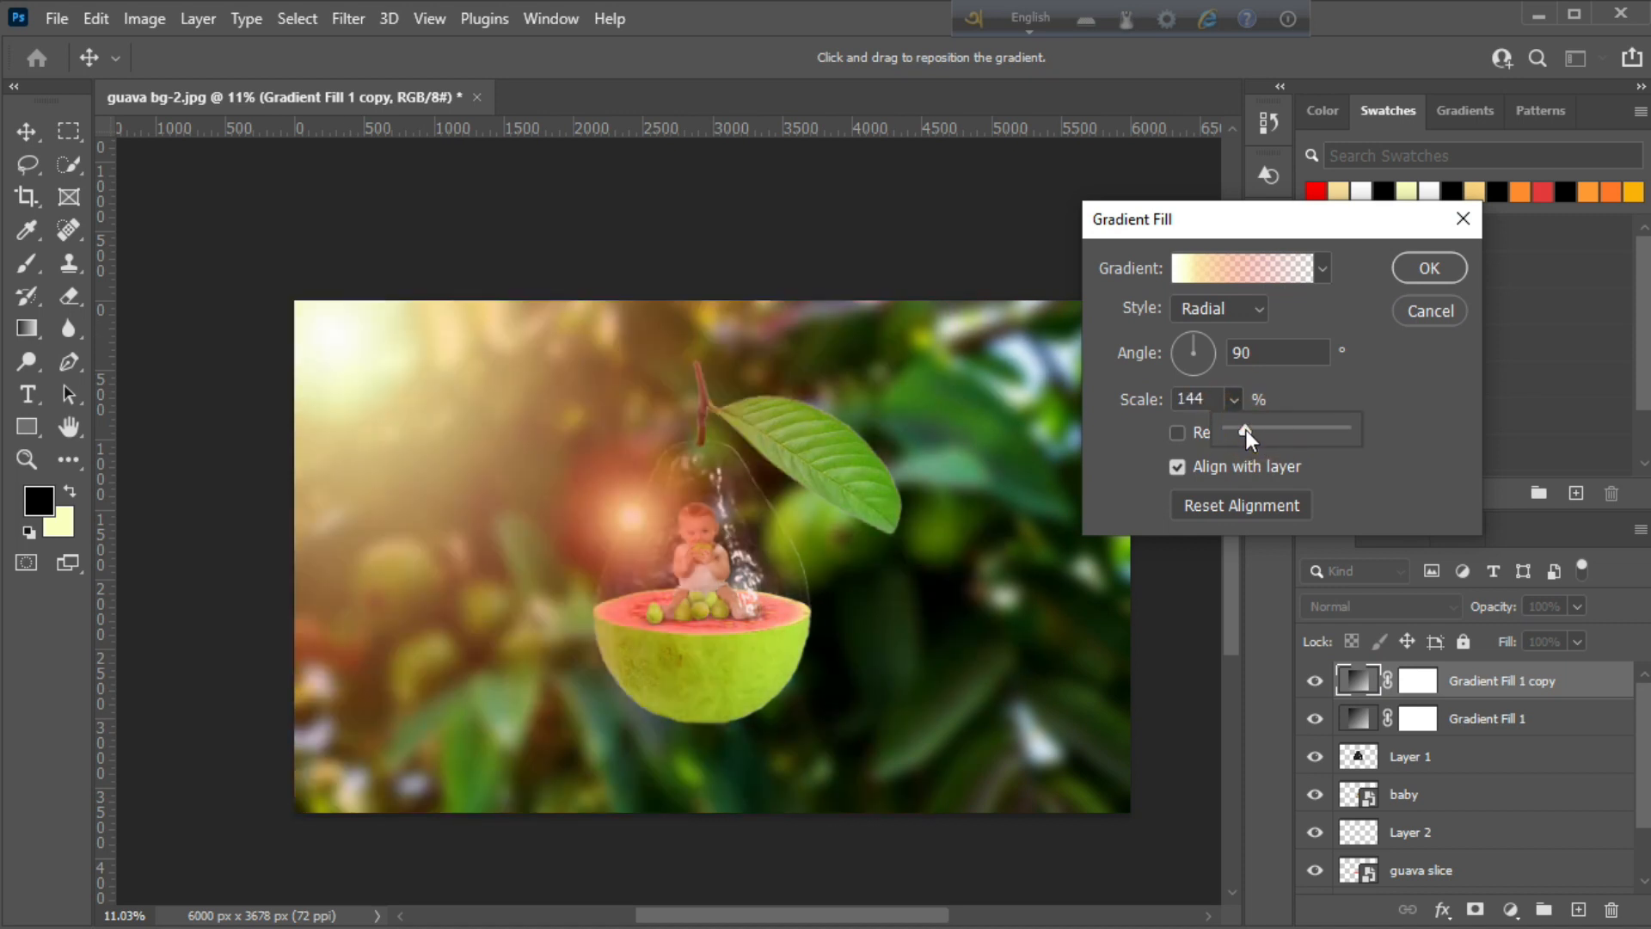
pyautogui.click(346, 350)
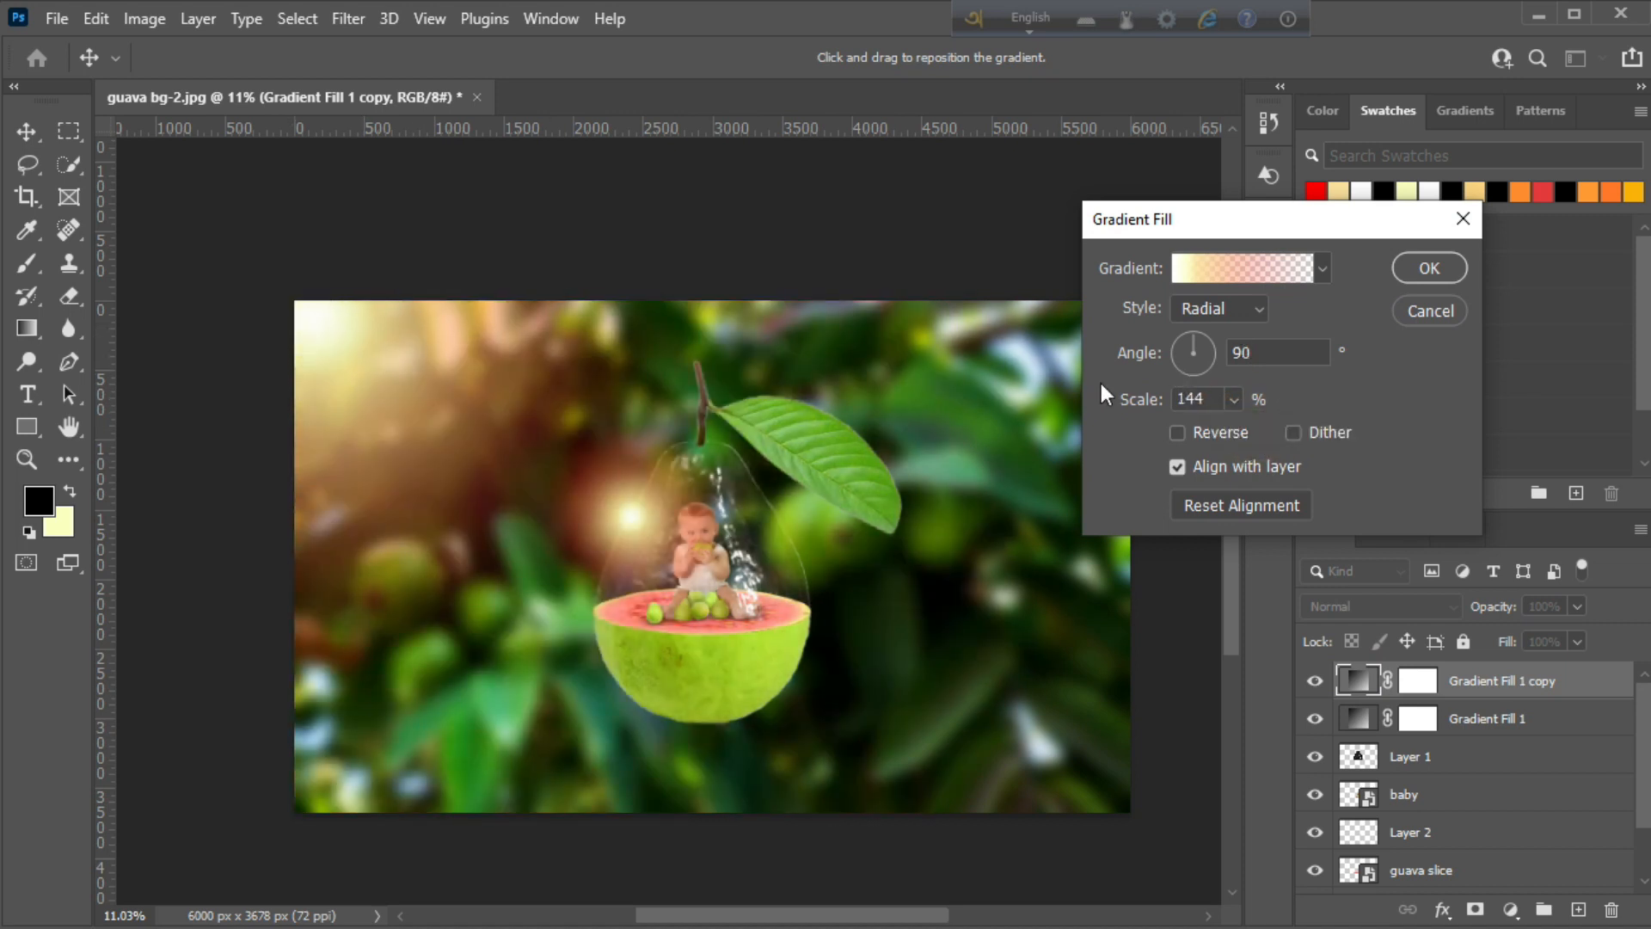
pyautogui.moveTo(1230, 417); pyautogui.dragTo(1243, 432)
pyautogui.moveTo(474, 415); pyautogui.dragTo(322, 349)
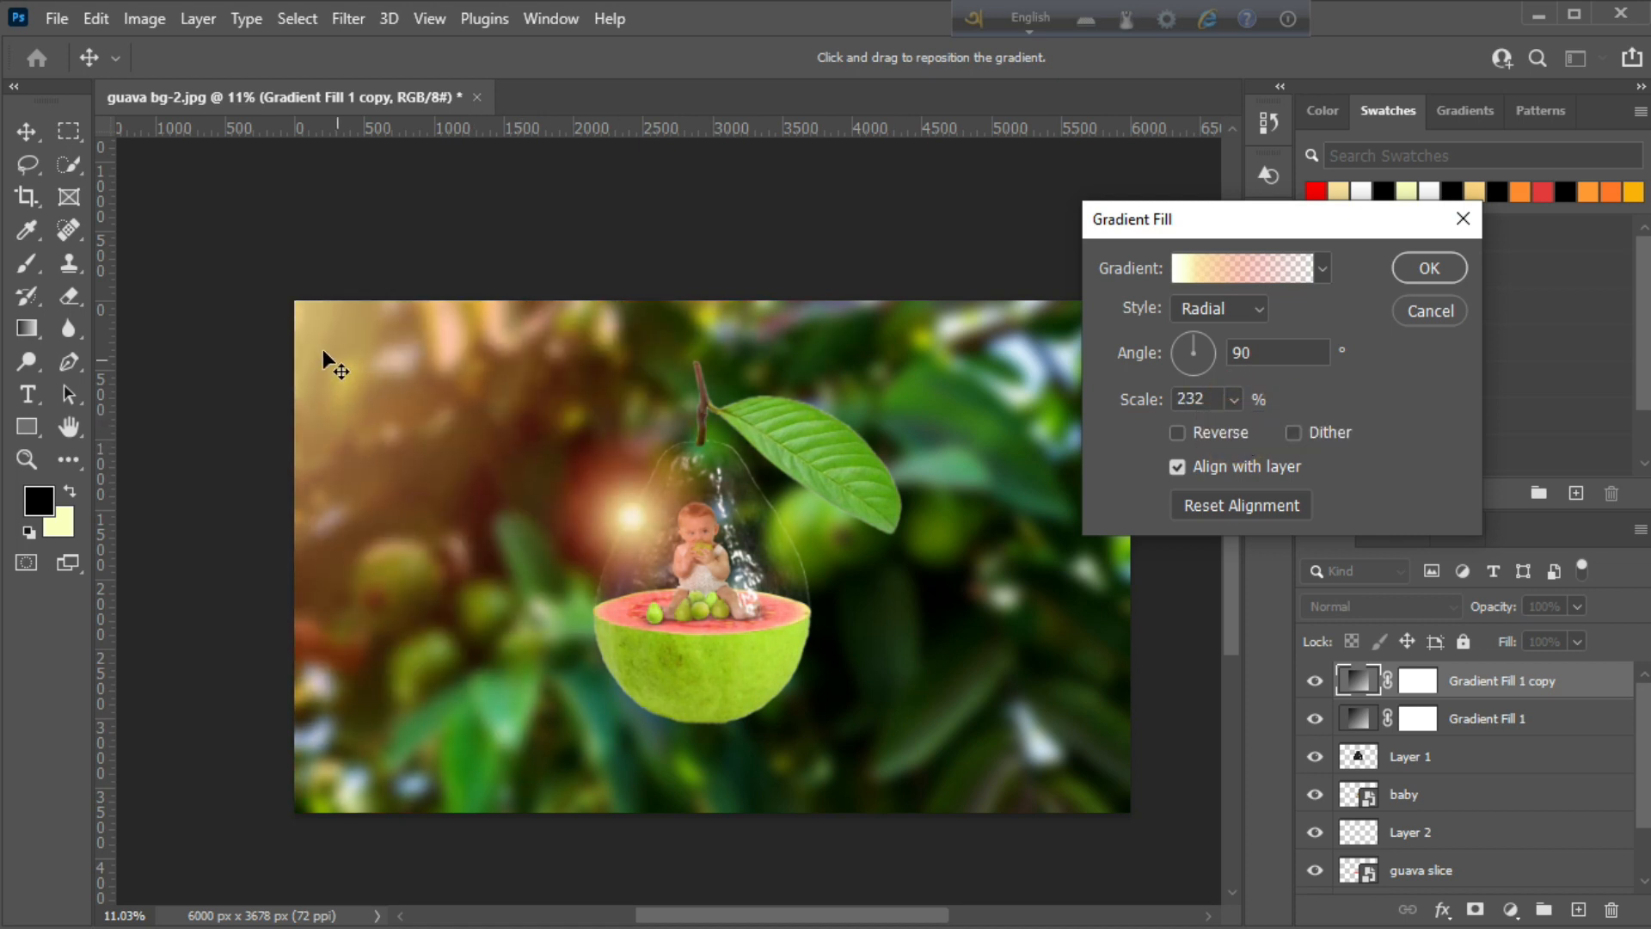
pyautogui.click(1427, 269)
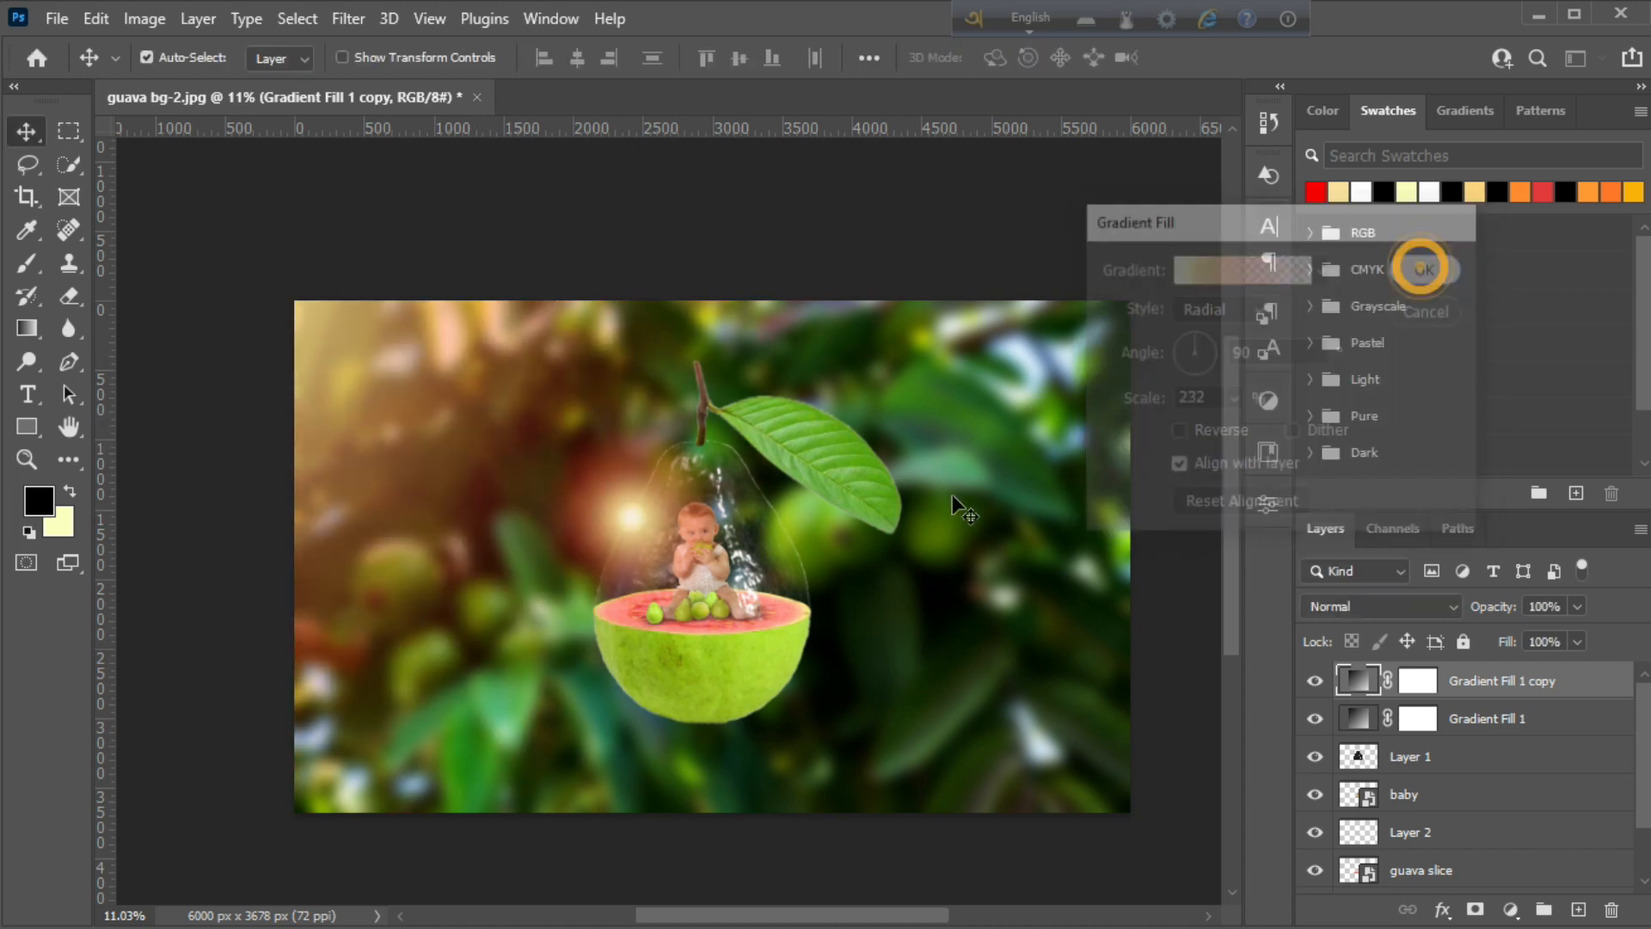
# Lower the fill of the Gradient Fill 1 layer to 78% and rasterize the layer.
pyautogui.click(1363, 722)
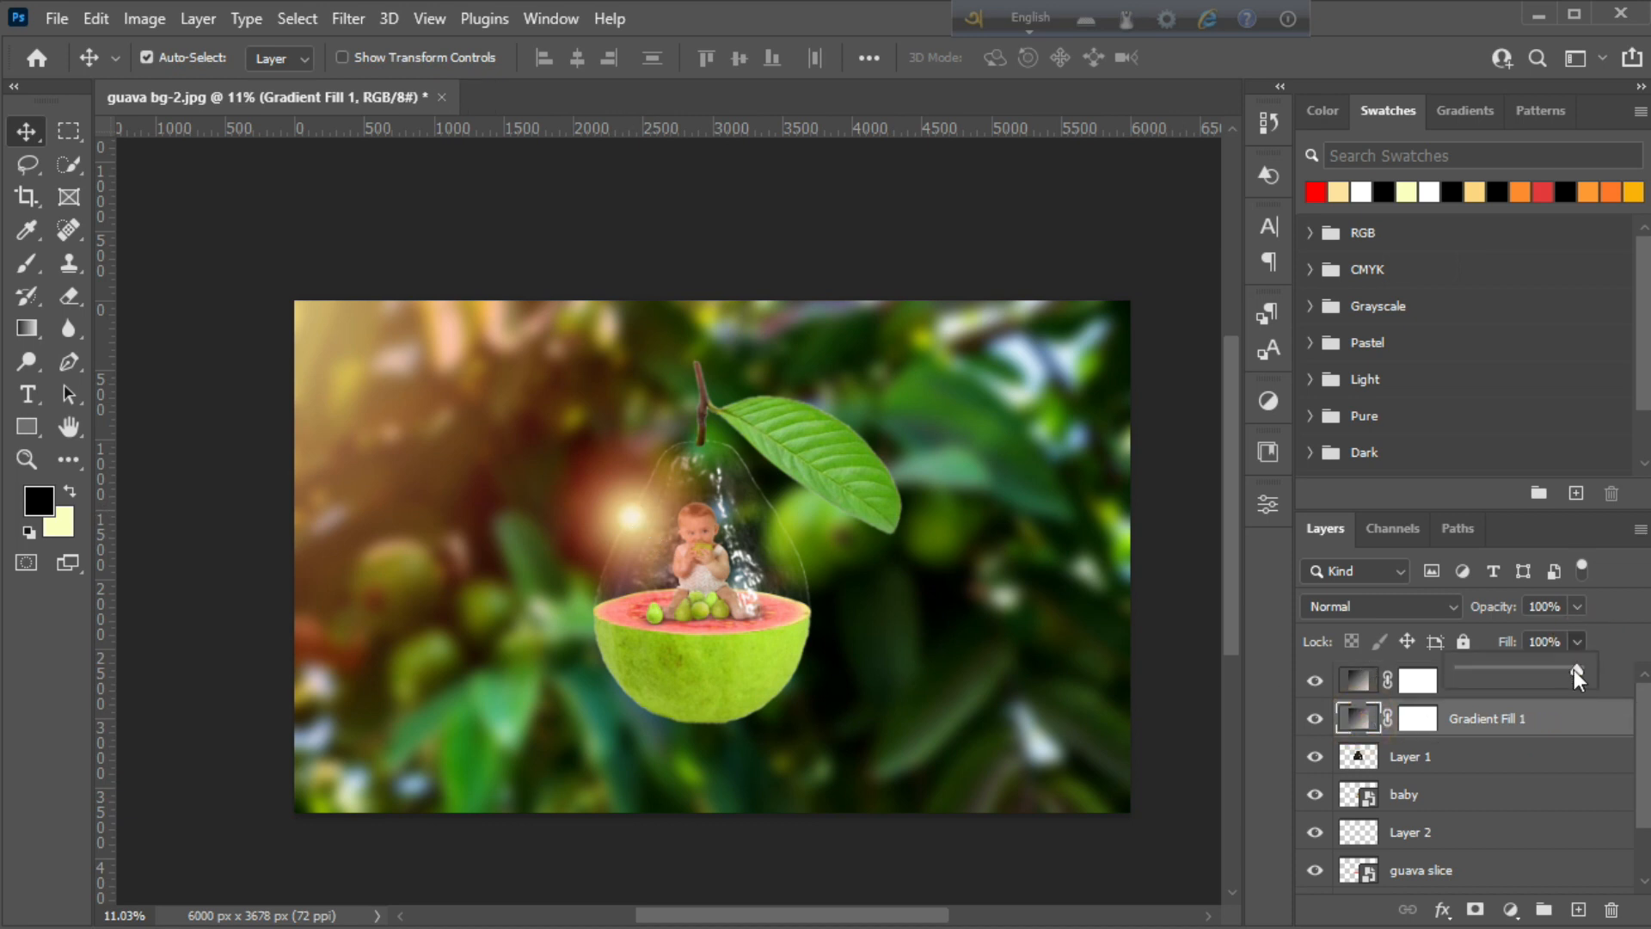
pyautogui.moveTo(1564, 673); pyautogui.dragTo(1547, 672)
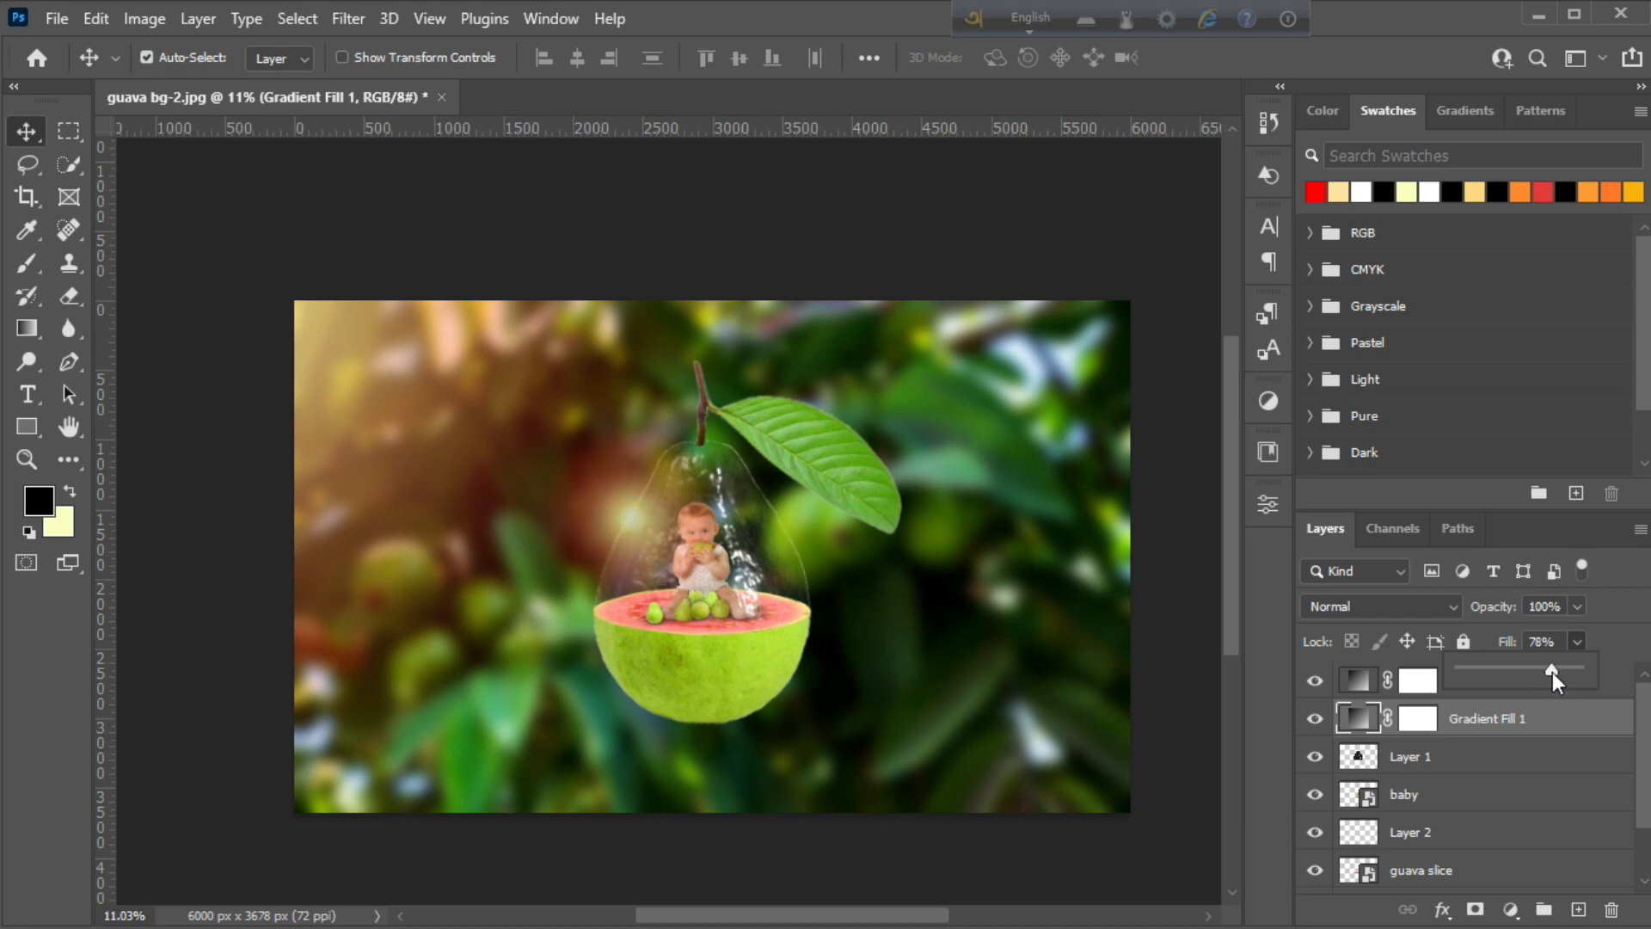
pyautogui.click(1577, 641)
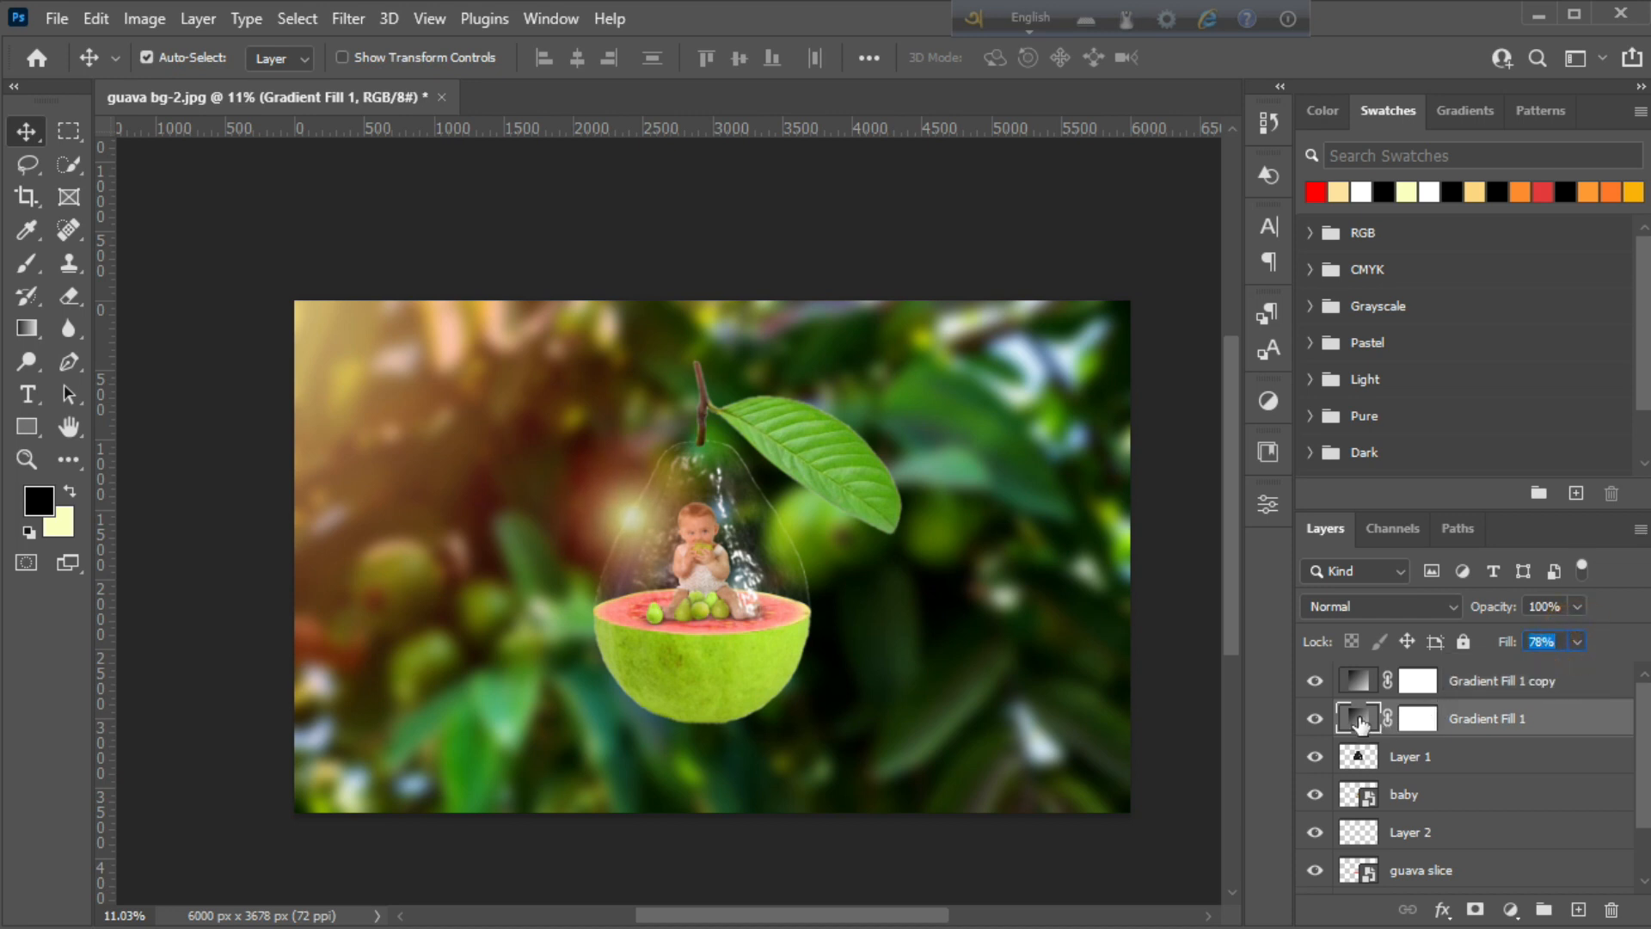
pyautogui.rightClick(1452, 718)
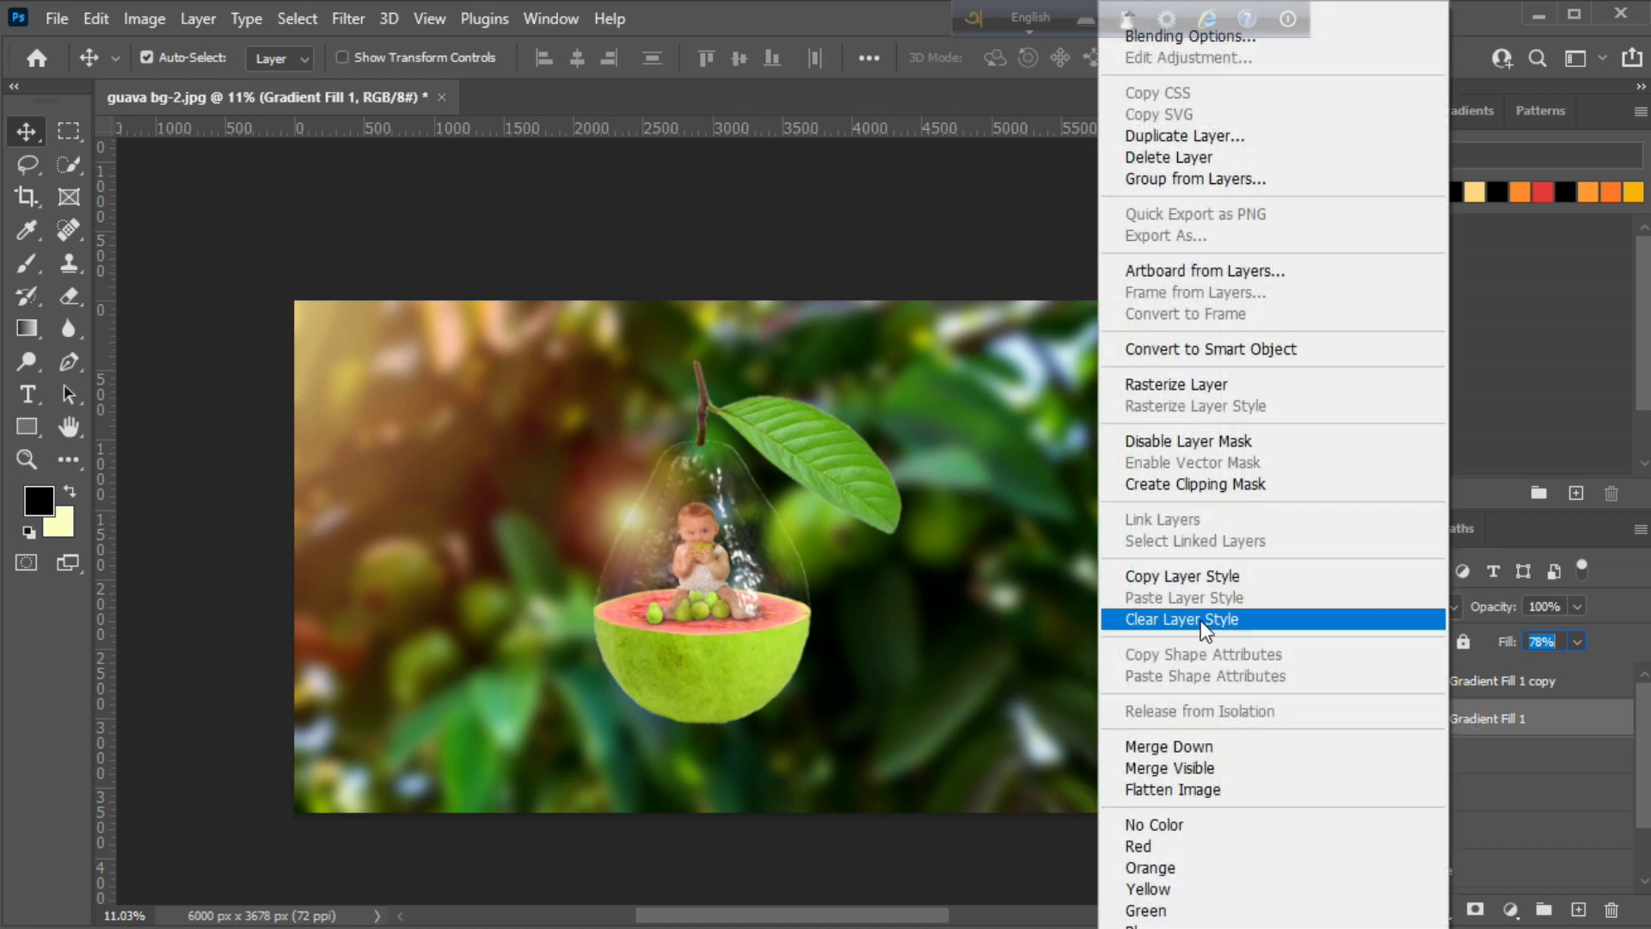
pyautogui.click(1211, 386)
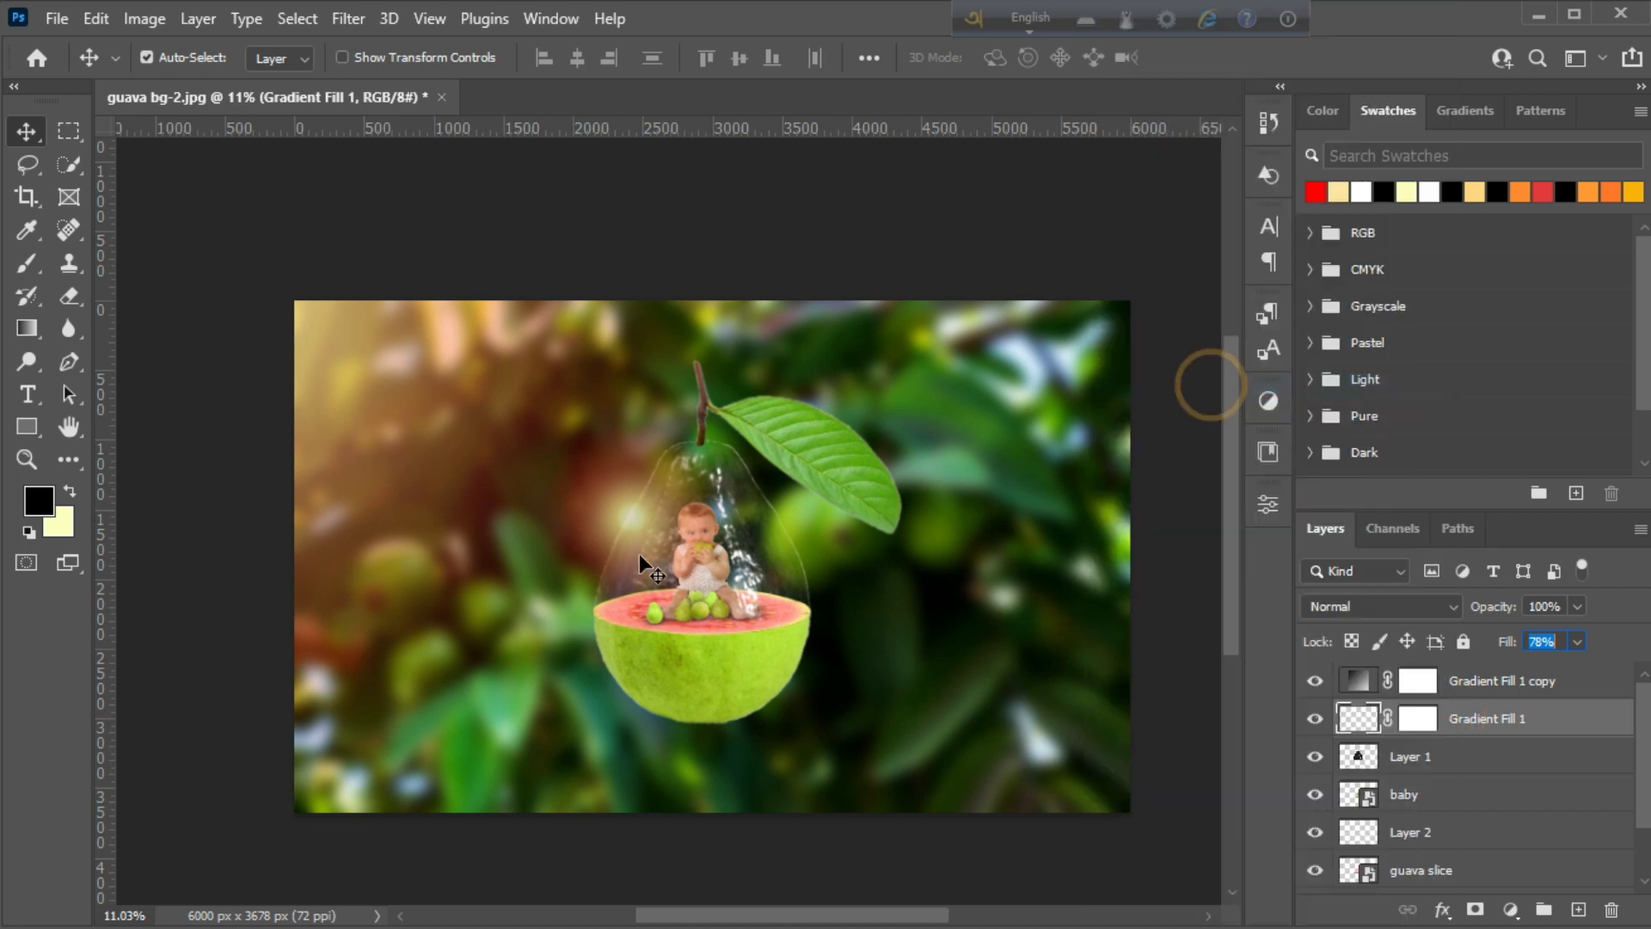
# Warp the rasterized glow into a stretched shape and move it onto the left edge of the glass guava.
pyautogui.hotkey('ctrl', 't')
pyautogui.rightClick(638, 504)
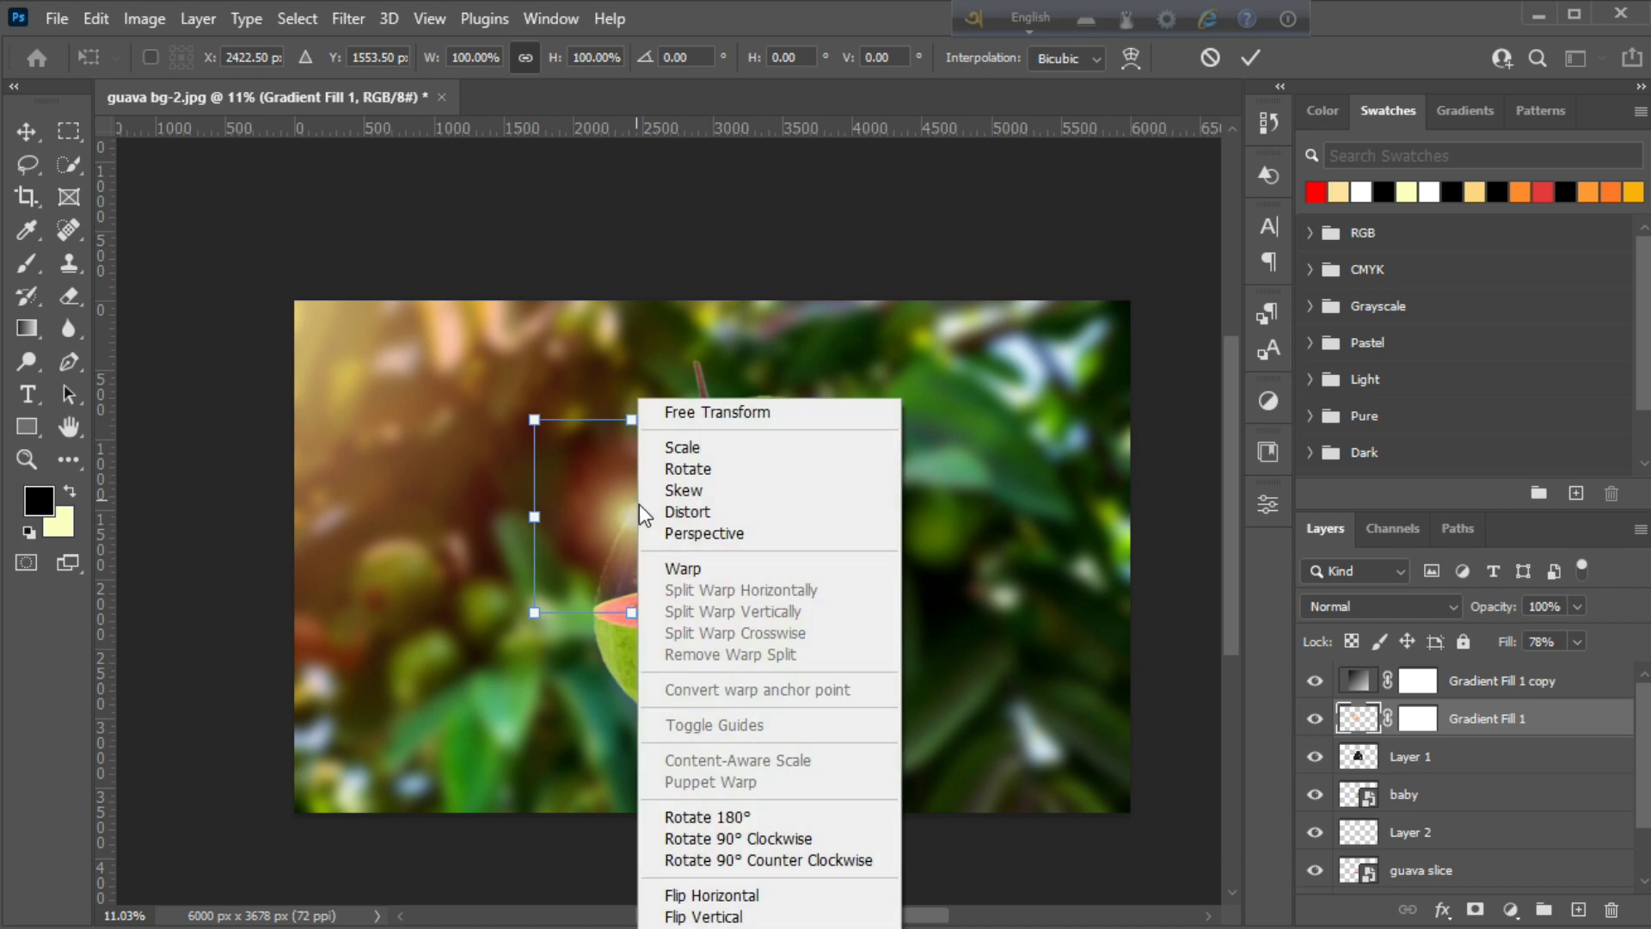
pyautogui.click(669, 570)
pyautogui.moveTo(729, 420); pyautogui.dragTo(740, 344)
pyautogui.moveTo(535, 613); pyautogui.dragTo(499, 674)
pyautogui.moveTo(534, 420); pyautogui.dragTo(551, 437)
pyautogui.moveTo(701, 535); pyautogui.dragTo(697, 549)
pyautogui.moveTo(551, 519); pyautogui.dragTo(553, 545)
pyautogui.moveTo(621, 493); pyautogui.dragTo(658, 512)
pyautogui.moveTo(559, 484); pyautogui.dragTo(641, 492)
pyautogui.press('Return')
pyautogui.hotkey('ctrl', 't')
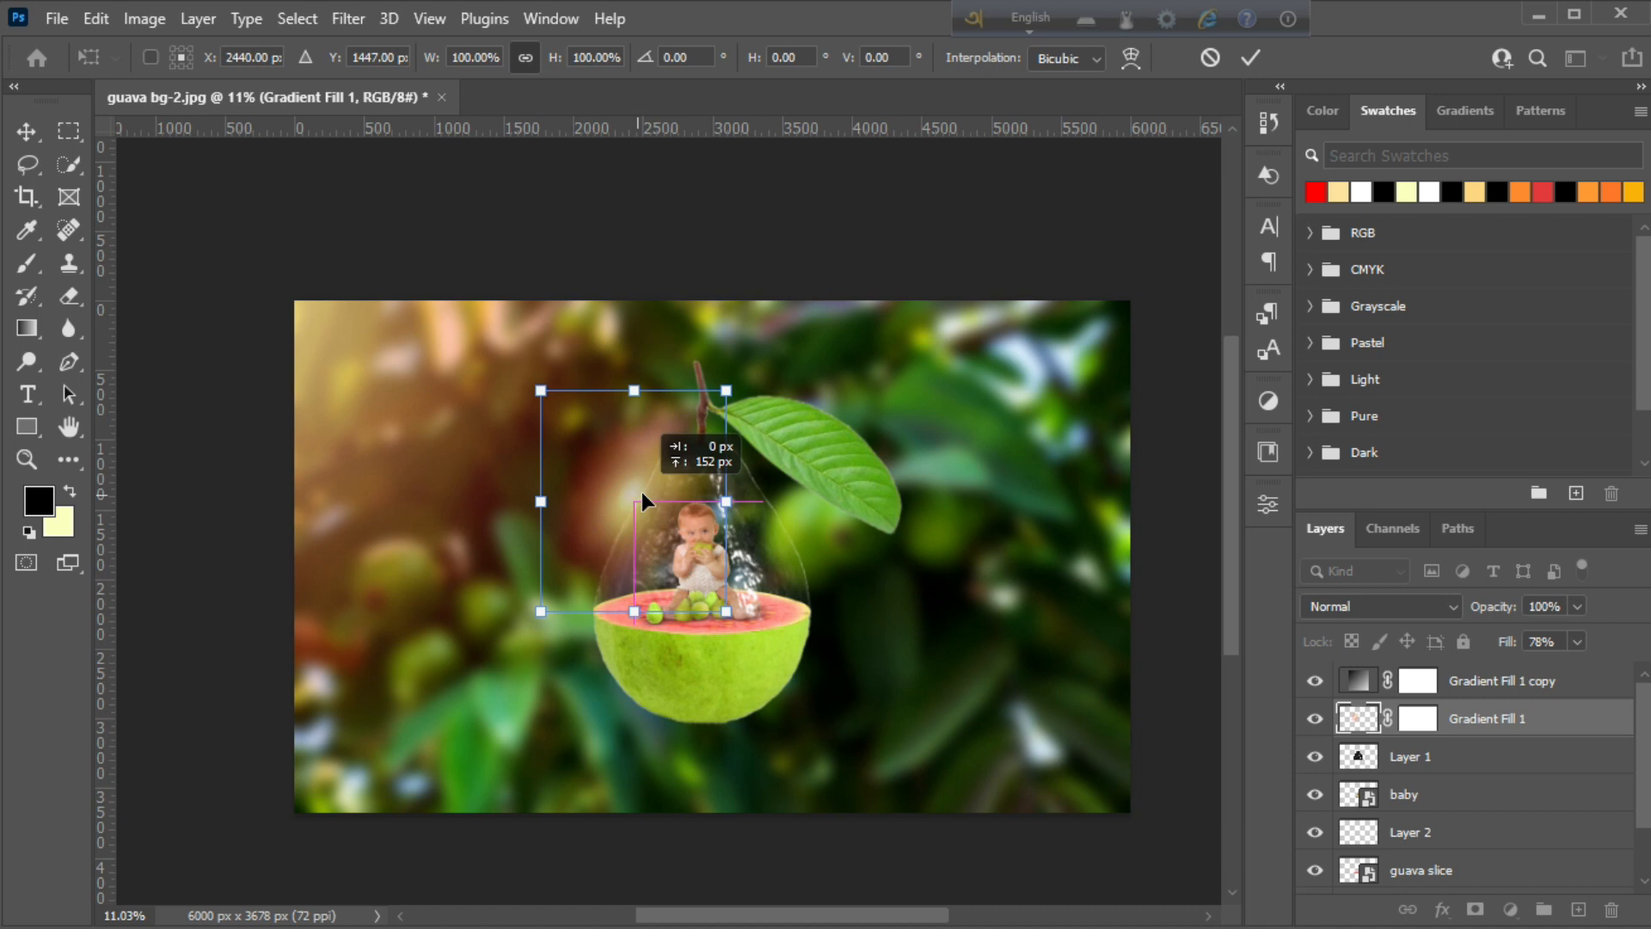
pyautogui.press('Return')
# Add a new empty layer directly above the baby layer.
pyautogui.scroll(-1, 742, 483)
pyautogui.press('z')
pyautogui.moveTo(741, 483); pyautogui.dragTo(757, 482)
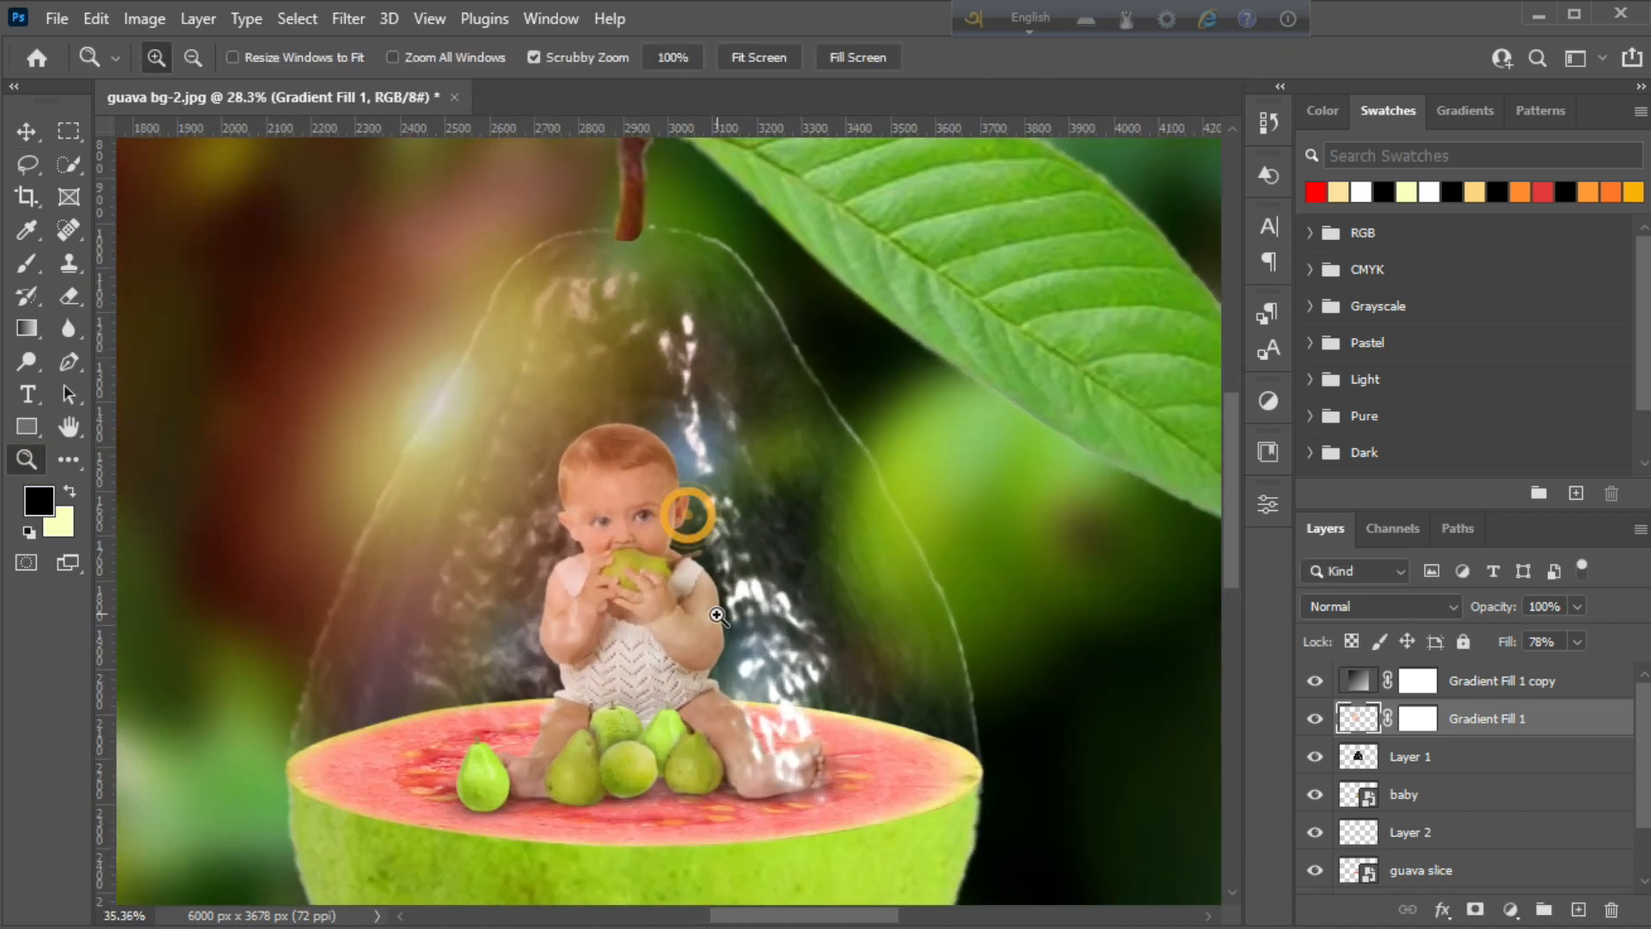
pyautogui.click(27, 130)
pyautogui.click(1315, 794)
pyautogui.click(1315, 794)
pyautogui.click(1423, 786)
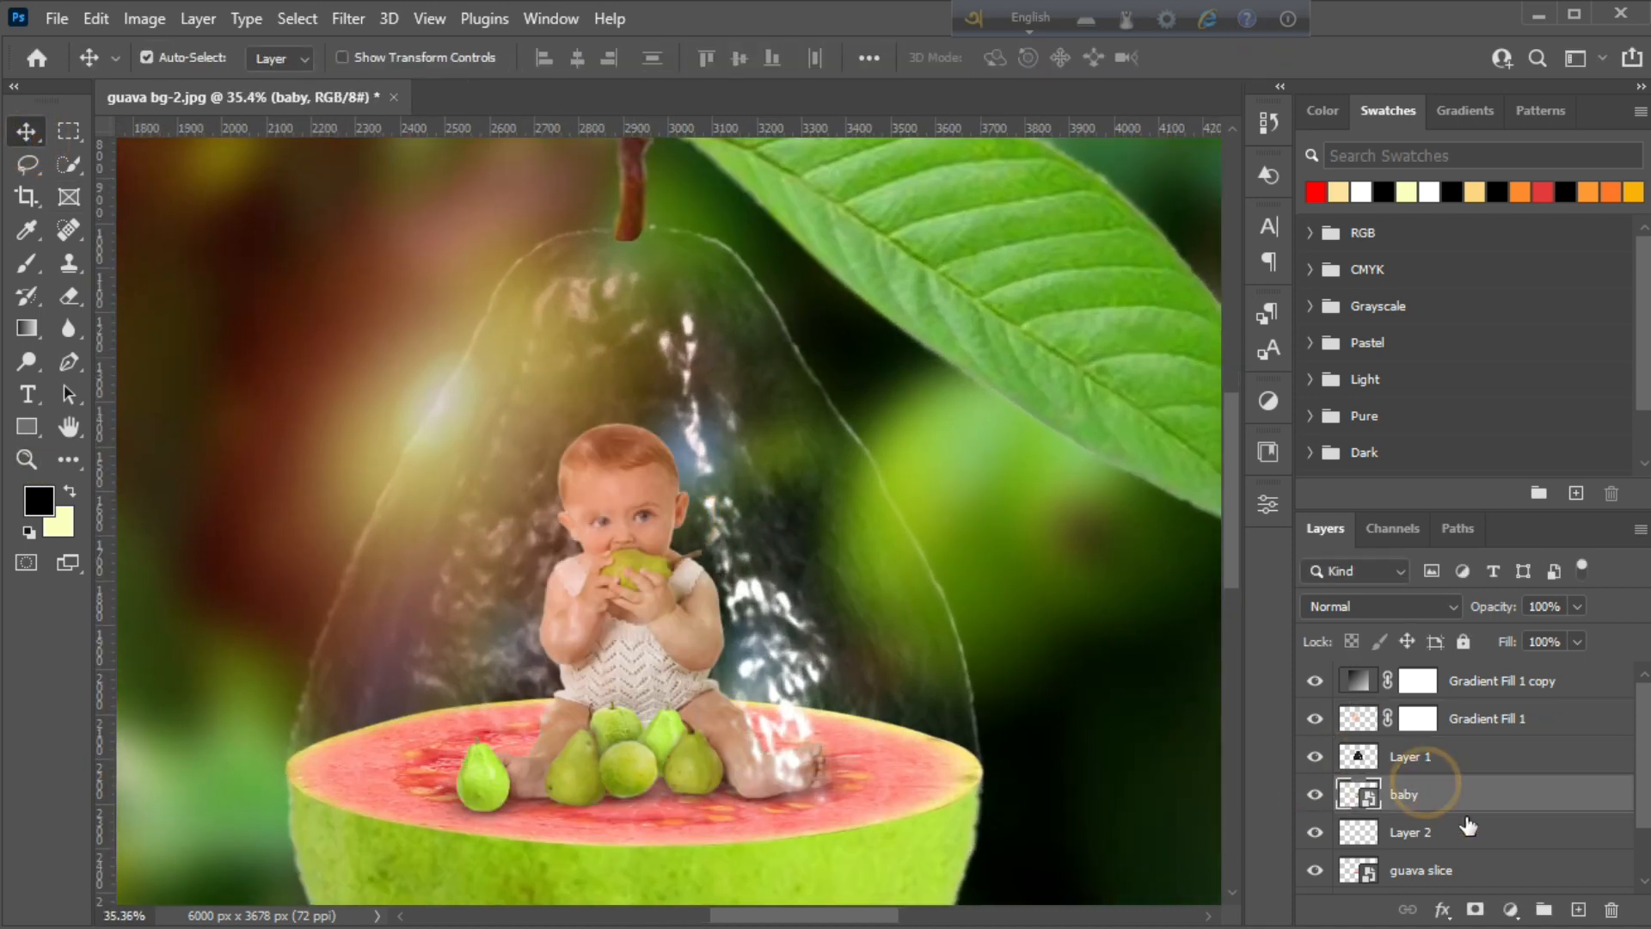
pyautogui.click(1578, 909)
# Paint a light yellow highlight on the left side of the baby's head with a 300 px soft round brush at 100% flow.
pyautogui.click(27, 263)
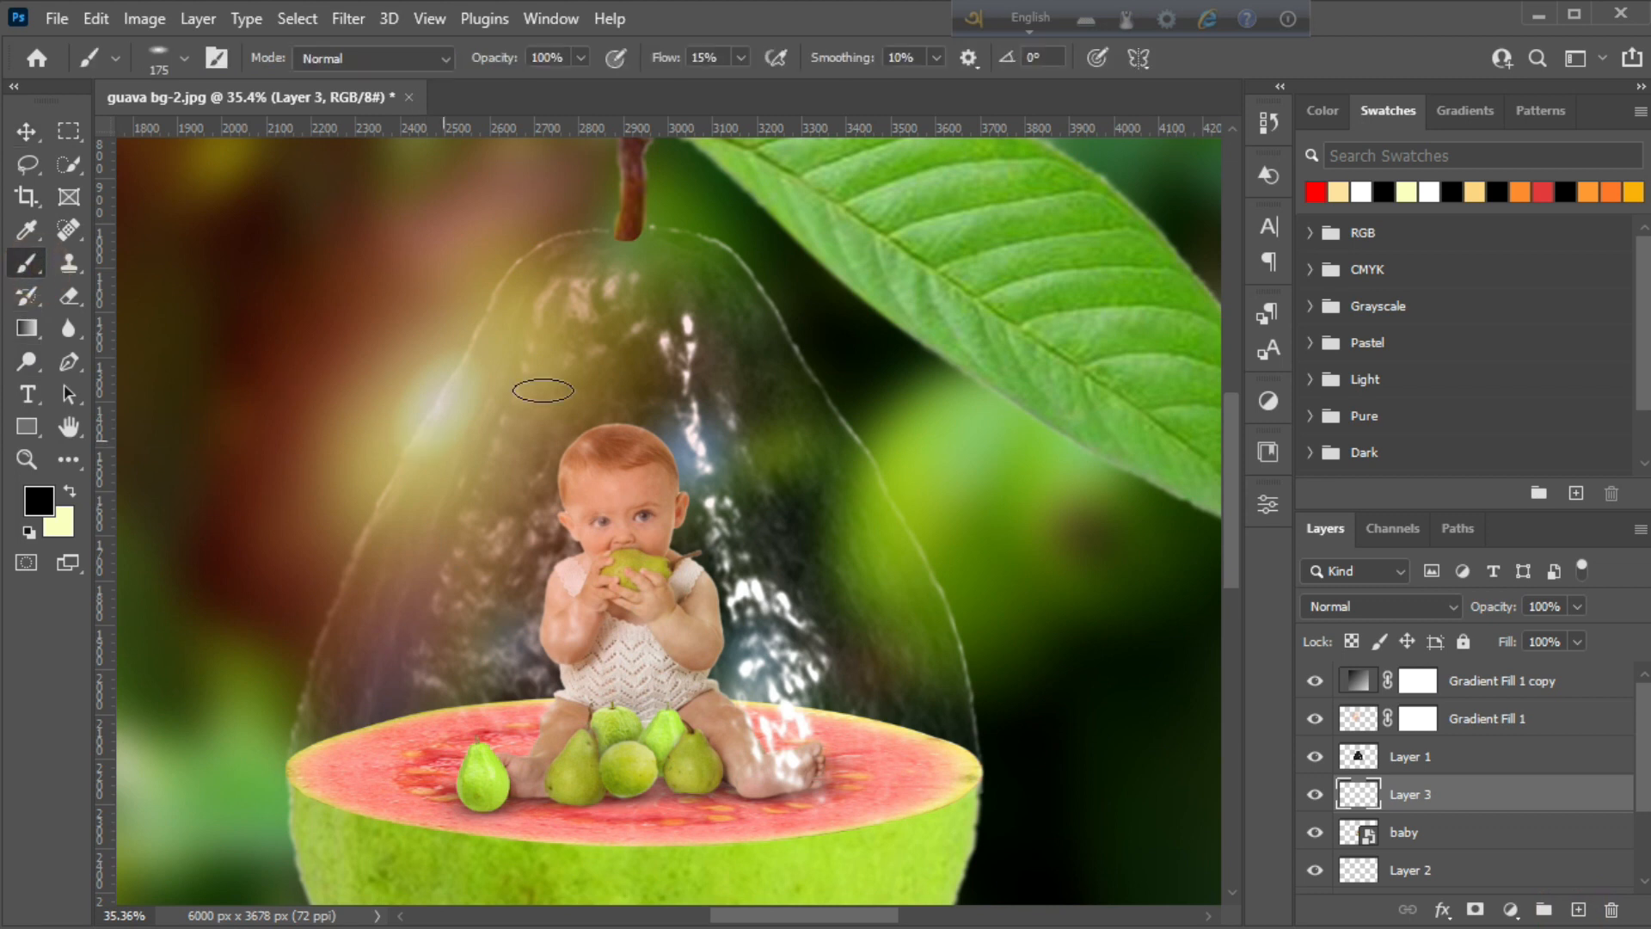
pyautogui.click(158, 57)
pyautogui.click(159, 60)
pyautogui.click(1344, 190)
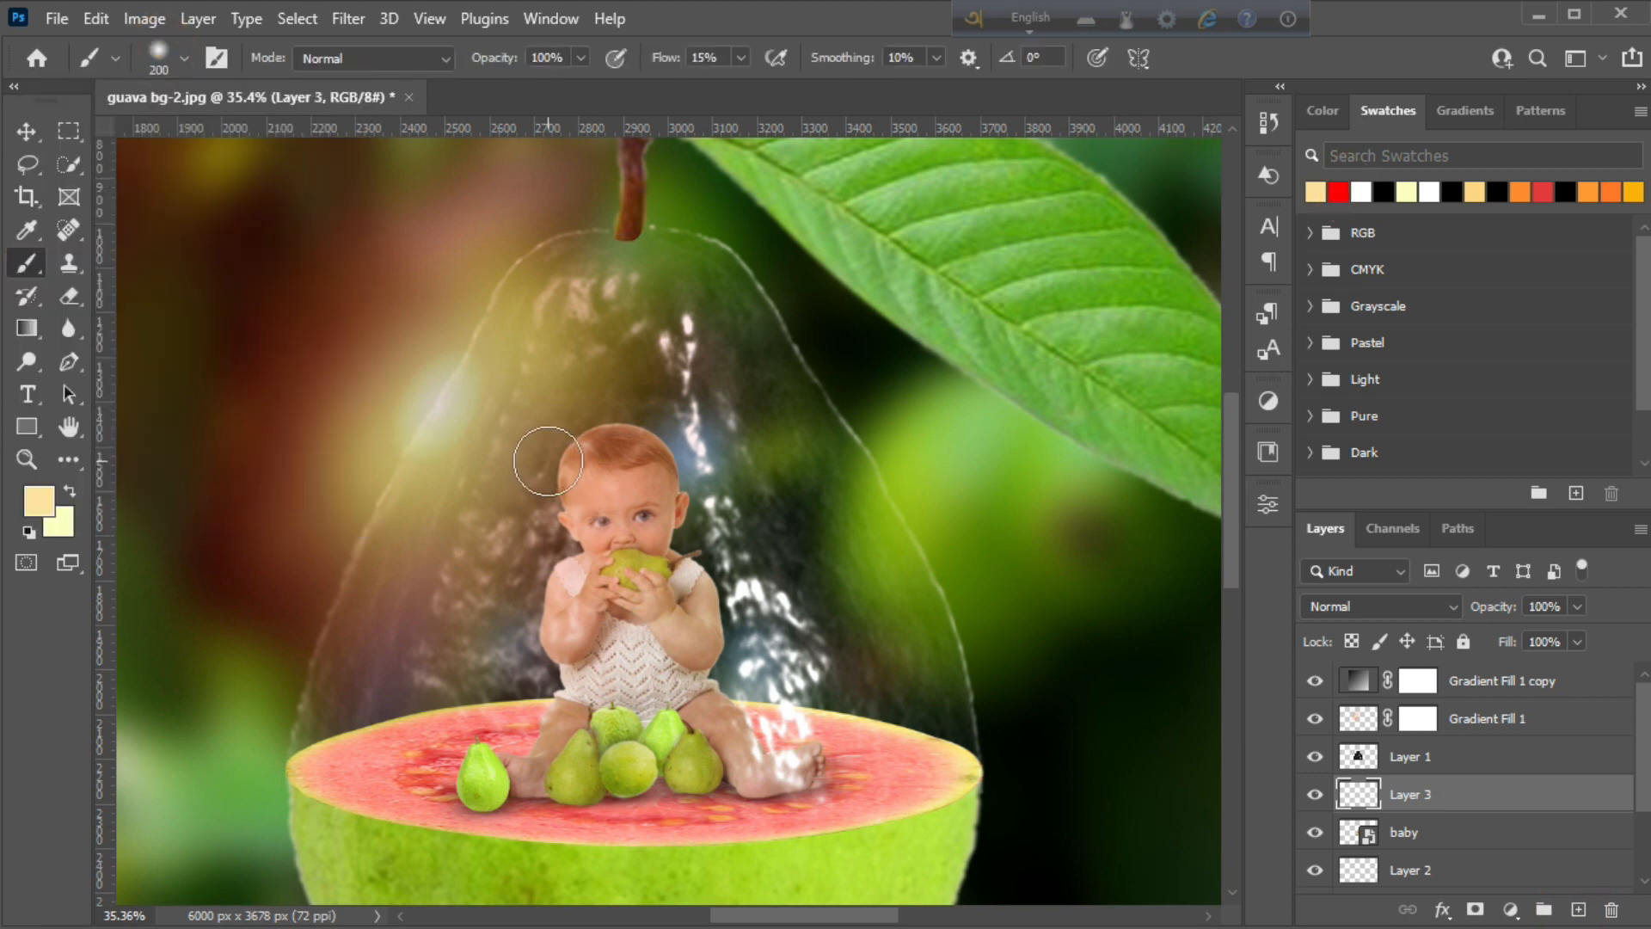
pyautogui.hotkey('ctrl', 'z')
pyautogui.moveTo(663, 59); pyautogui.dragTo(814, 59)
pyautogui.click(573, 460)
# Clip the highlight layer to the baby layer and set its blend mode to Soft Light.
pyautogui.rightClick(1352, 787)
pyautogui.click(1118, 479)
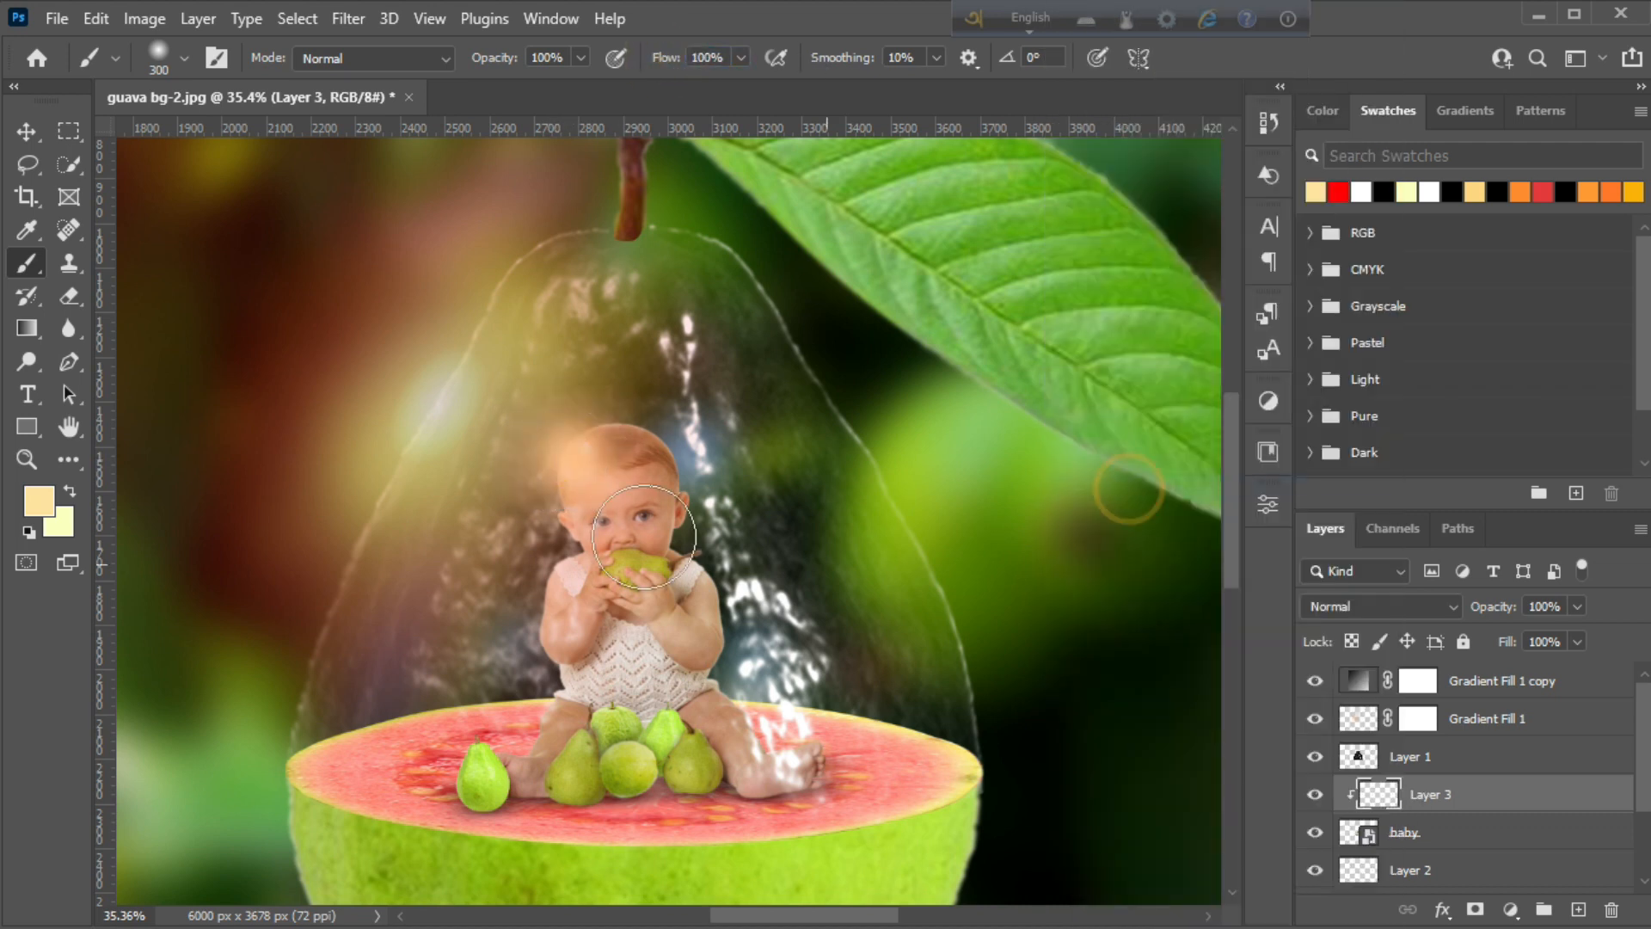
pyautogui.click(1371, 600)
pyautogui.click(1348, 620)
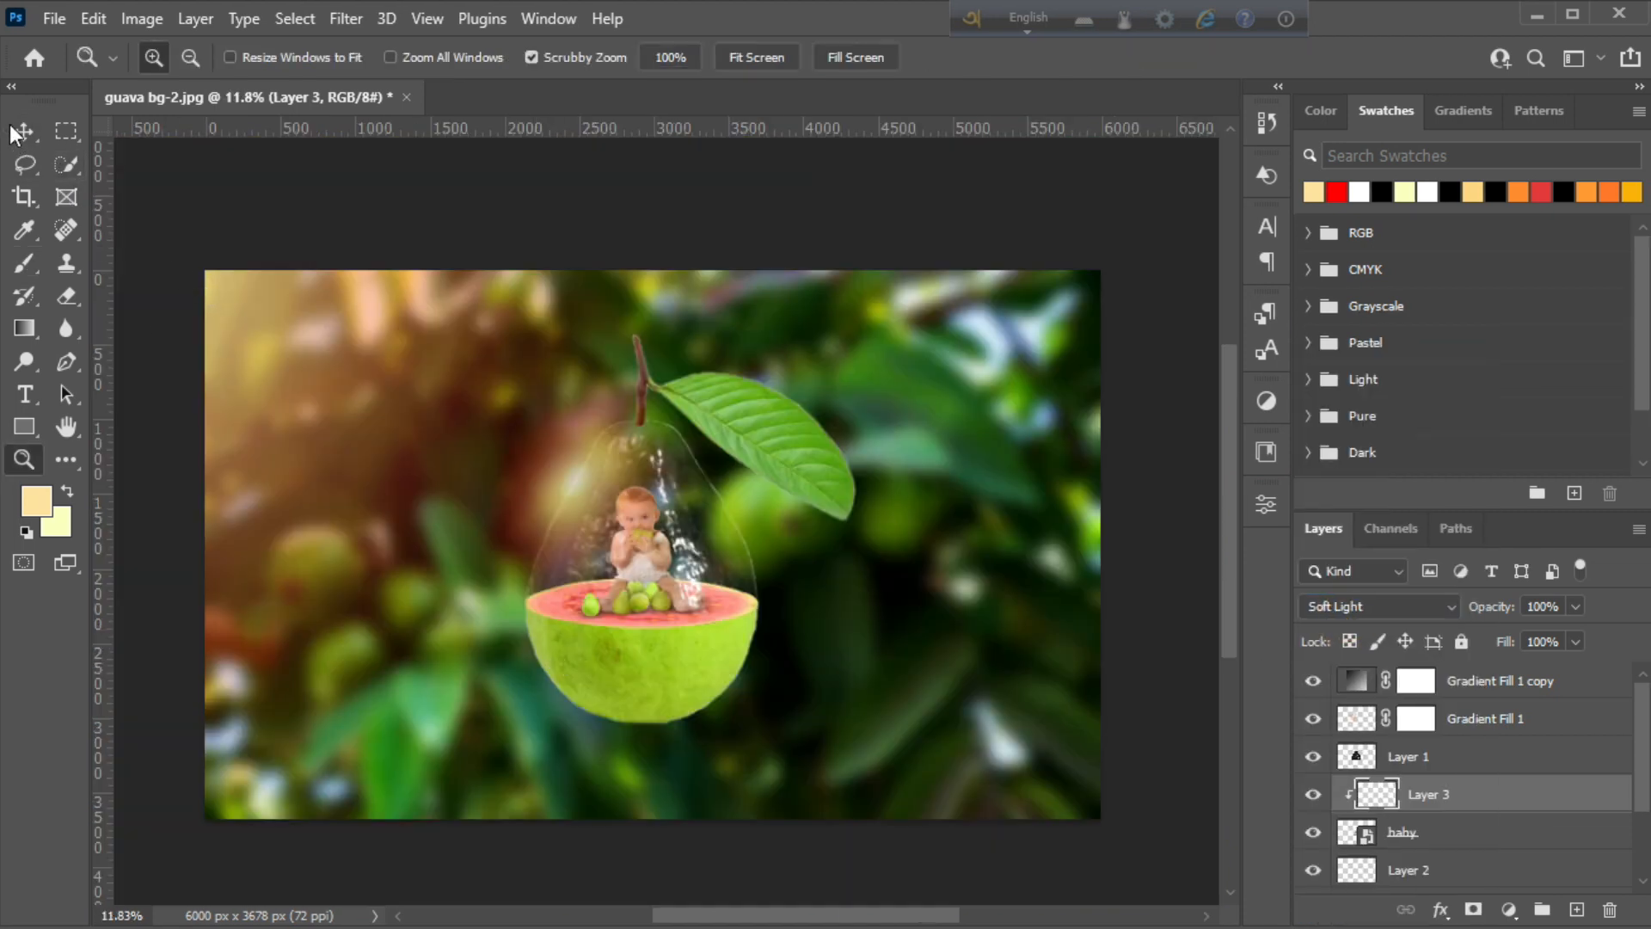
# Lock the Gradient Fill 1 copy layer completely.
pyautogui.click(23, 131)
pyautogui.click(643, 662)
pyautogui.scroll(-1, 1414, 750)
pyautogui.scroll(1, 1385, 731)
pyautogui.click(1462, 642)
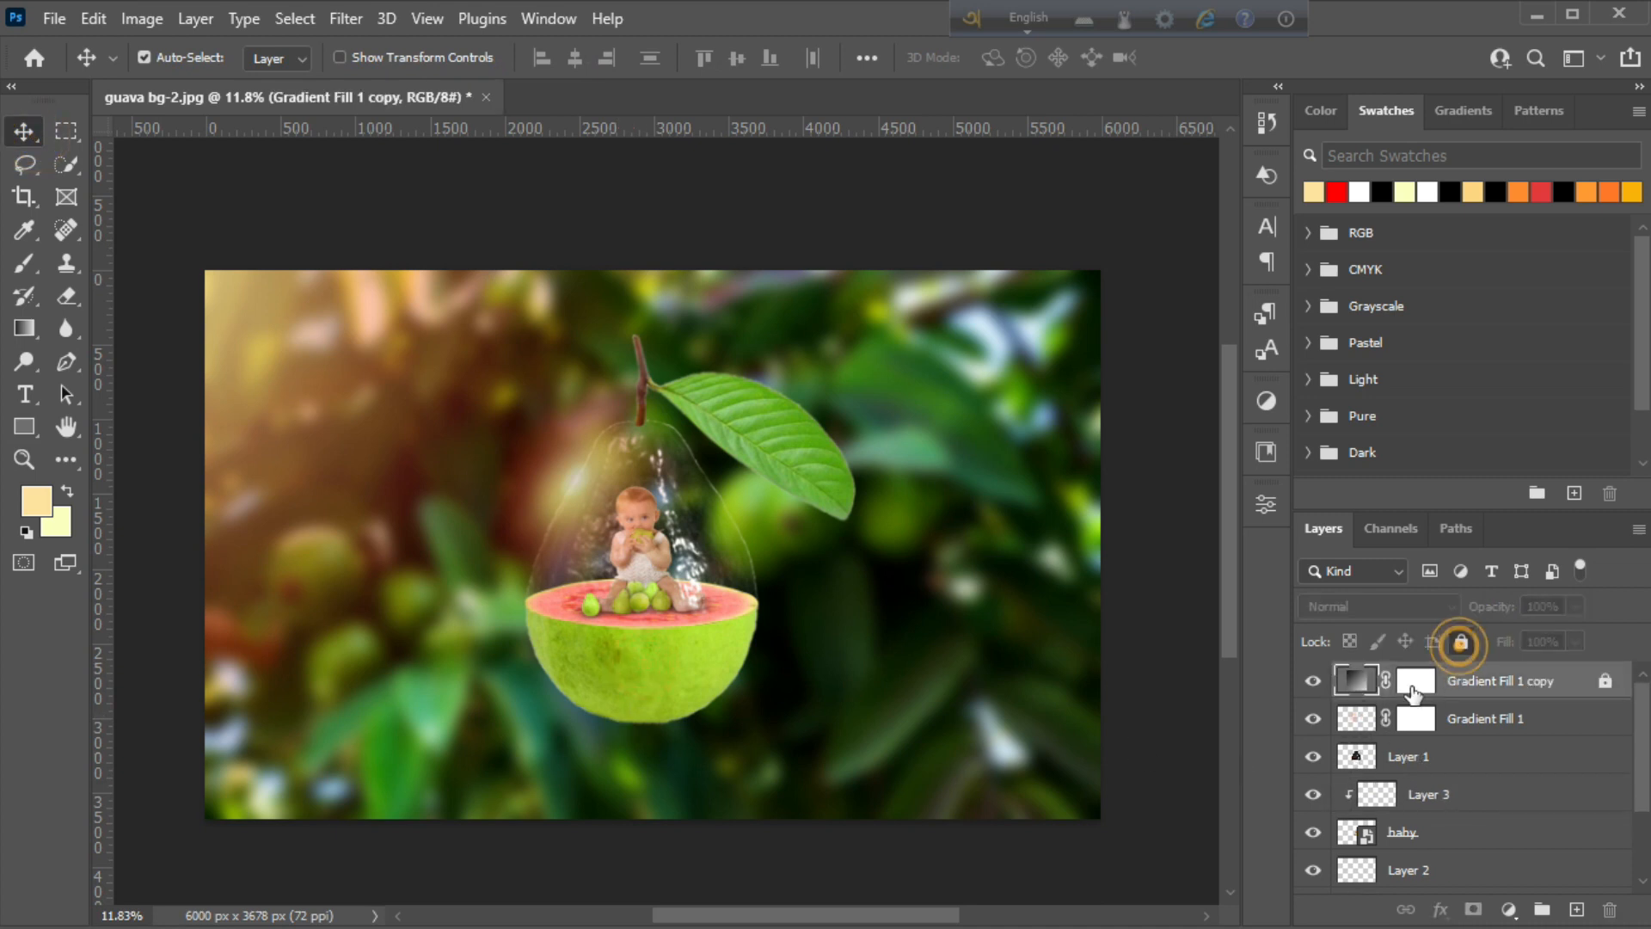
# Select the guava layer and add a new empty layer directly above it.
pyautogui.click(653, 658)
pyautogui.scroll(-1, 1449, 825)
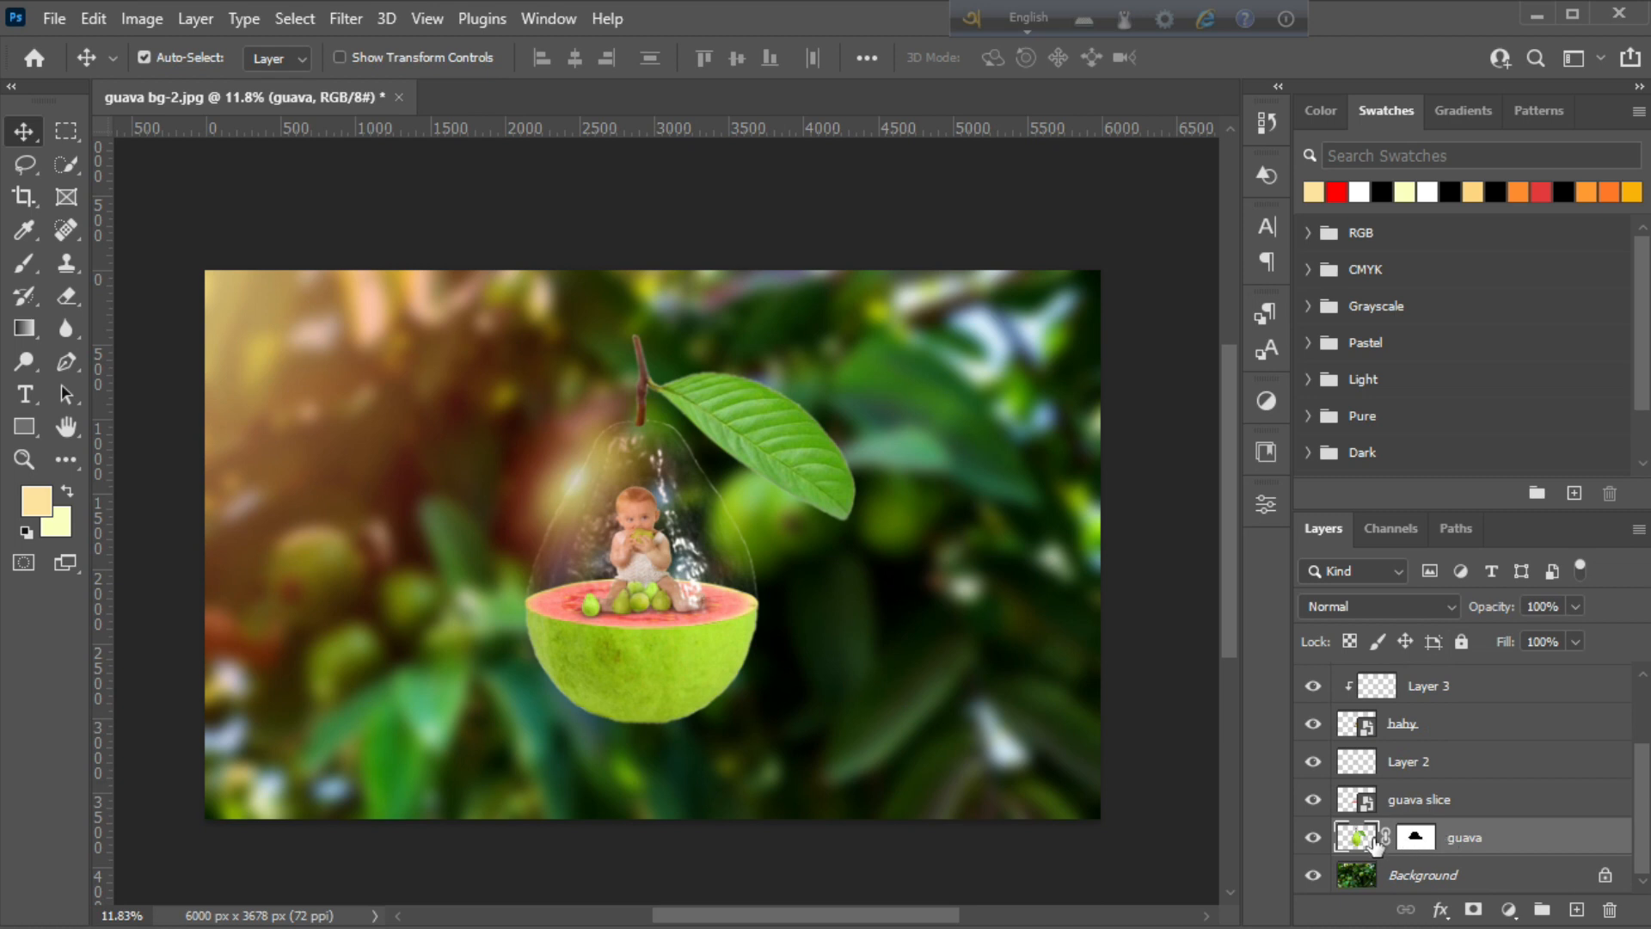
pyautogui.click(1313, 843)
pyautogui.click(1314, 843)
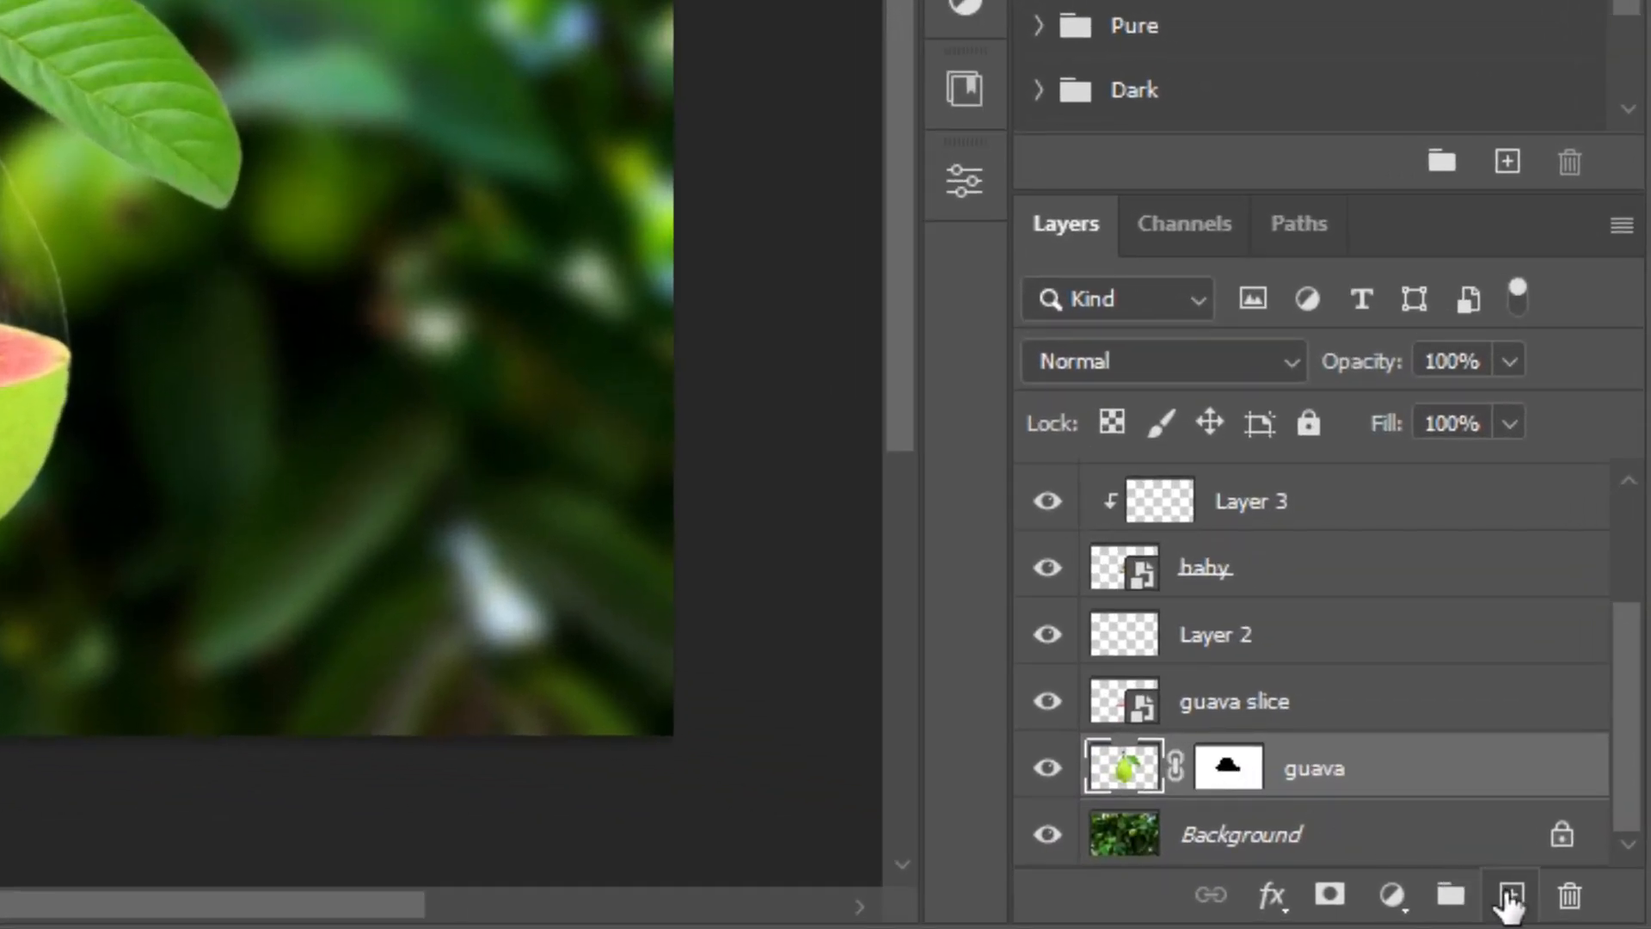
pyautogui.click(1536, 900)
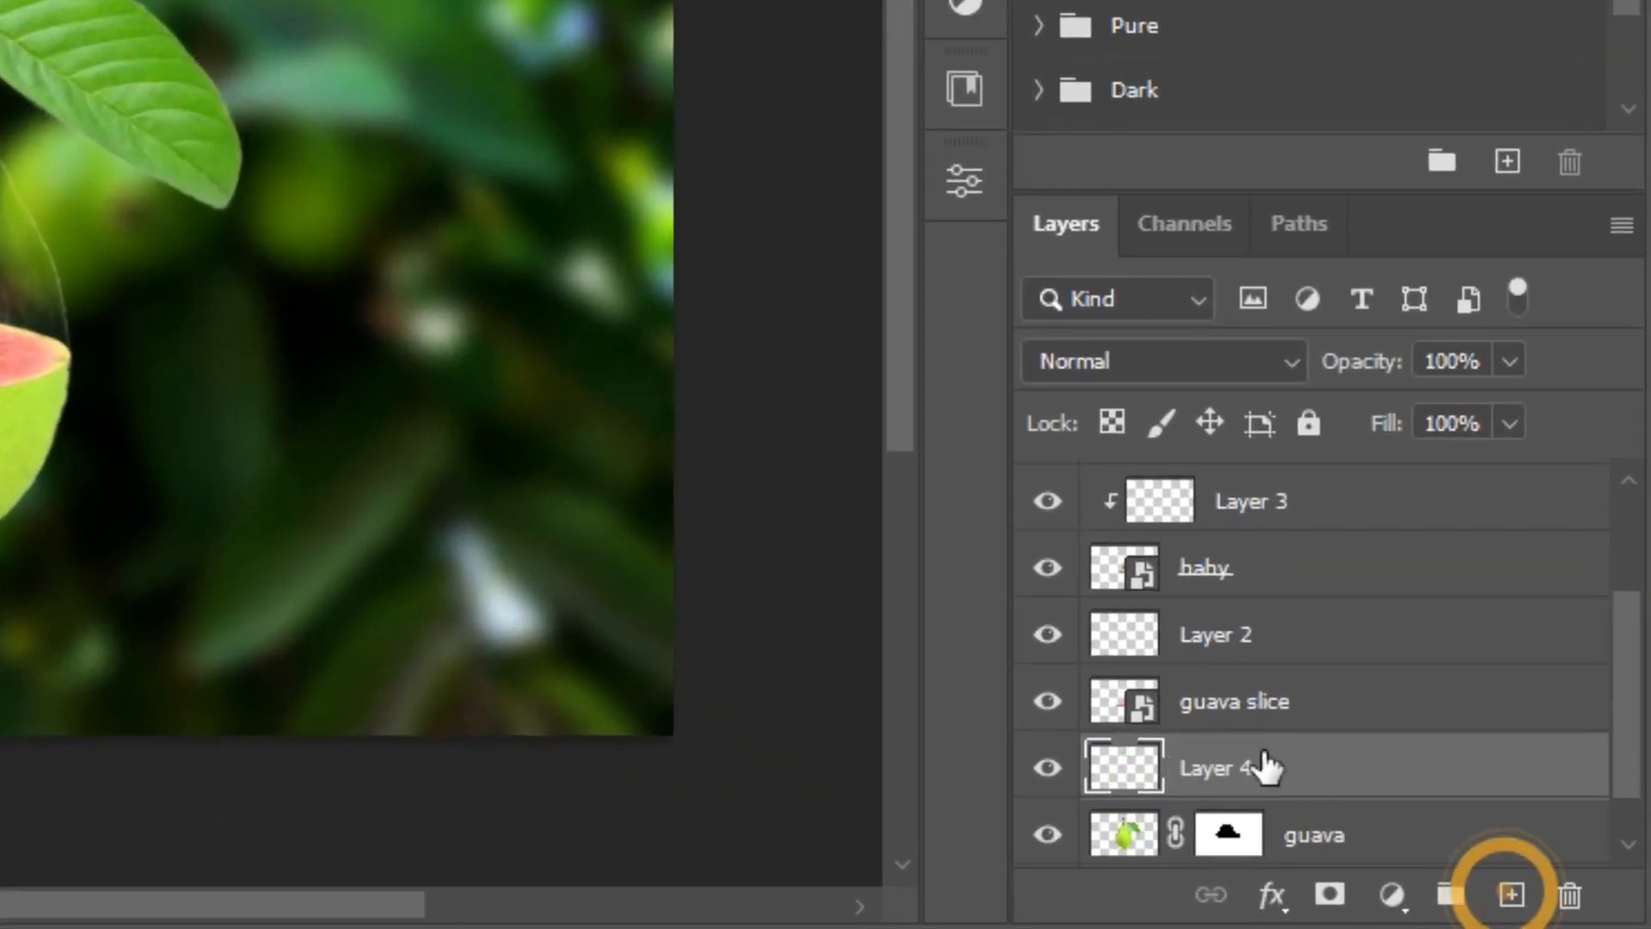
pyautogui.scroll(-1, 1267, 755)
pyautogui.moveTo(1272, 698); pyautogui.dragTo(1216, 699)
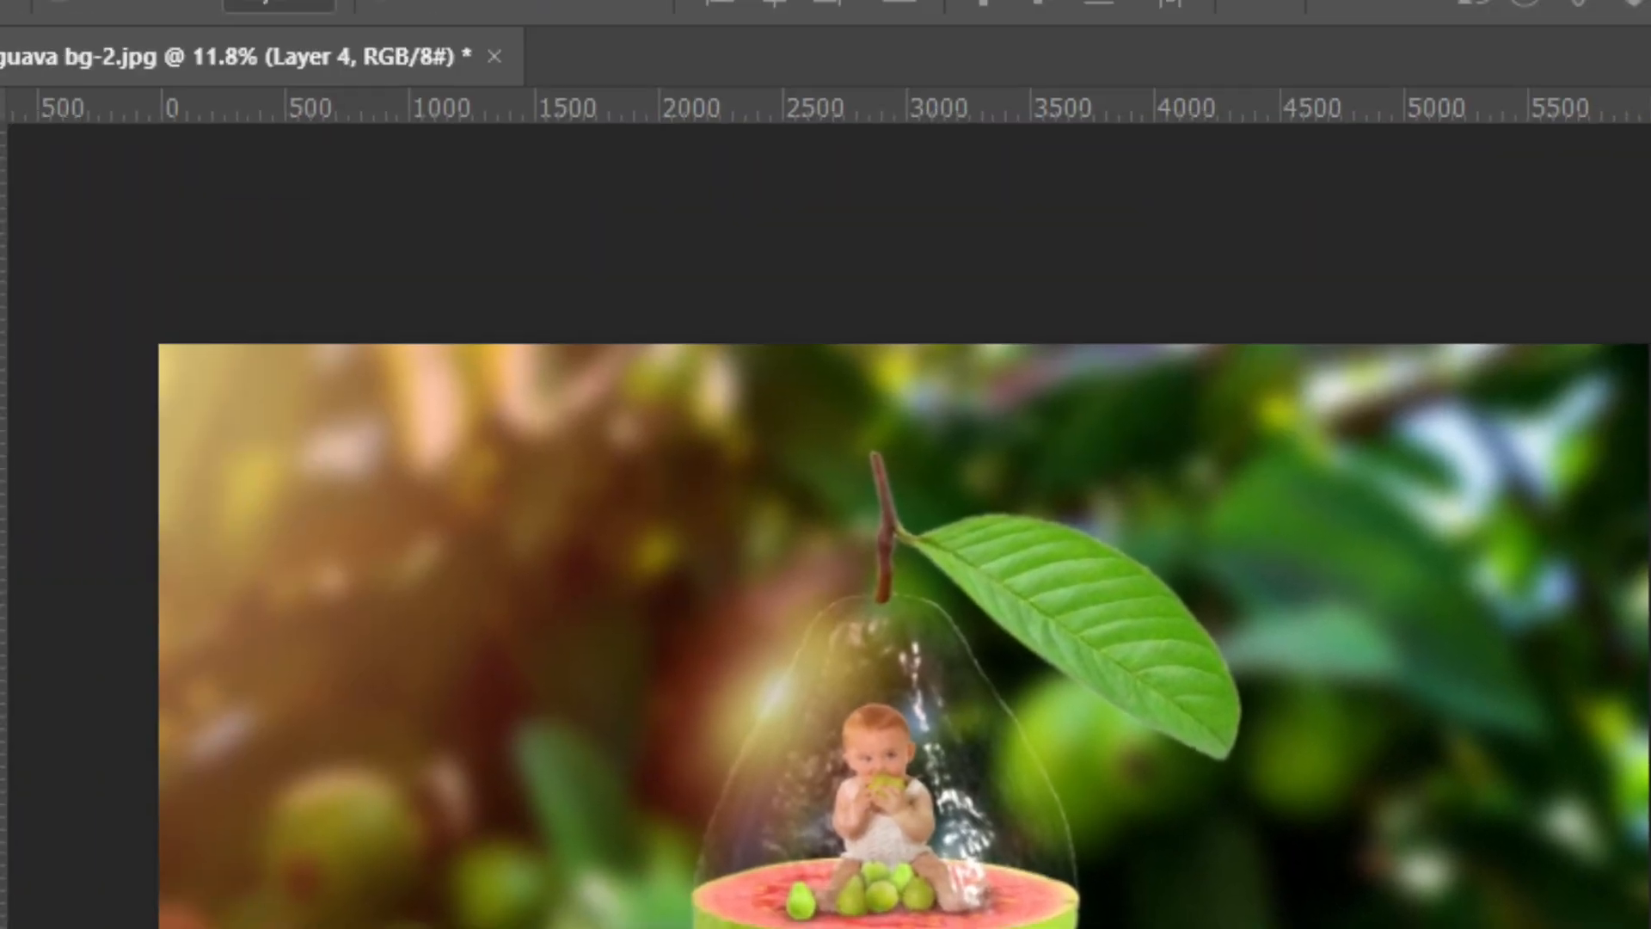
# Set the Brush tool to the ist2_9379003-blue-water-splash.jpg tip from the Water Splash brushes, at 368 px.
pyautogui.click(49, 438)
pyautogui.click(271, 86)
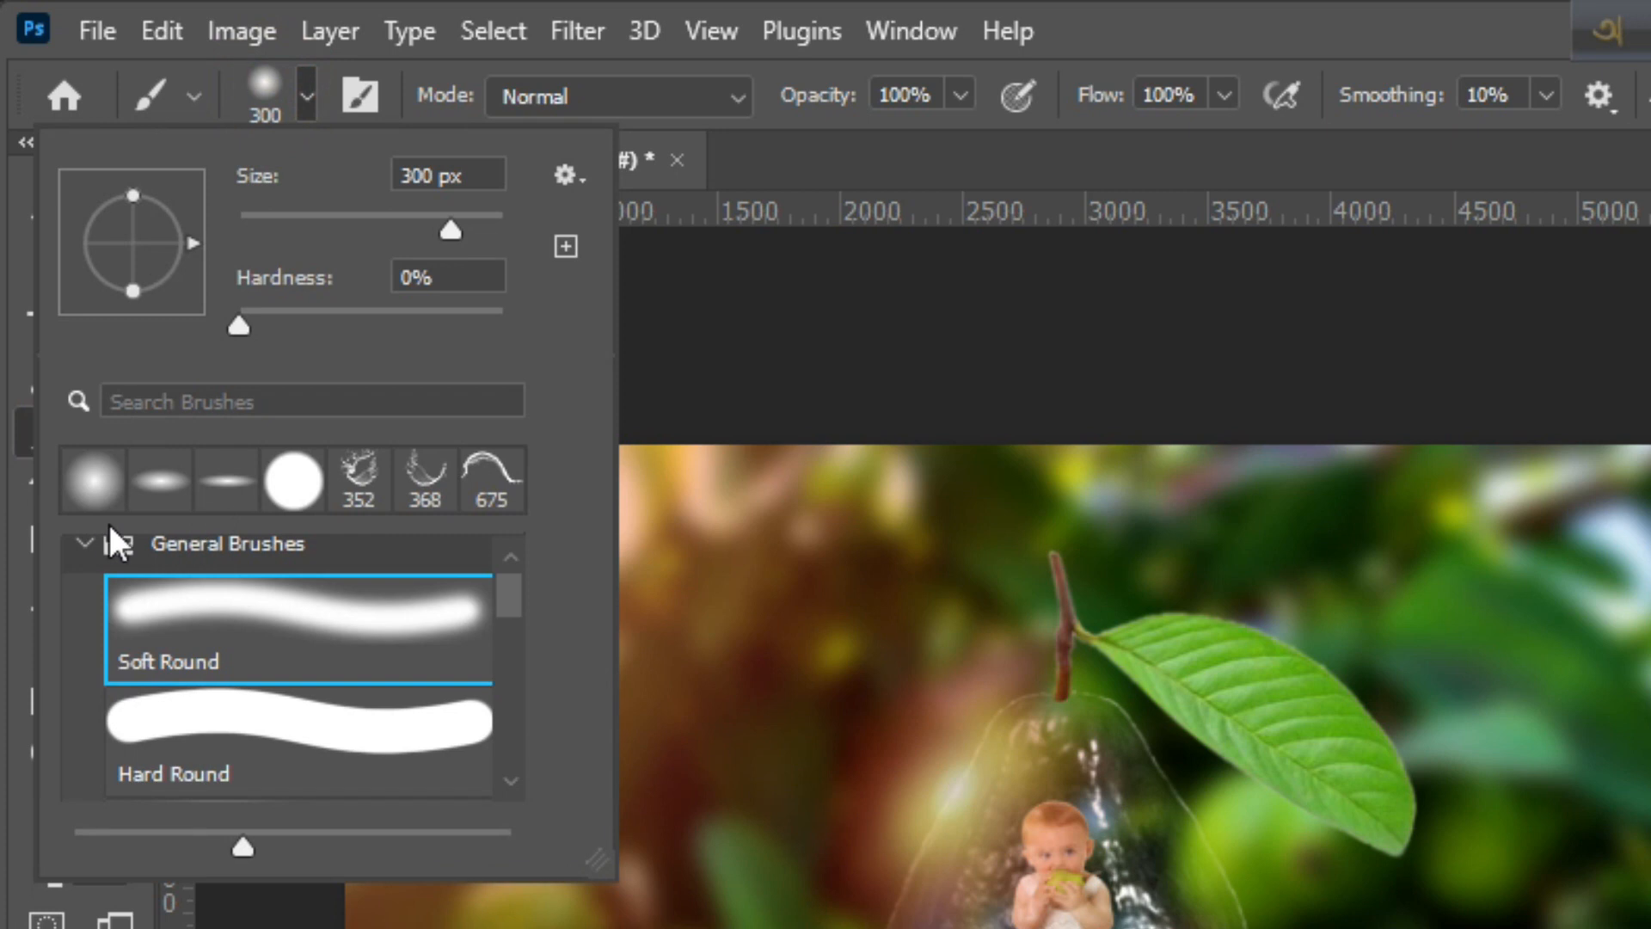
pyautogui.click(80, 546)
pyautogui.scroll(-1, 172, 740)
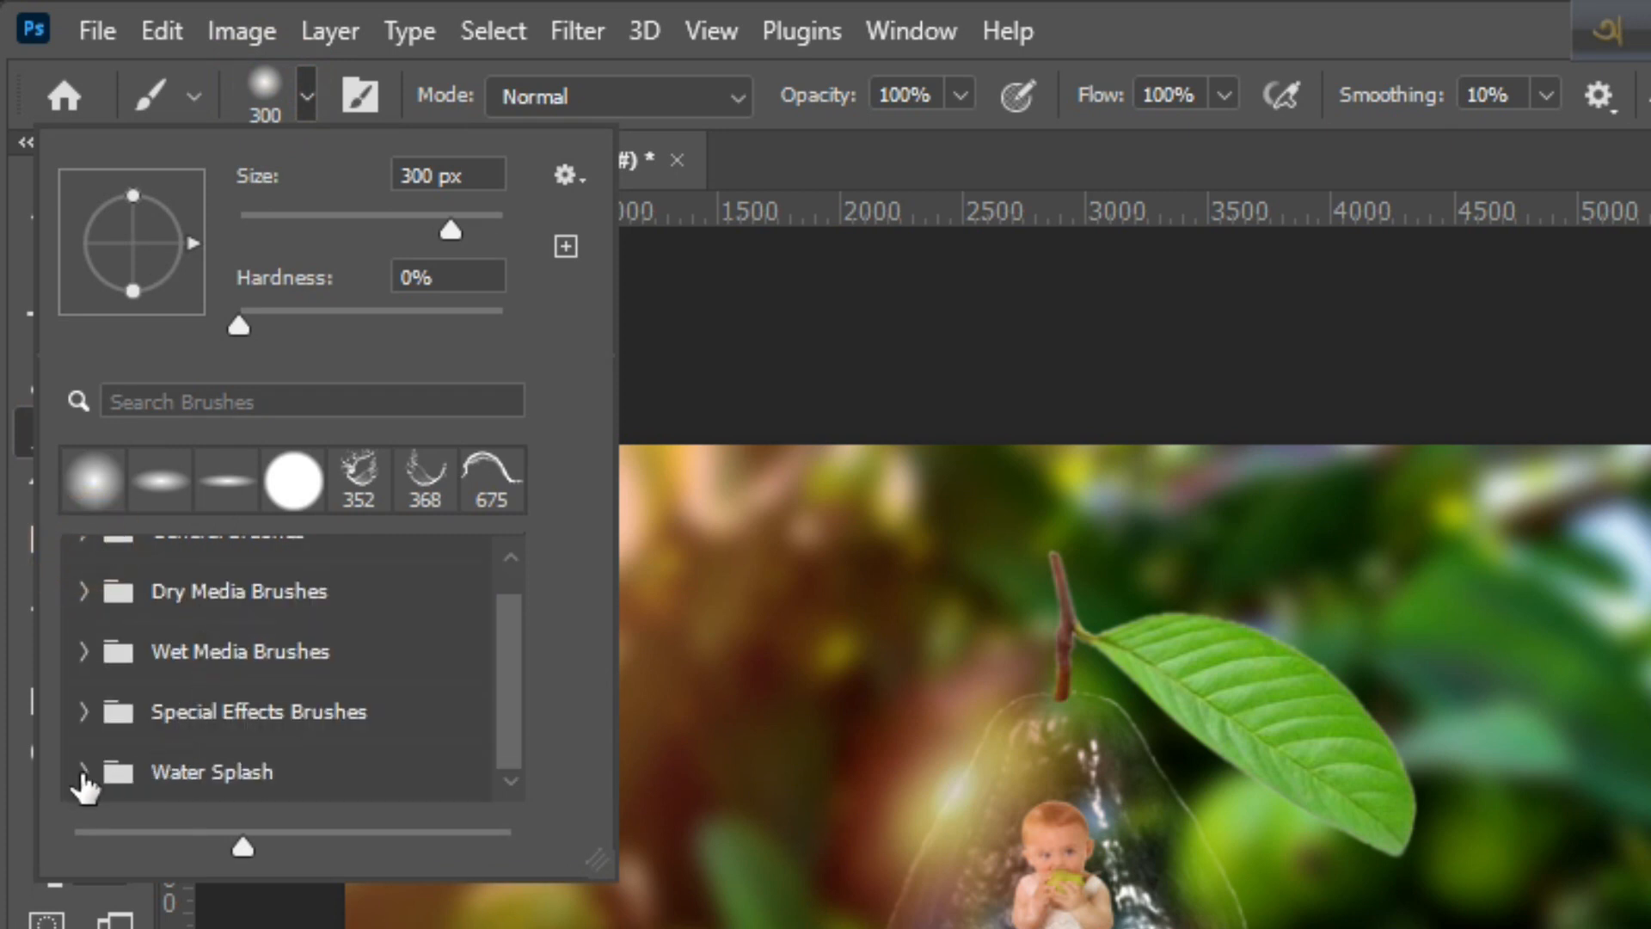
pyautogui.click(84, 772)
pyautogui.scroll(-4, 206, 739)
pyautogui.scroll(-5, 217, 729)
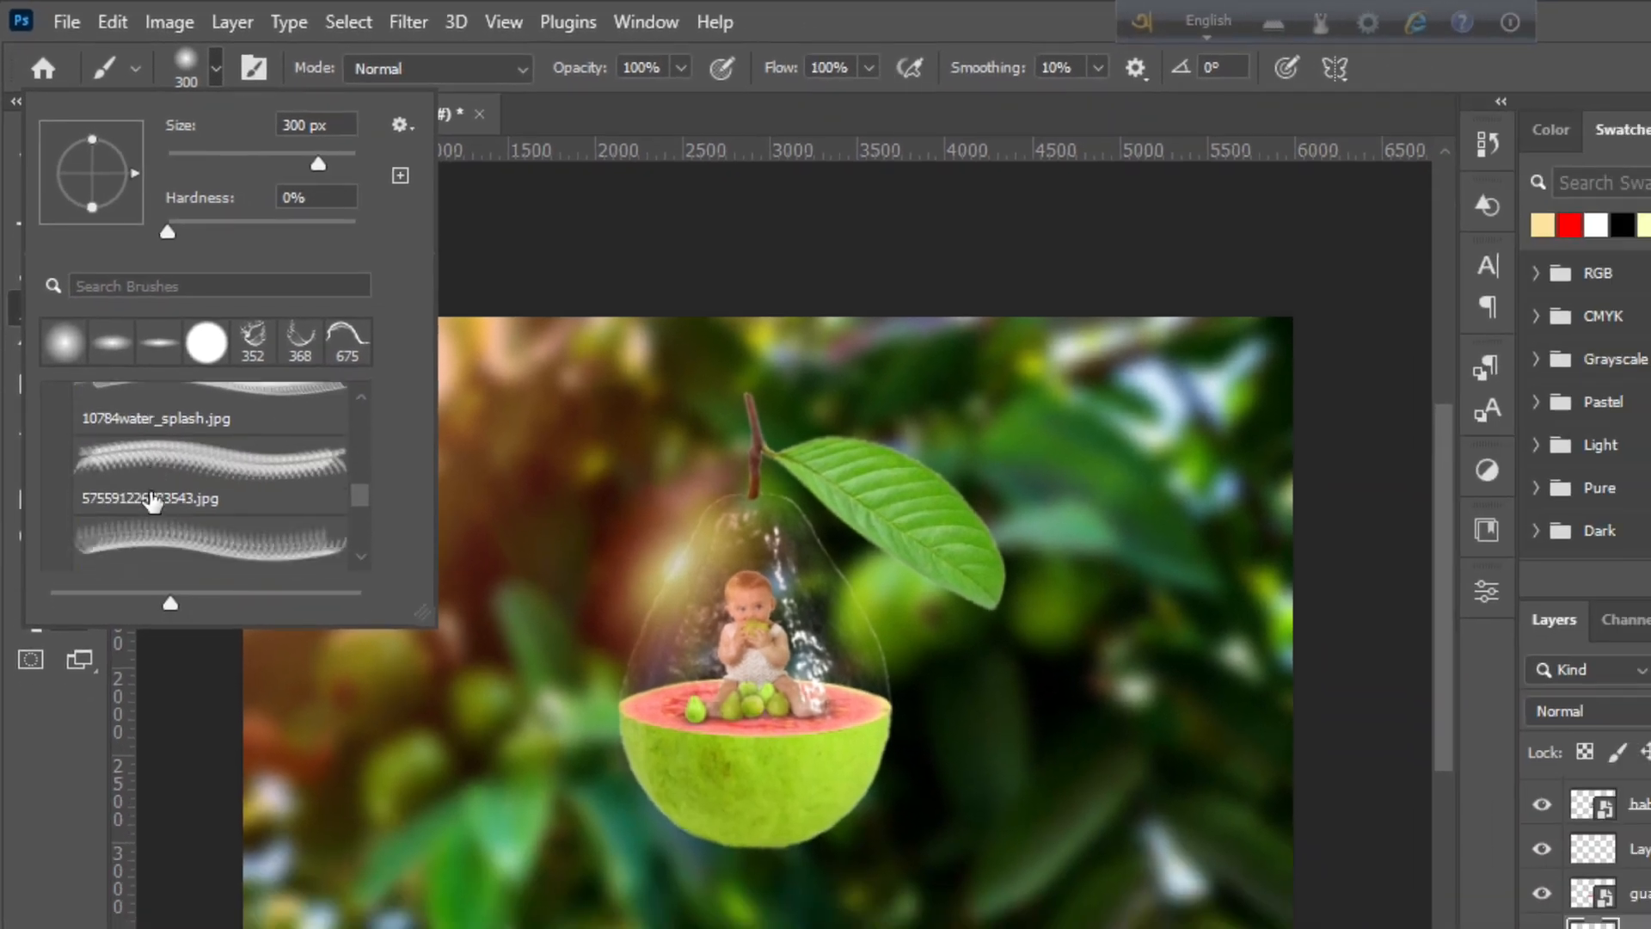
pyautogui.scroll(-1, 152, 501)
pyautogui.click(140, 525)
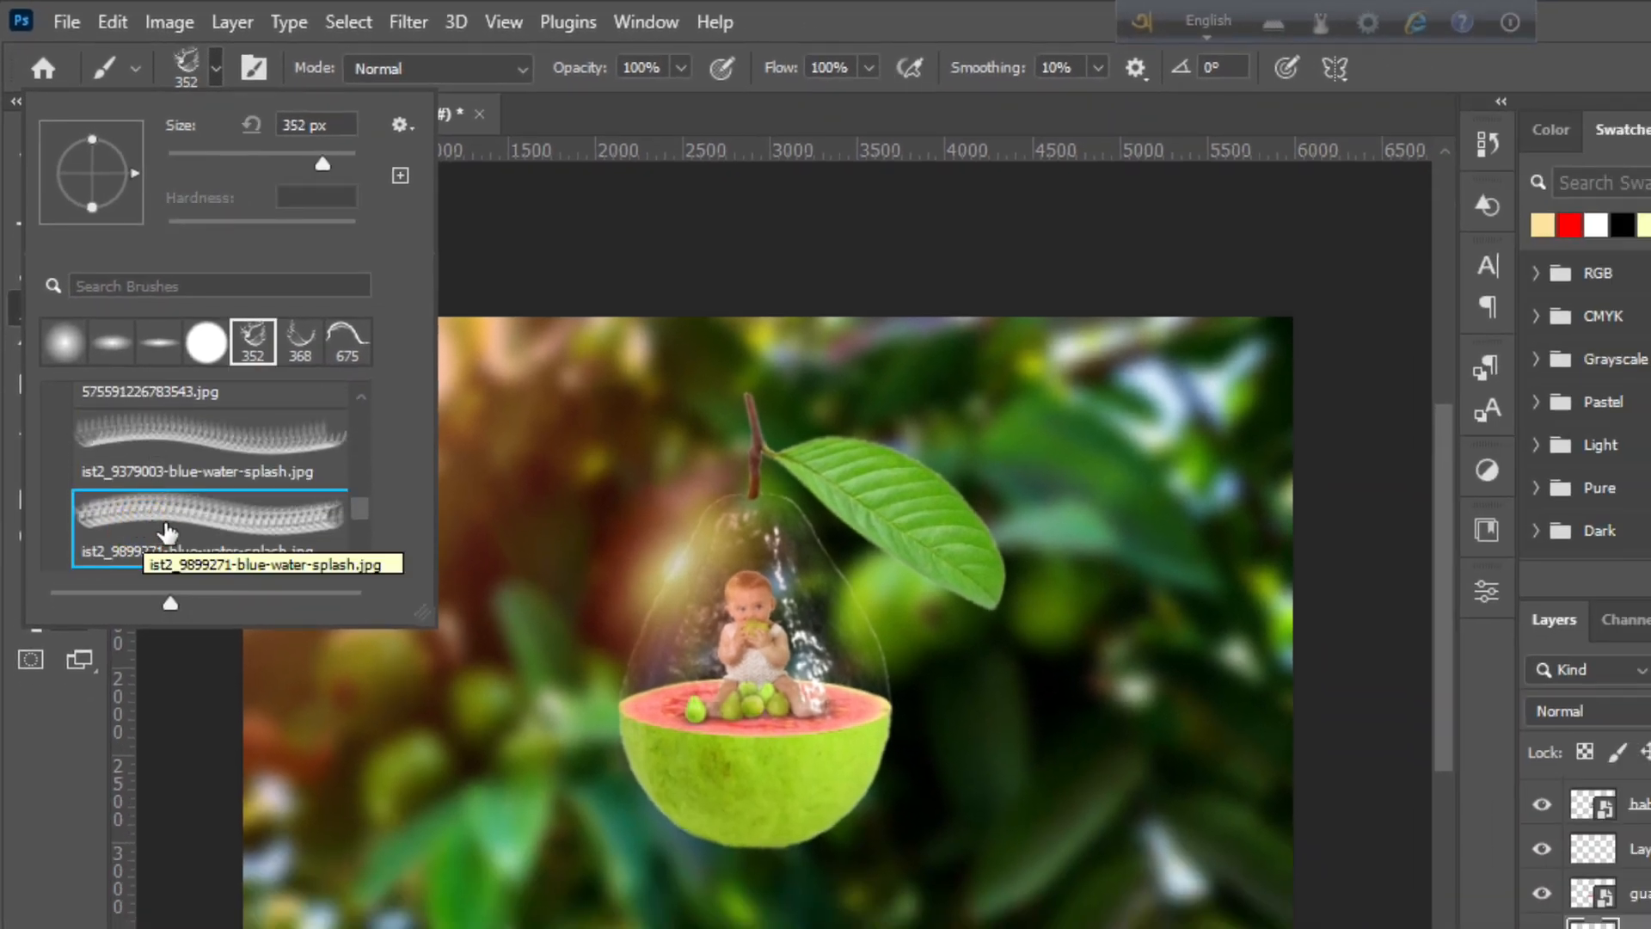
pyautogui.click(163, 477)
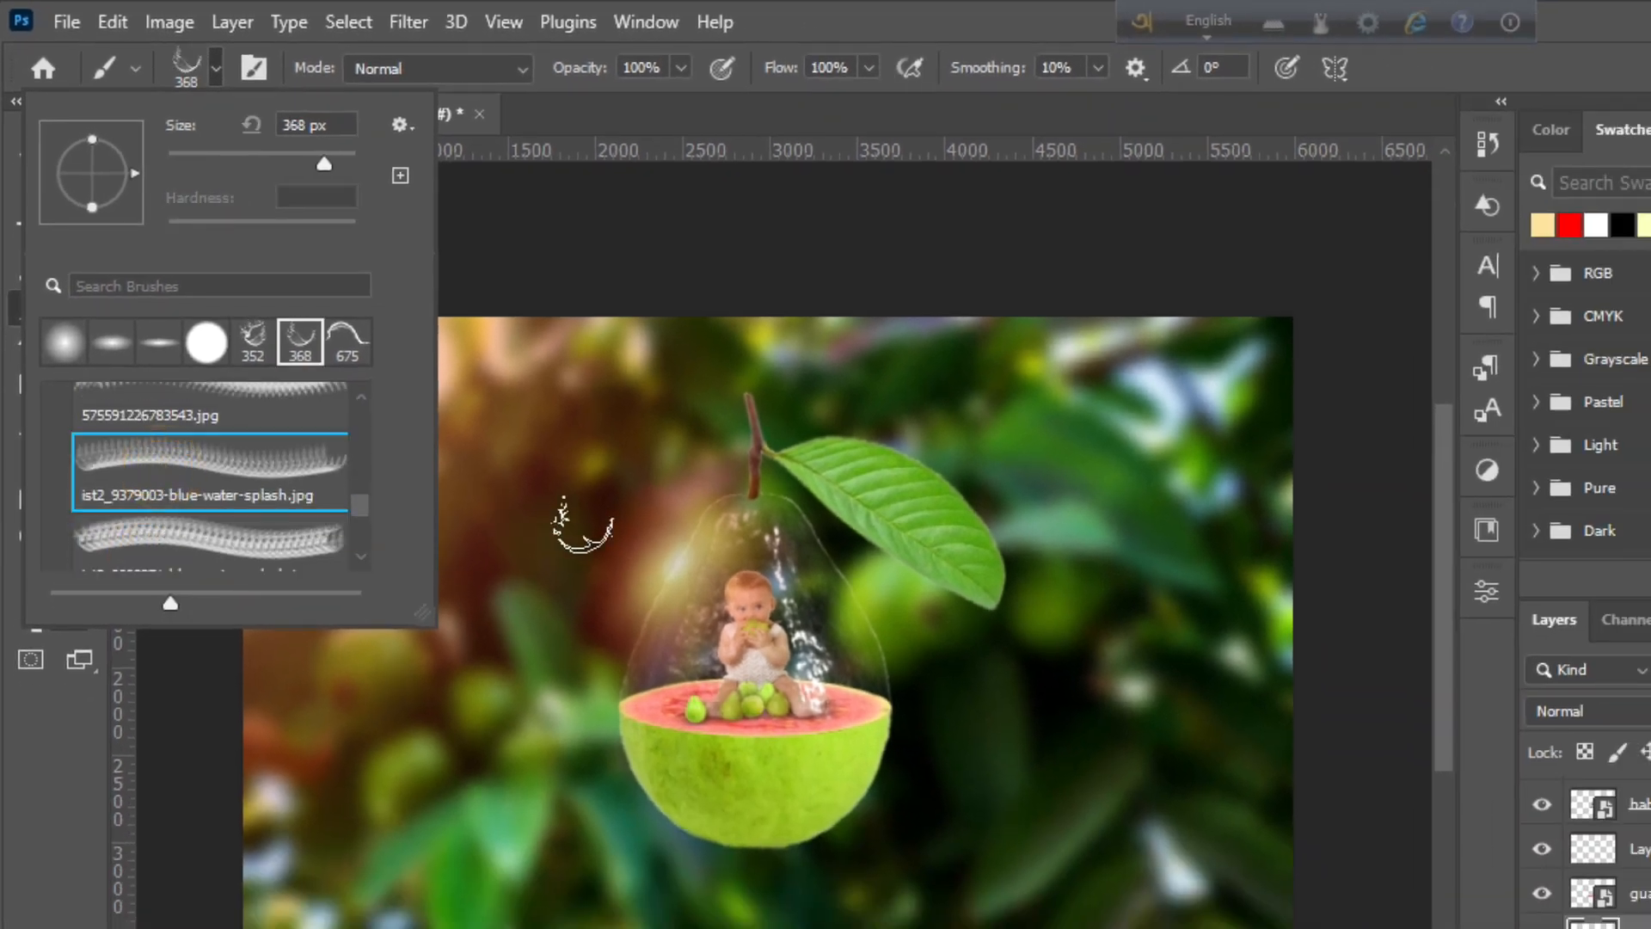
pyautogui.click(189, 58)
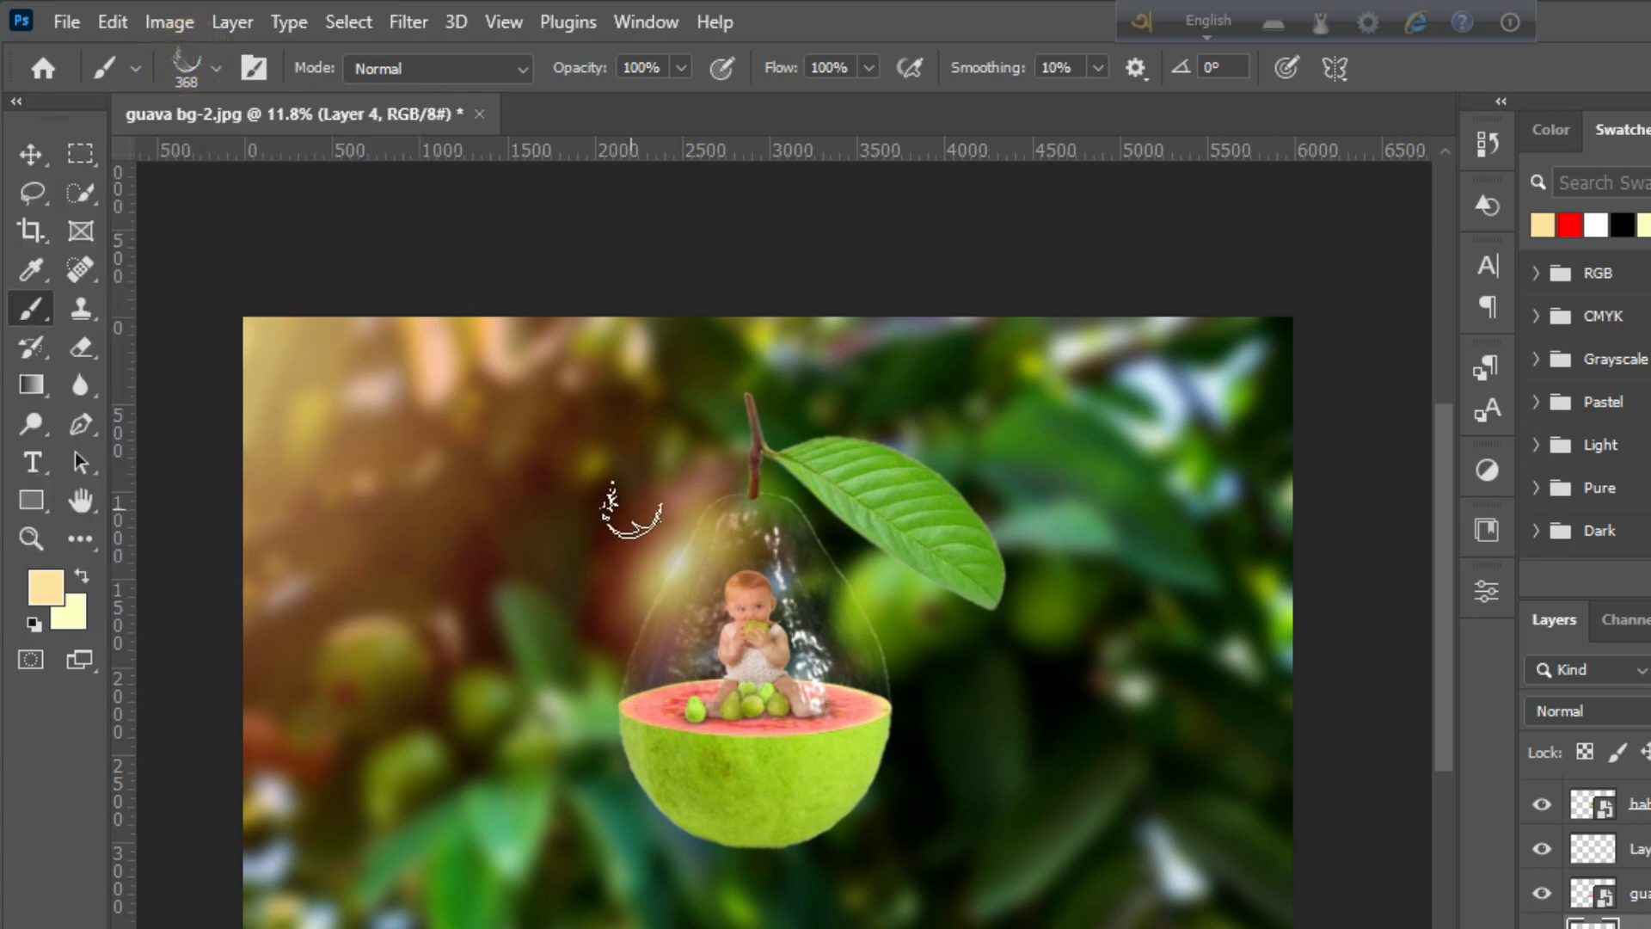
# Reset the colours to a white foreground and stamp the water splash brush once at 1800 px beside the guava.
pyautogui.click(33, 622)
pyautogui.click(82, 575)
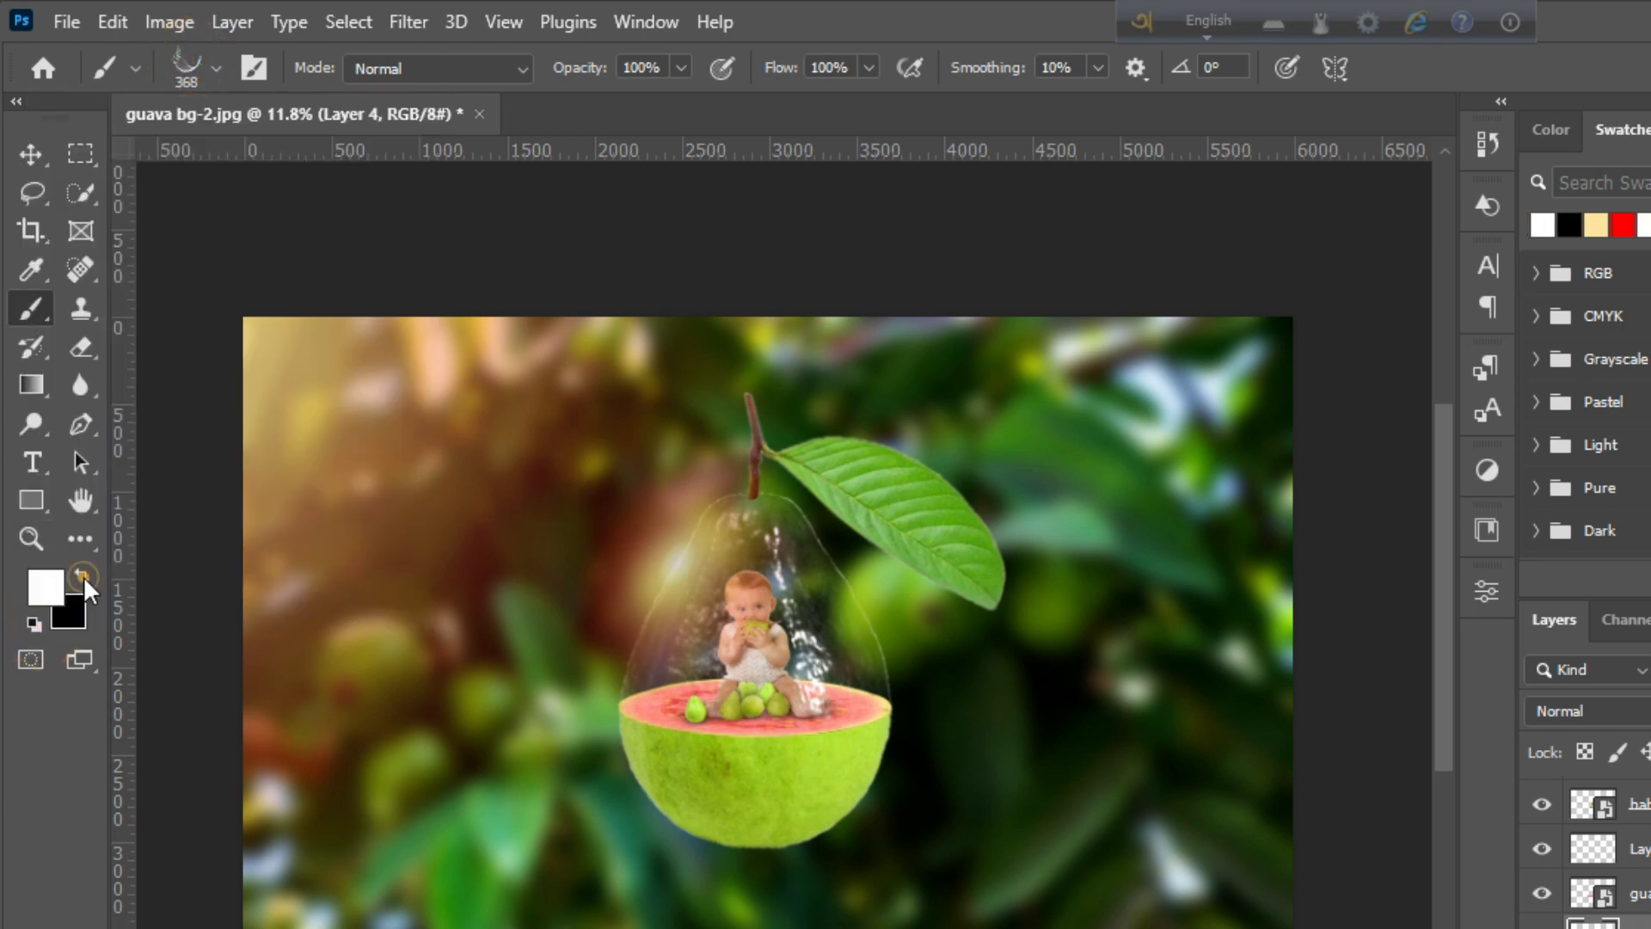
pyautogui.press(']')
pyautogui.press(']')
pyautogui.press(']')
pyautogui.press(']')
pyautogui.press(']')
pyautogui.press(']')
pyautogui.press(']')
pyautogui.press(']')
pyautogui.press(']')
pyautogui.press(']')
pyautogui.press(']')
pyautogui.press(']')
pyautogui.press(']')
pyautogui.press(']')
pyautogui.press(']')
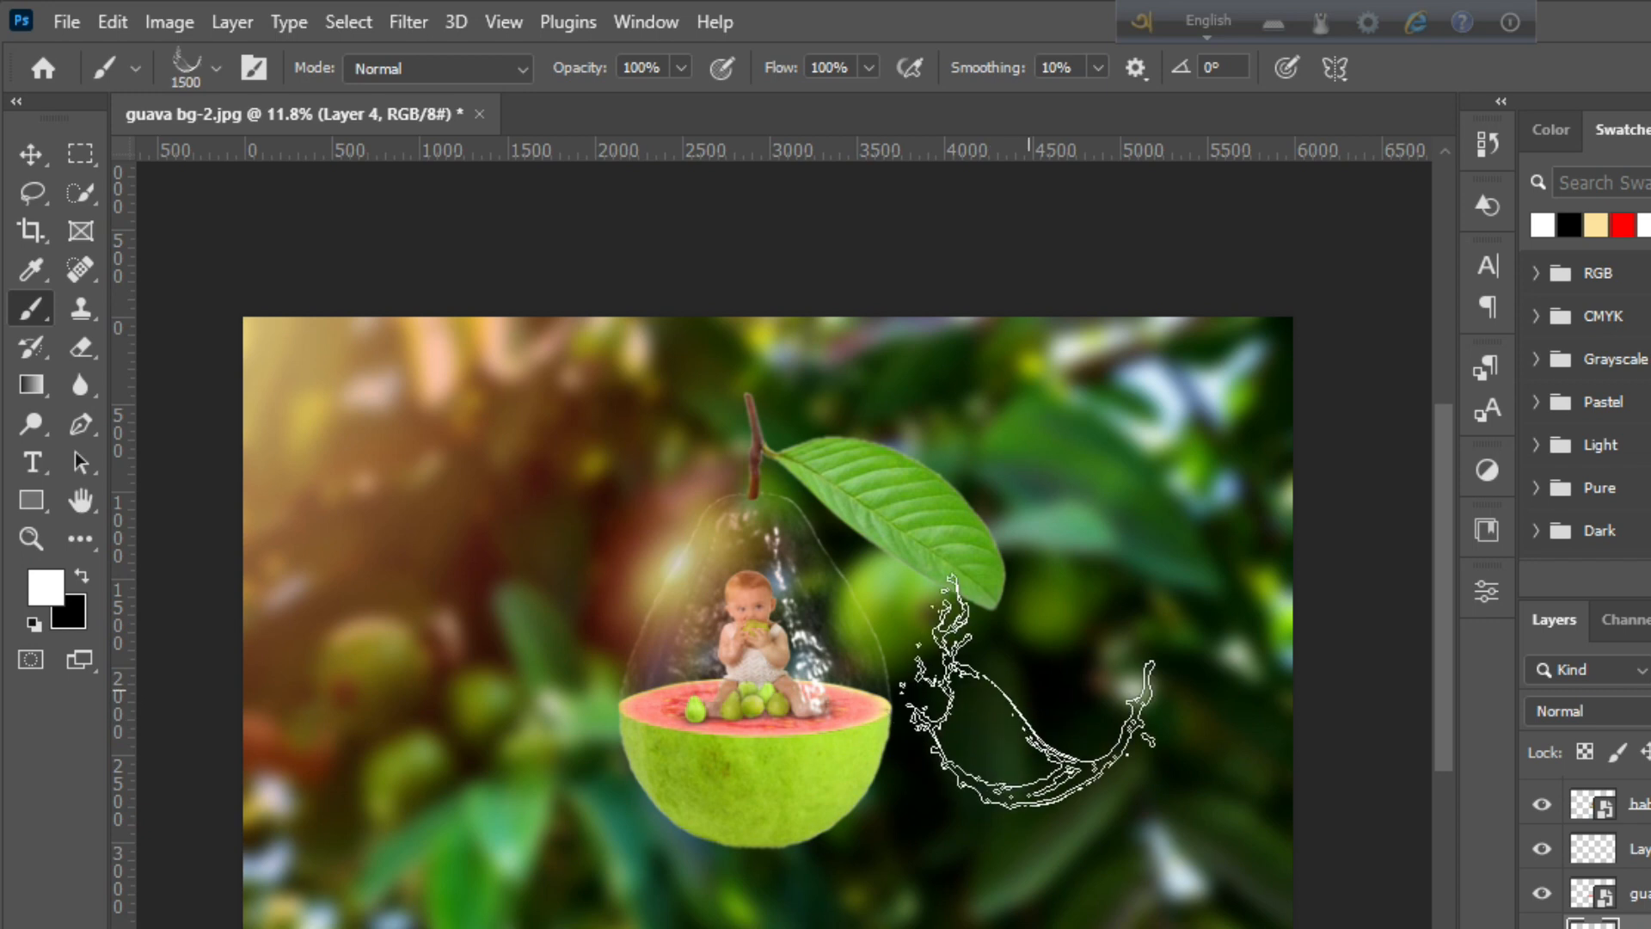
pyautogui.click(1032, 690)
# Move the water splash around the guava's lower half and enlarge it to about 120%.
pyautogui.click(188, 67)
pyautogui.press('Escape')
pyautogui.click(33, 156)
pyautogui.click(172, 67)
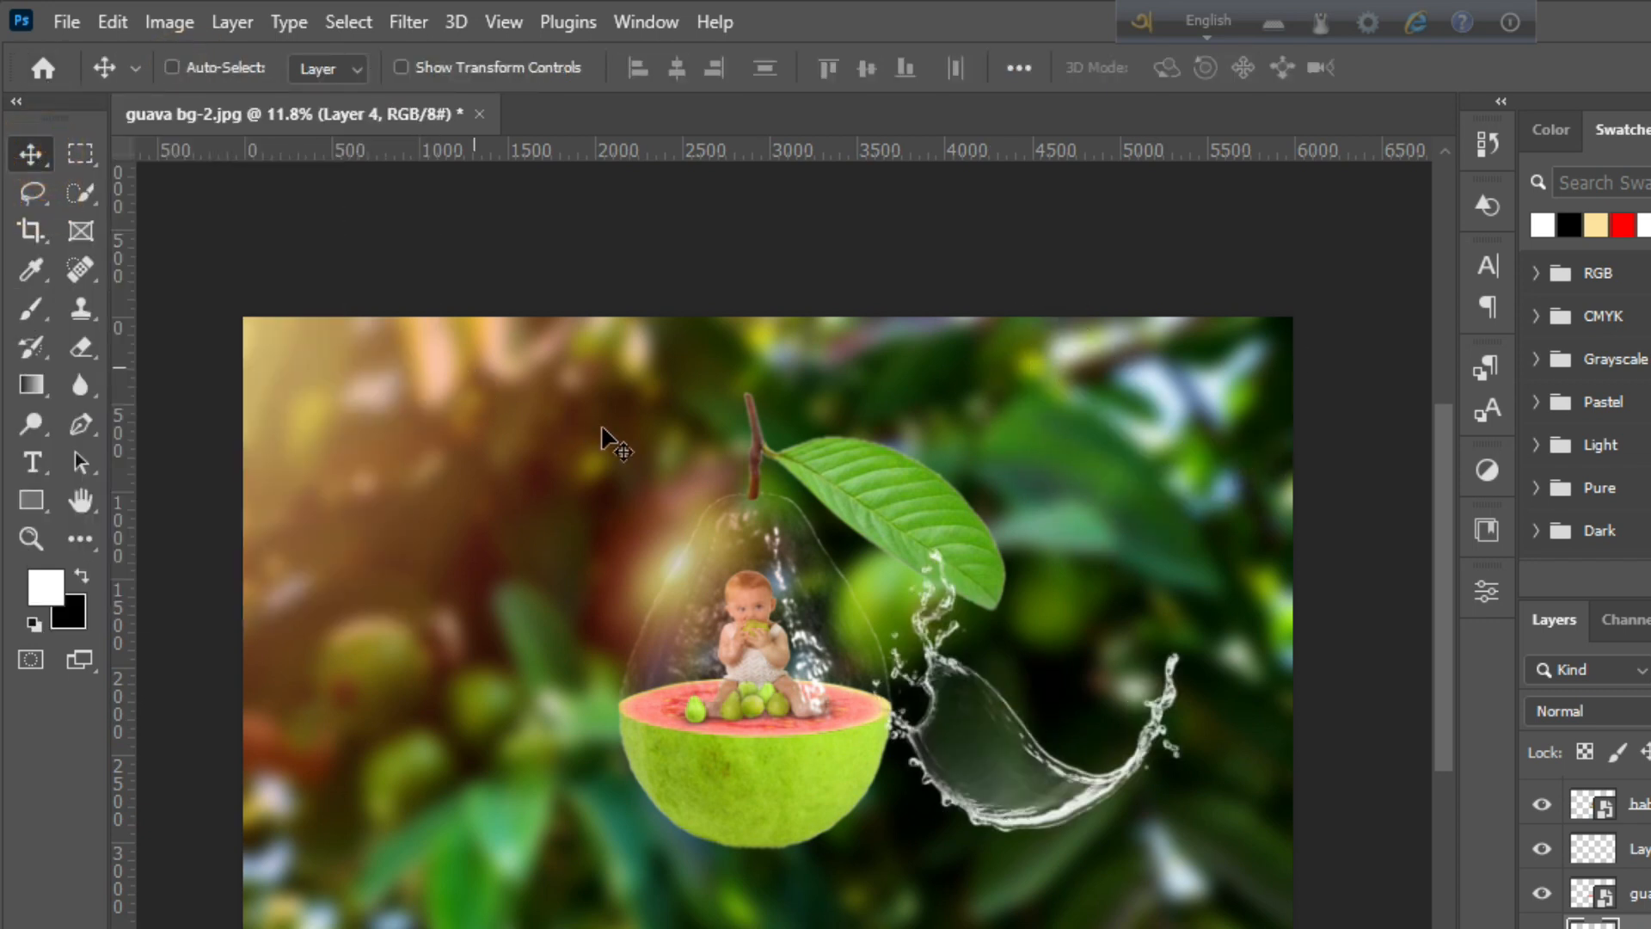
pyautogui.hotkey('ctrl', 't')
pyautogui.moveTo(1083, 753); pyautogui.dragTo(718, 757)
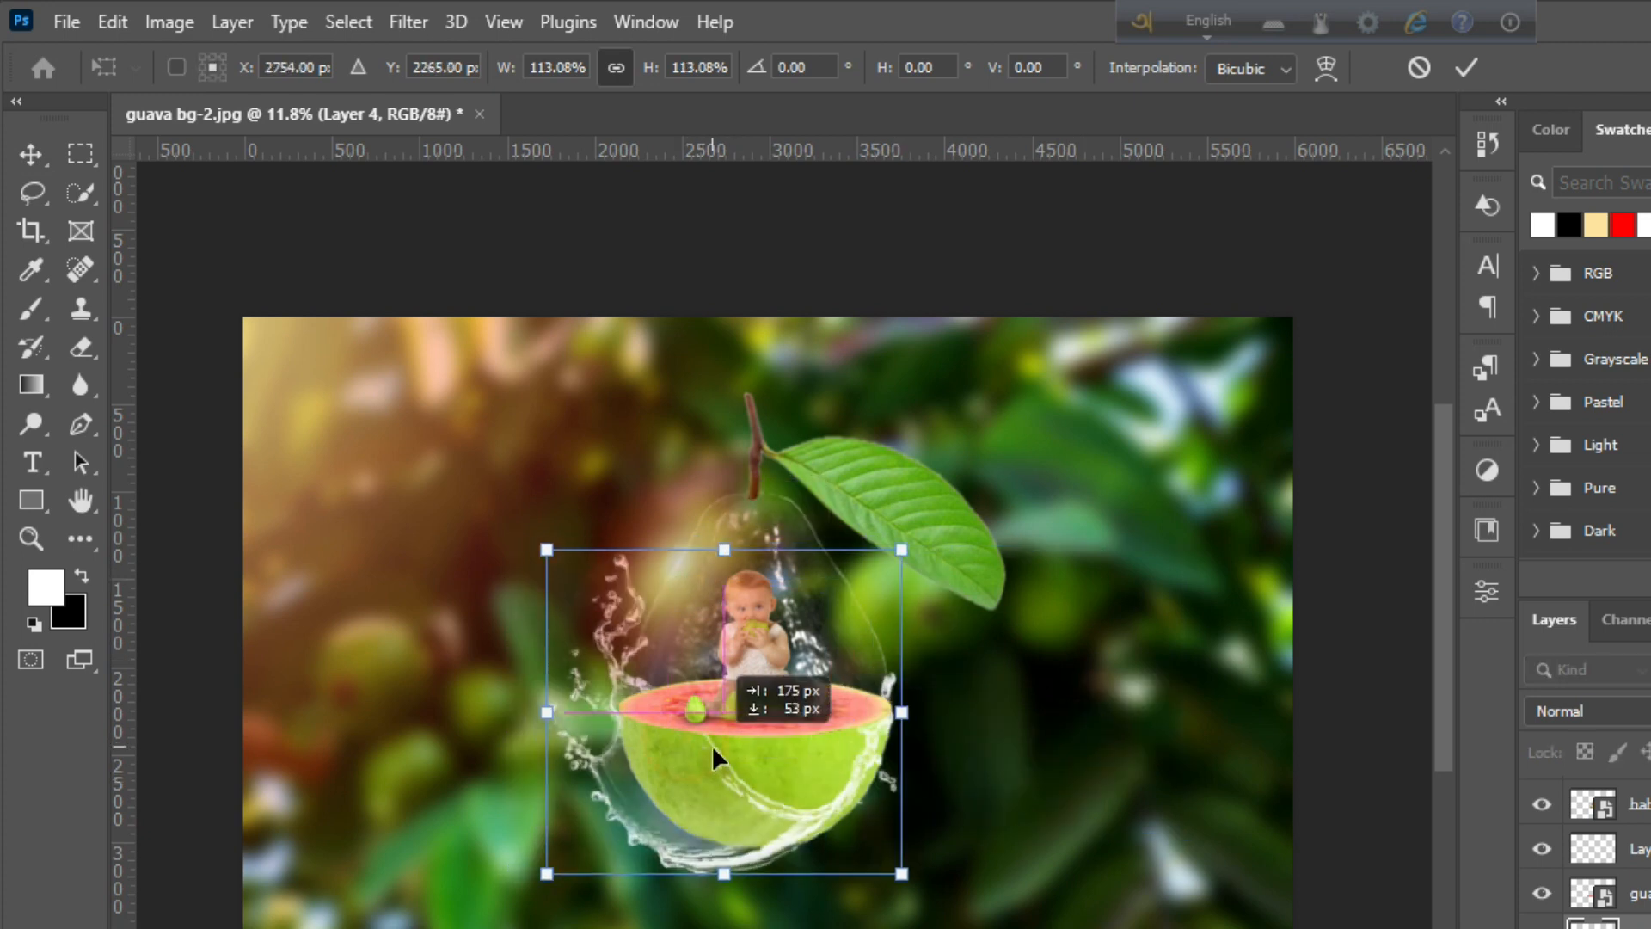
pyautogui.moveTo(547, 550); pyautogui.dragTo(525, 530)
pyautogui.click(1466, 67)
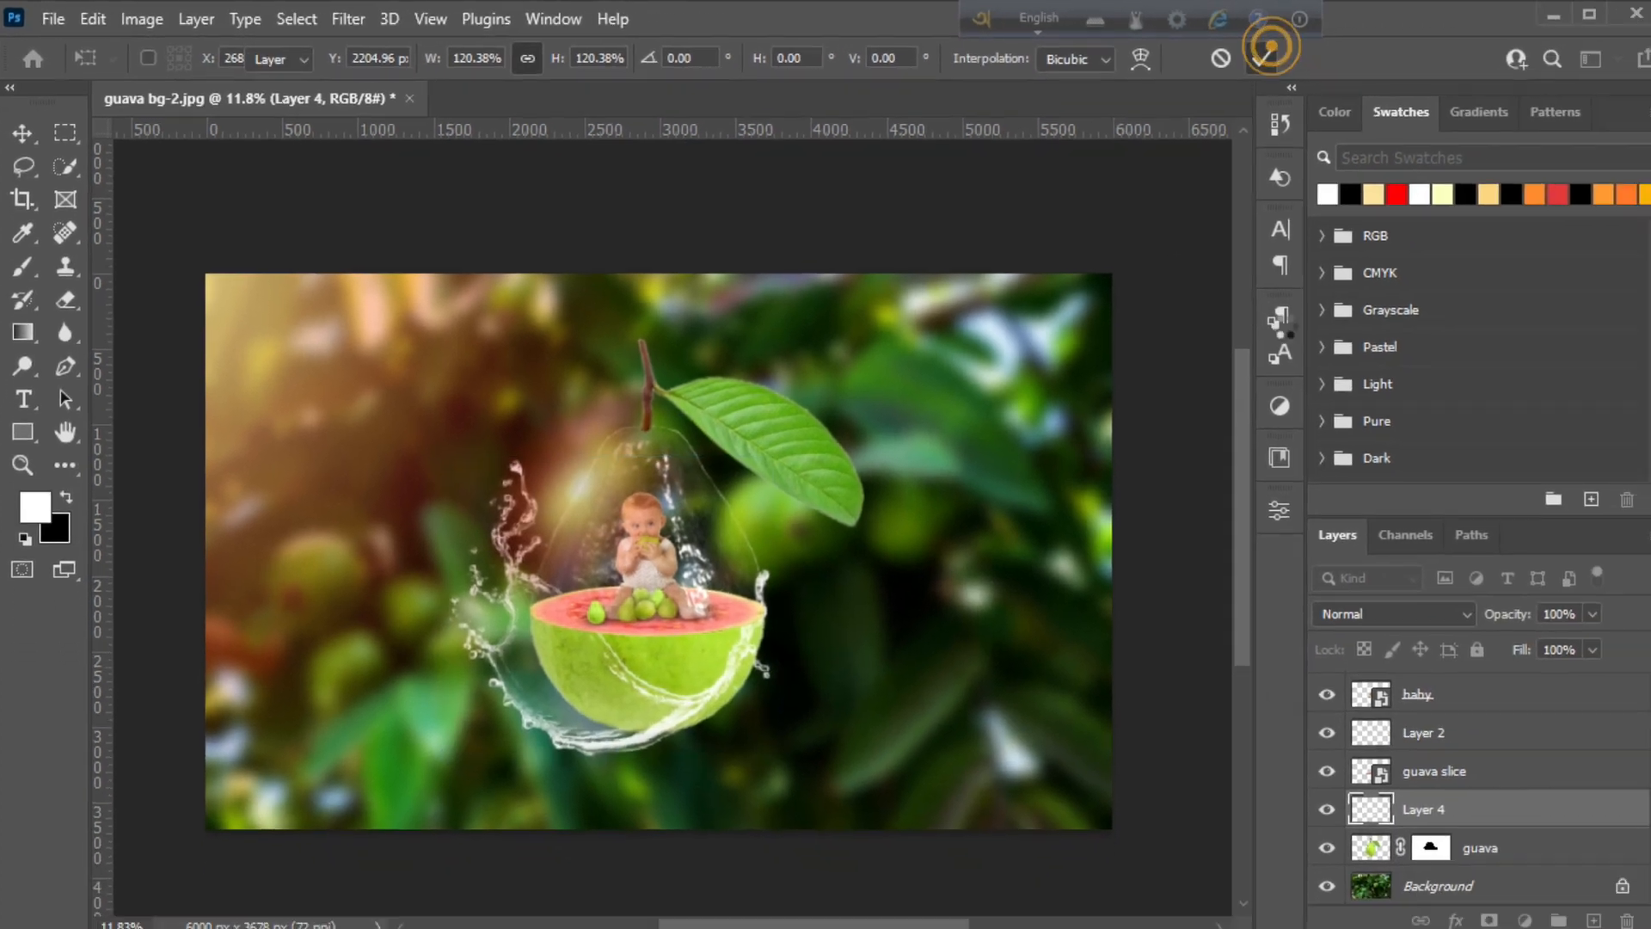
# Move the splash layer below the guava layer and nudge the splash slightly upward.
pyautogui.moveTo(1437, 803); pyautogui.dragTo(1419, 854)
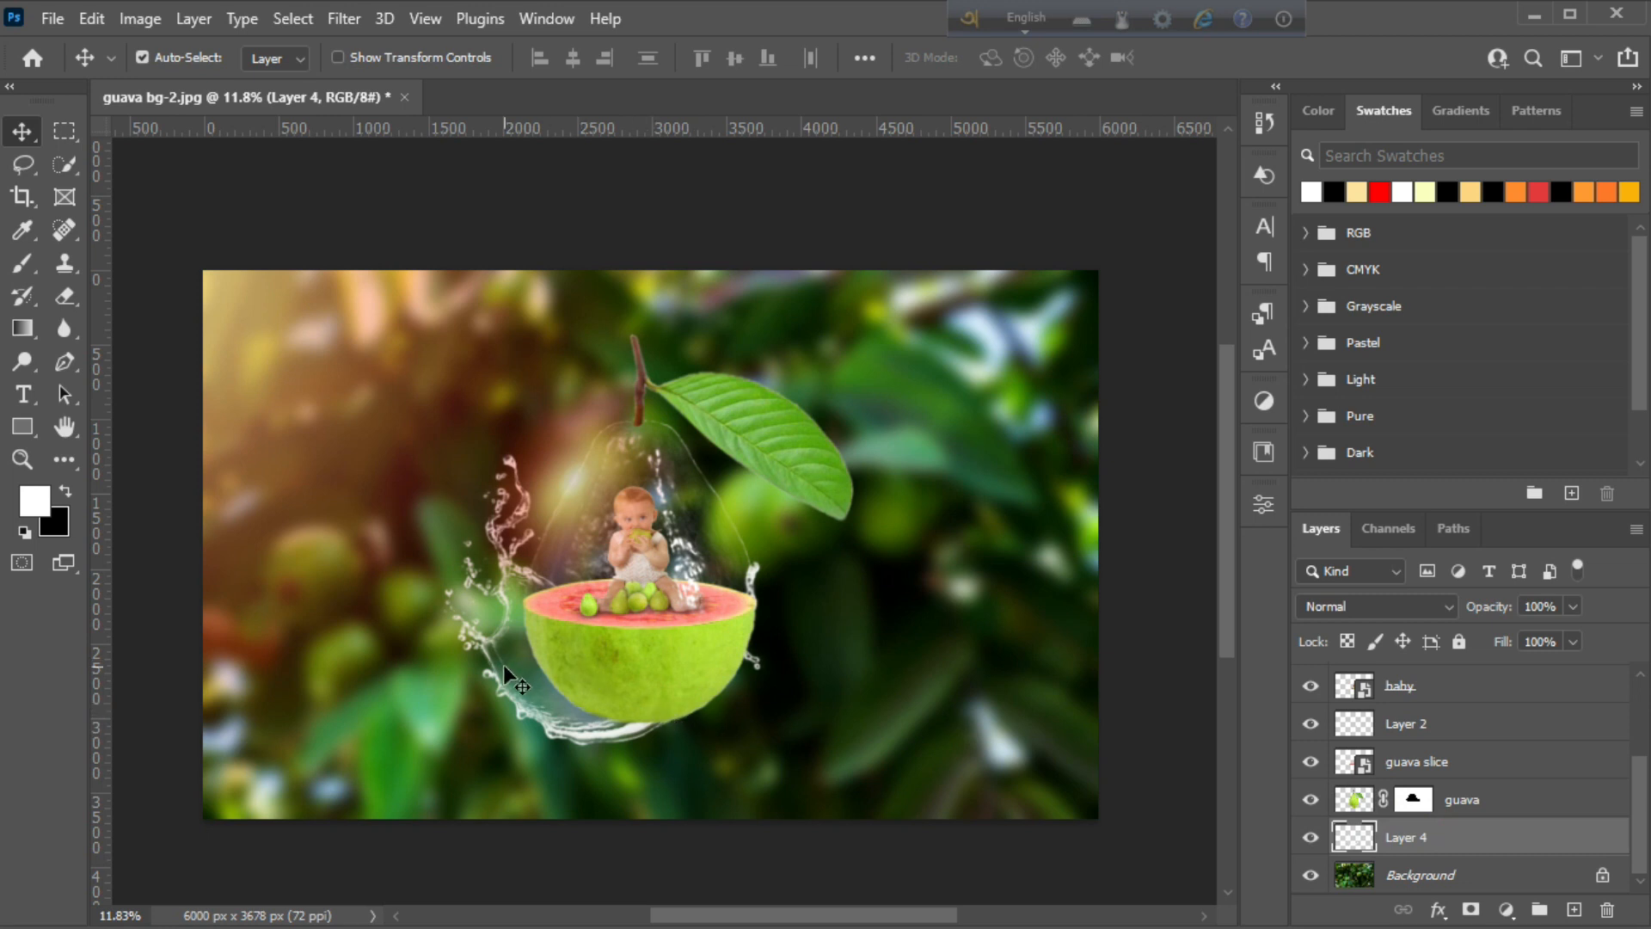
pyautogui.hotkey('shift', 'Up')
pyautogui.hotkey('shift', 'Up')
pyautogui.hotkey('shift', 'Up')
pyautogui.hotkey('shift', 'Up')
pyautogui.hotkey('shift', 'Up')
pyautogui.hotkey('shift', 'Up')
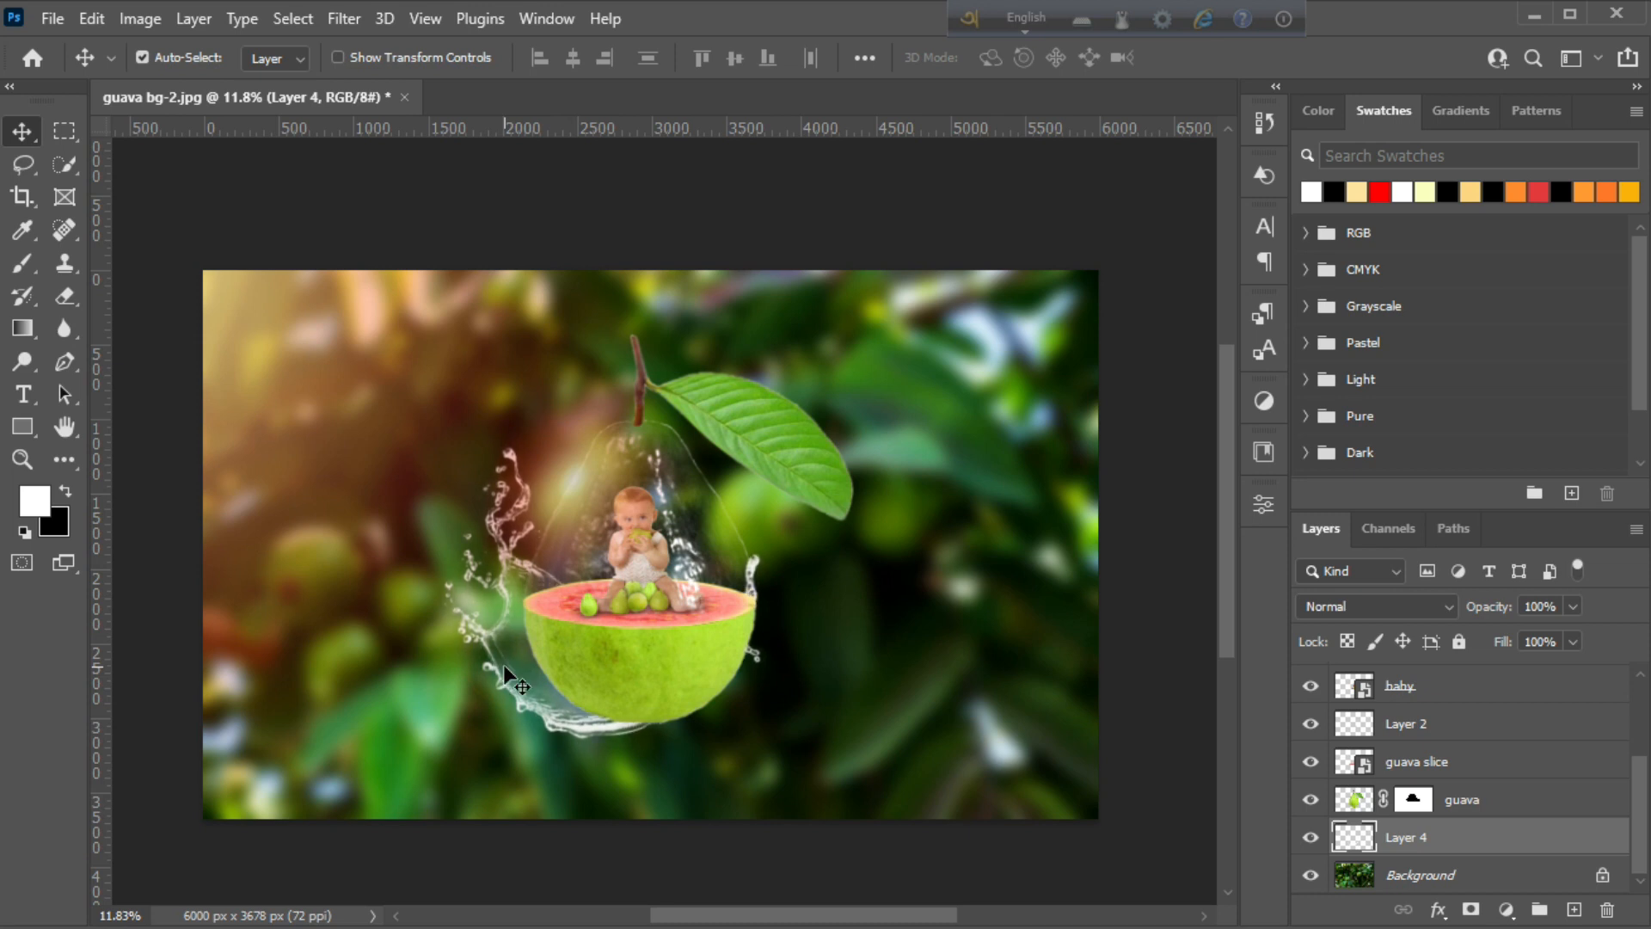
# Erase the splash remnants along the guava's right edge with a 400 px Eraser and add a new layer above the splash layer.
pyautogui.click(65, 296)
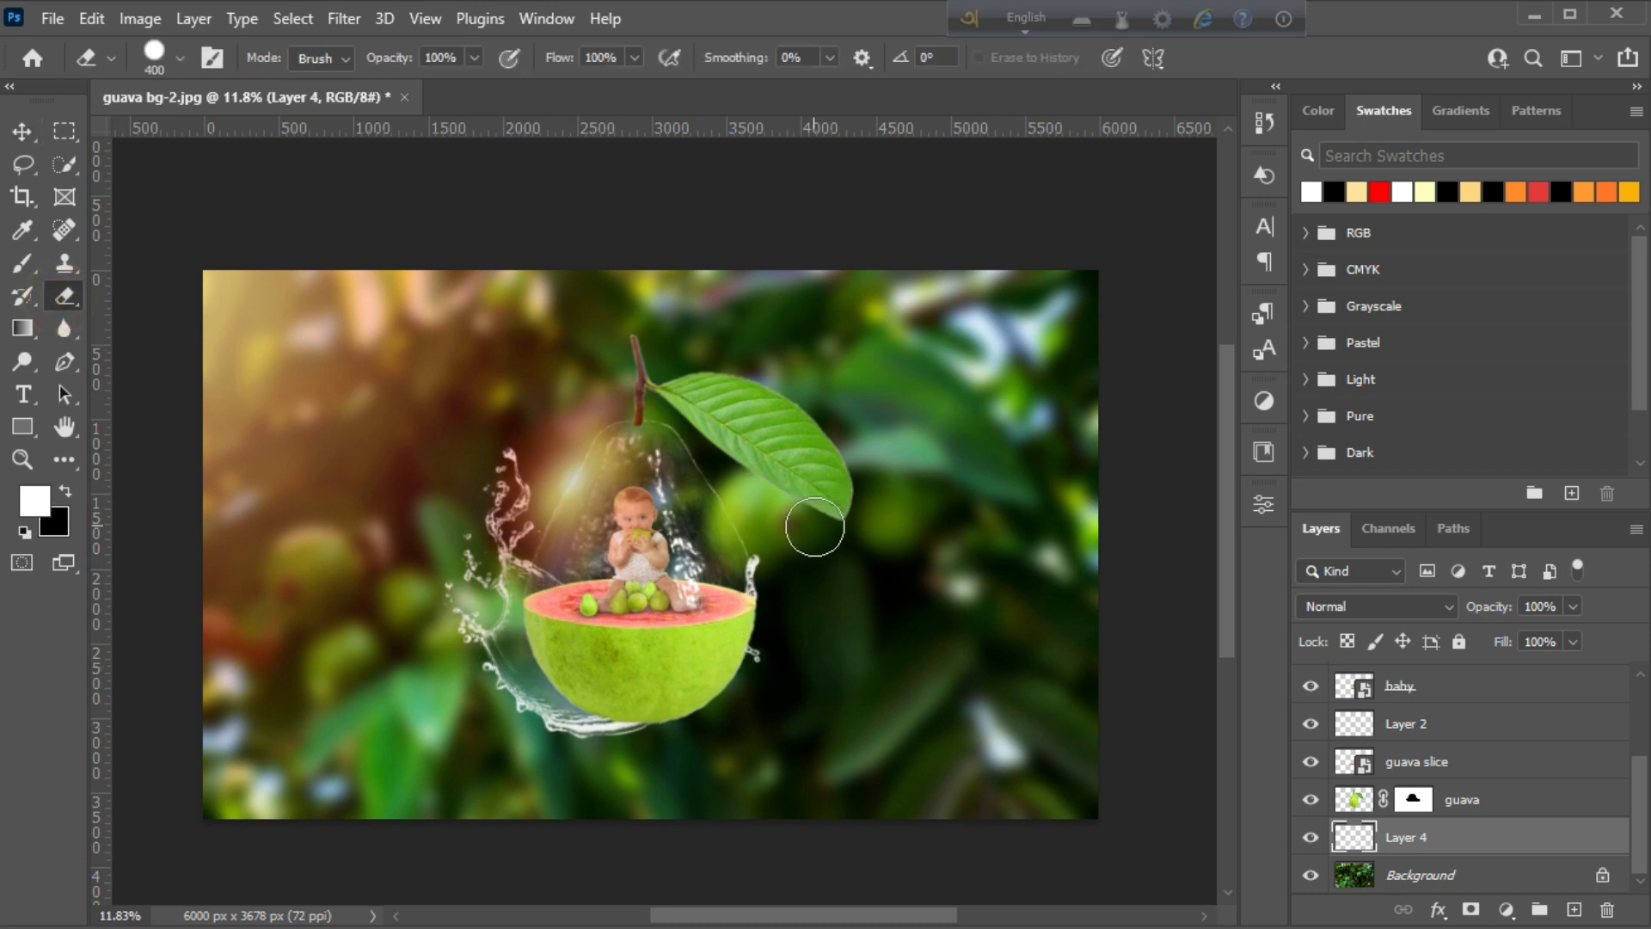
pyautogui.moveTo(773, 568); pyautogui.dragTo(755, 671)
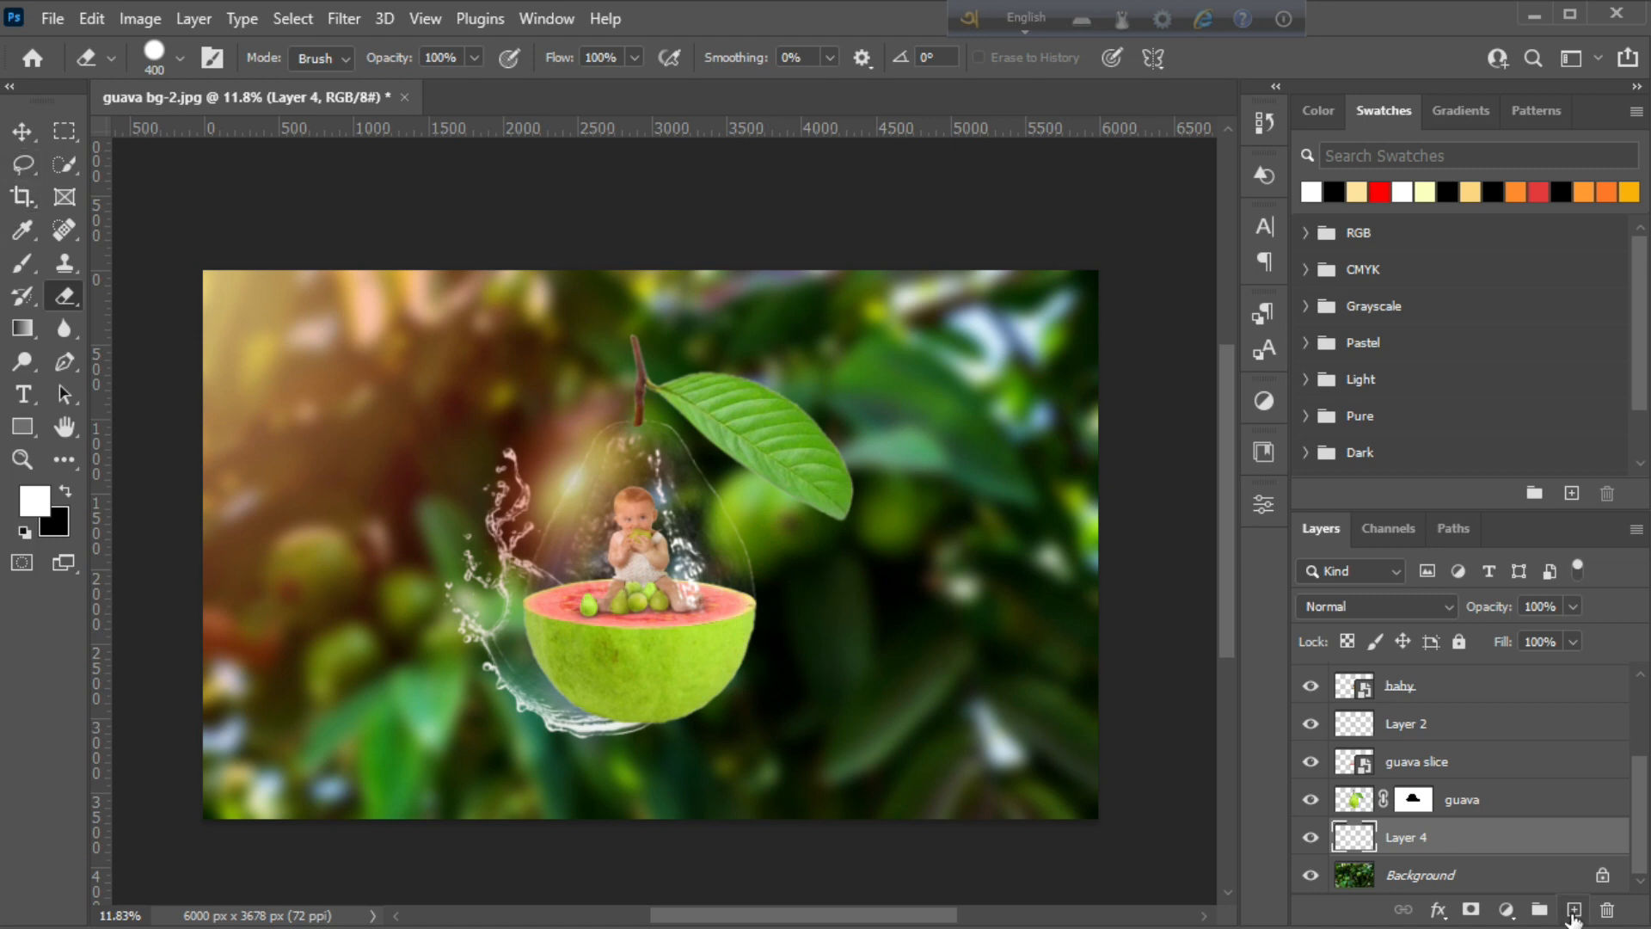
pyautogui.click(1573, 912)
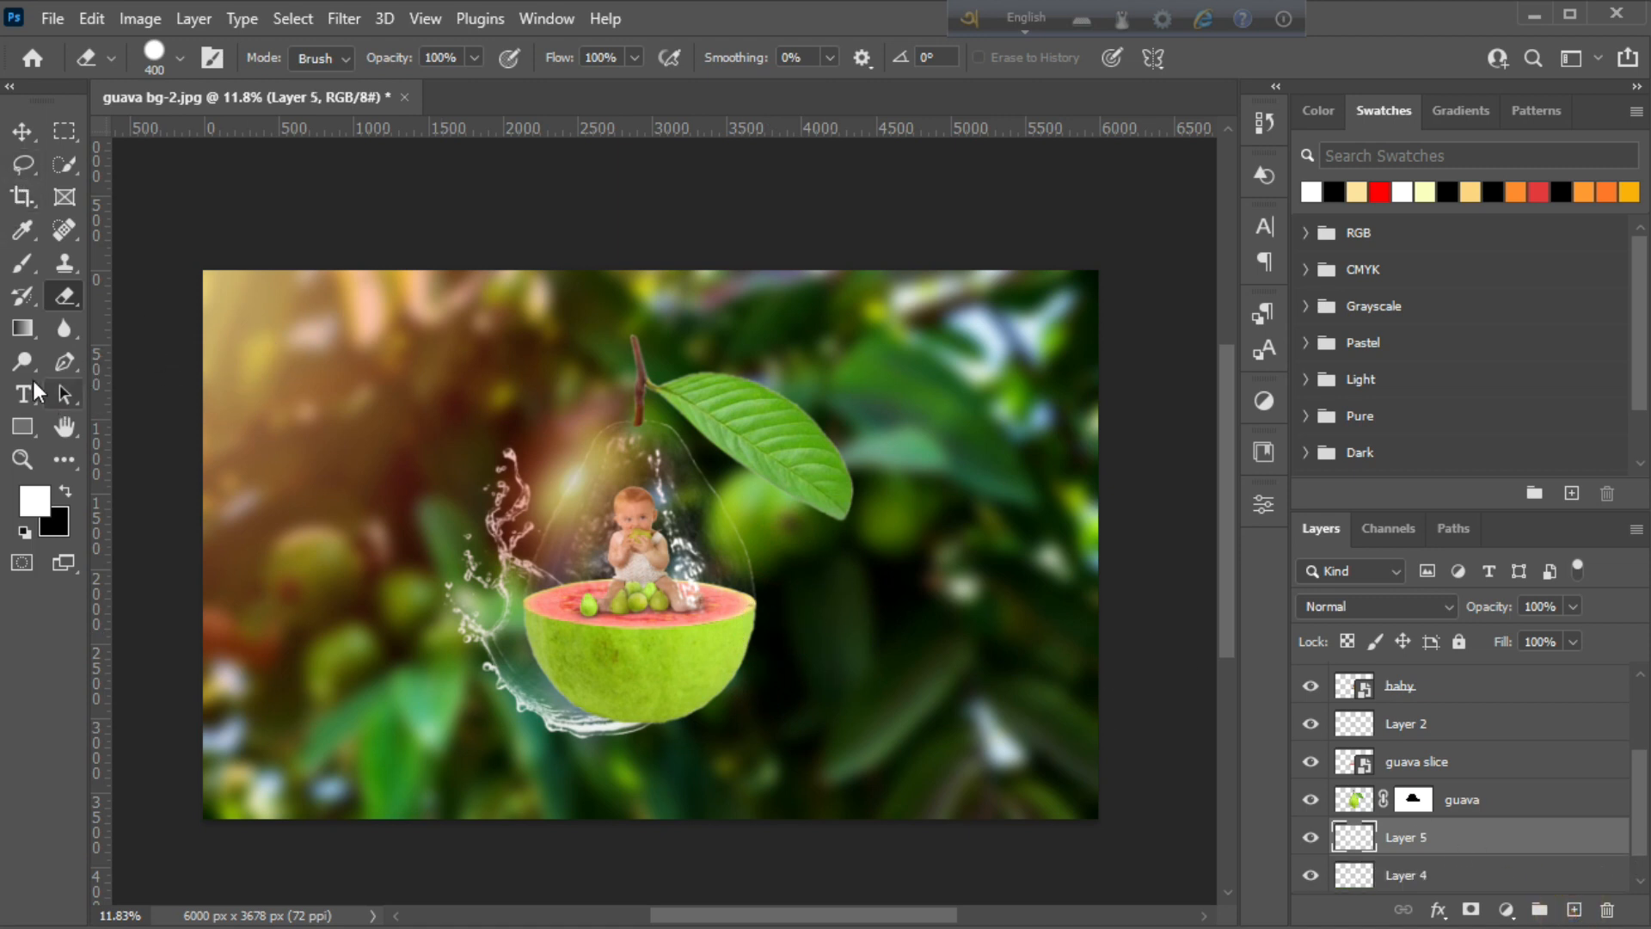
# Stamp the 10784water_splash.jpg brush tip once in white at 1700 px, to the right of the guava.
pyautogui.click(22, 263)
pyautogui.click(154, 53)
pyautogui.scroll(3, 155, 377)
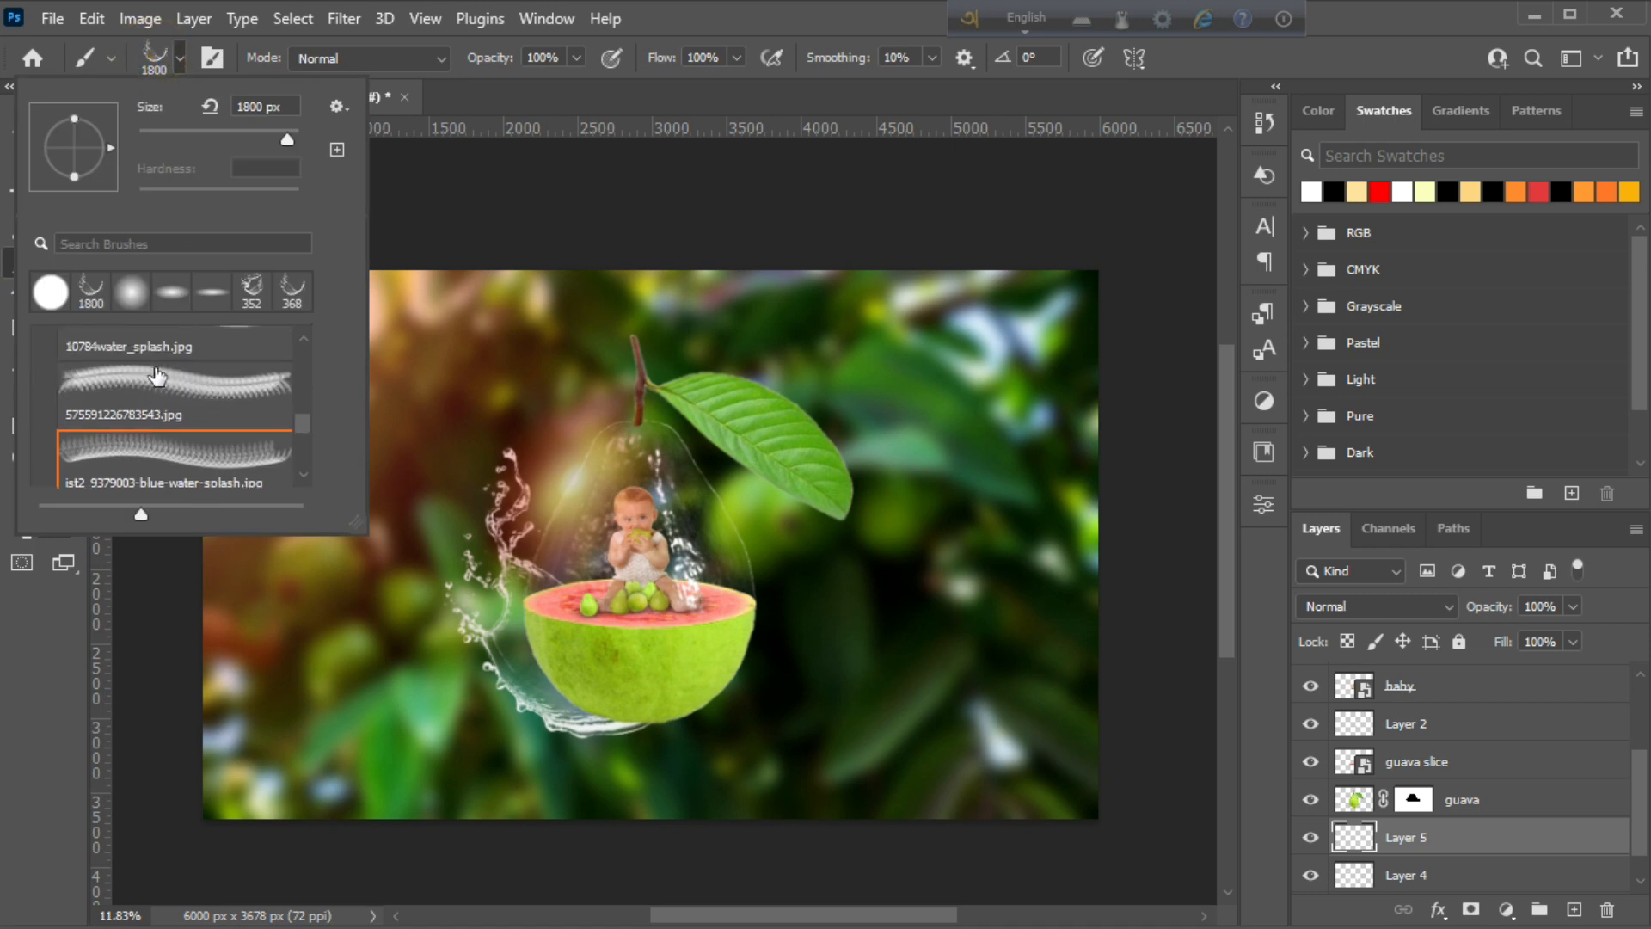
pyautogui.click(162, 419)
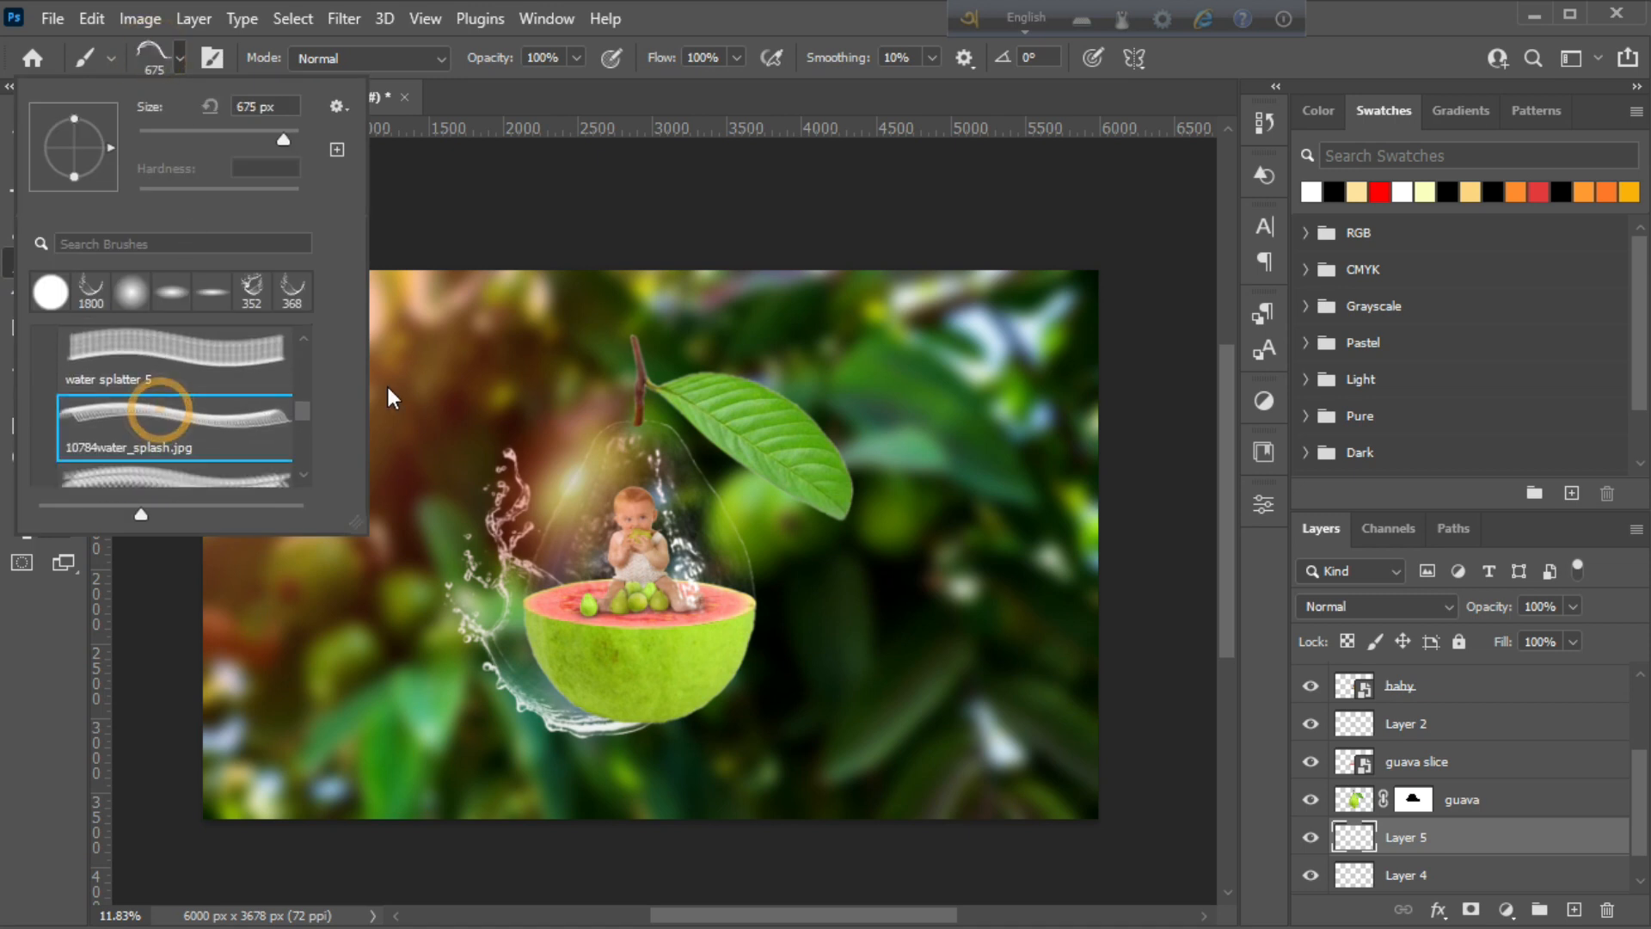
pyautogui.click(152, 53)
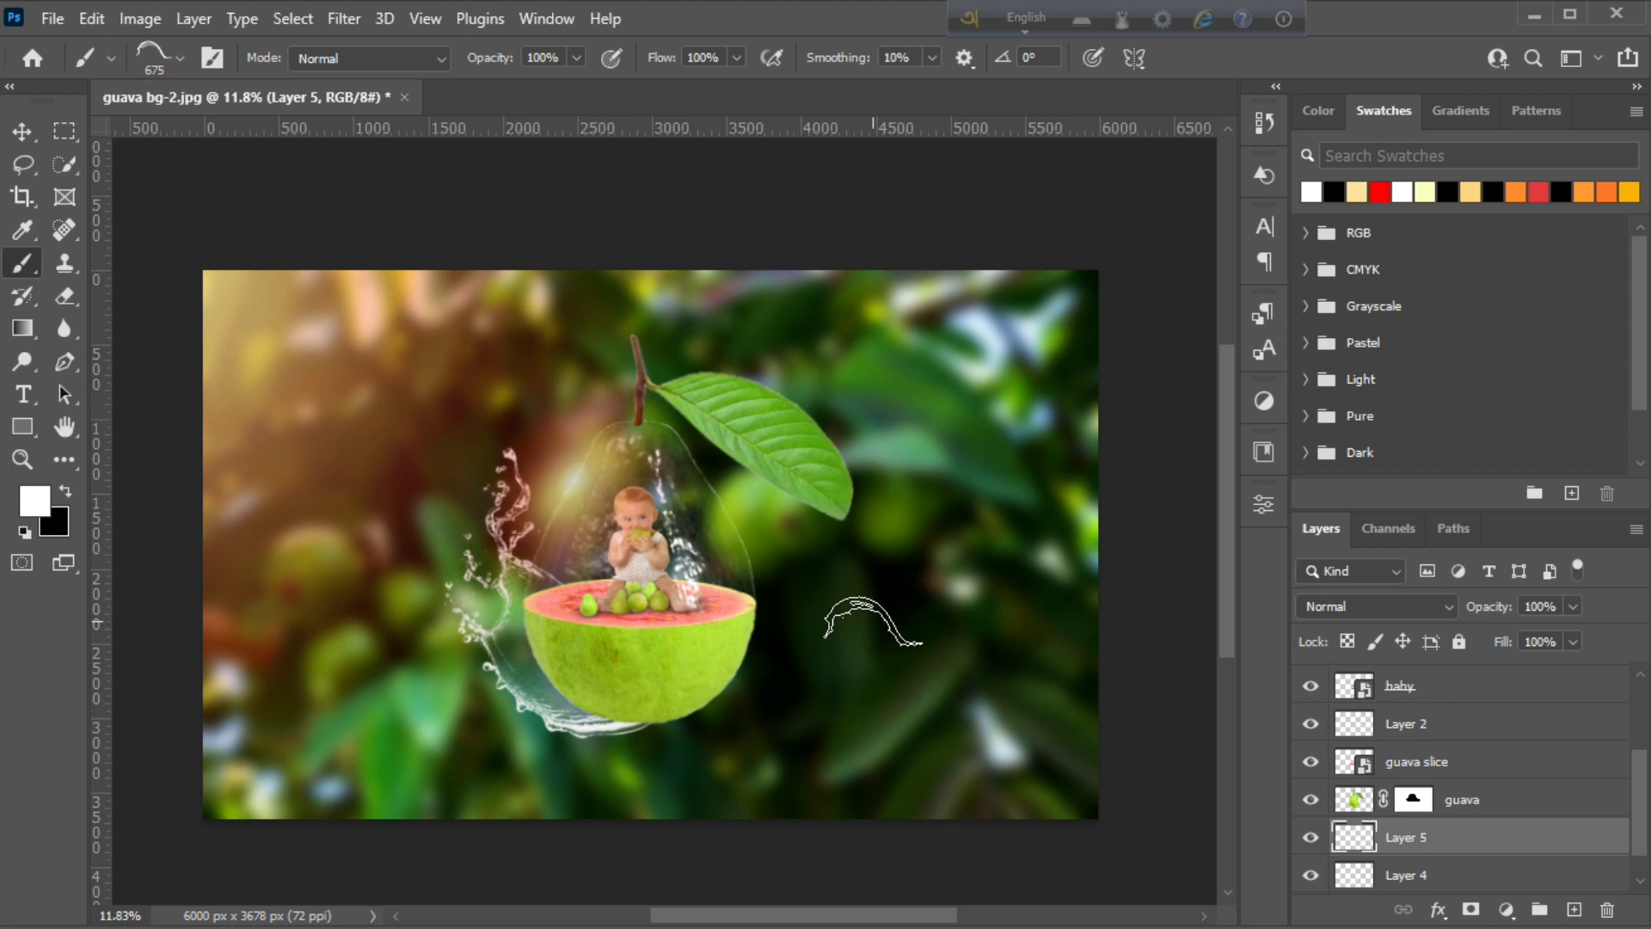
pyautogui.press(']')
pyautogui.press(']')
pyautogui.press(']')
pyautogui.press(']')
pyautogui.press(']')
pyautogui.press(']')
pyautogui.press(']')
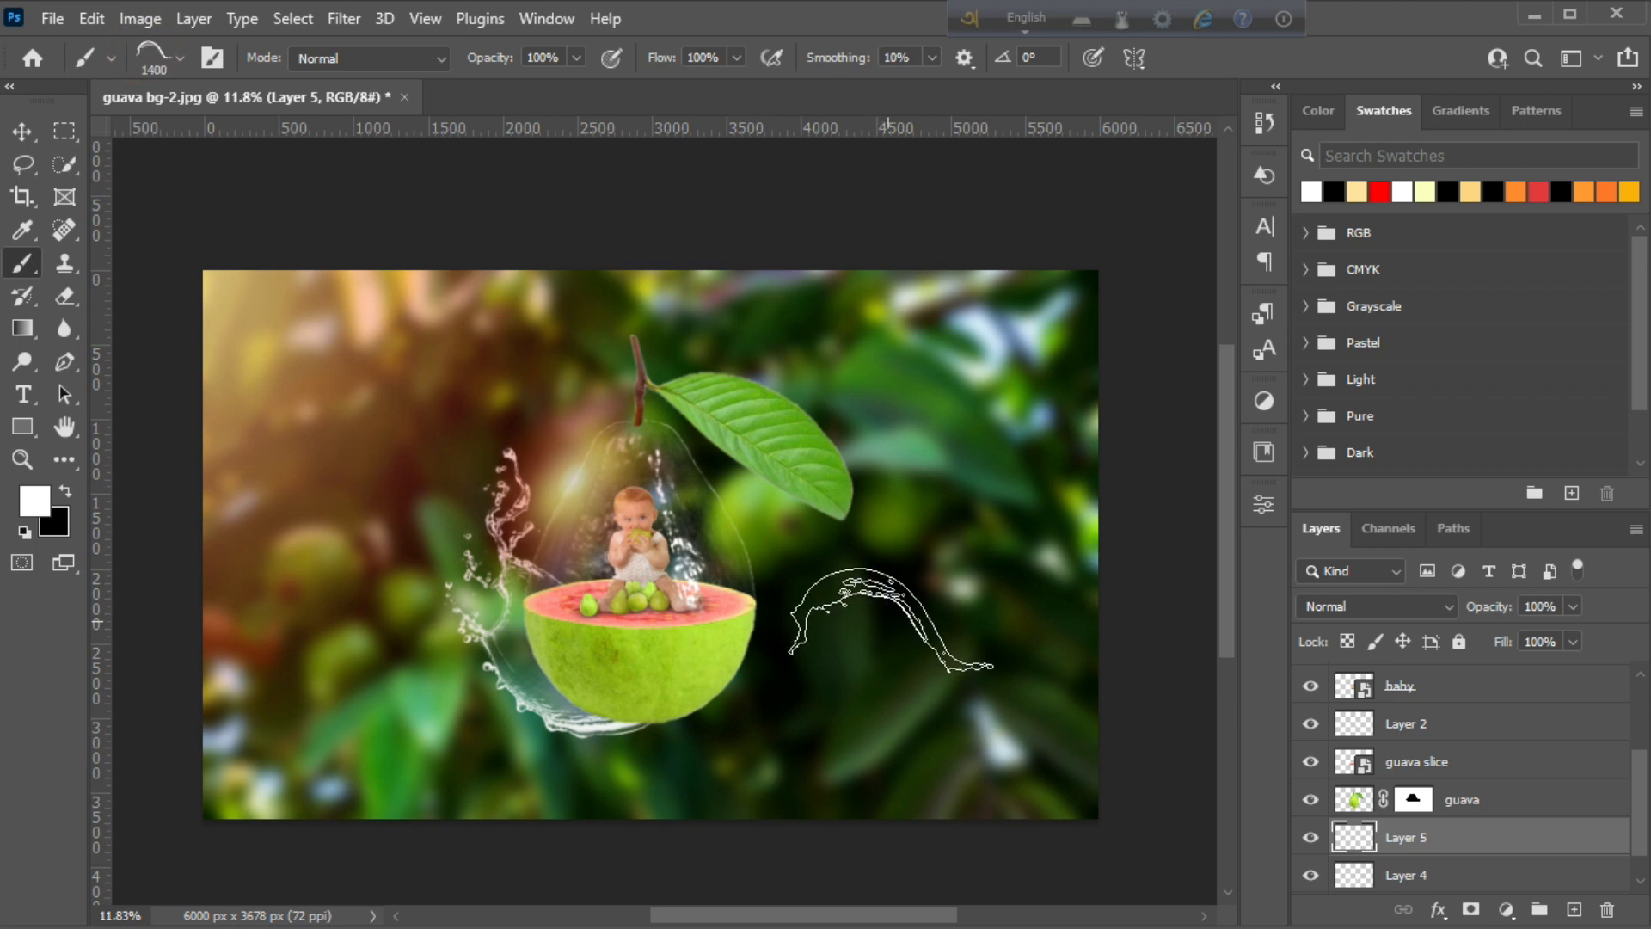
pyautogui.click(909, 617)
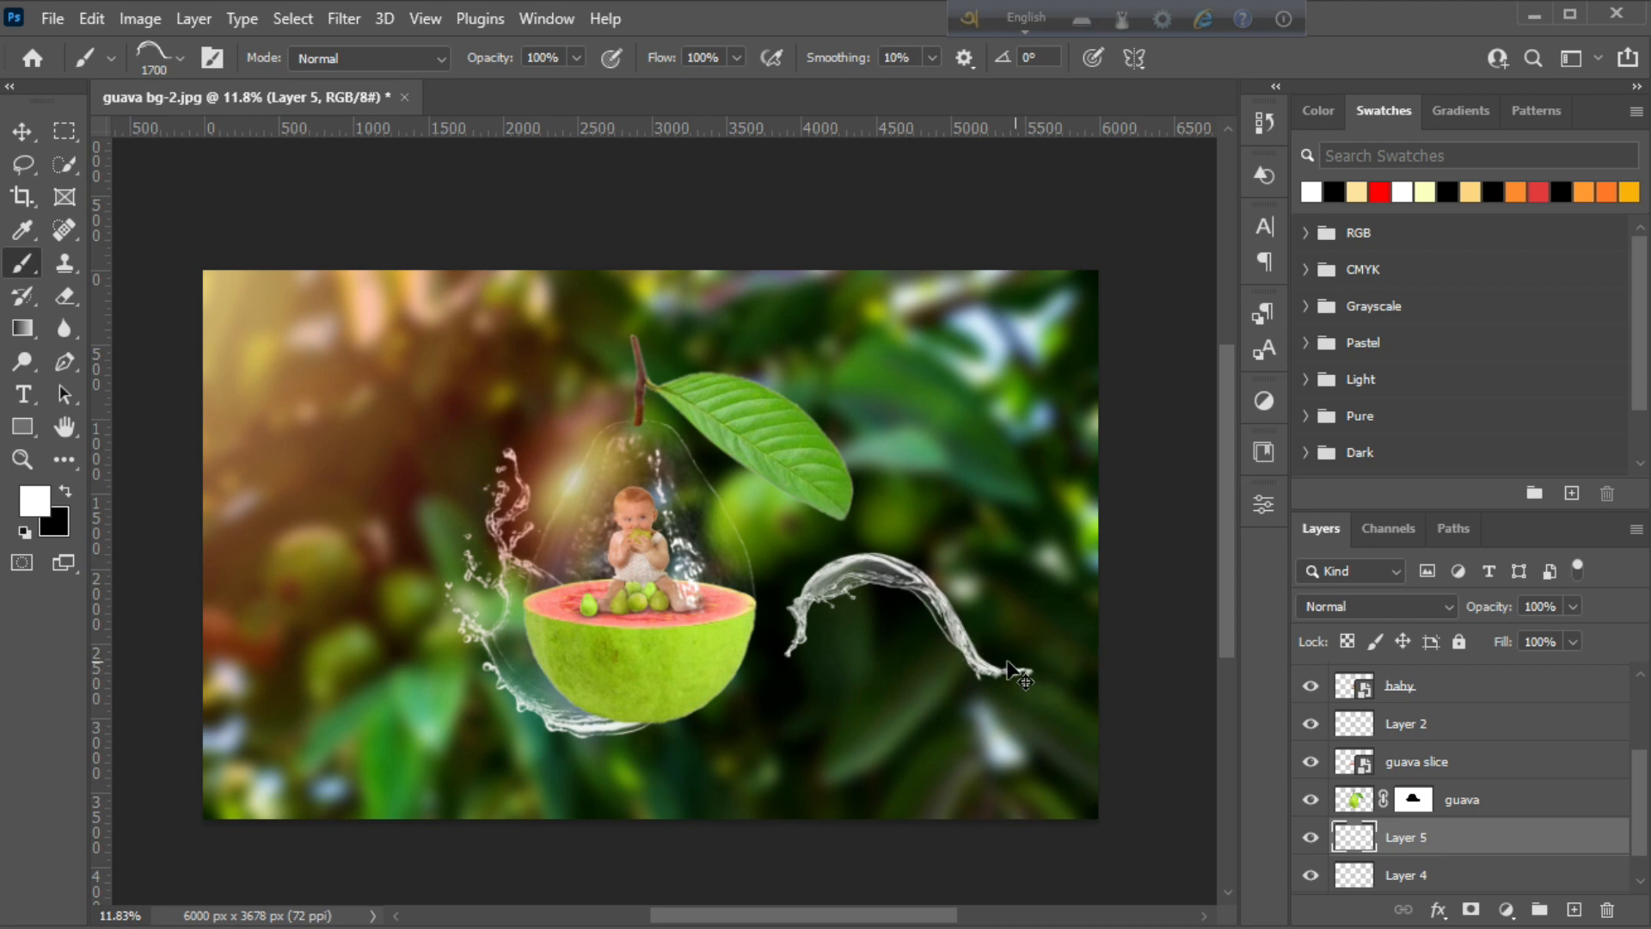
# Flip the new arc-shaped splash both vertically and horizontally in Free Transform.
pyautogui.hotkey('ctrl', 't')
pyautogui.rightClick(894, 606)
pyautogui.click(946, 579)
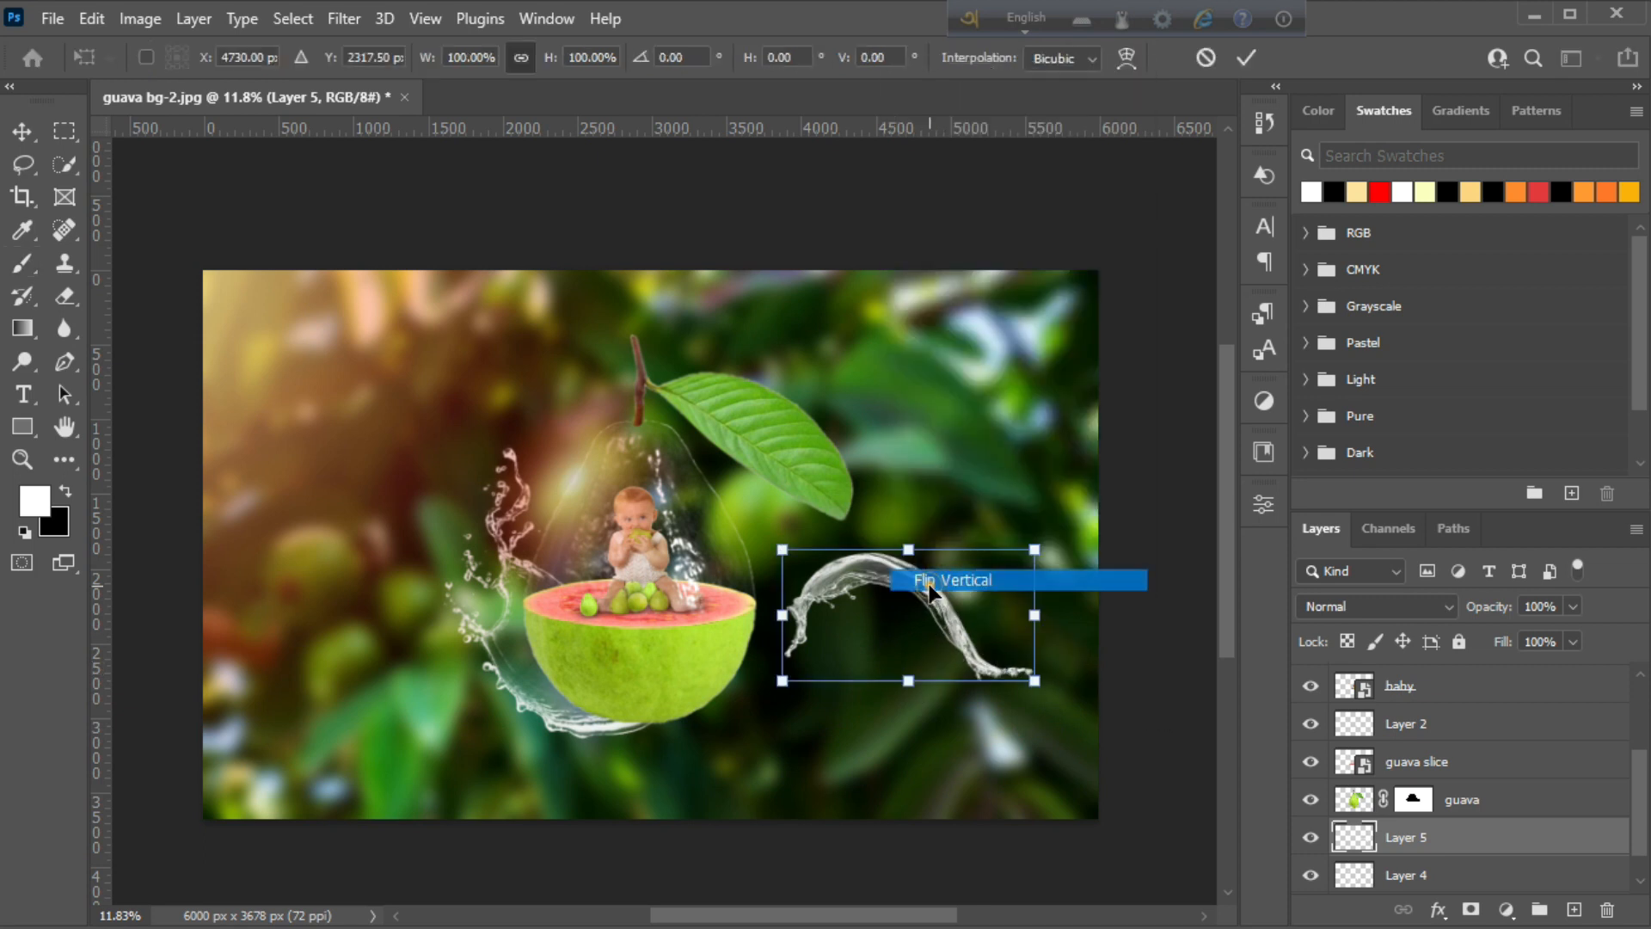
pyautogui.rightClick(897, 641)
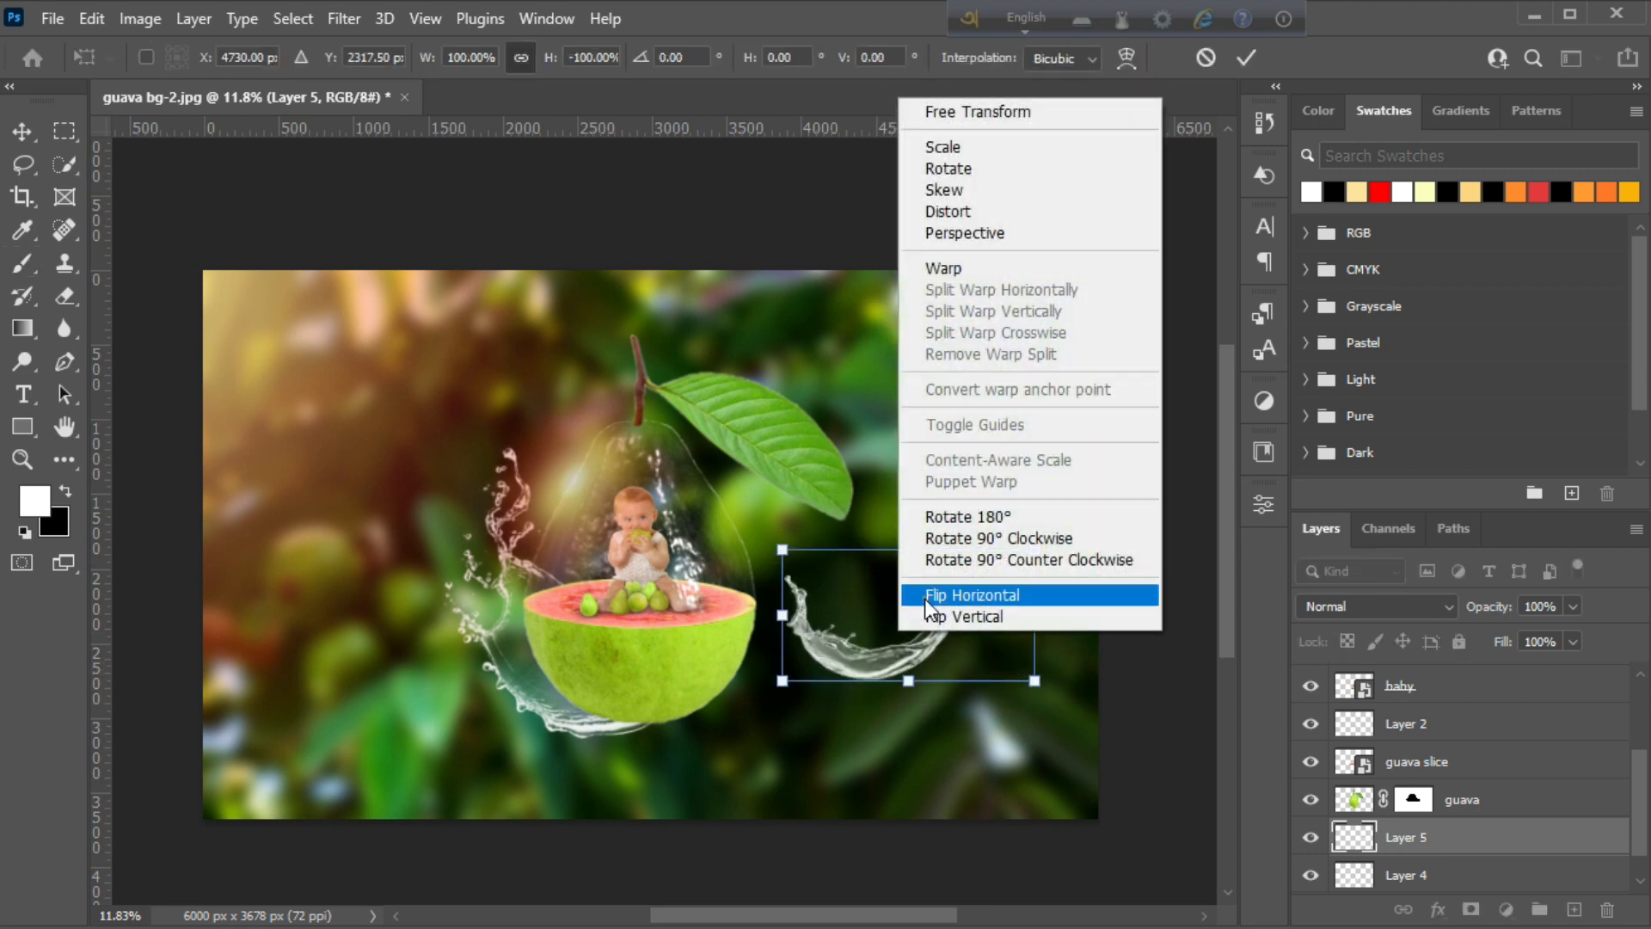
pyautogui.click(954, 590)
# Scale the flipped splash to about 153% and fit it under the guava's base with its tip rising on the right.
pyautogui.moveTo(878, 630); pyautogui.dragTo(609, 684)
pyautogui.moveTo(768, 602); pyautogui.dragTo(813, 577)
pyautogui.moveTo(768, 725); pyautogui.dragTo(760, 698)
pyautogui.moveTo(634, 732); pyautogui.dragTo(634, 752)
pyautogui.moveTo(778, 712); pyautogui.dragTo(756, 705)
pyautogui.press('Up')
pyautogui.press('Up')
pyautogui.press('Up')
pyautogui.press('Up')
pyautogui.press('Up')
pyautogui.press('Up')
pyautogui.press('Up')
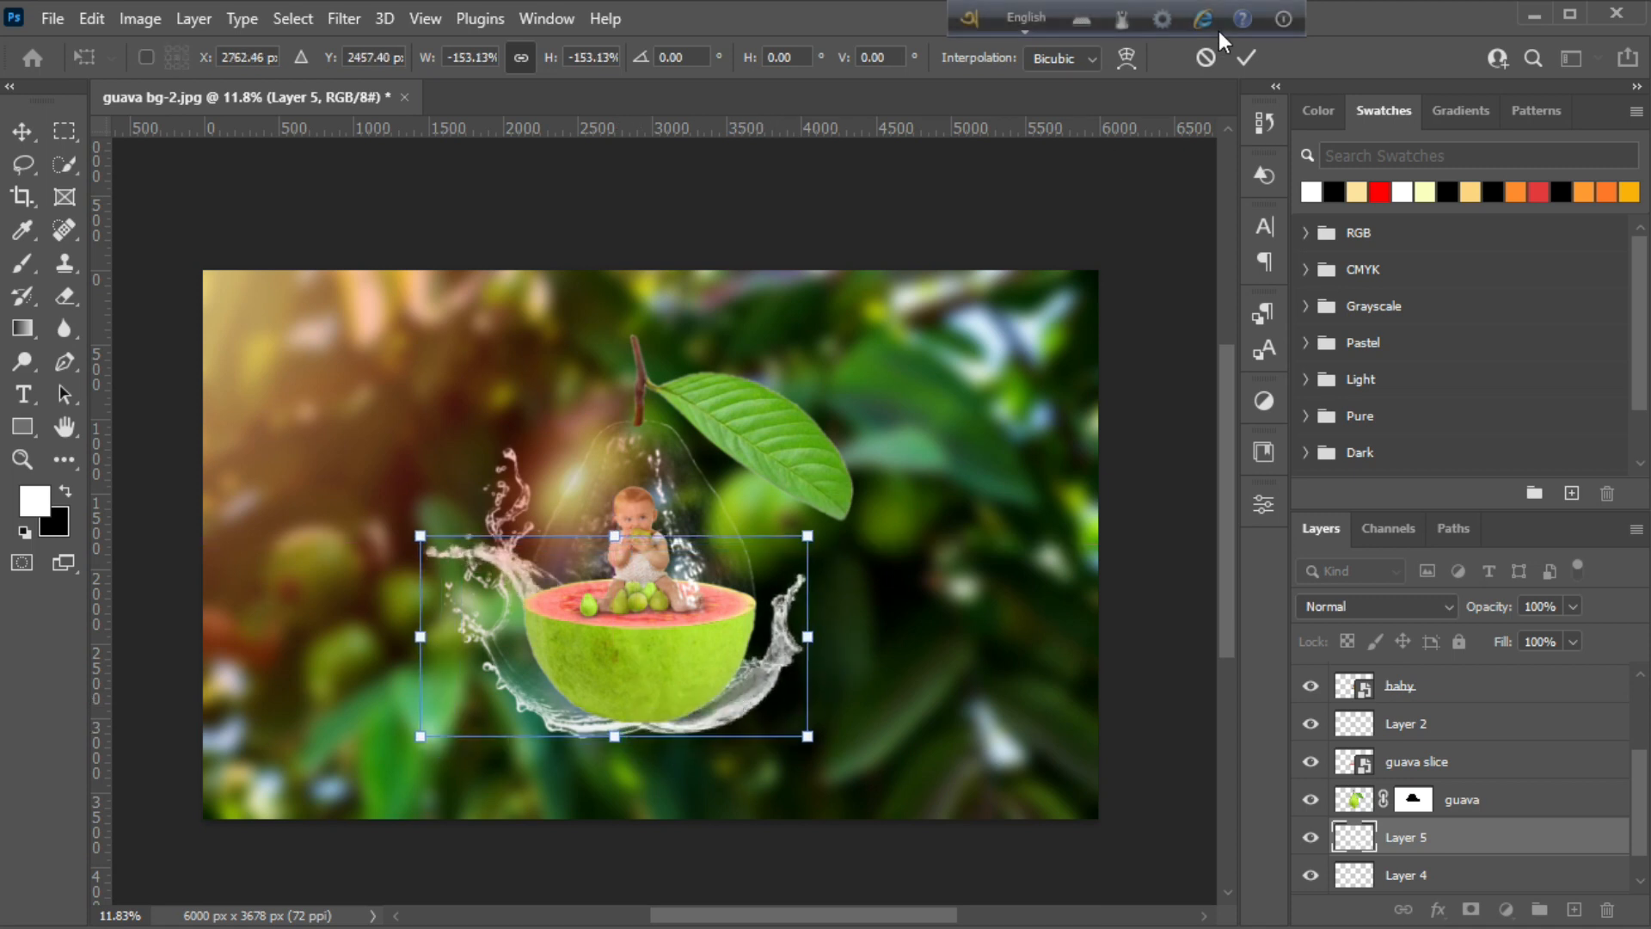
pyautogui.click(1245, 58)
# Erase the left part of the second splash with an 1100 px Eraser, keeping the curve under the guava's right side.
pyautogui.press('b')
pyautogui.press('e')
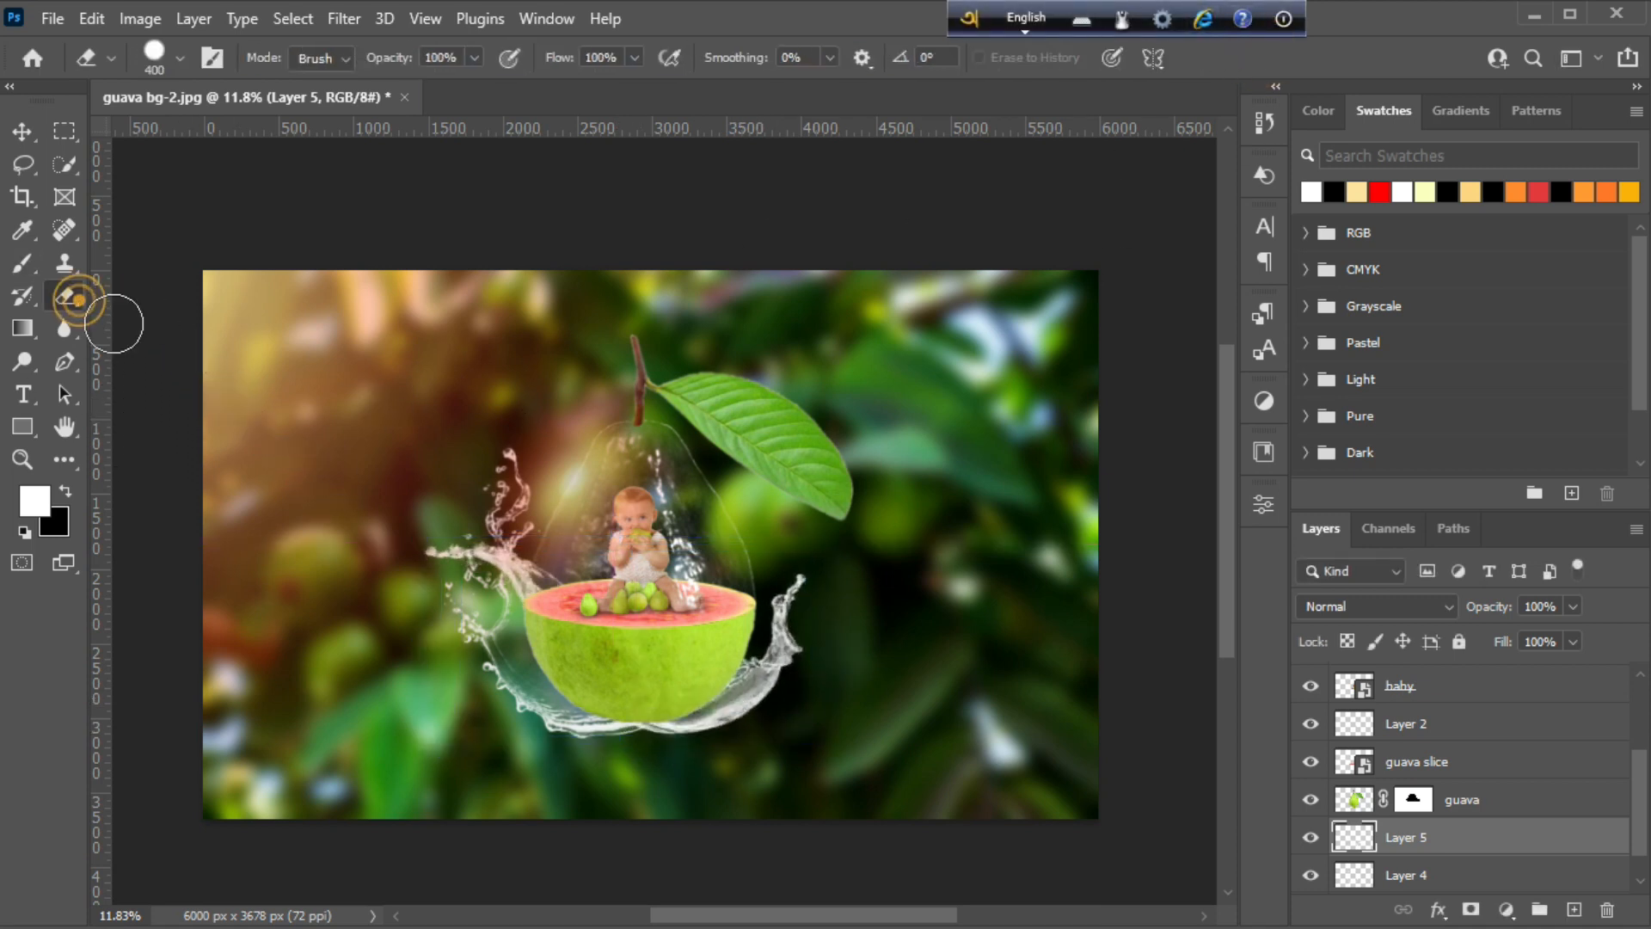
pyautogui.press(']')
pyautogui.press(']')
pyautogui.press(']')
pyautogui.press(']')
pyautogui.press(']')
pyautogui.moveTo(496, 485)
pyautogui.mouseDown()
pyautogui.moveTo(458, 588)
pyautogui.moveTo(499, 519)
pyautogui.moveTo(482, 584)
pyautogui.moveTo(492, 674)
pyautogui.mouseUp()
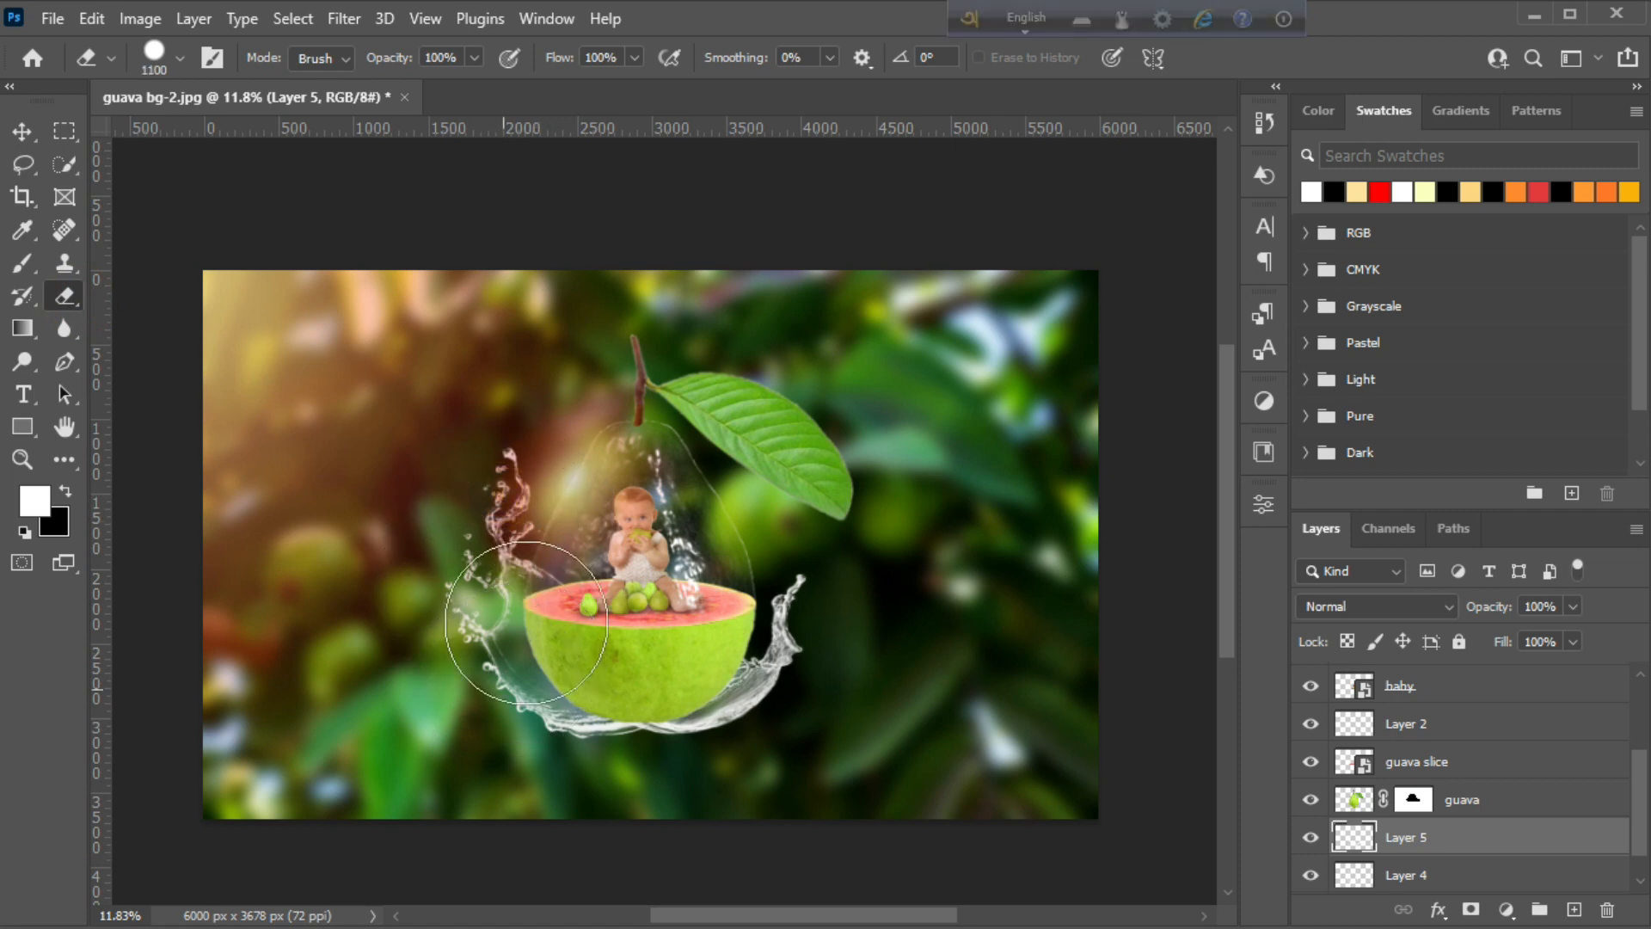
# Warp the right-hand splash by stretching its lower-left corner outward beneath the guava, and fine-tune its position.
pyautogui.click(24, 132)
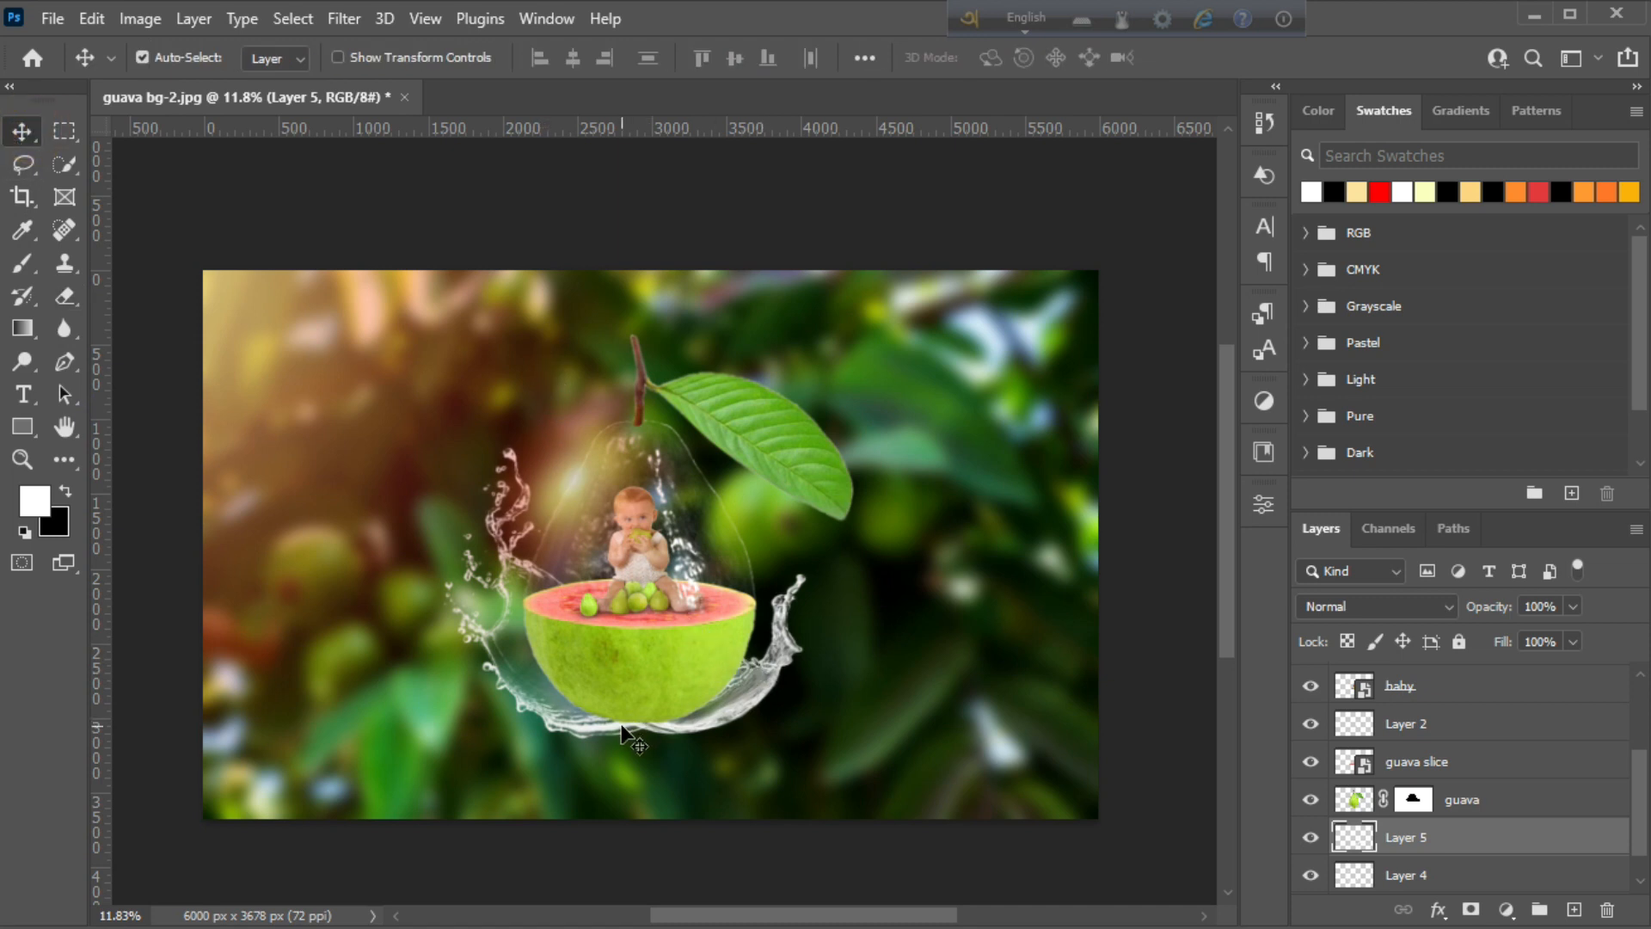
pyautogui.hotkey('ctrl', 't')
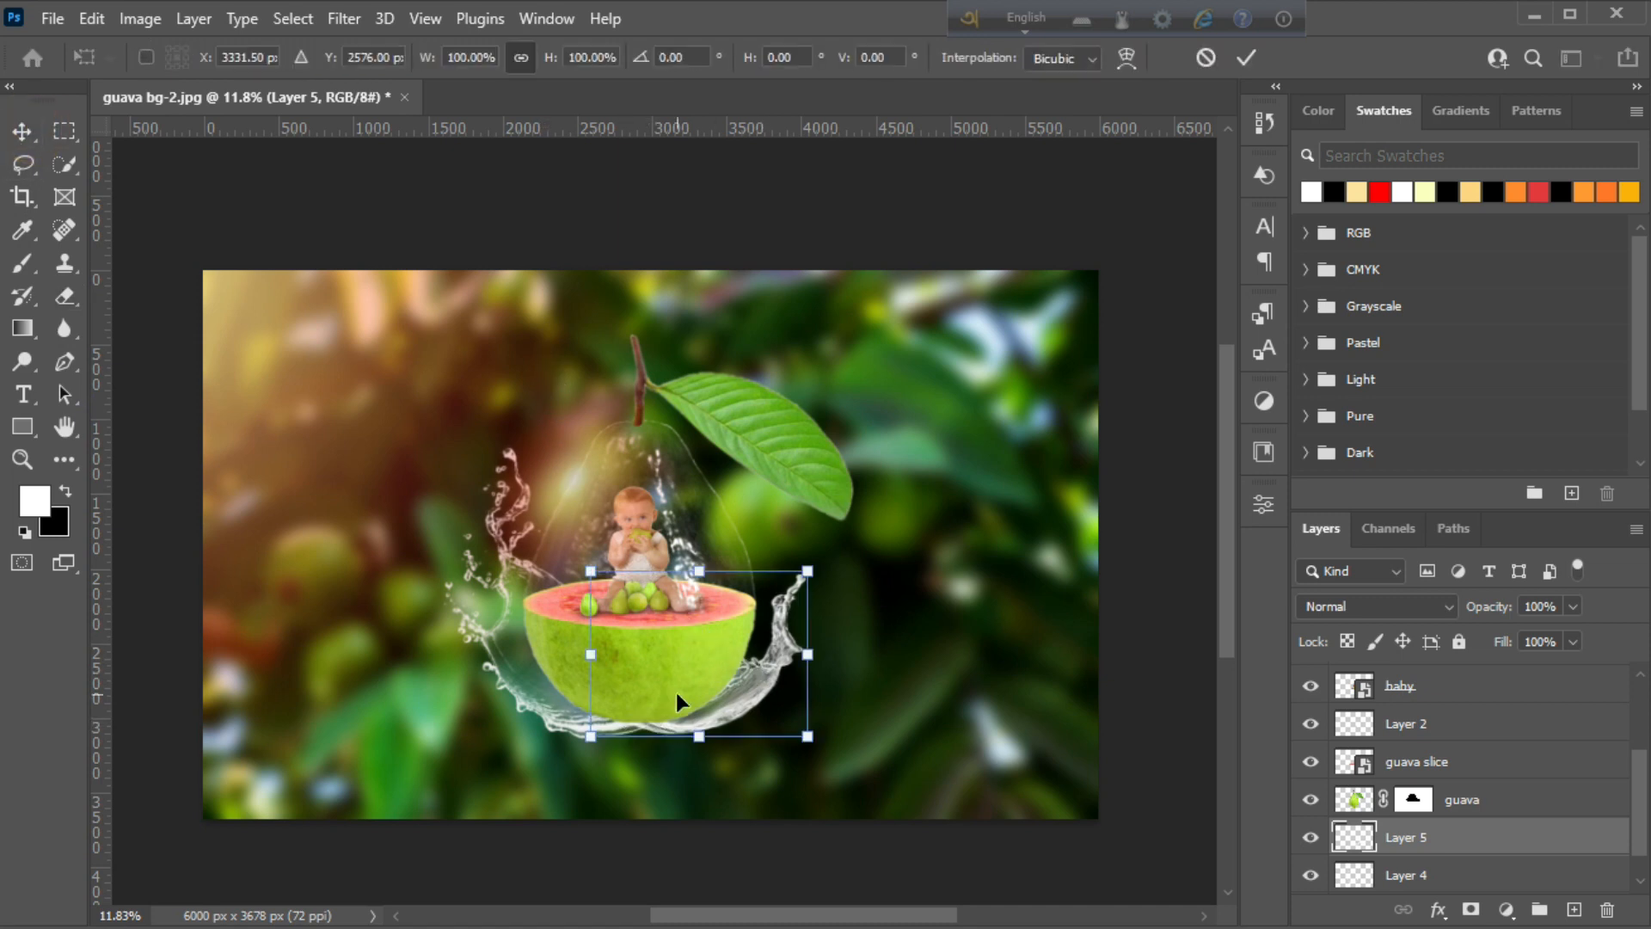
pyautogui.rightClick(679, 693)
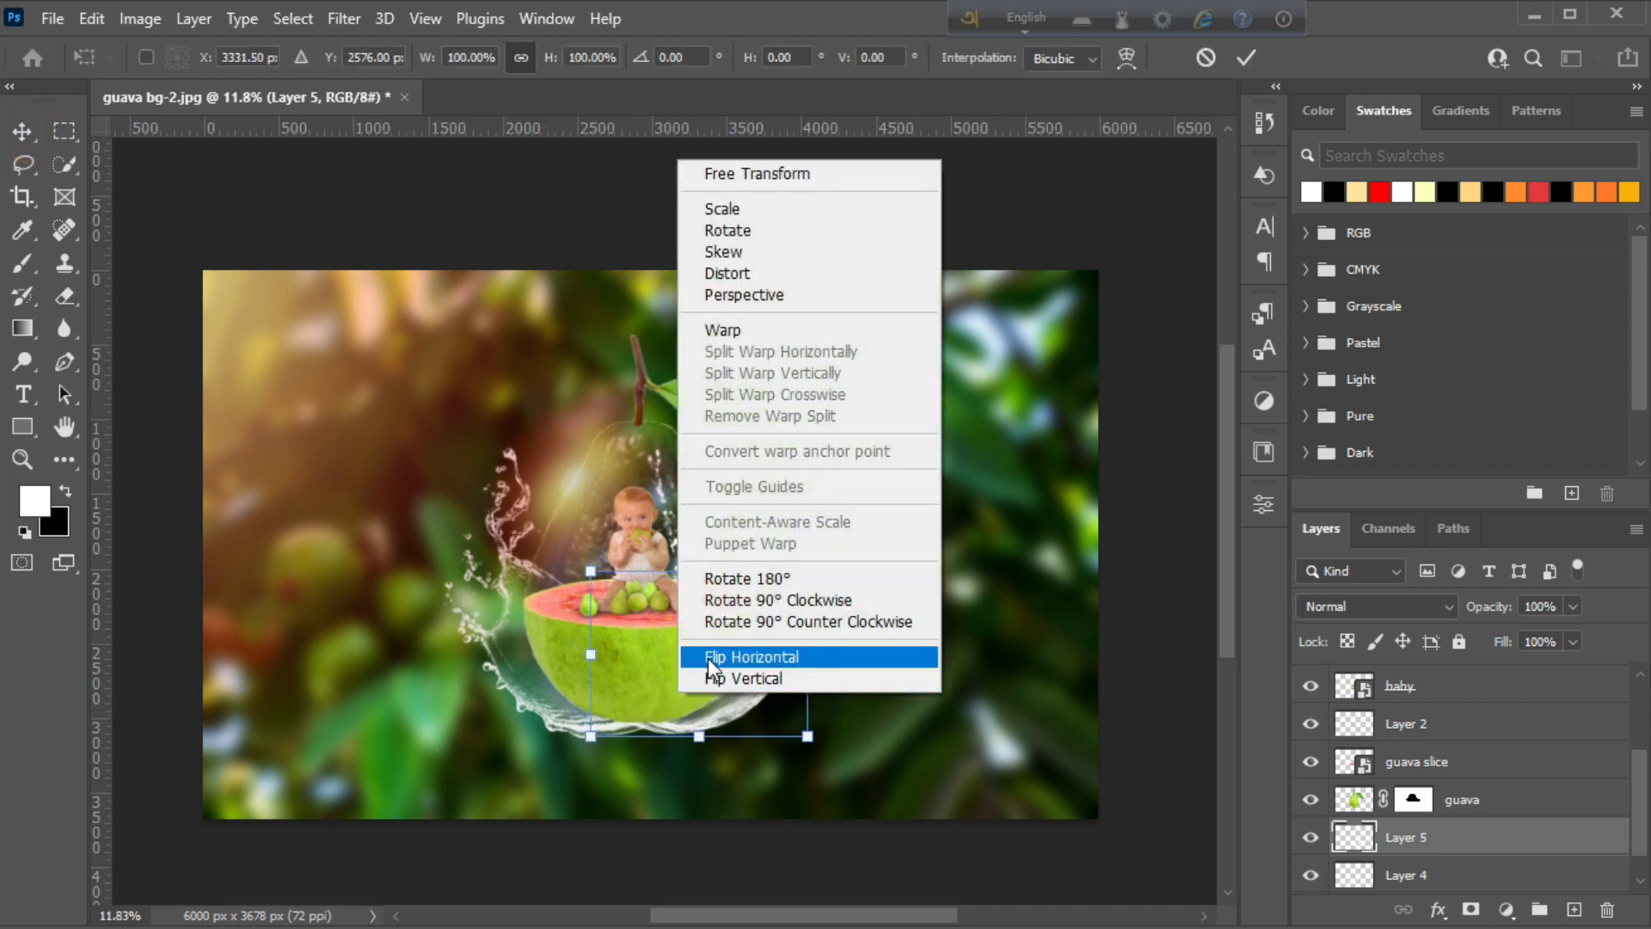
pyautogui.click(722, 330)
pyautogui.moveTo(662, 738); pyautogui.dragTo(544, 757)
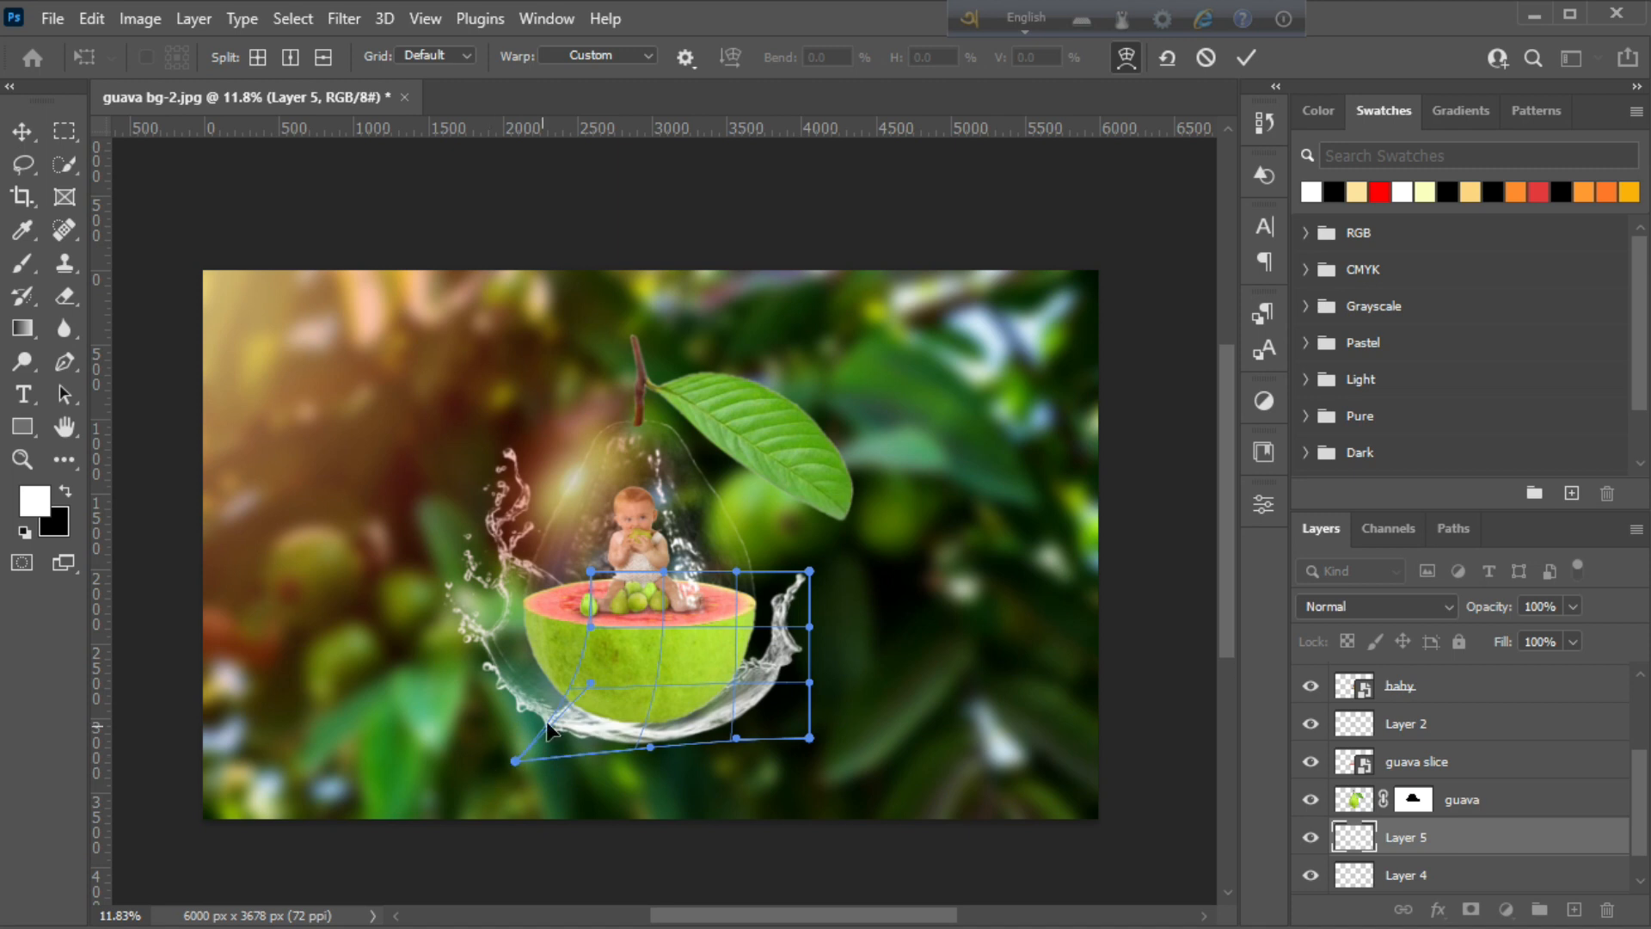
pyautogui.press('Return')
pyautogui.hotkey('ctrl', 't')
pyautogui.moveTo(669, 693); pyautogui.dragTo(668, 693)
# Change the Eraser to a soft round tip at 1100 px.
pyautogui.press('e')
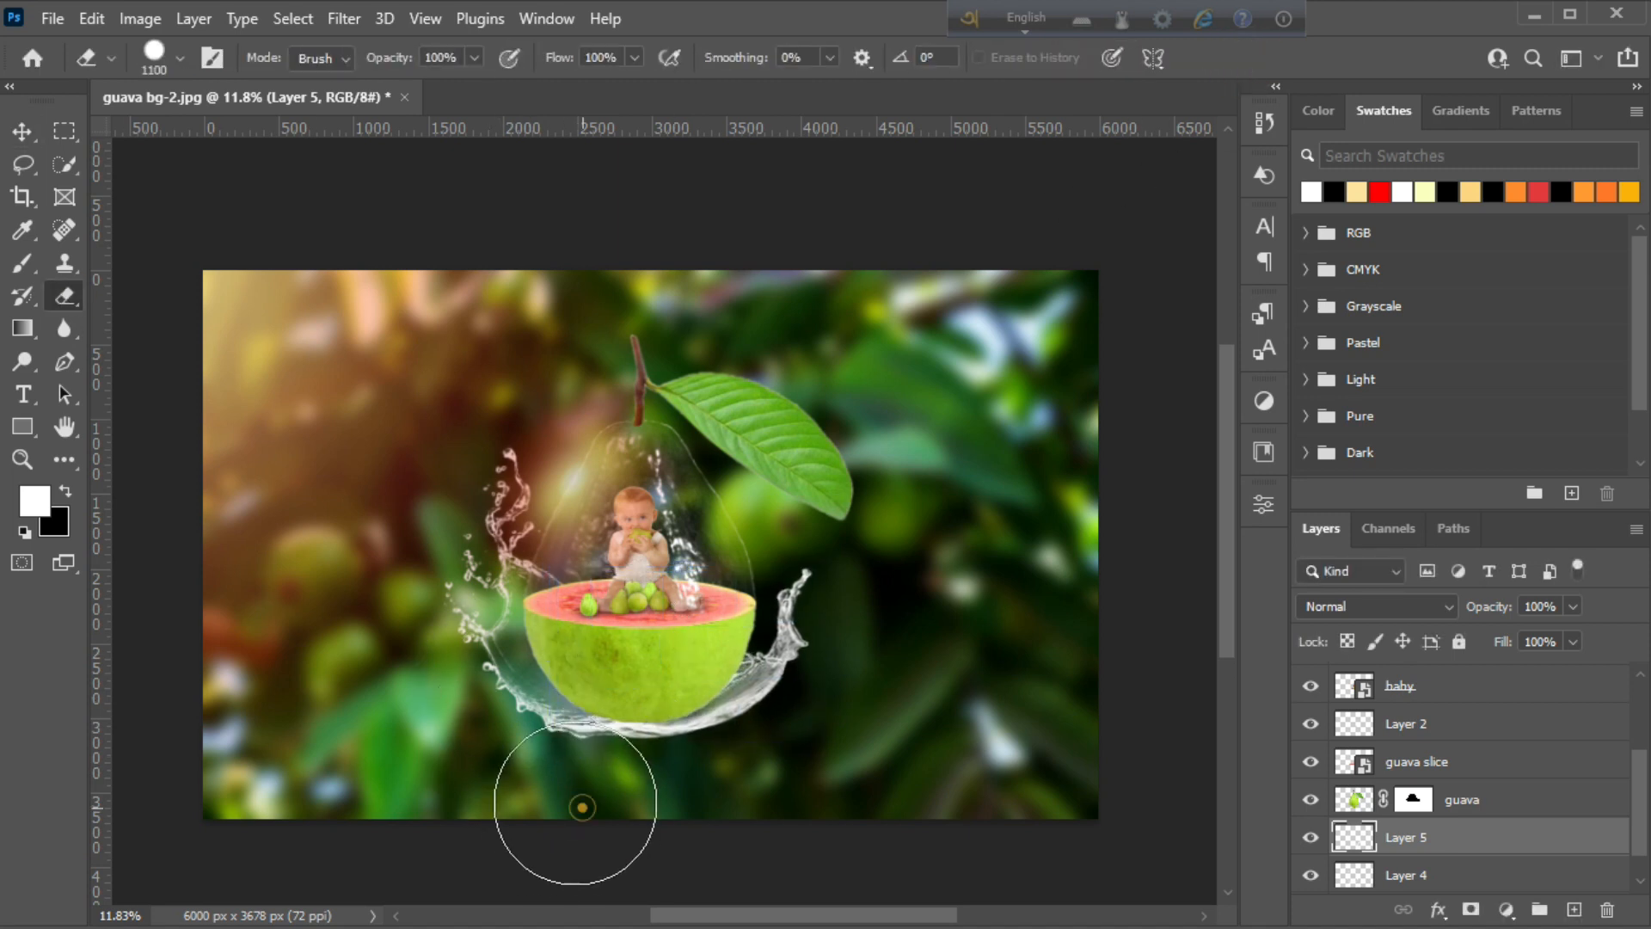
pyautogui.rightClick(246, 458)
pyautogui.doubleClick(43, 276)
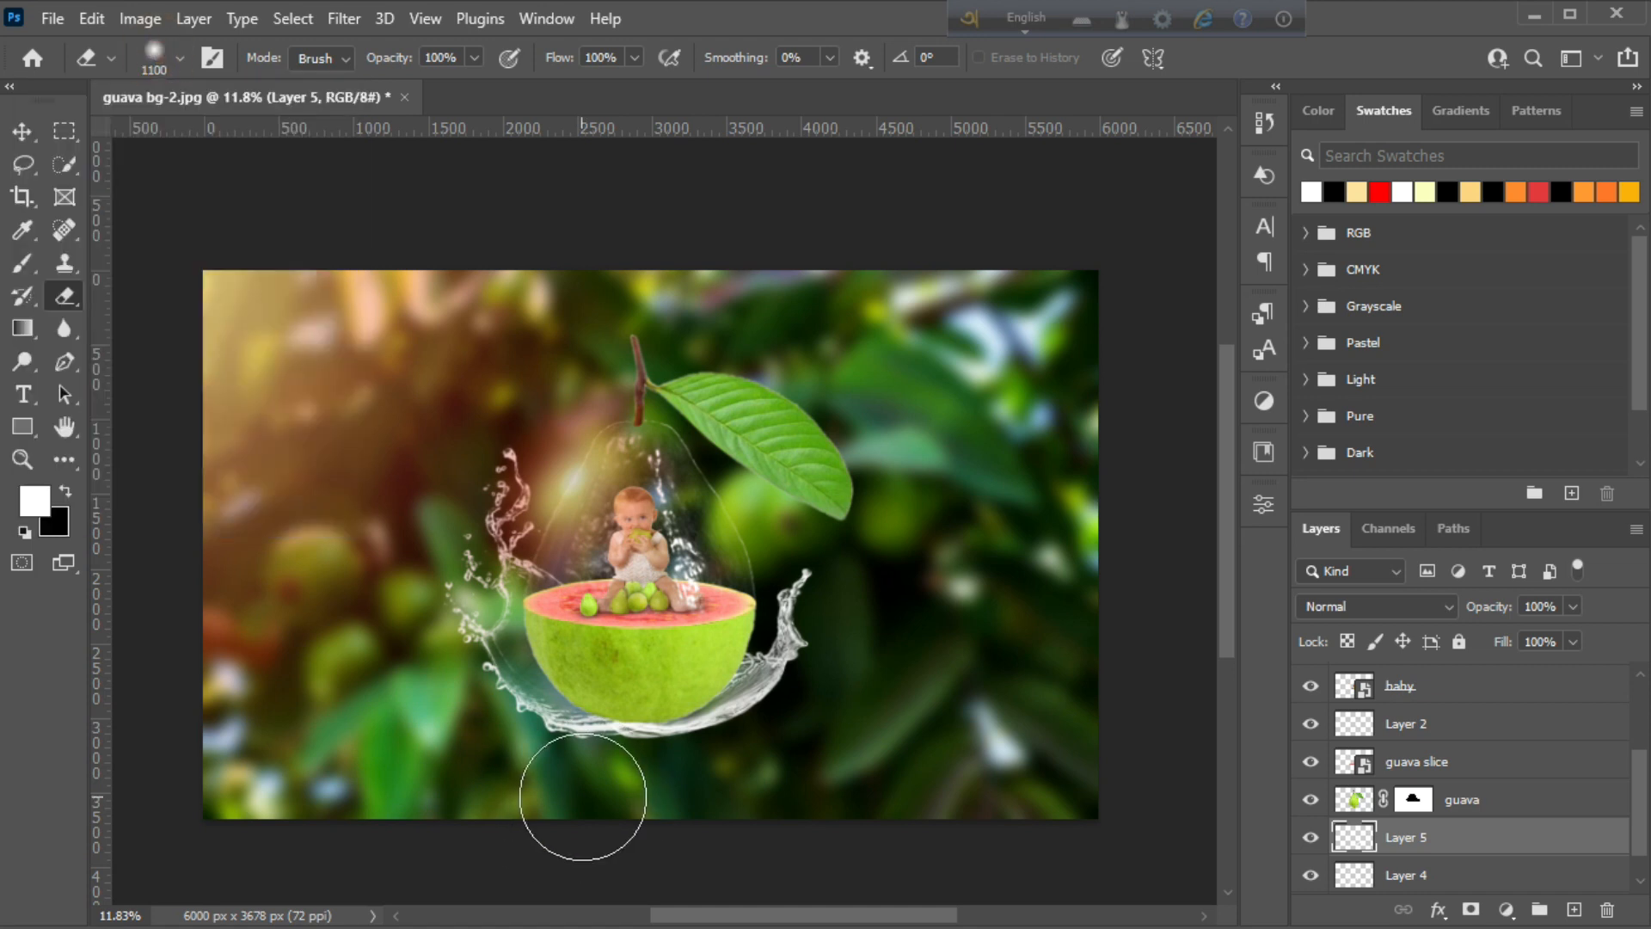
# Apply a Brightness/Contrast adjustment to the baby layer with brightness 29 and contrast 22.
pyautogui.click(22, 459)
pyautogui.moveTo(580, 569)
pyautogui.mouseDown()
pyautogui.moveTo(533, 569)
pyautogui.moveTo(581, 569)
pyautogui.mouseUp()
pyautogui.moveTo(696, 521); pyautogui.dragTo(556, 387)
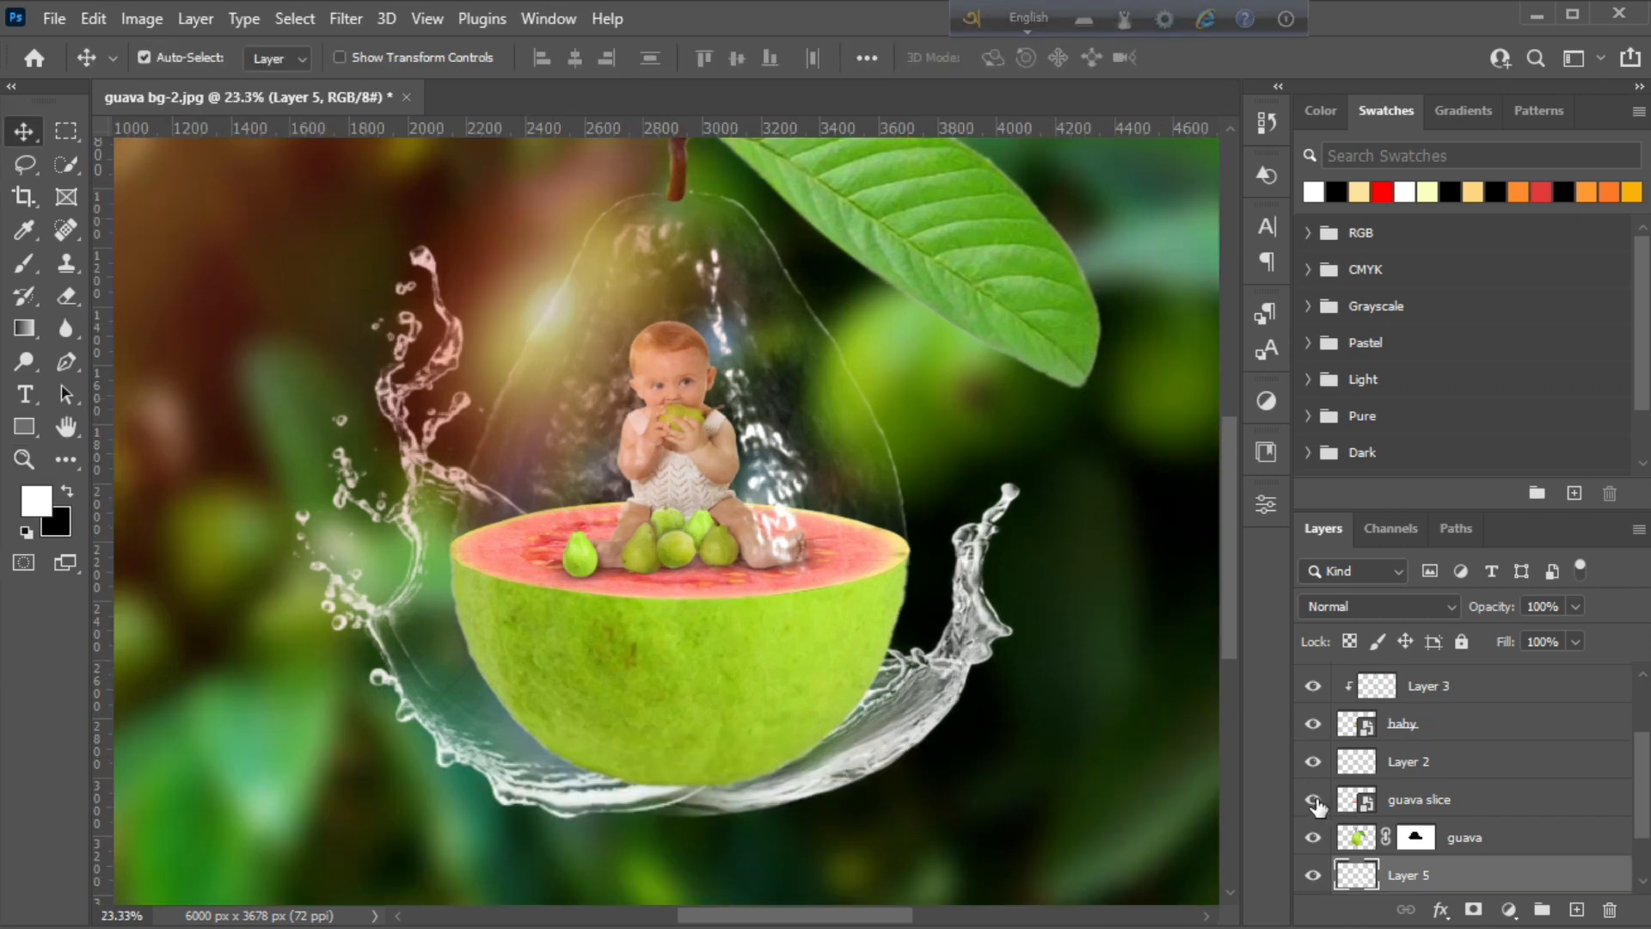
pyautogui.click(1313, 725)
pyautogui.click(1314, 725)
pyautogui.click(1454, 727)
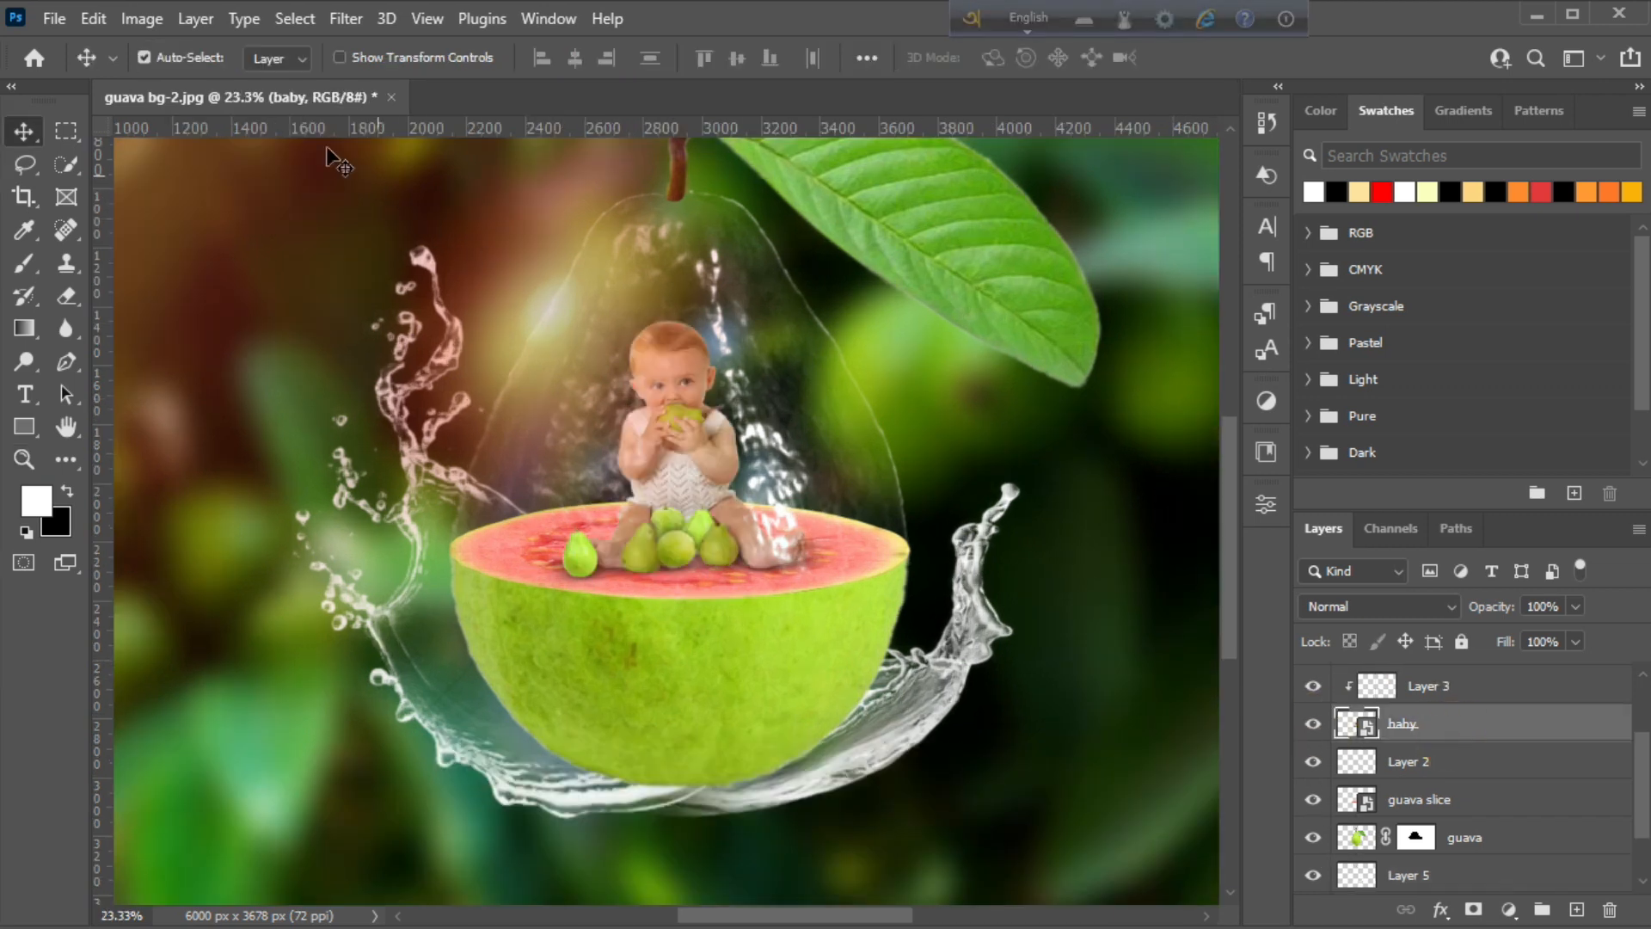
pyautogui.click(142, 19)
pyautogui.moveTo(301, 86)
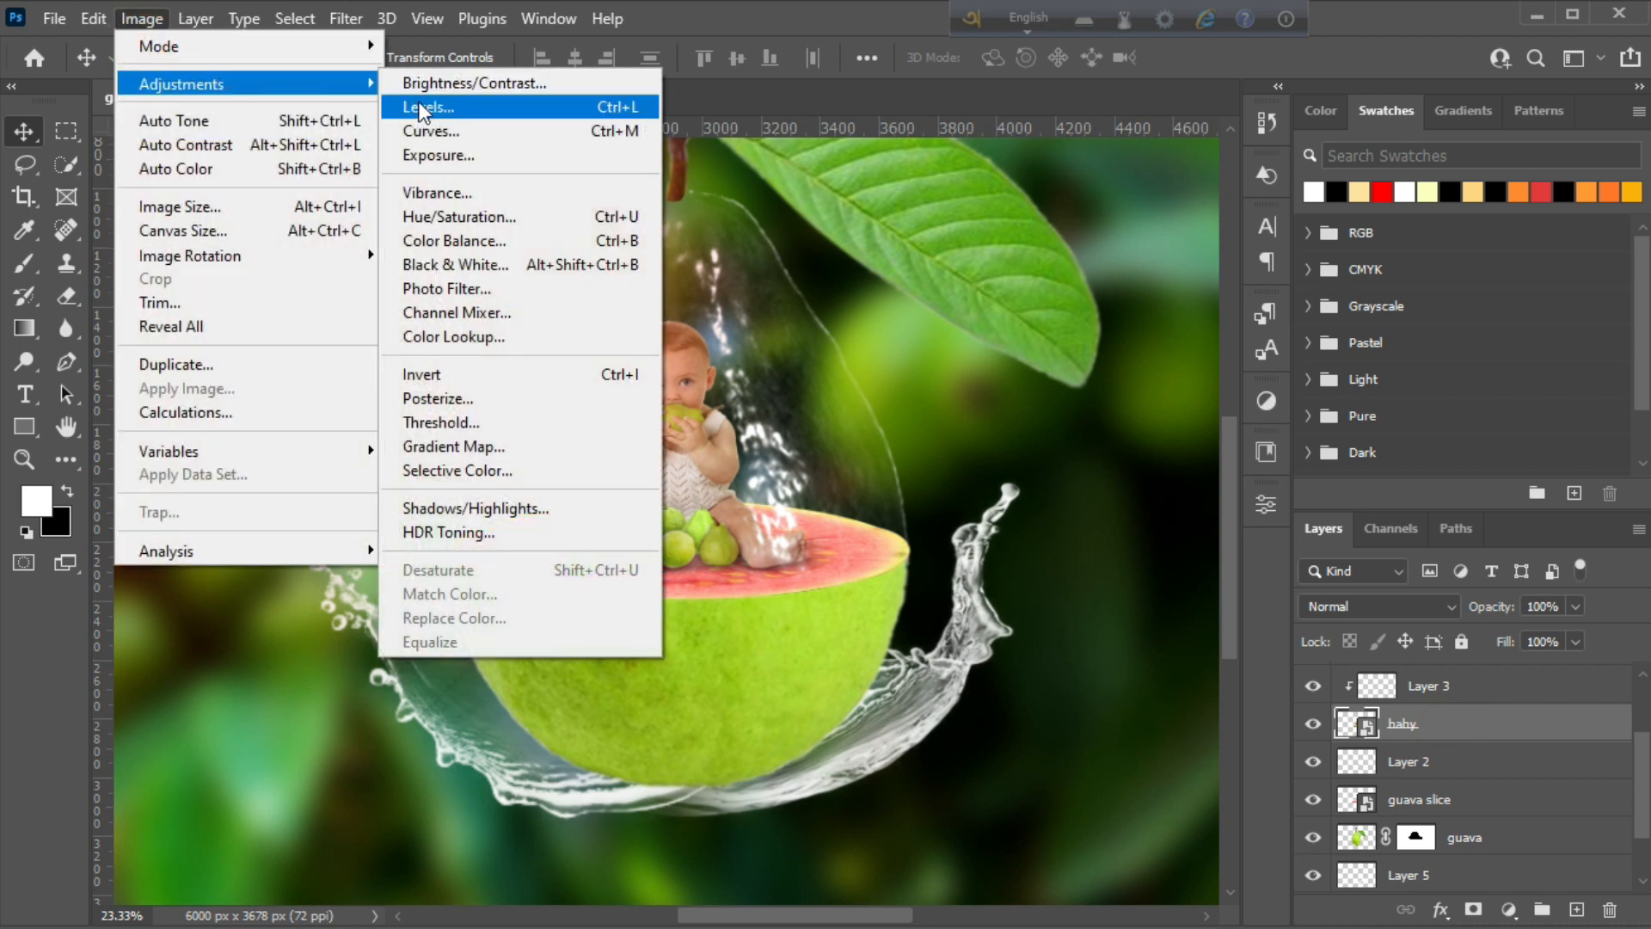
pyautogui.click(441, 85)
pyautogui.moveTo(1036, 291); pyautogui.dragTo(1050, 291)
pyautogui.moveTo(1041, 348); pyautogui.dragTo(1056, 349)
pyautogui.click(1187, 413)
pyautogui.click(1187, 412)
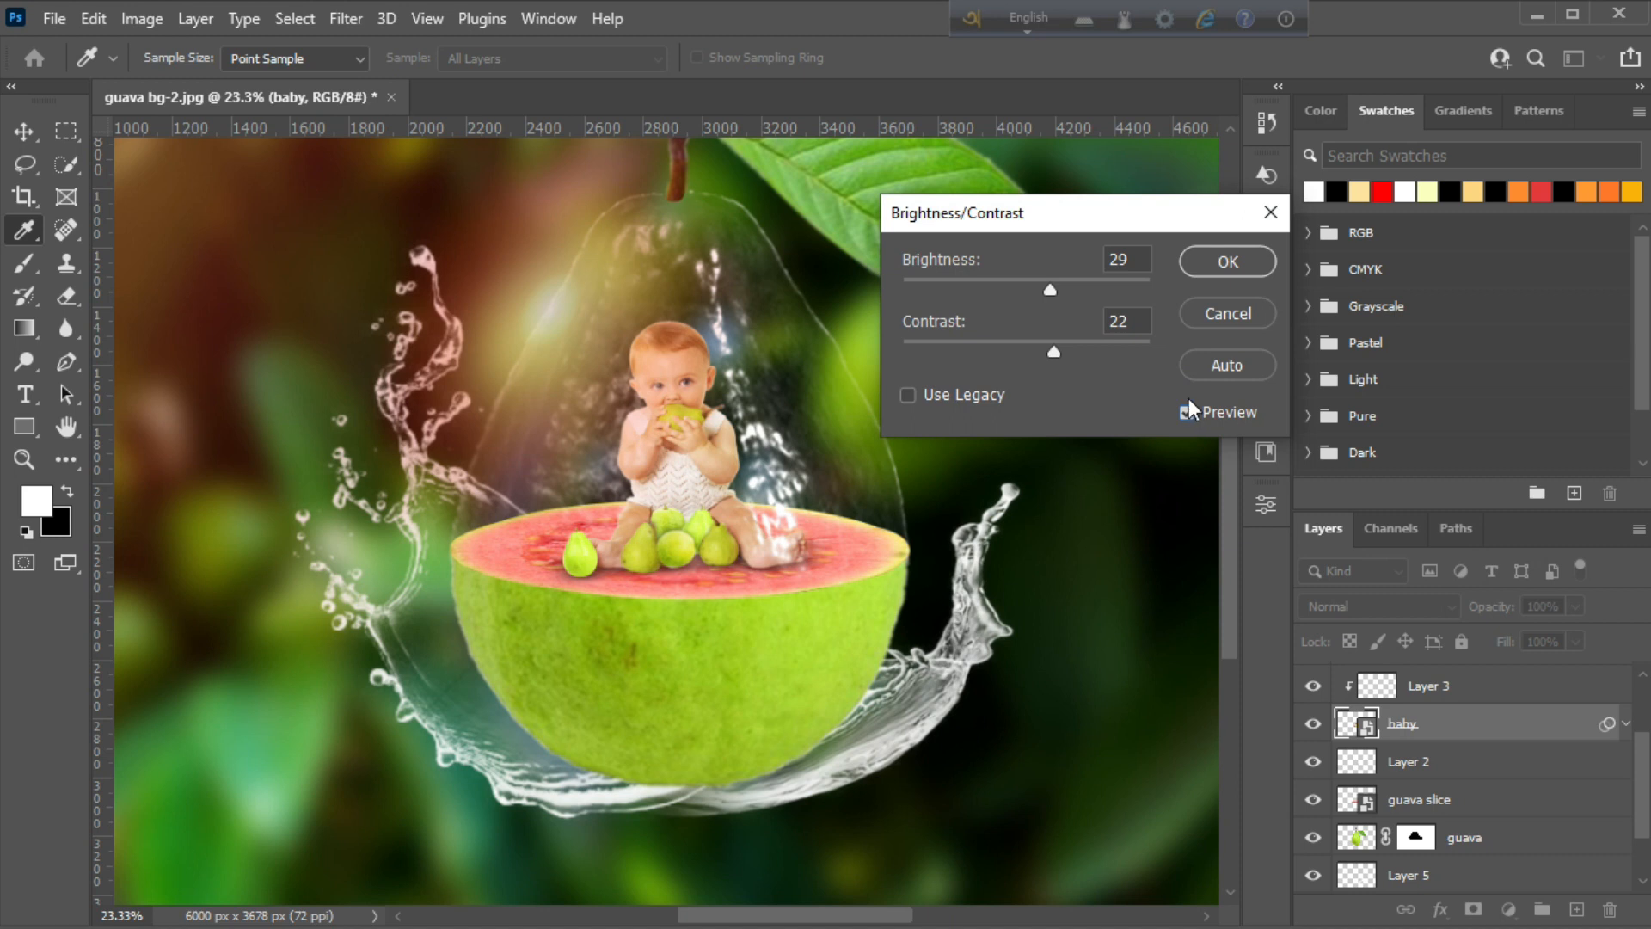
pyautogui.click(1187, 259)
pyautogui.press('v')
pyautogui.click(23, 459)
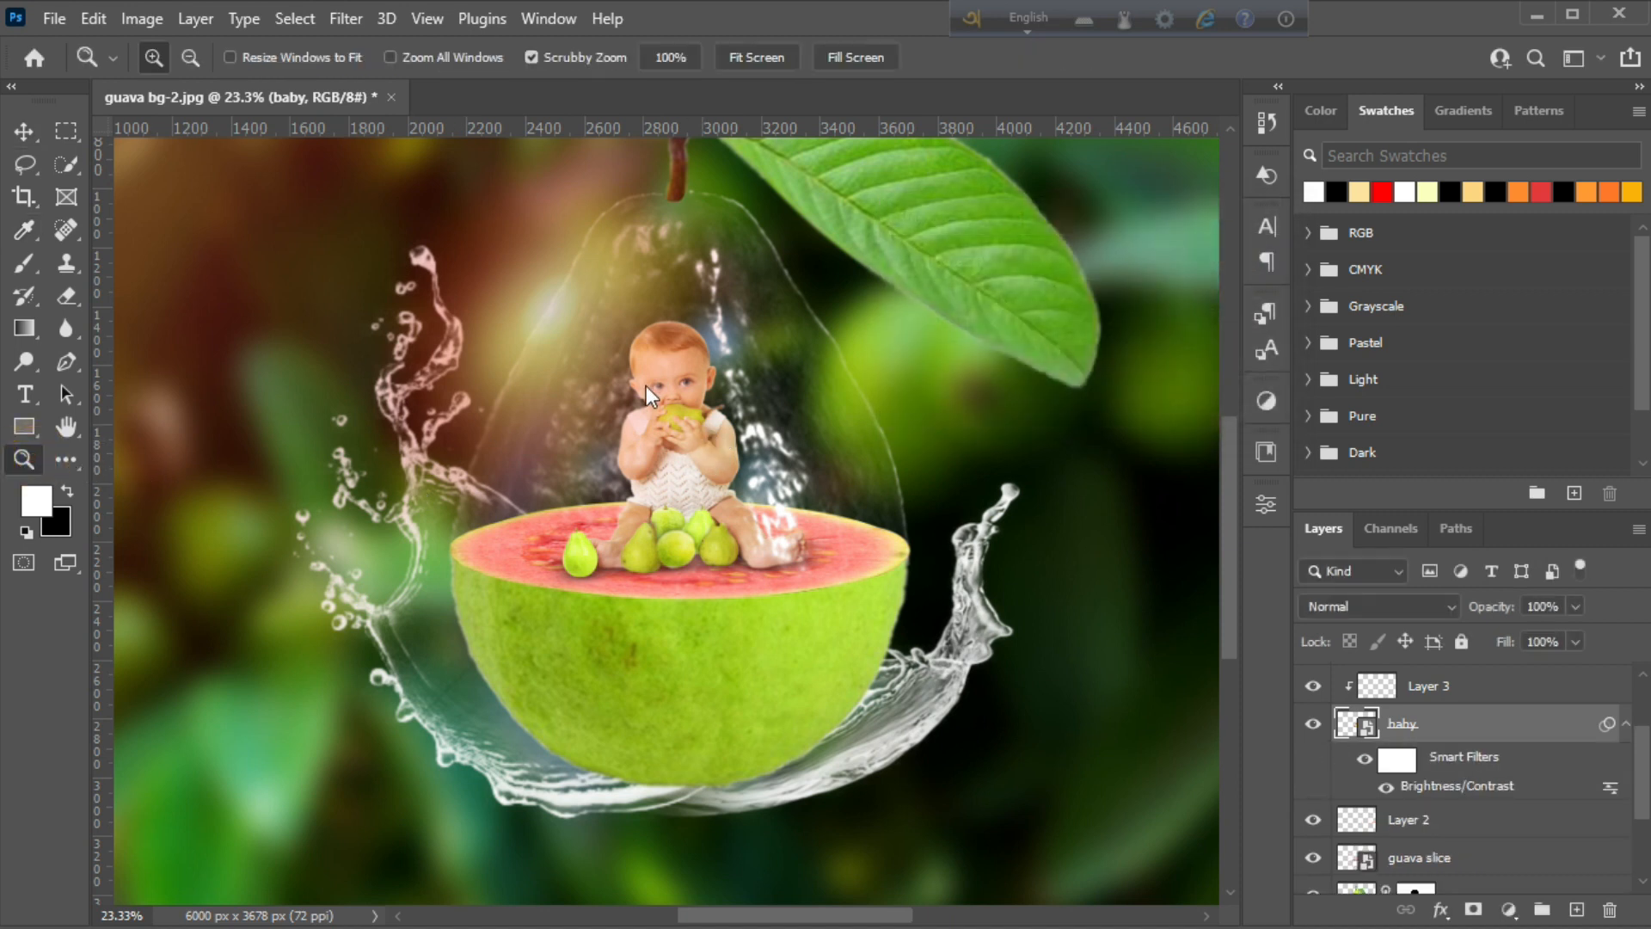
pyautogui.moveTo(685, 388); pyautogui.dragTo(619, 498)
pyautogui.scroll(3, 619, 497)
pyautogui.moveTo(758, 498); pyautogui.dragTo(771, 526)
pyautogui.scroll(1, 771, 522)
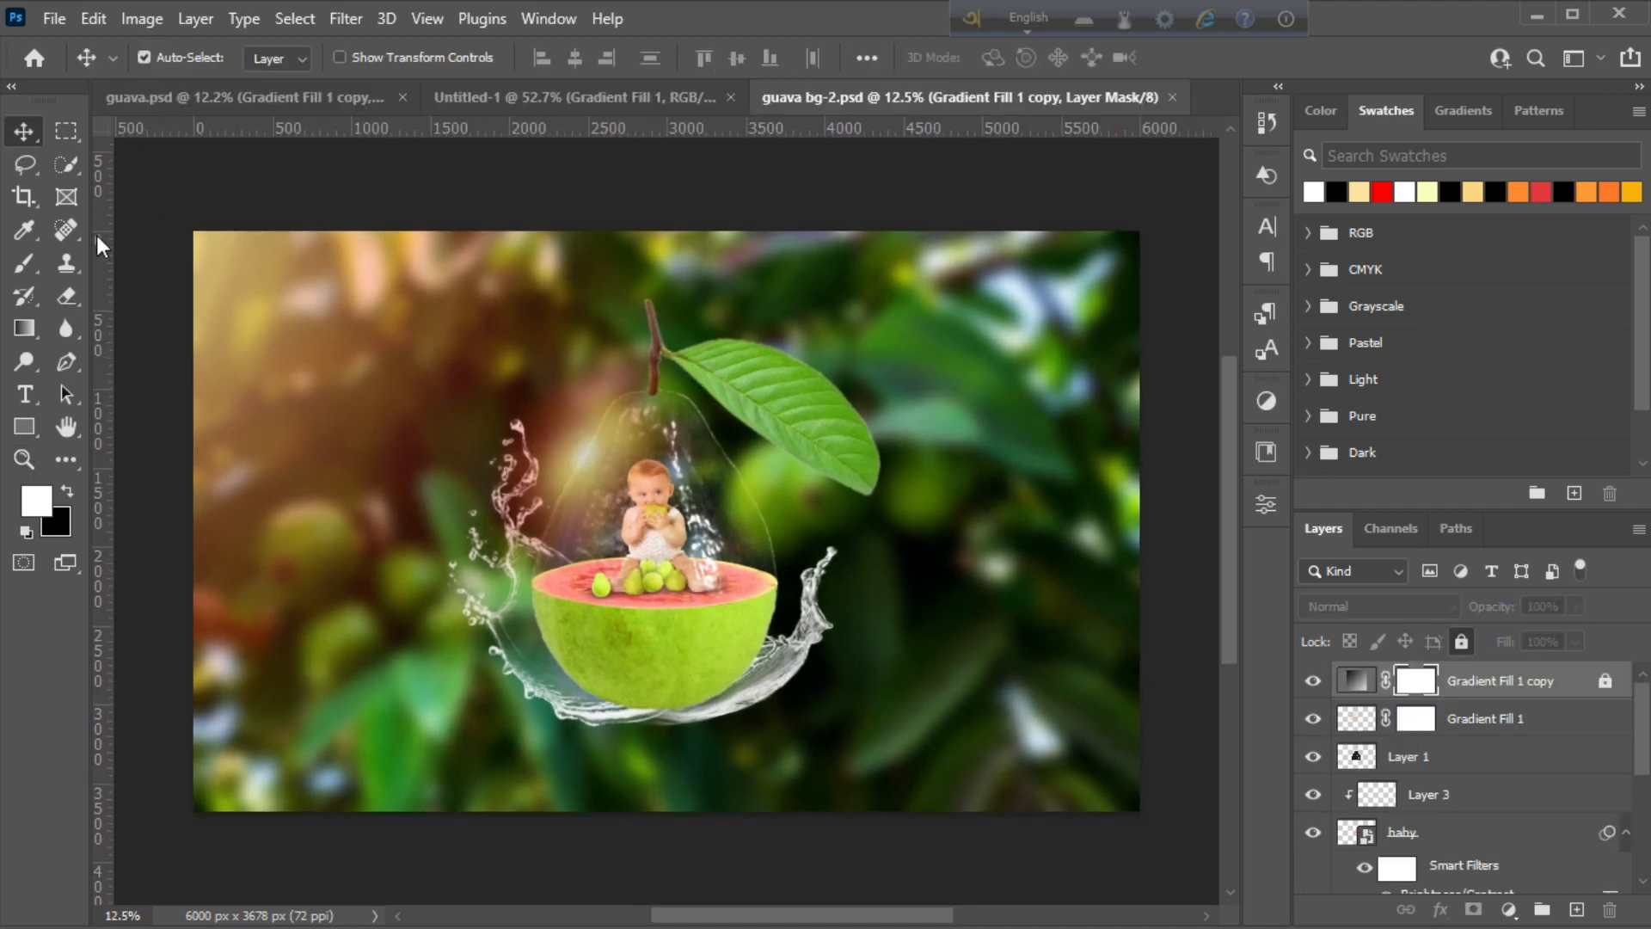
# Shrink the Gradient Fill 1 glow slightly and reposition it over the left side of the glass dome beside the baby.
pyautogui.moveTo(599, 464); pyautogui.dragTo(602, 468)
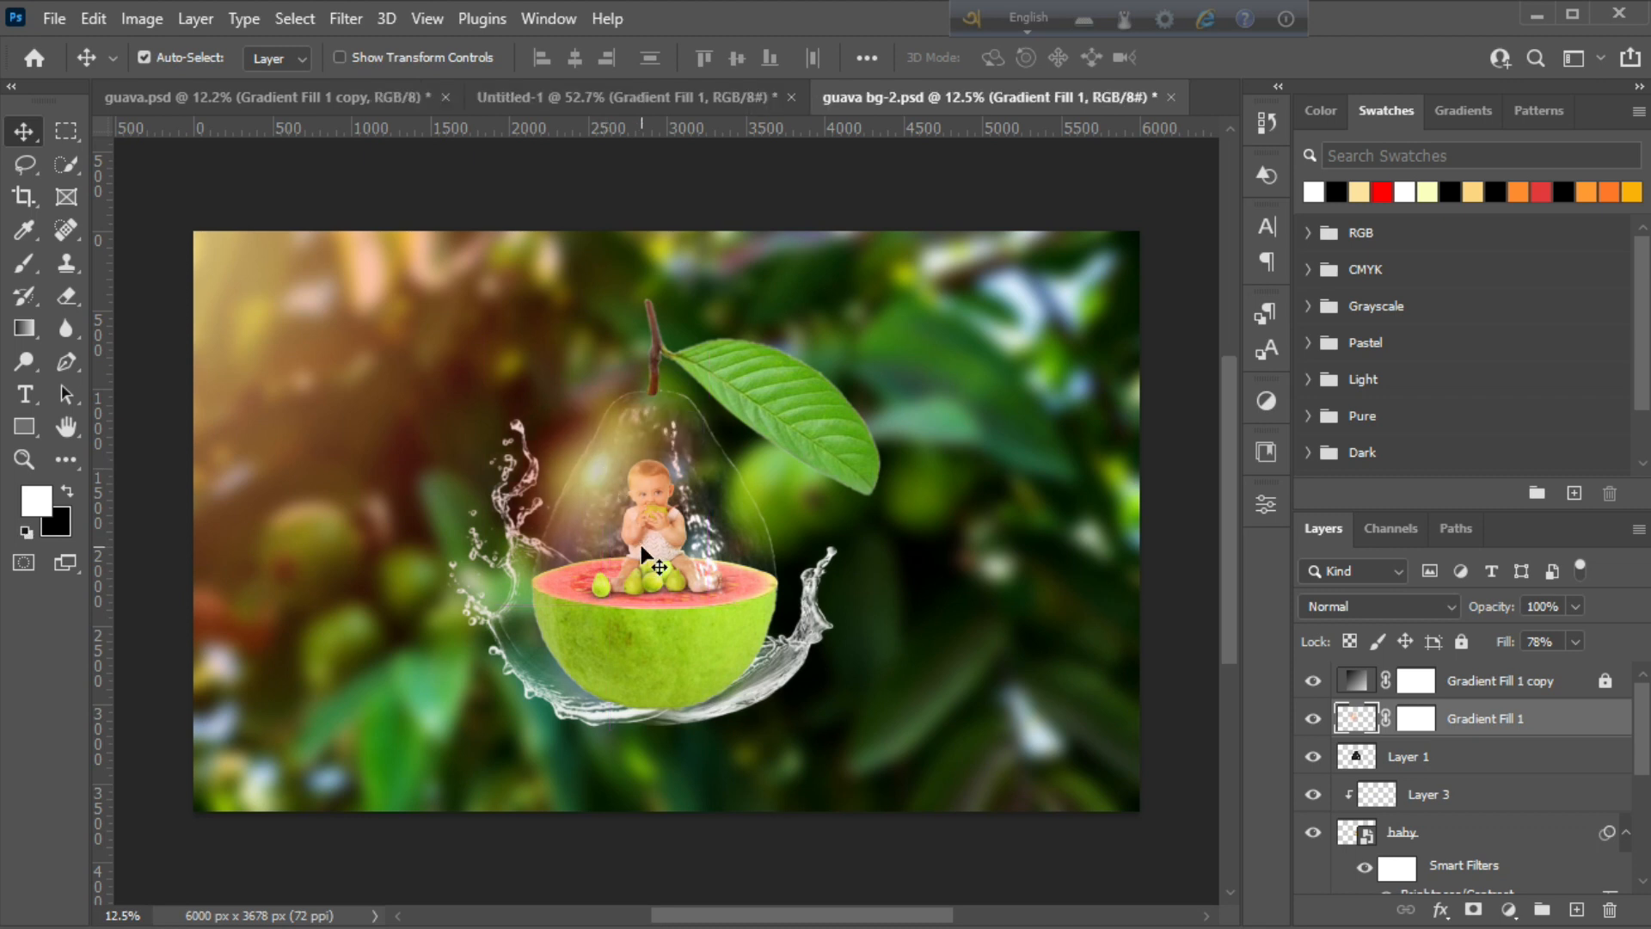
pyautogui.hotkey('ctrl', 't')
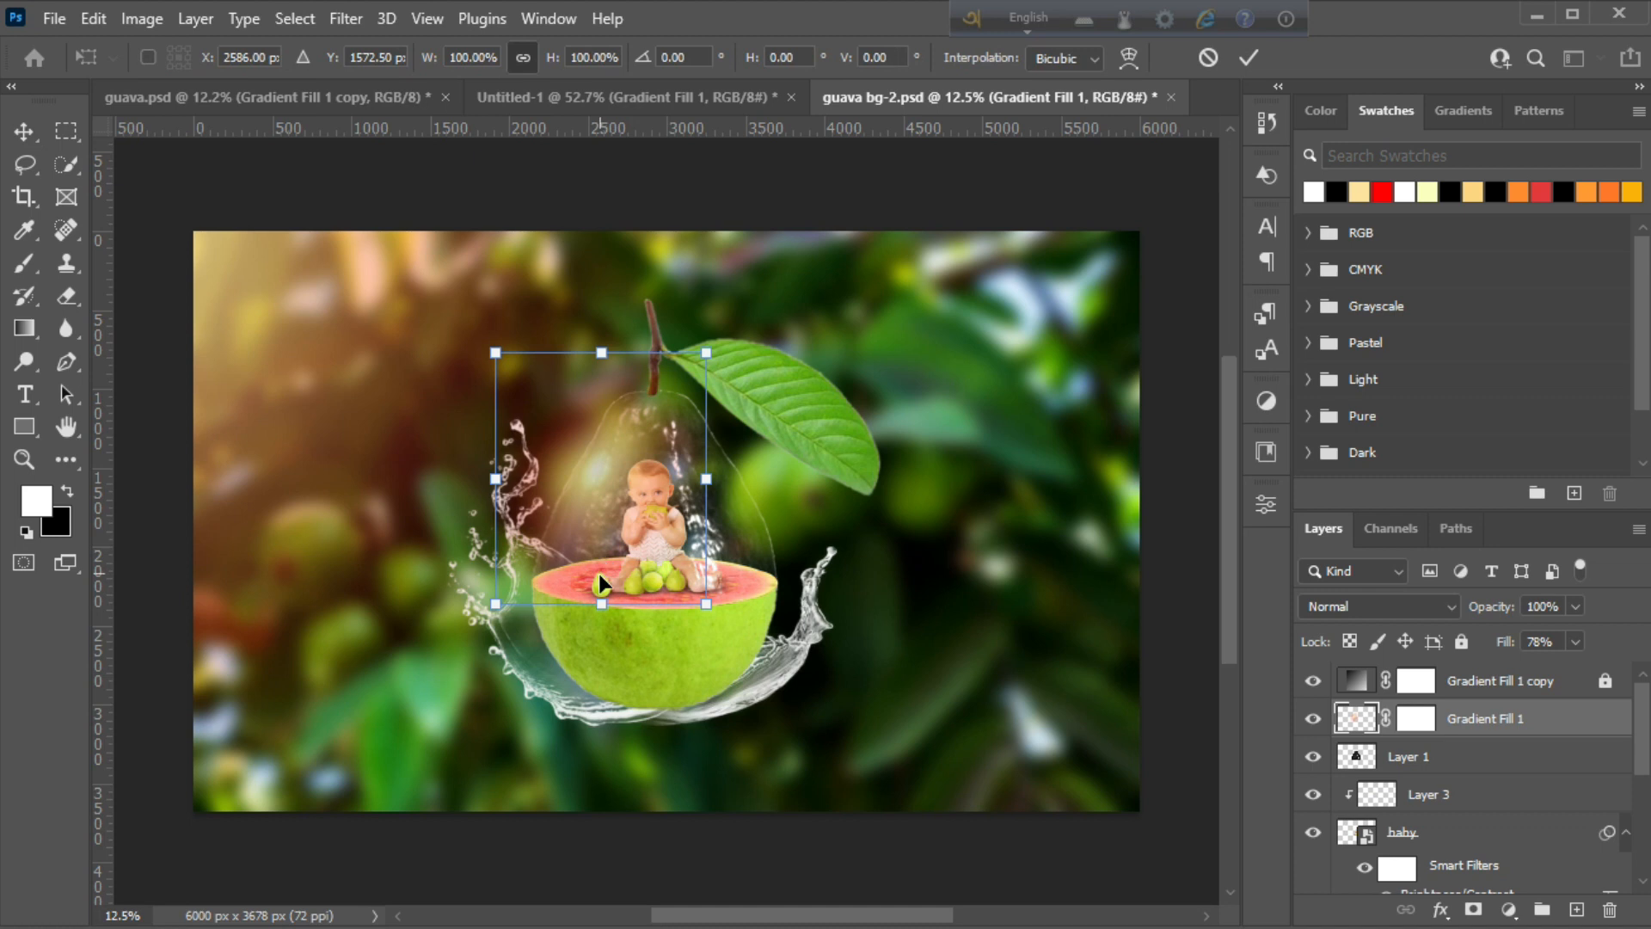
pyautogui.moveTo(603, 600); pyautogui.dragTo(603, 572)
pyautogui.click(1247, 58)
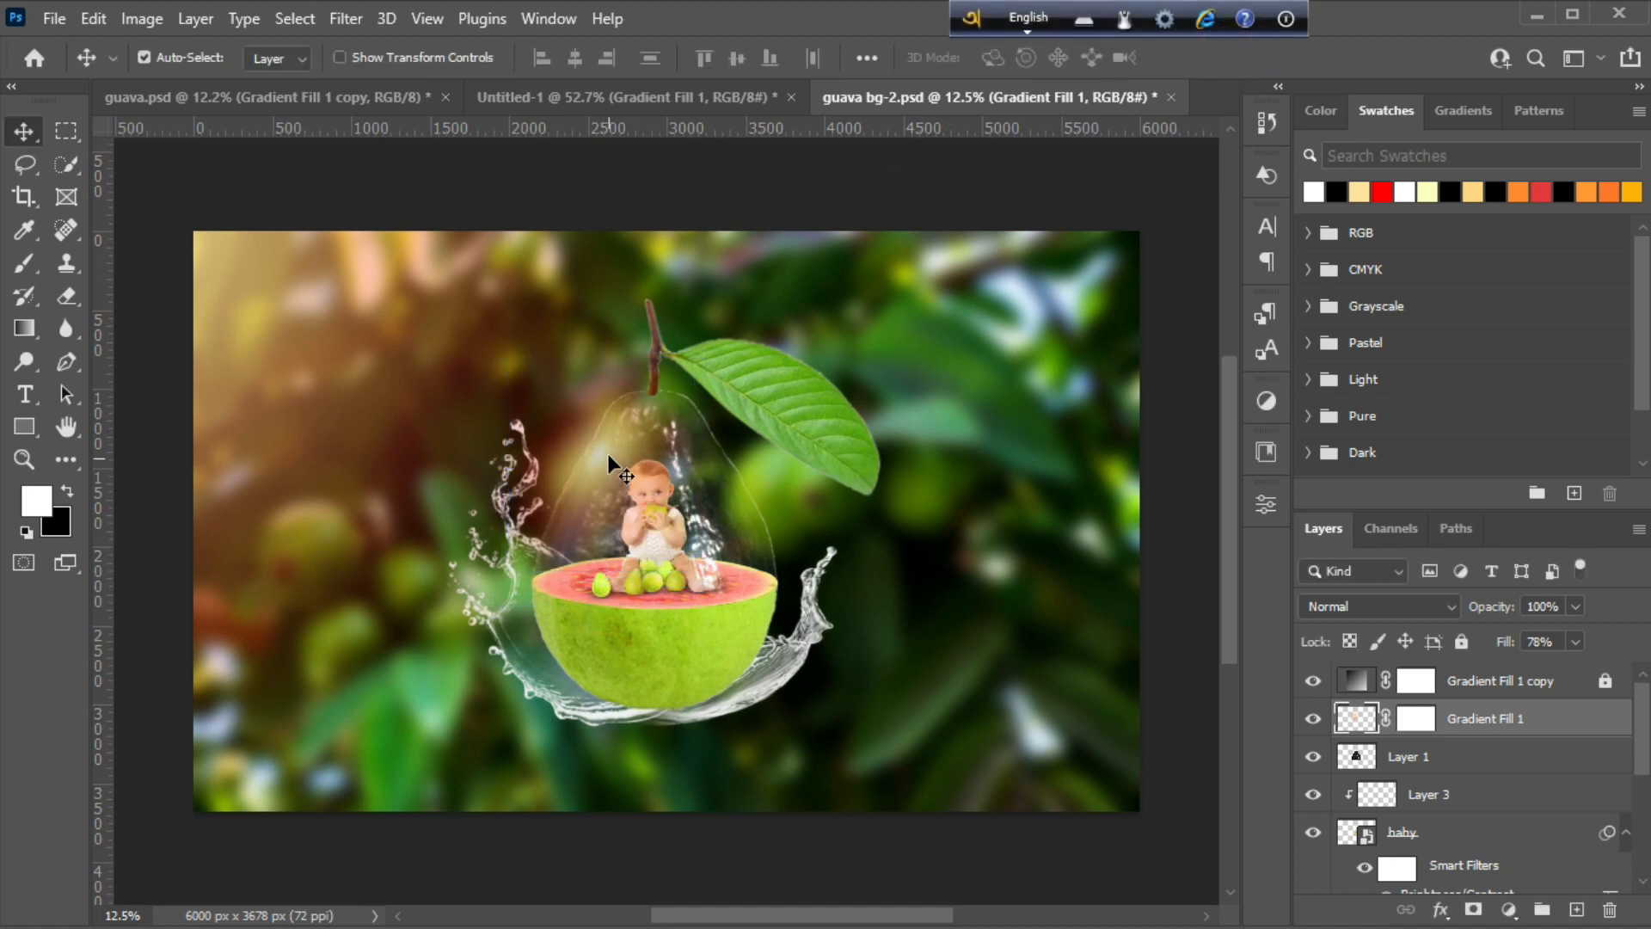
pyautogui.moveTo(603, 453); pyautogui.dragTo(605, 469)
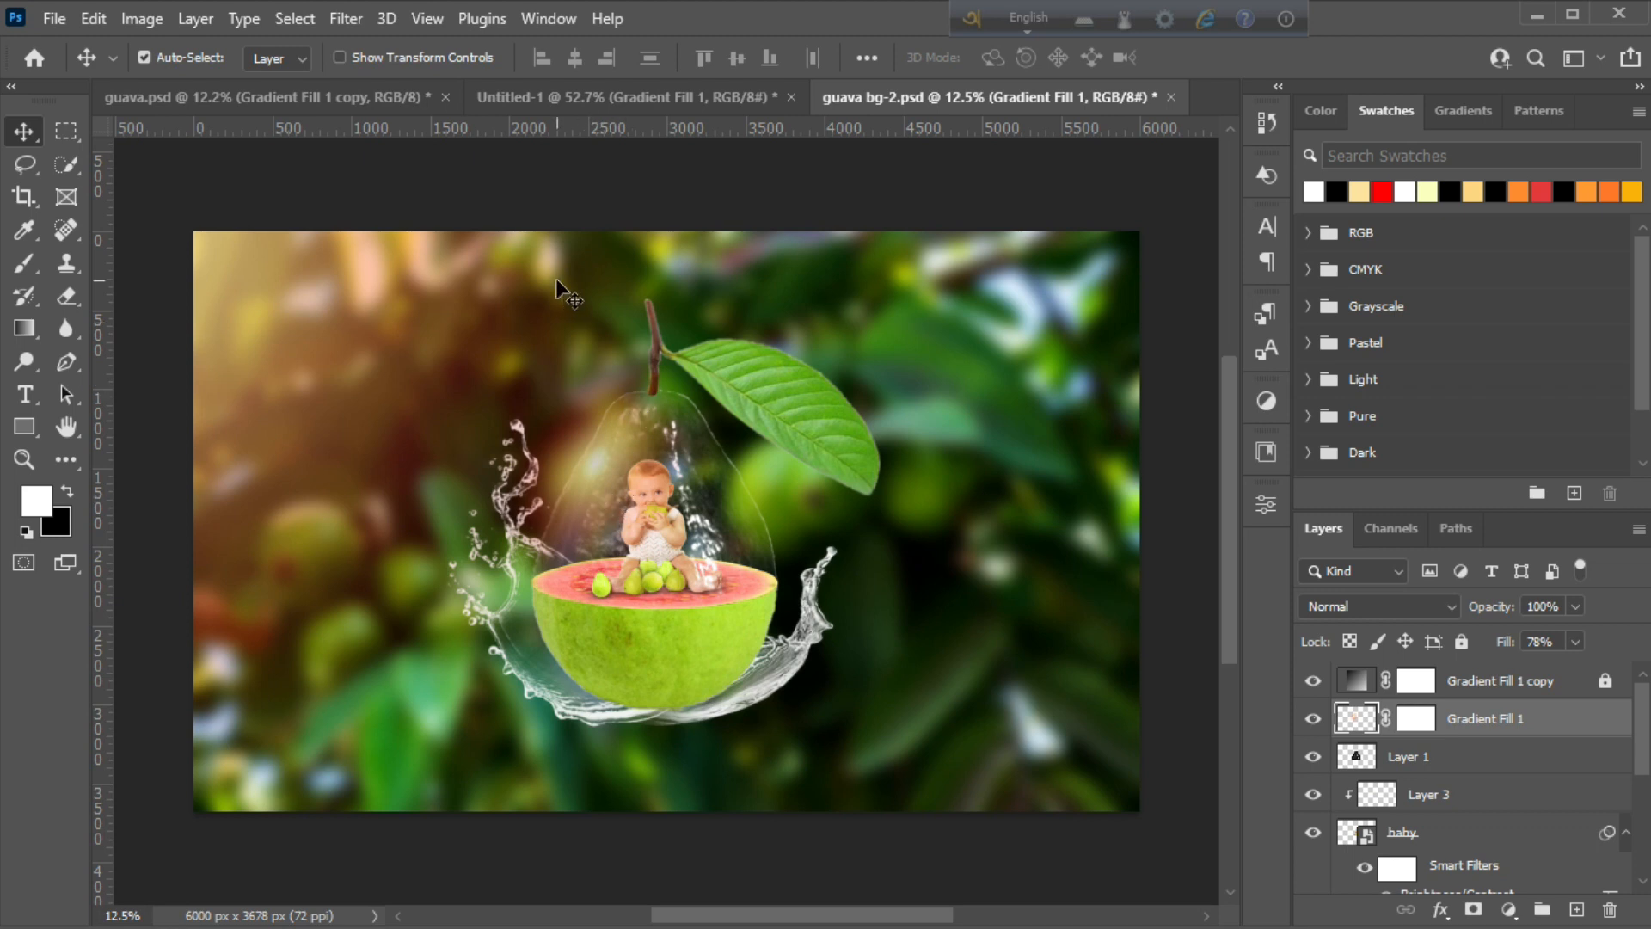
pyautogui.click(25, 460)
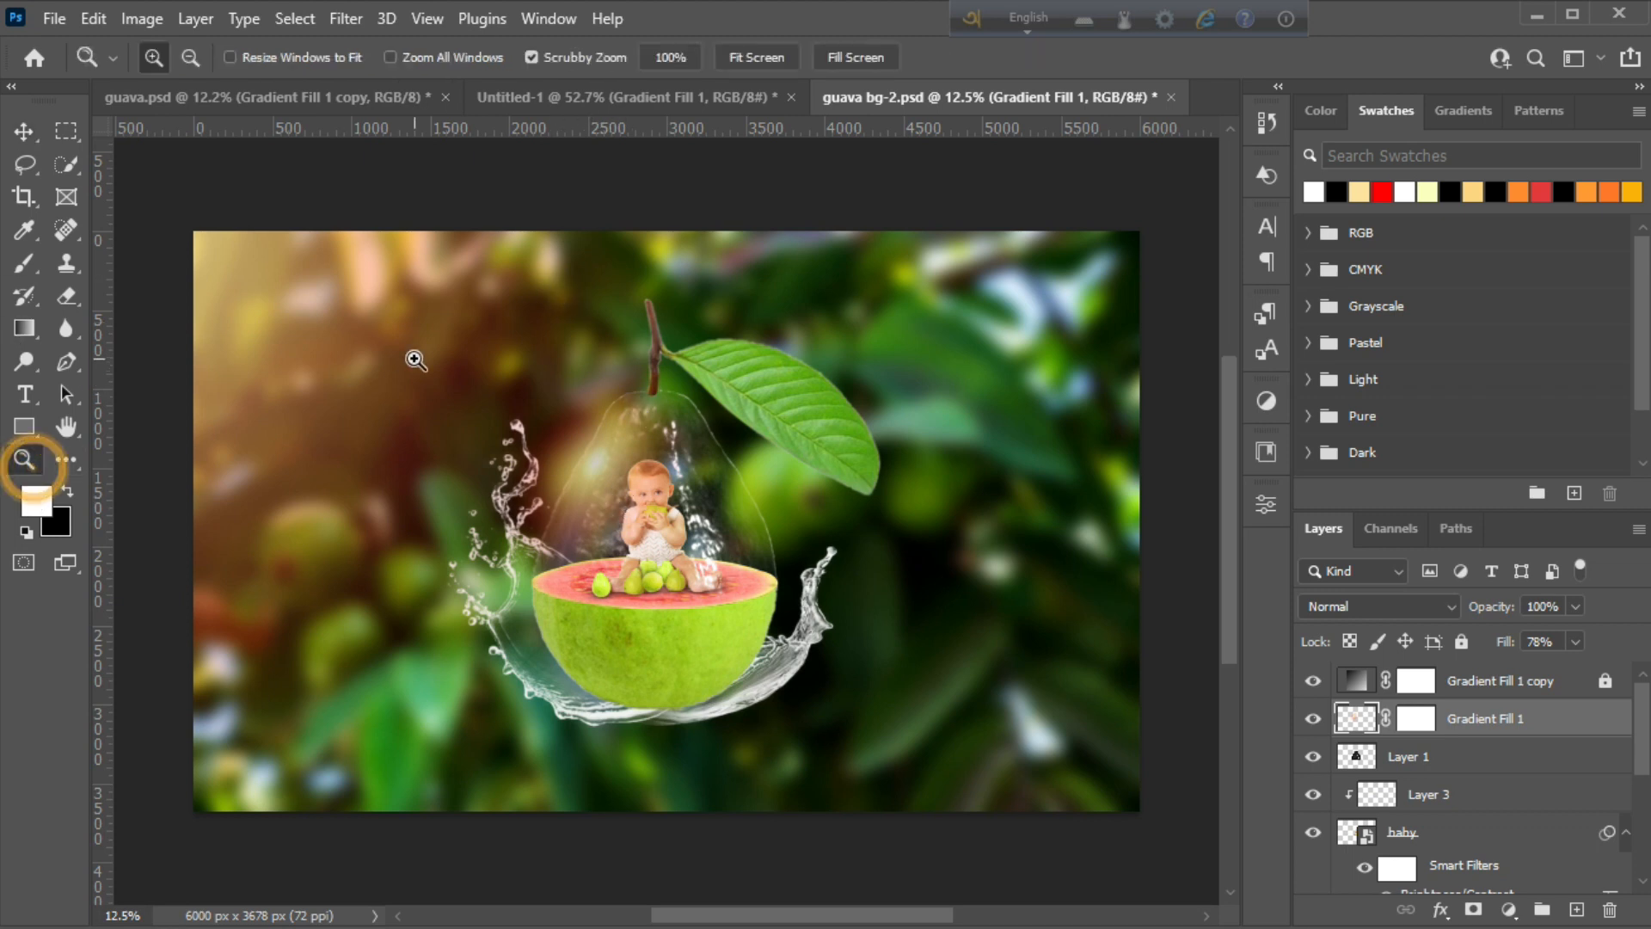
pyautogui.scroll(-1, 444, 379)
pyautogui.moveTo(987, 552); pyautogui.dragTo(998, 553)
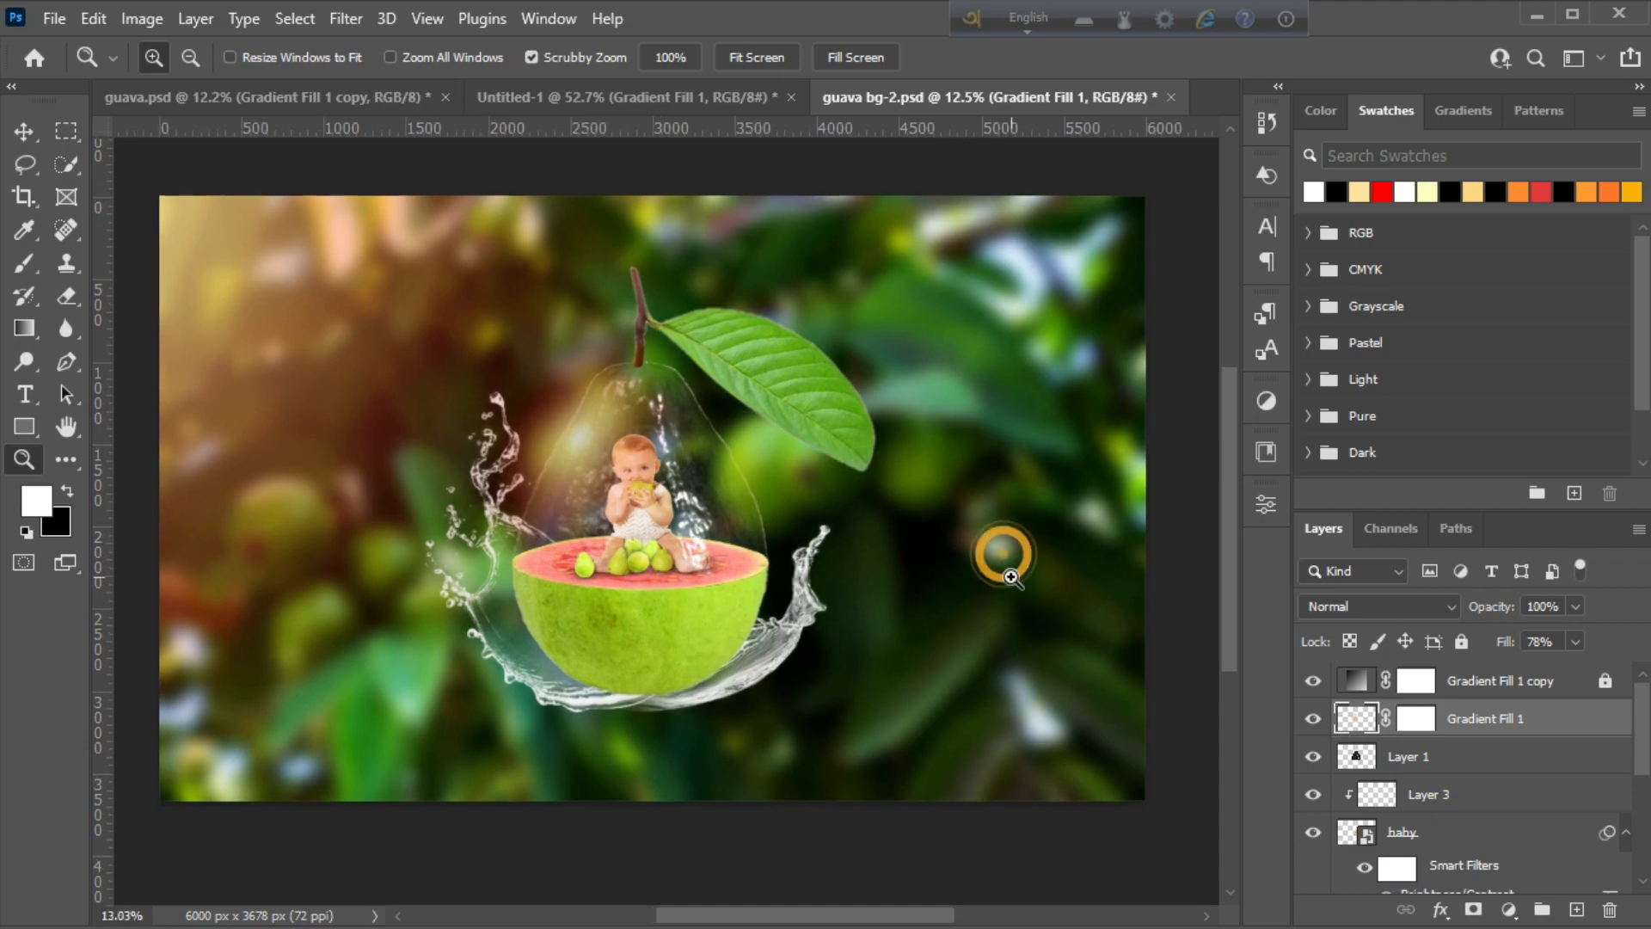